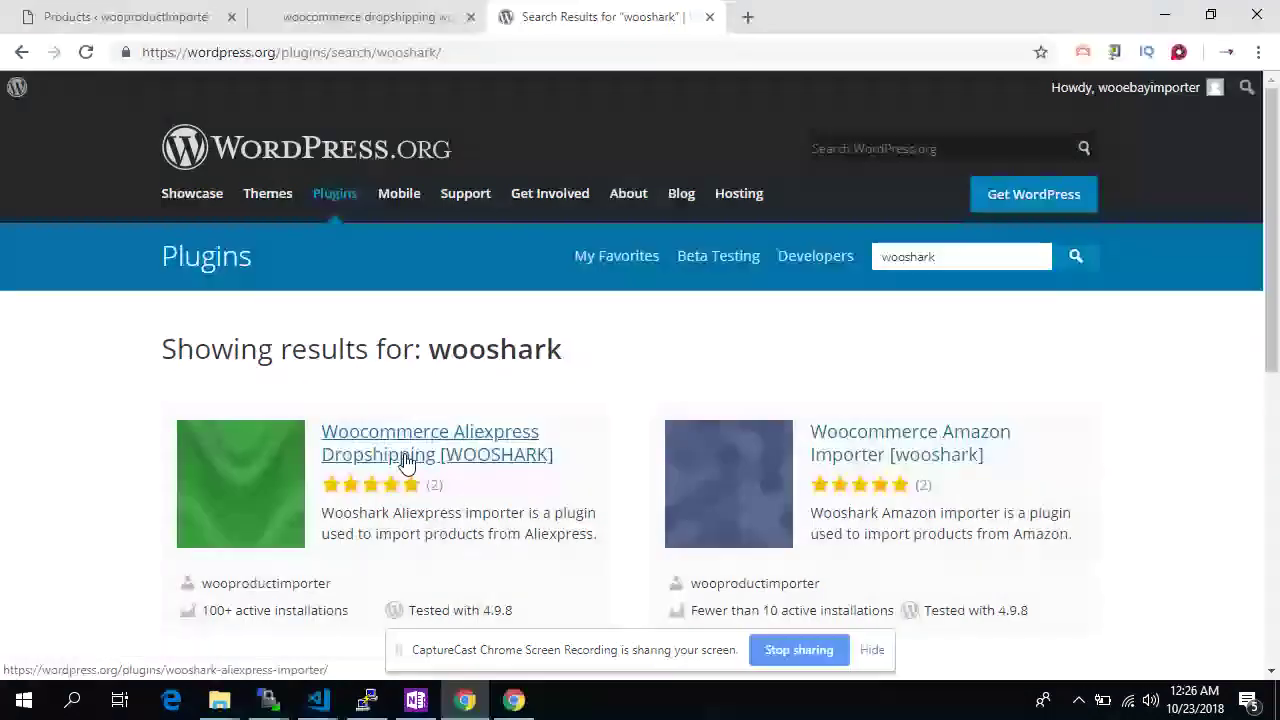
Open the Woocommerce Aliexpress Dropshipping [WOOSHARK] plugin page and follow its Installation 'install app' link
{"action": "left_click", "coordinate": [406, 456]}
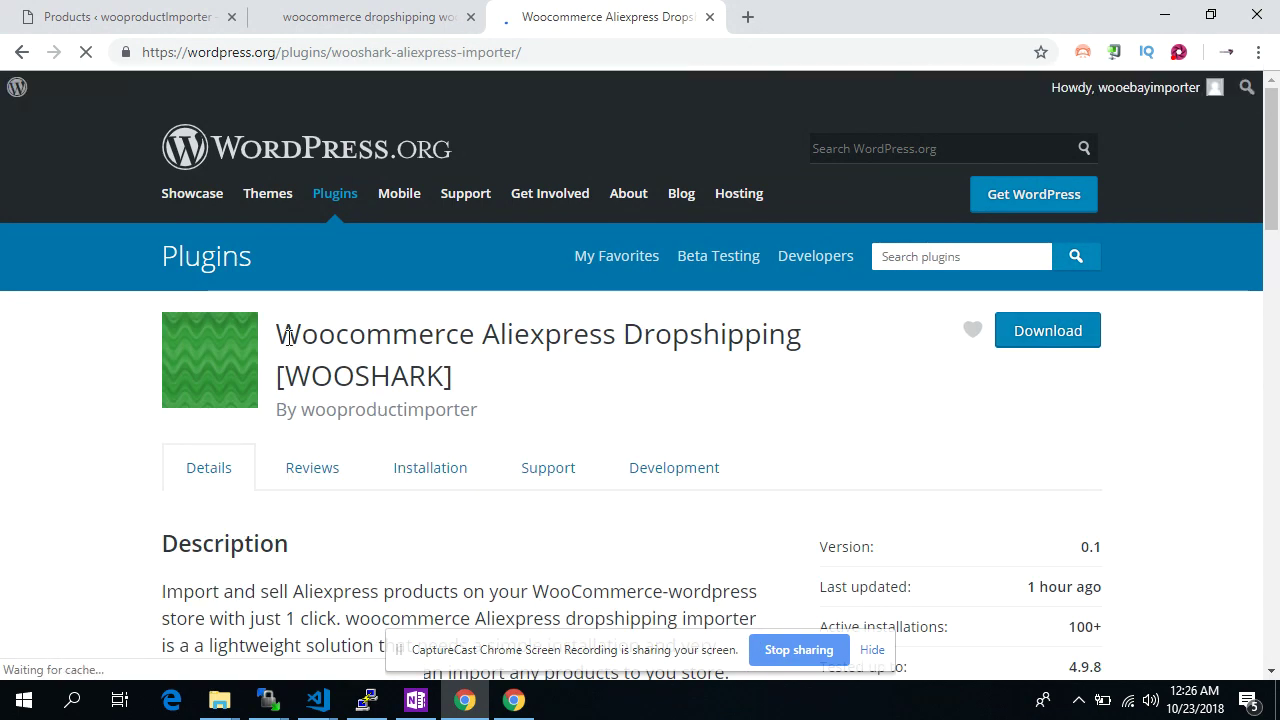
{"action": "left_click_drag", "start_coordinate": [278, 335], "coordinate": [641, 385]}
{"action": "double_click", "coordinate": [425, 408]}
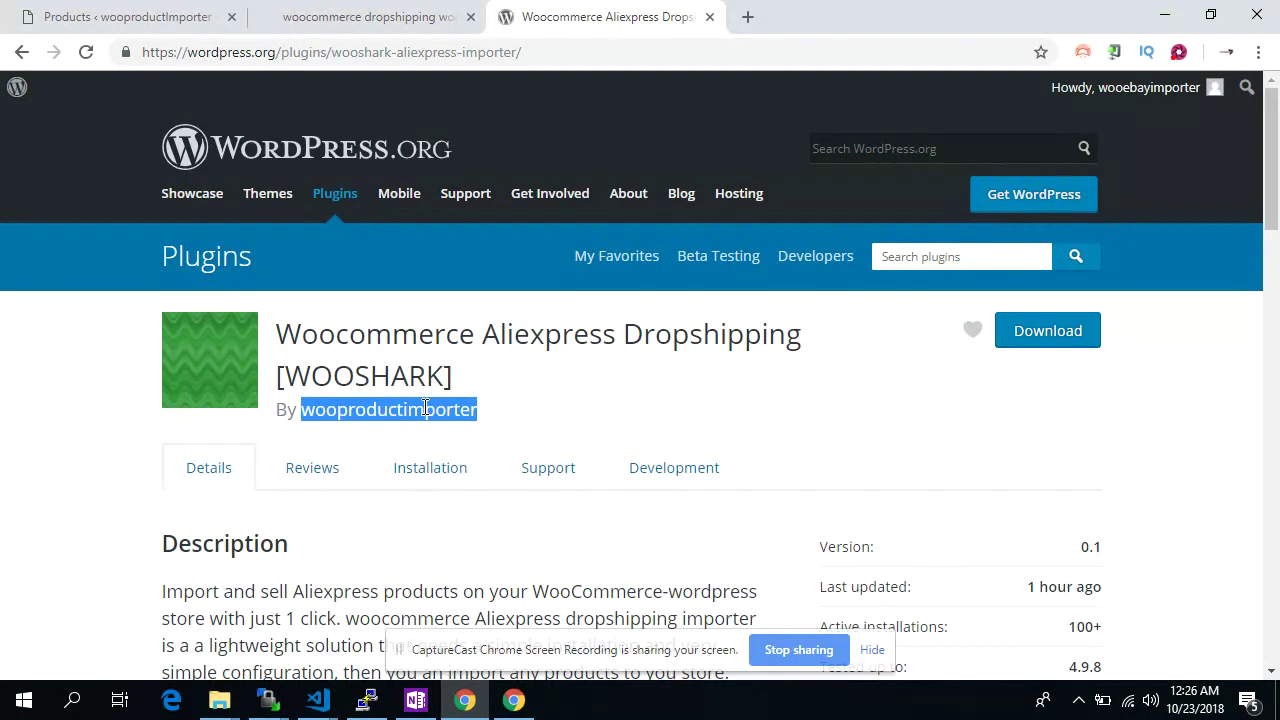
{"action": "left_click", "coordinate": [425, 470]}
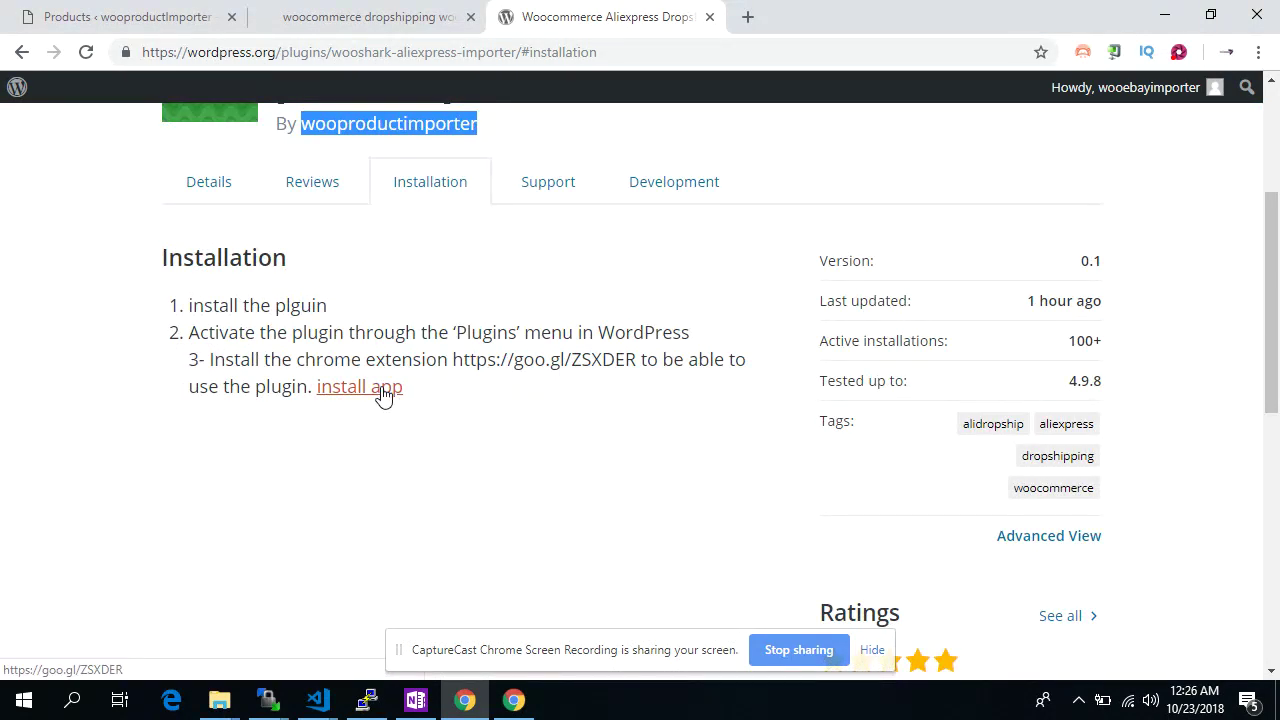
{"action": "left_click", "coordinate": [359, 387]}
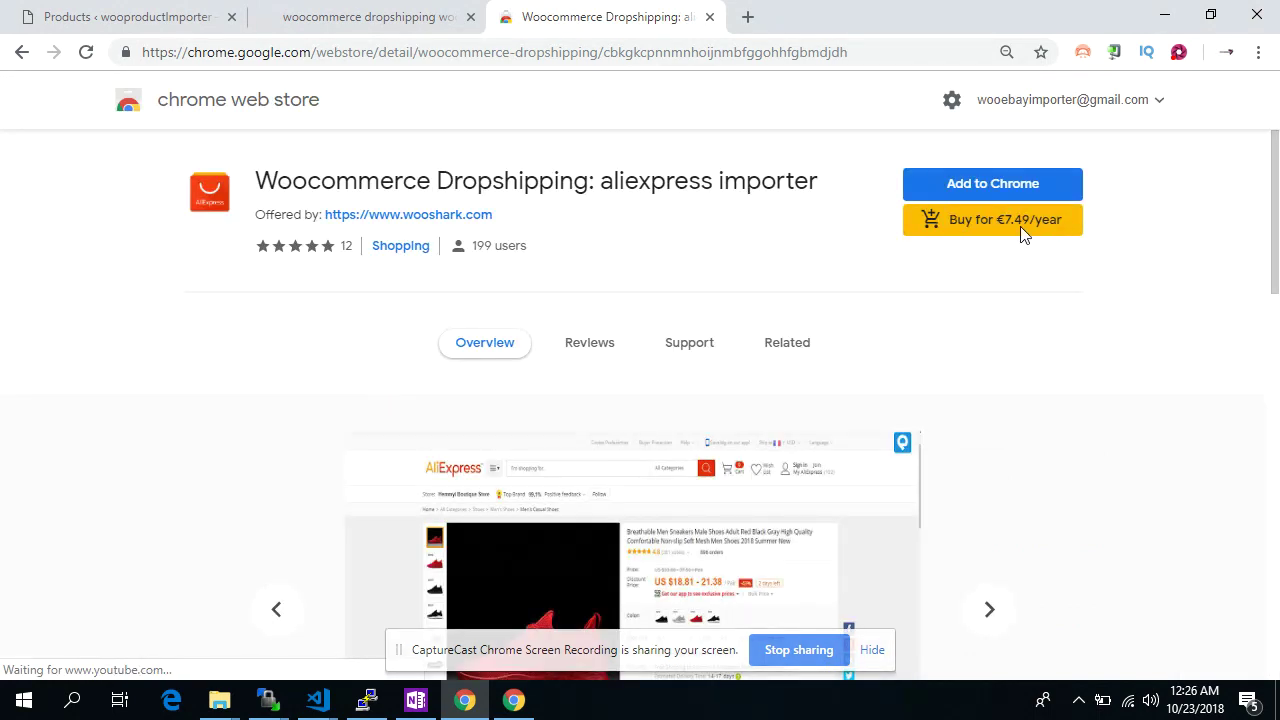
Add the Woocommerce Dropshipping: aliexpress importer extension to Chrome
{"action": "left_click", "coordinate": [995, 185]}
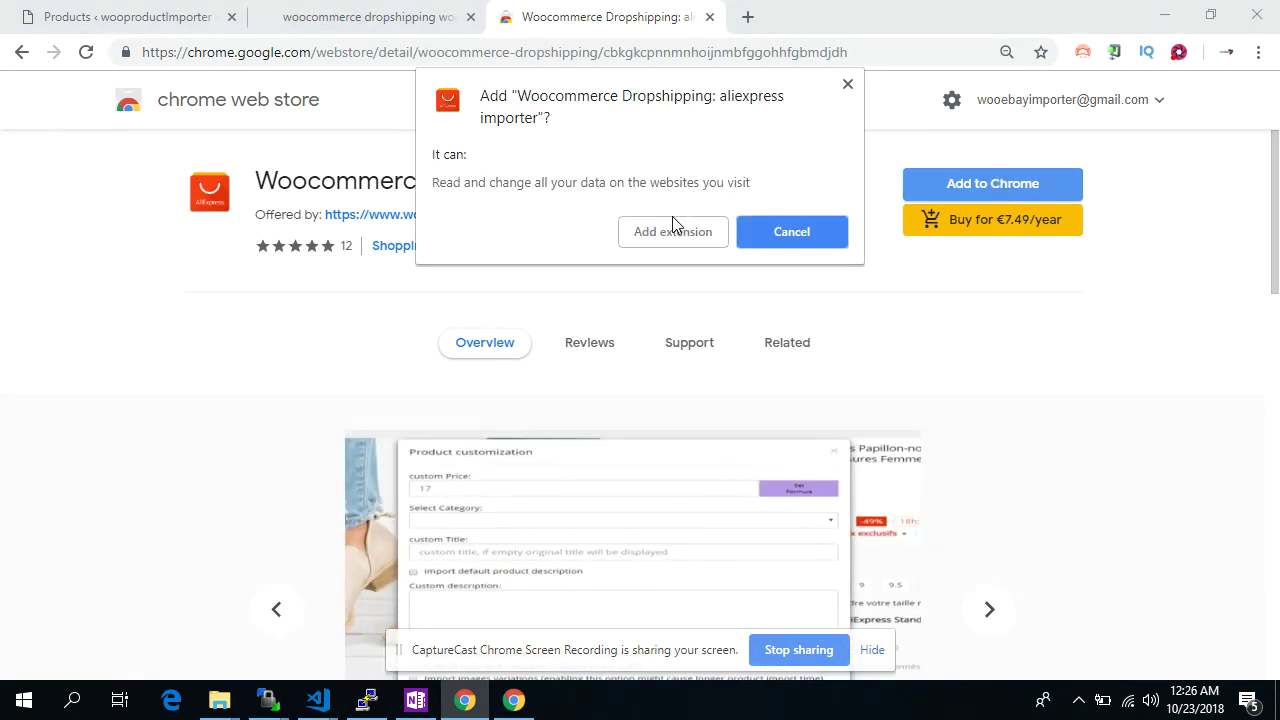
{"action": "left_click", "coordinate": [659, 235]}
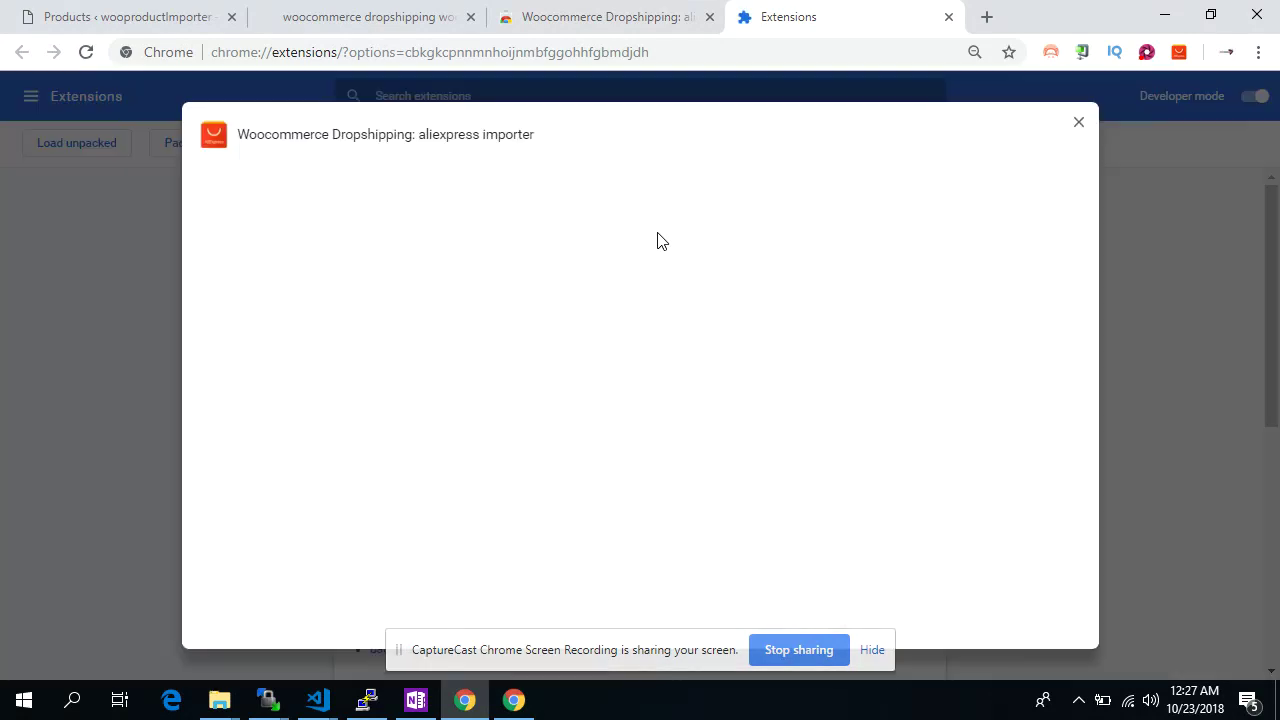
{"action": "left_click", "coordinate": [371, 307]}
{"action": "type", "text": "https://woopr"}
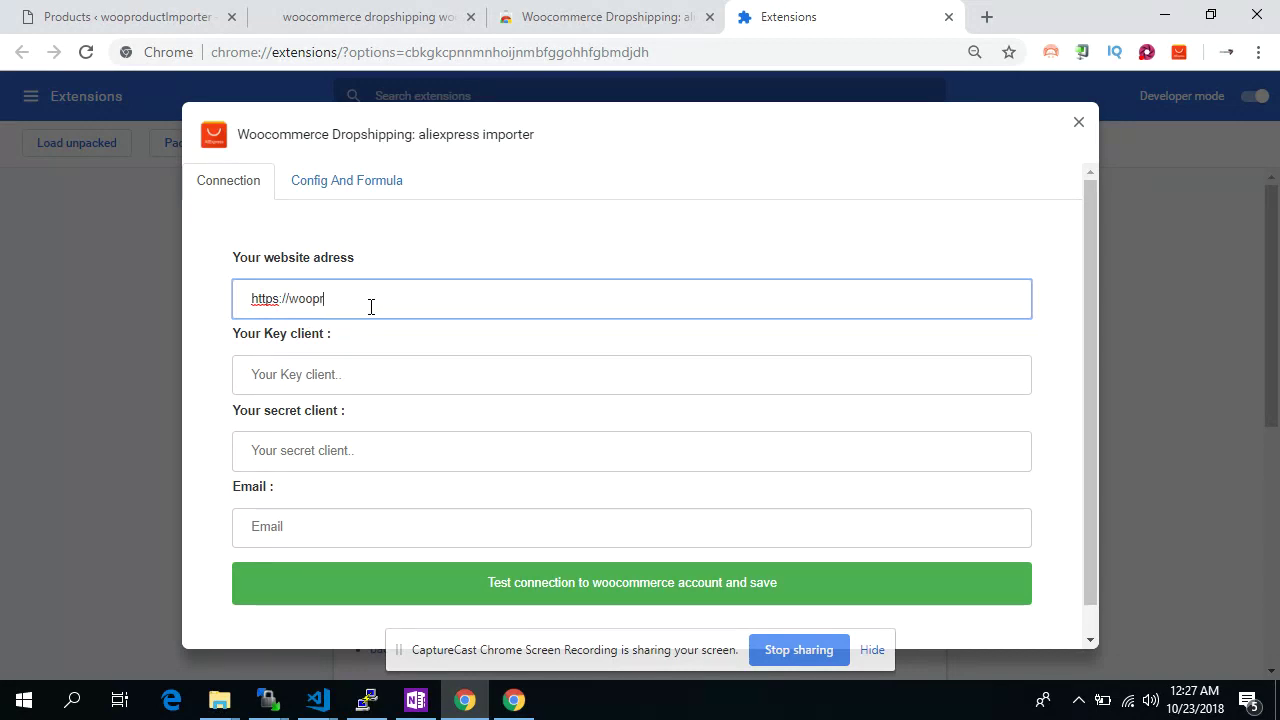
{"action": "type", "text": "oductim"}
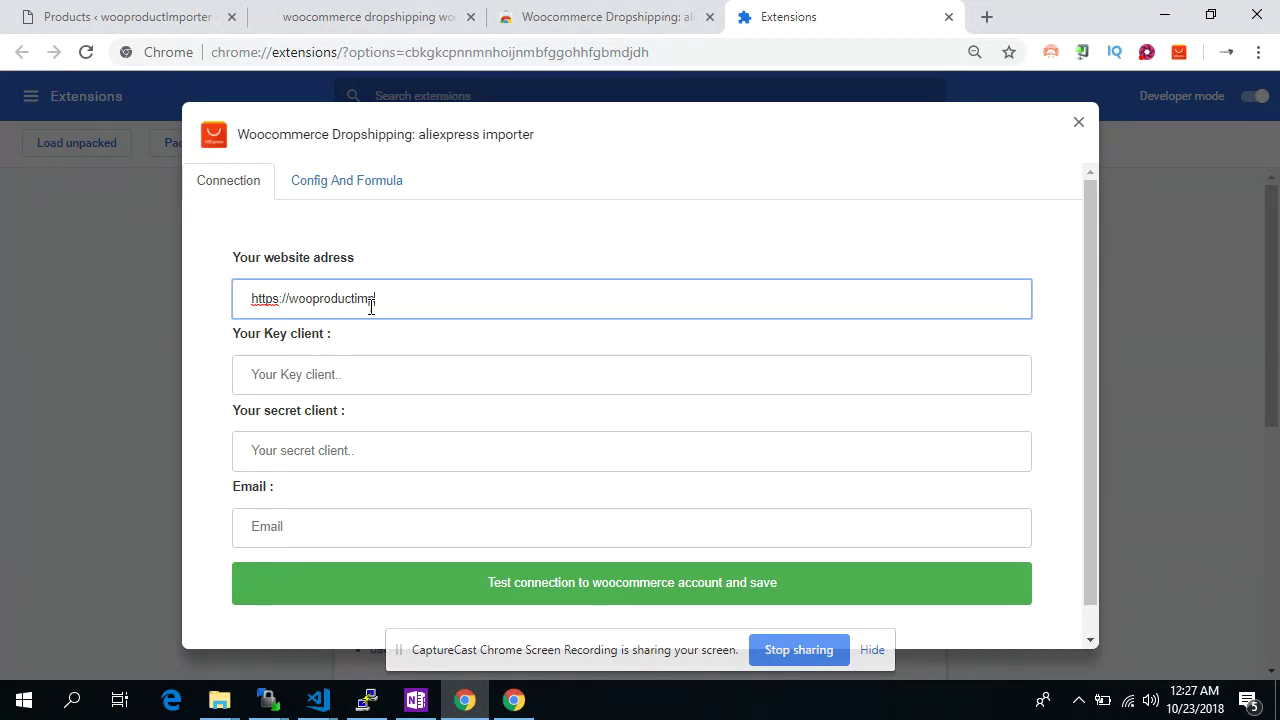
{"action": "type", "text": "porter.fr"}
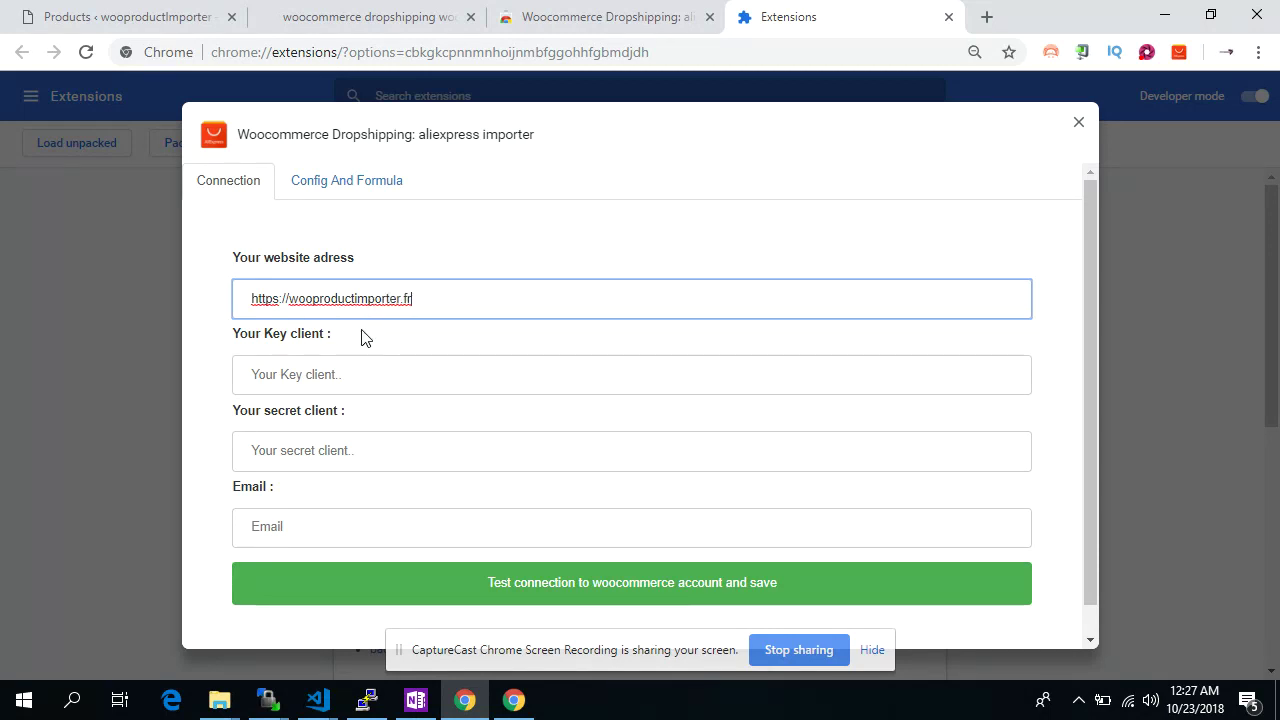
{"action": "left_click", "coordinate": [352, 364]}
{"action": "left_click", "coordinate": [342, 442]}
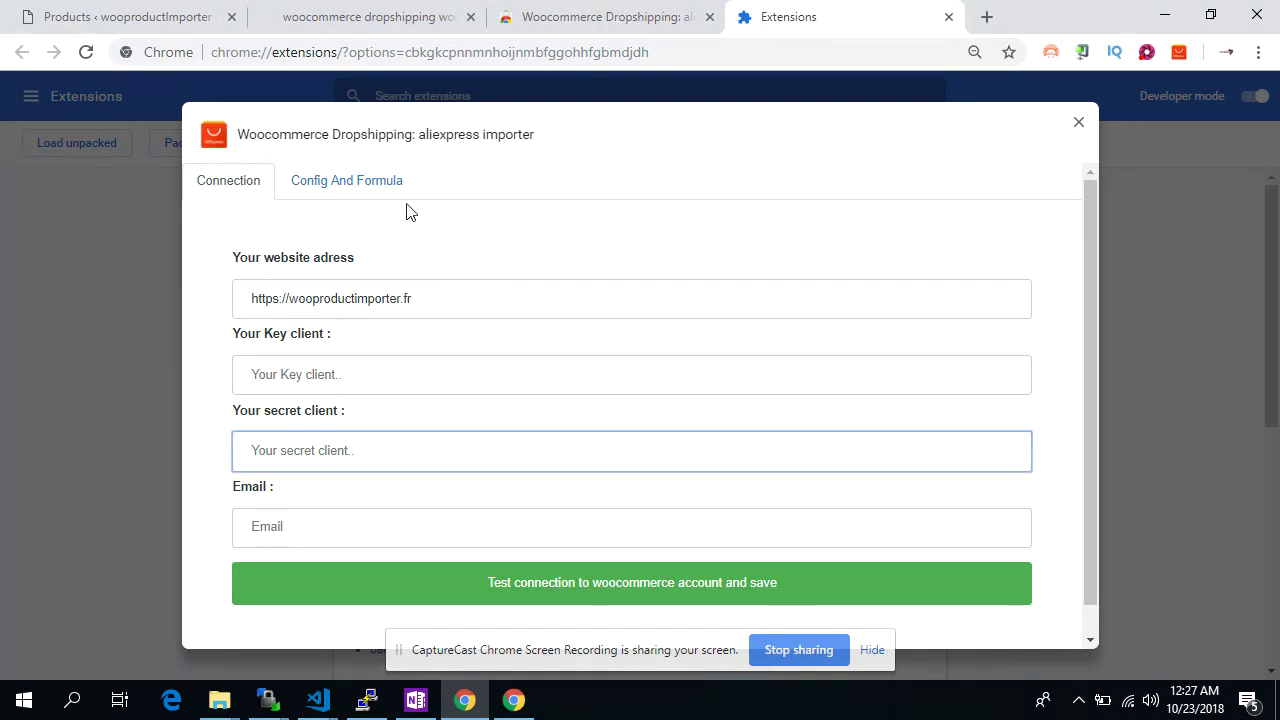
{"action": "left_click", "coordinate": [177, 14]}
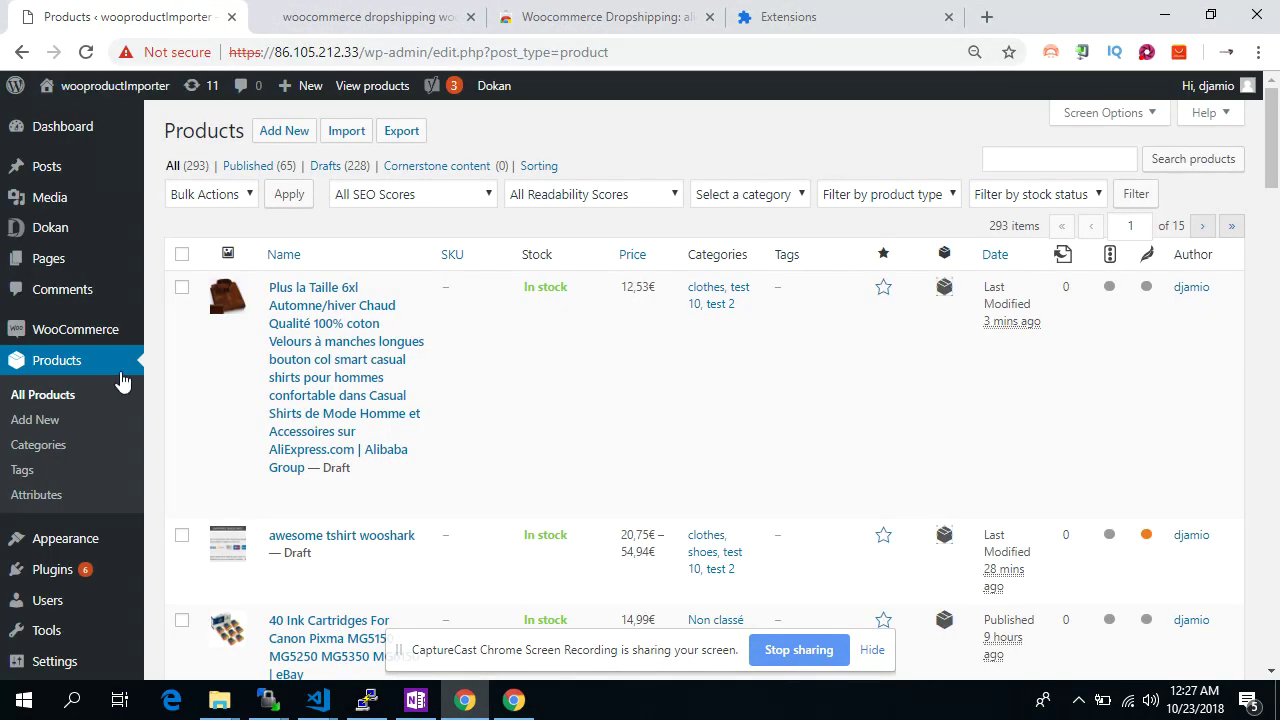
Go to the API Keys/Apps list in WooCommerce settings
{"action": "mouse_move", "coordinate": [72, 331]}
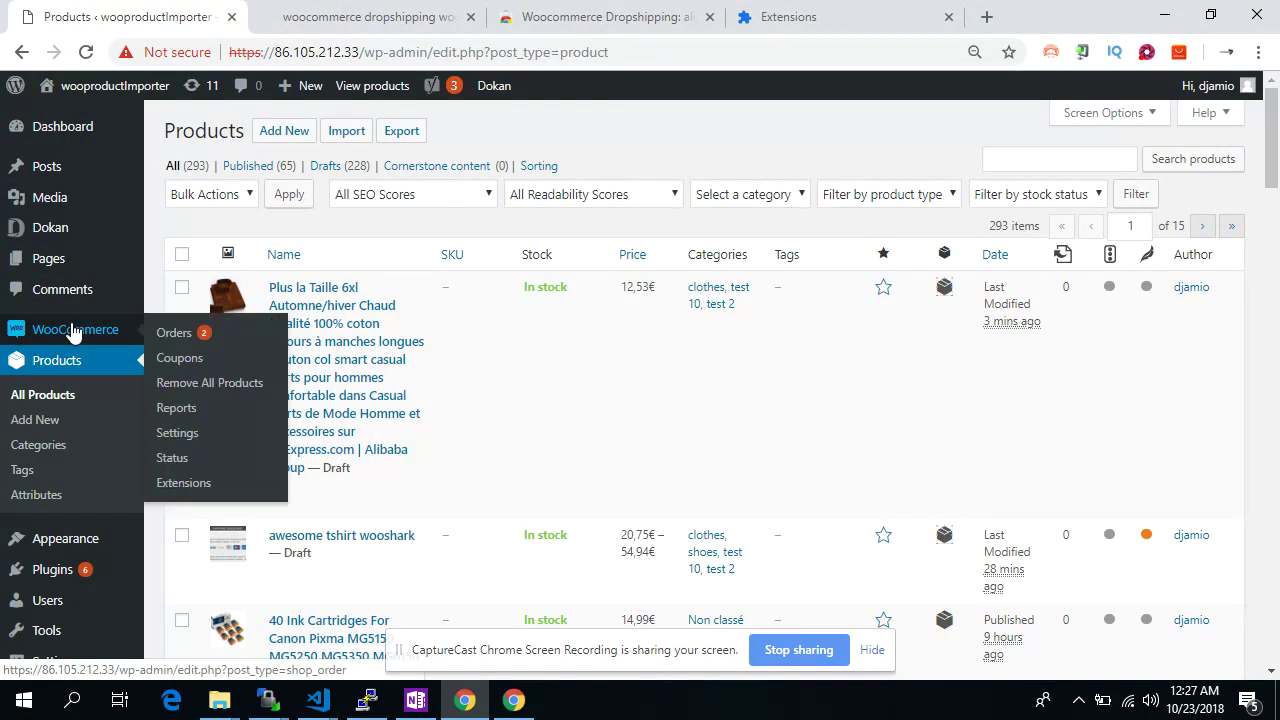
{"action": "left_click", "coordinate": [177, 434]}
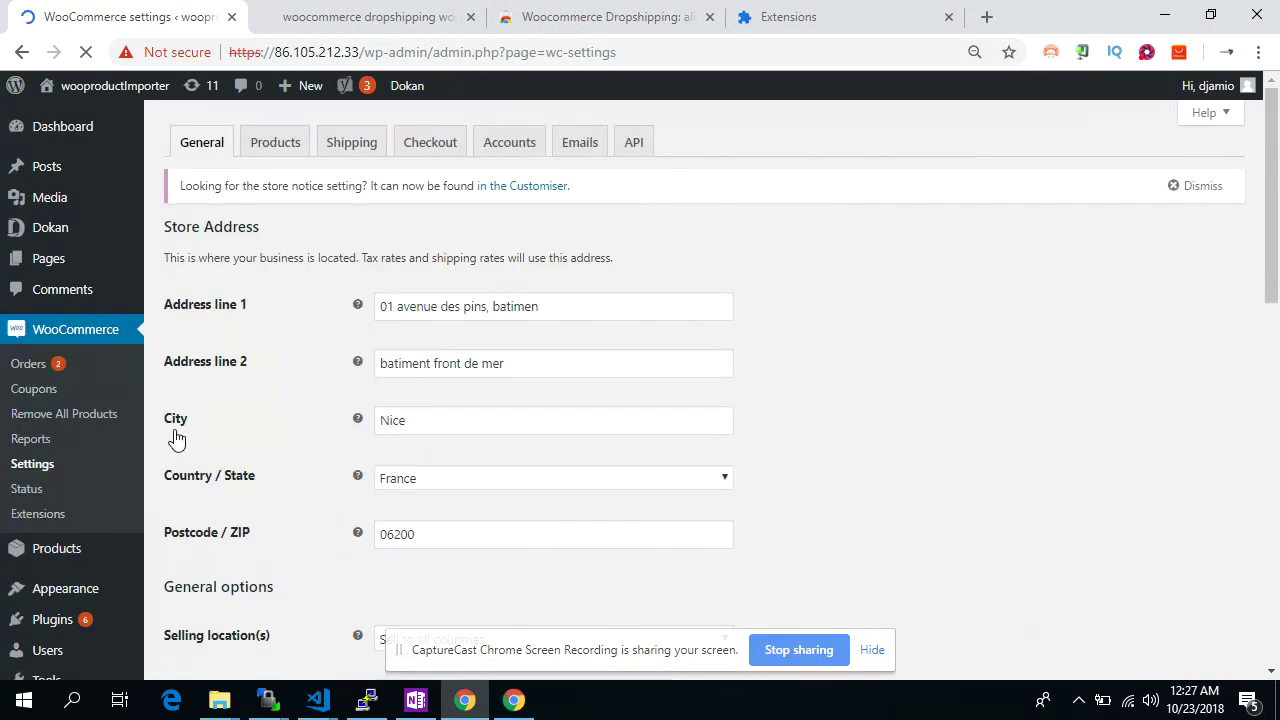
{"action": "left_click", "coordinate": [632, 143]}
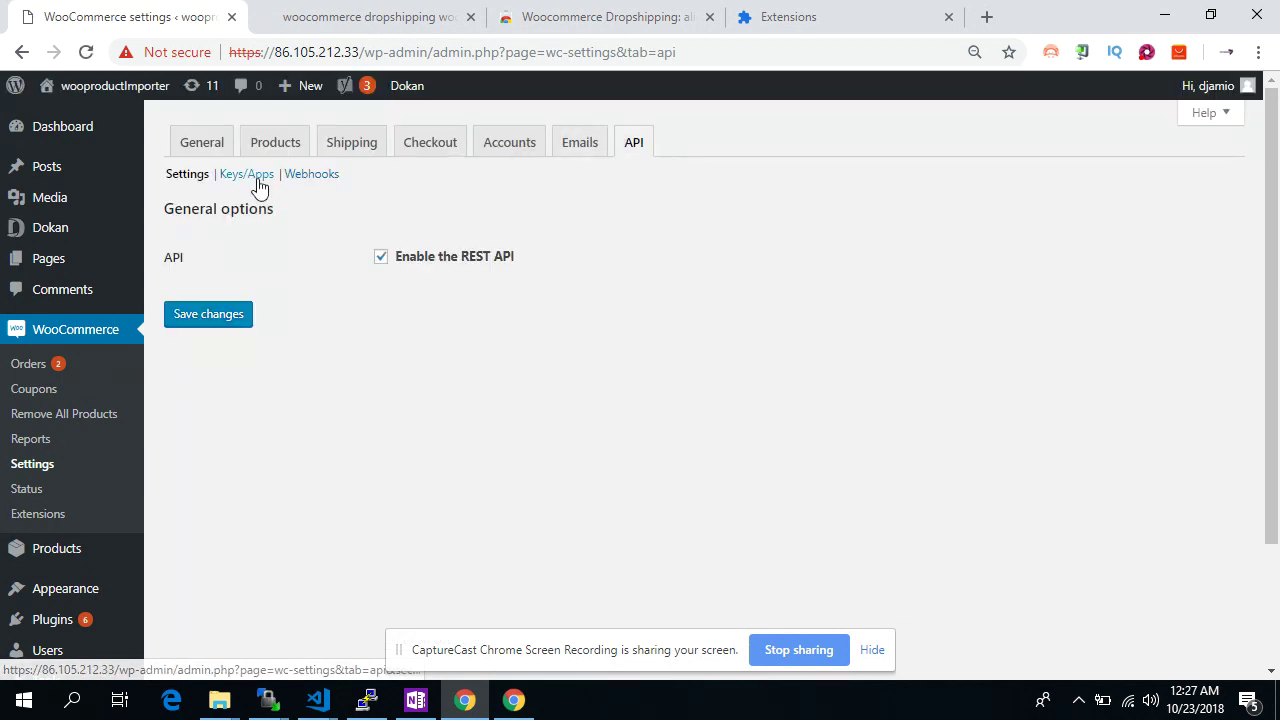
{"action": "left_click", "coordinate": [246, 175]}
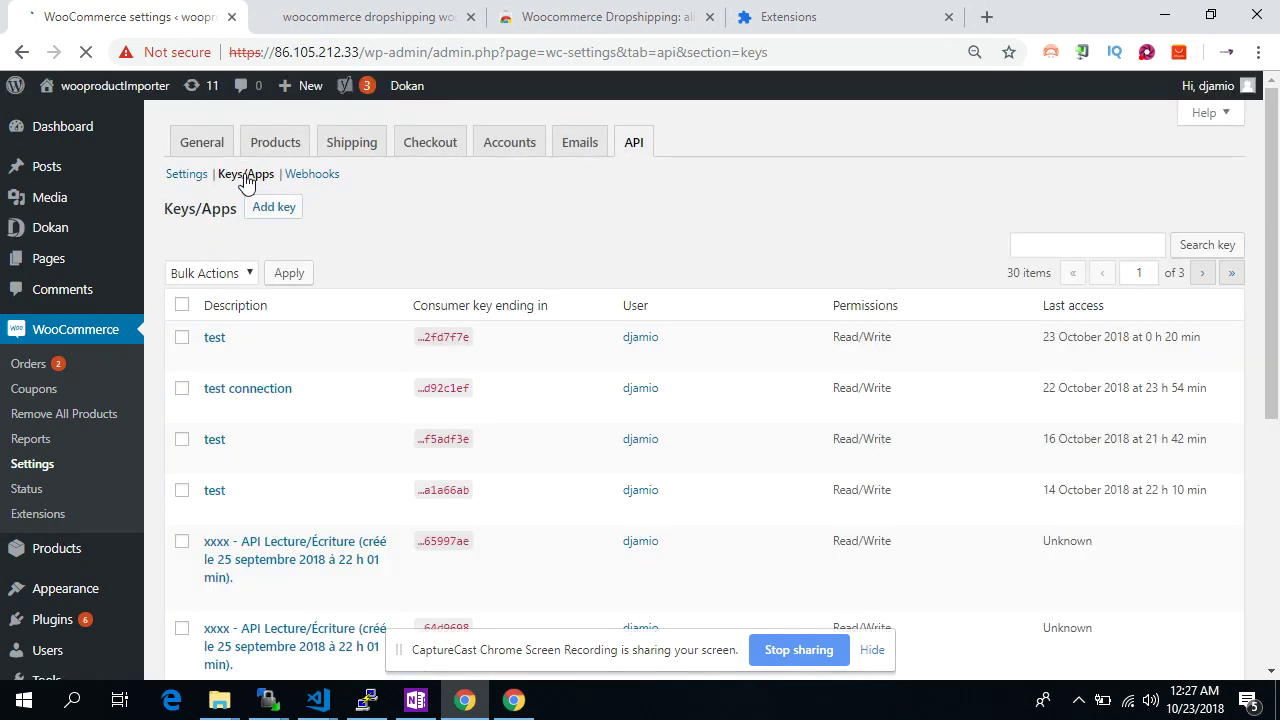
Generate a Read/Write API key described 'test' and copy its consumer key
{"action": "left_click", "coordinate": [262, 207]}
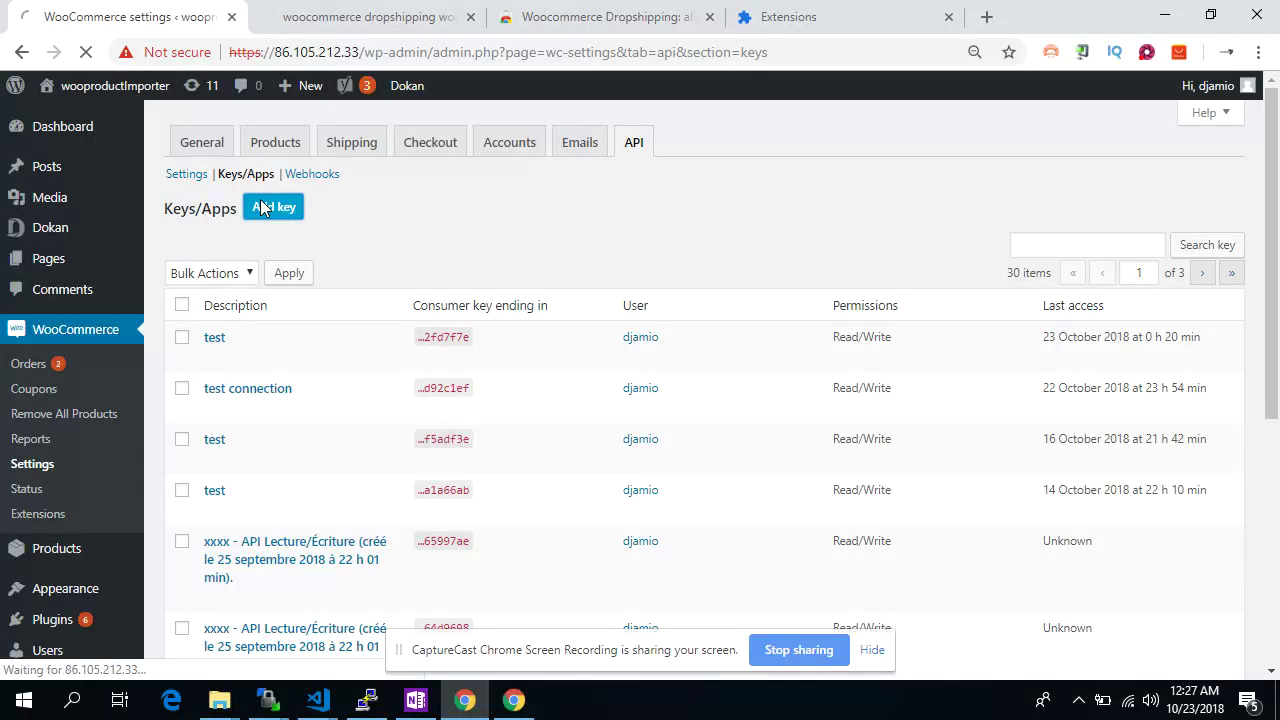
{"action": "left_click", "coordinate": [409, 259]}
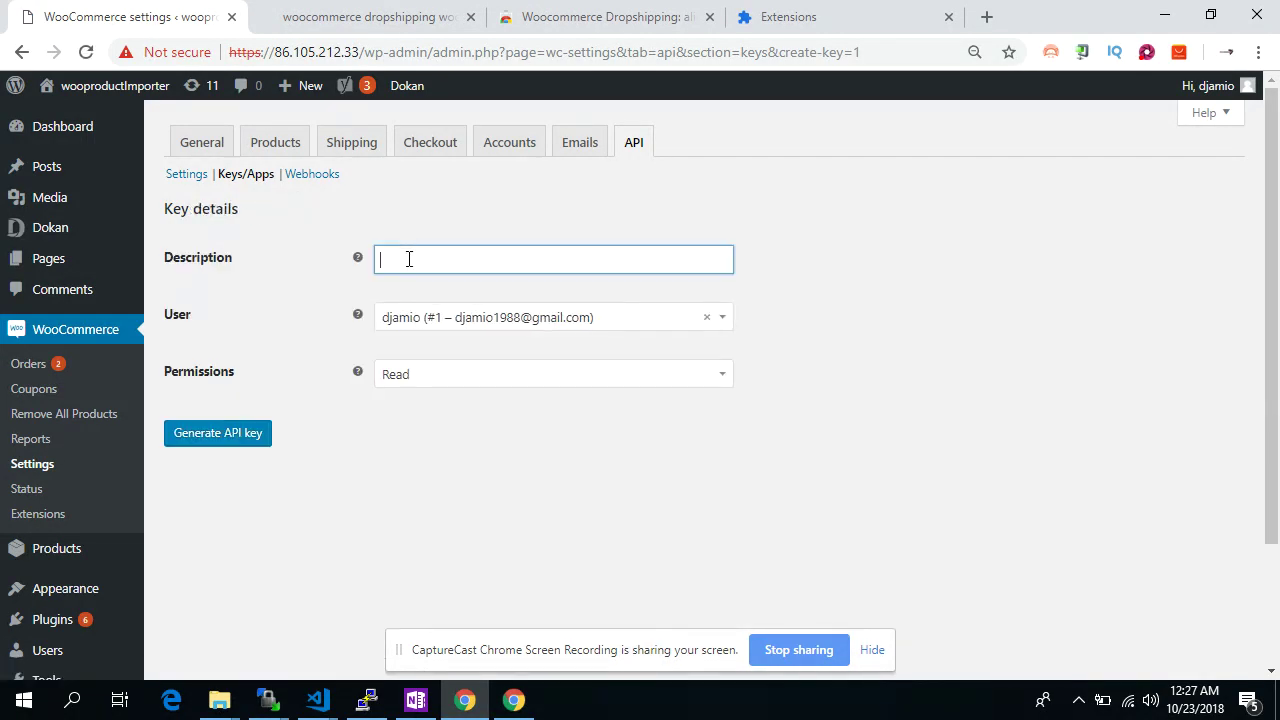
{"action": "type", "text": "test"}
{"action": "left_click", "coordinate": [443, 378]}
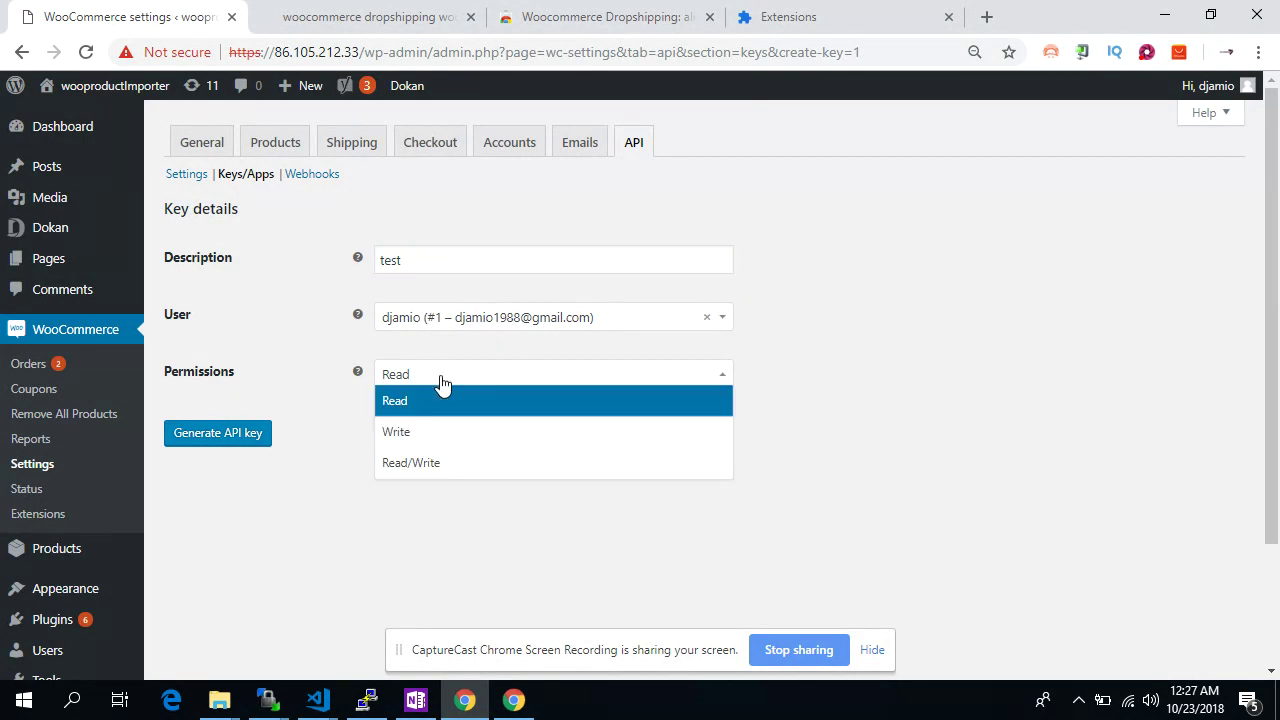
{"action": "left_click", "coordinate": [434, 470]}
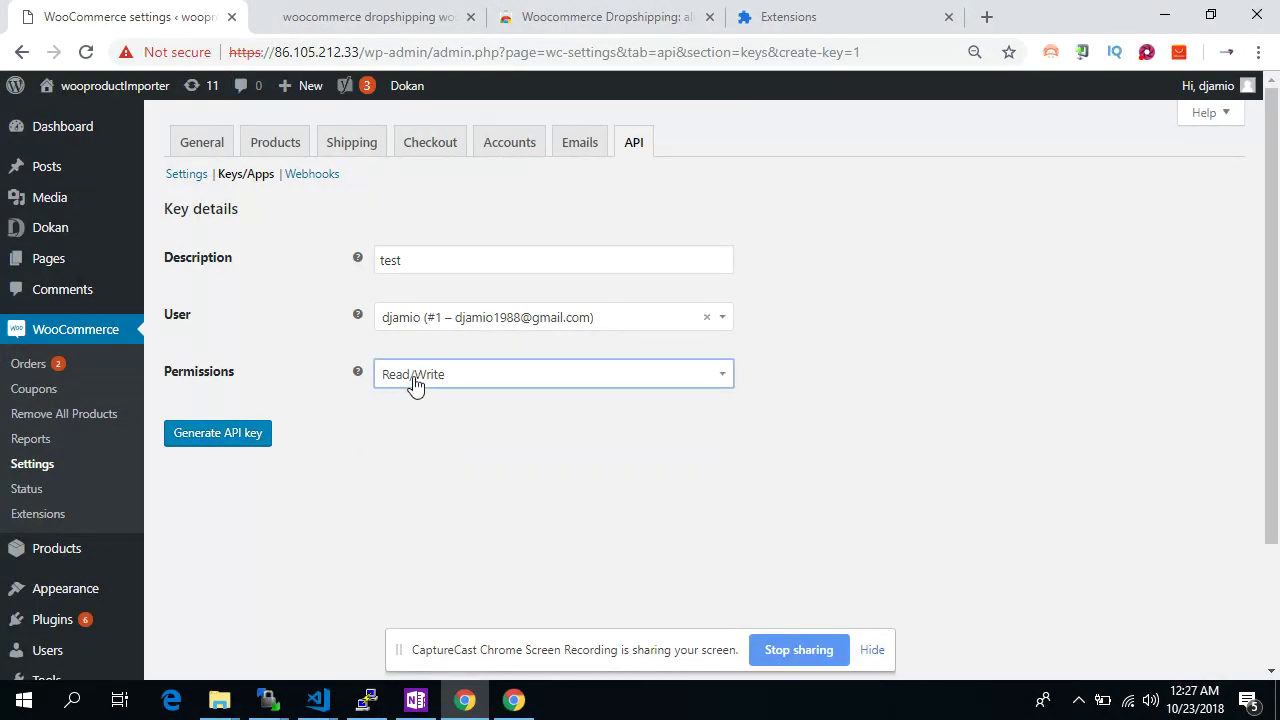
{"action": "left_click", "coordinate": [258, 434]}
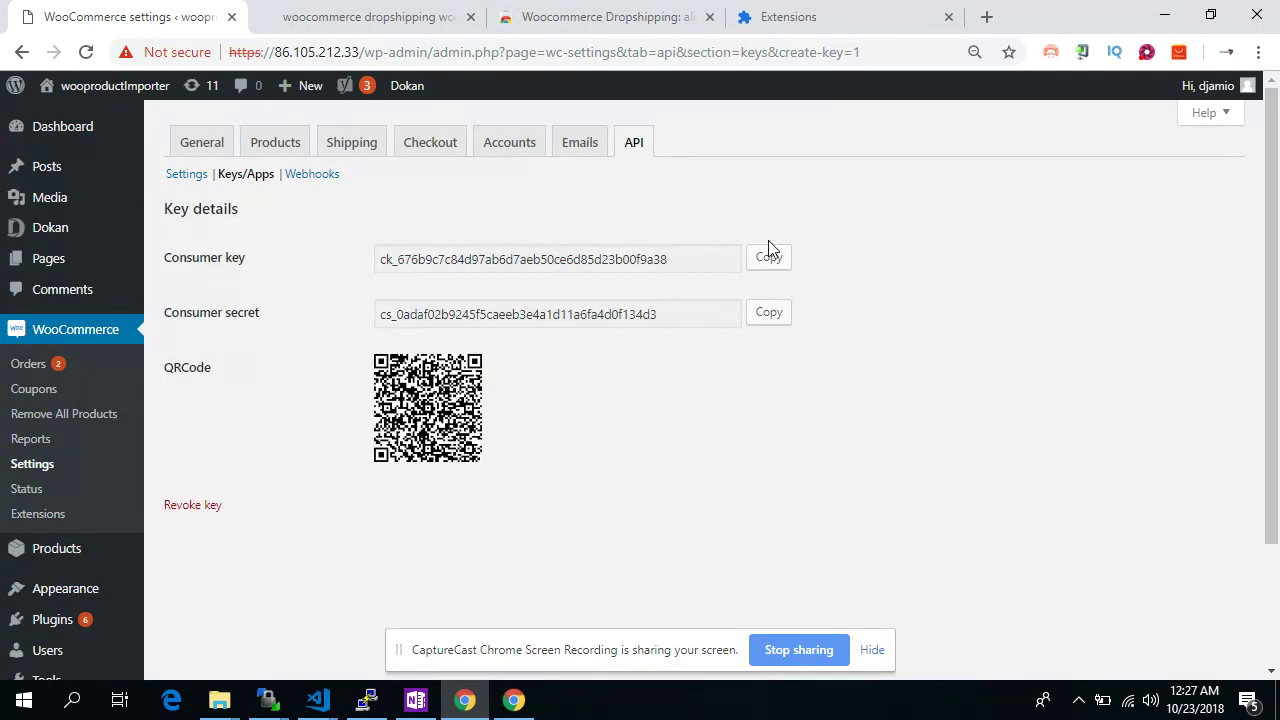
{"action": "left_click", "coordinate": [767, 257]}
Paste the consumer key and consumer secret into the importer's key and secret client fields
{"action": "key", "text": "ctrl+shift+Tab"}
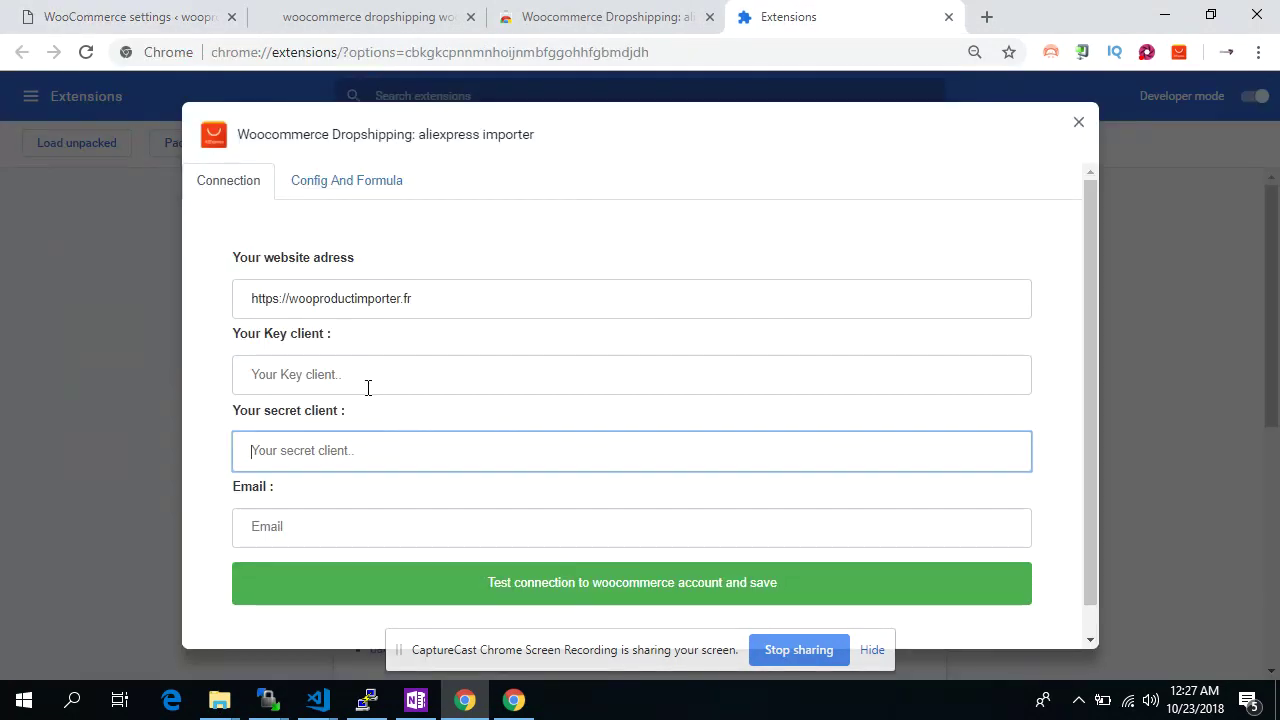
{"action": "left_click", "coordinate": [367, 387]}
{"action": "key", "text": "ctrl+v"}
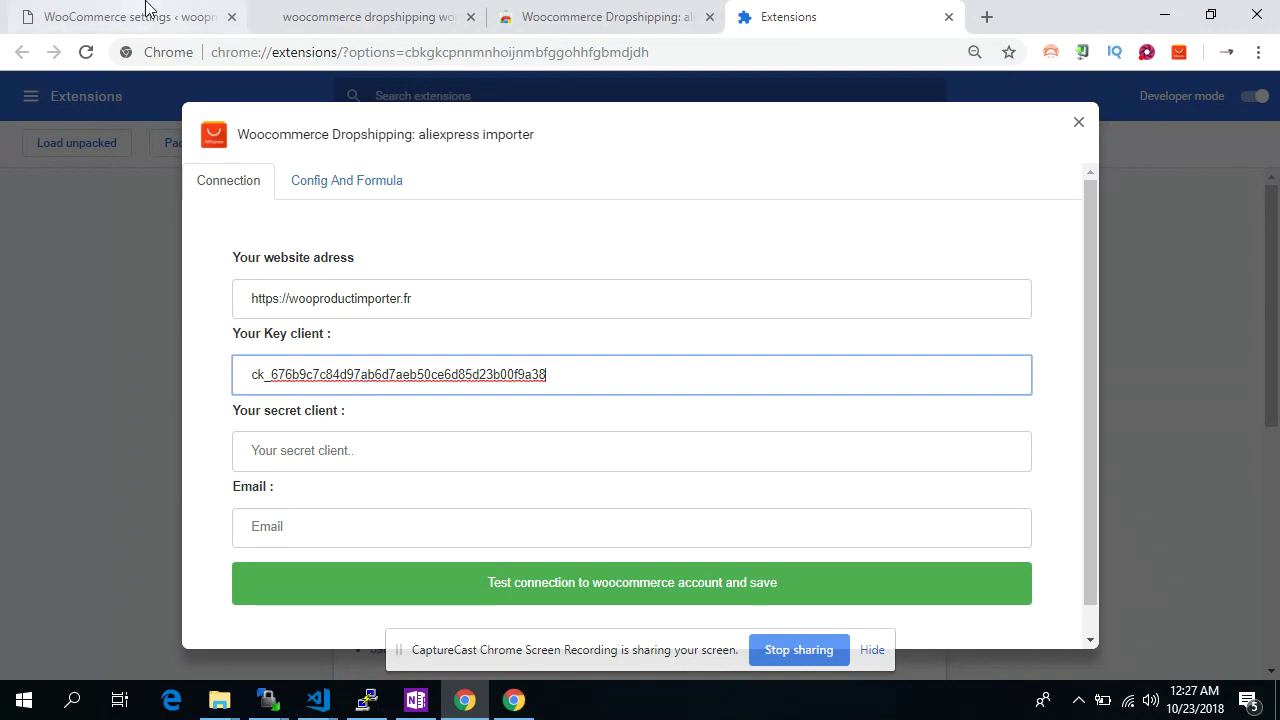
{"action": "left_click", "coordinate": [152, 14]}
{"action": "left_click", "coordinate": [767, 312]}
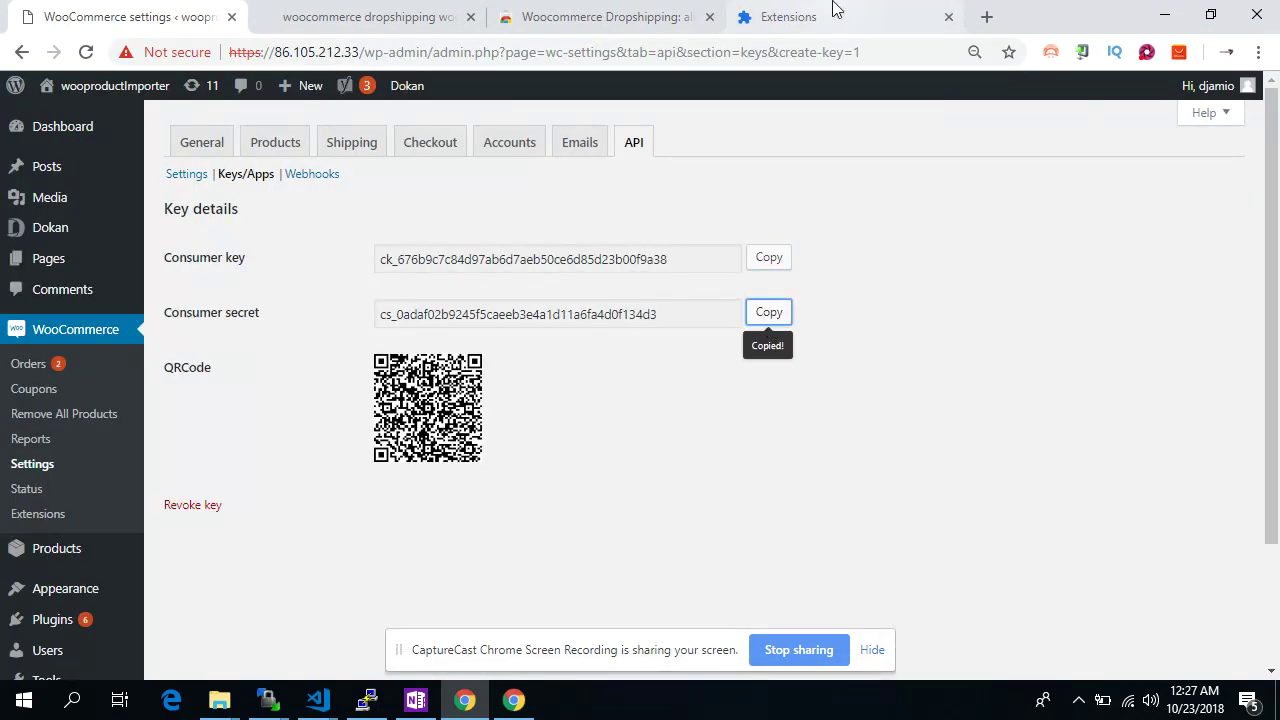
{"action": "left_click", "coordinate": [829, 14]}
{"action": "left_click", "coordinate": [493, 444]}
{"action": "key", "text": "ctrl+v"}
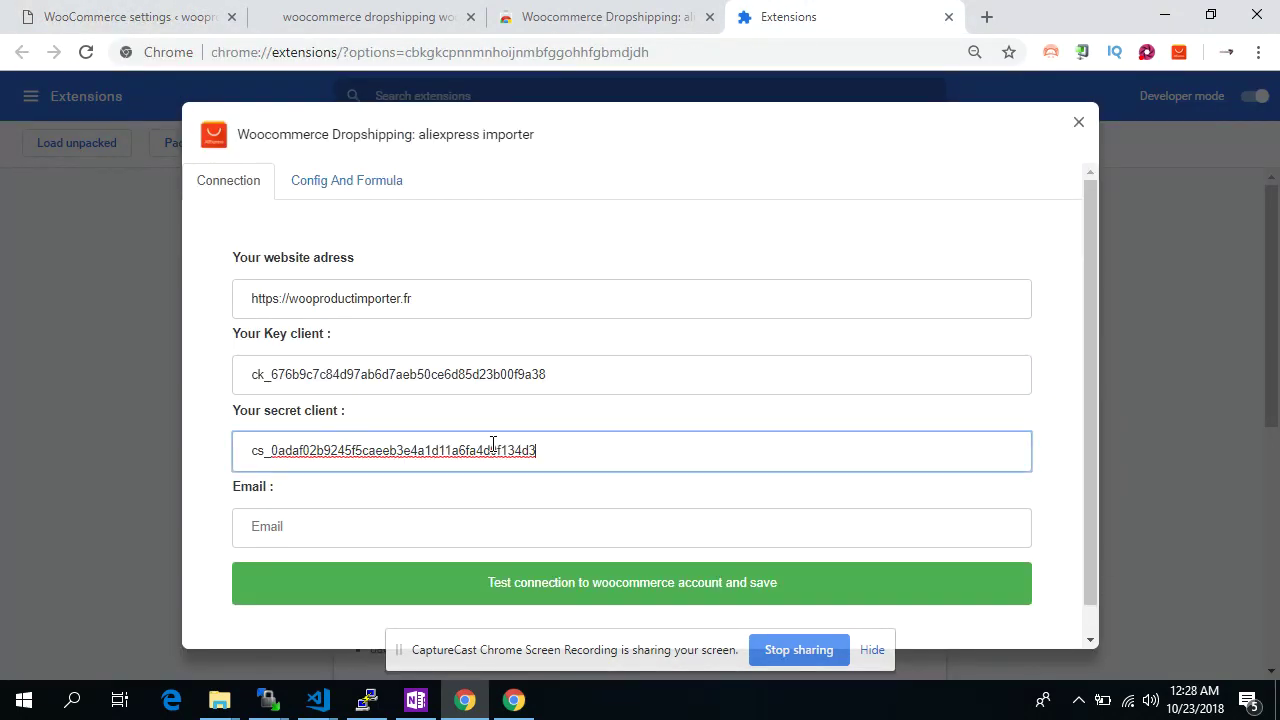
Test and save the store connection, confirming the success message, then go to AliExpress
{"action": "left_click", "coordinate": [543, 590]}
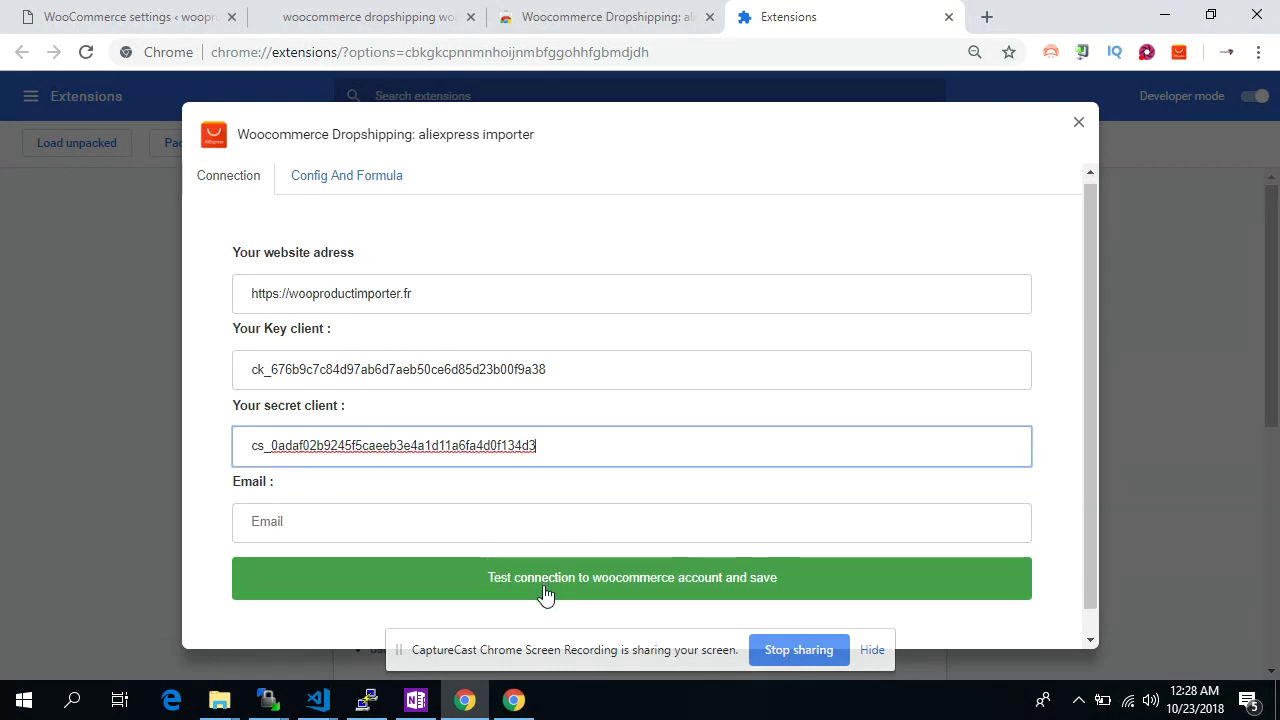
{"action": "scroll", "coordinate": [543, 590], "scroll_direction": "down", "scroll_amount": 1}
{"action": "left_click", "coordinate": [537, 556]}
{"action": "scroll", "coordinate": [535, 550], "scroll_direction": "down", "scroll_amount": 2}
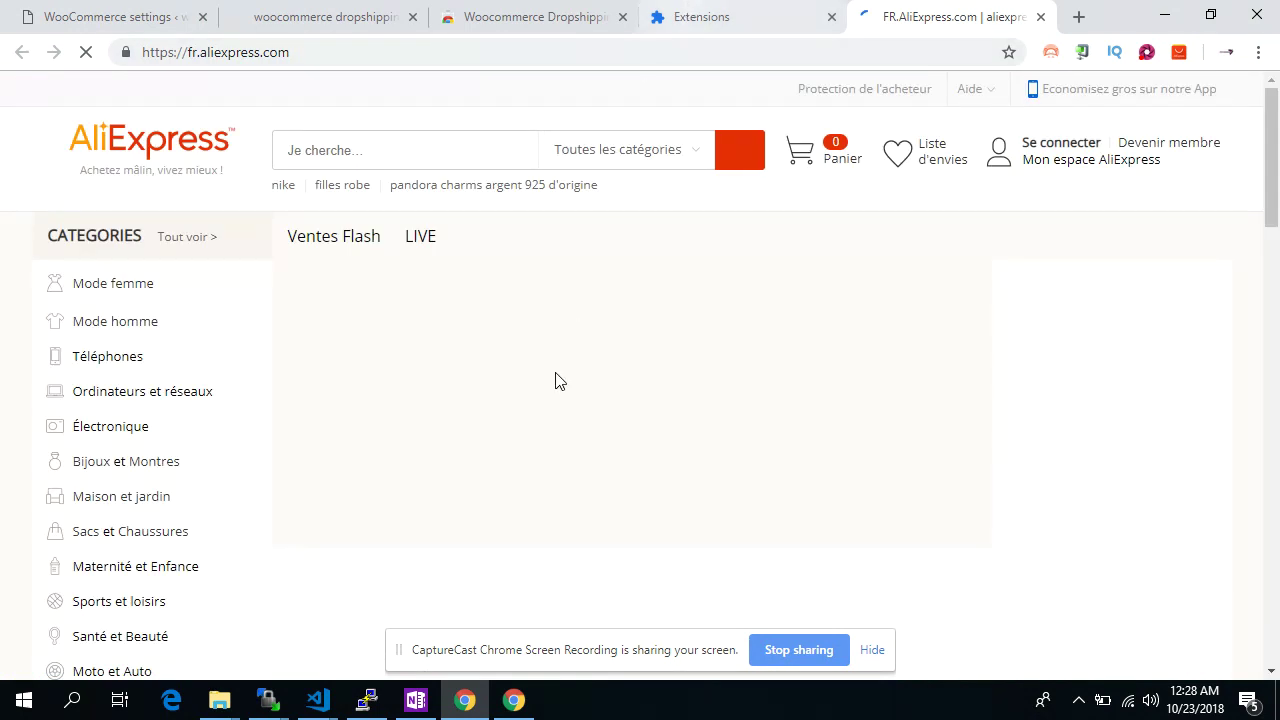
{"action": "left_click", "coordinate": [730, 14]}
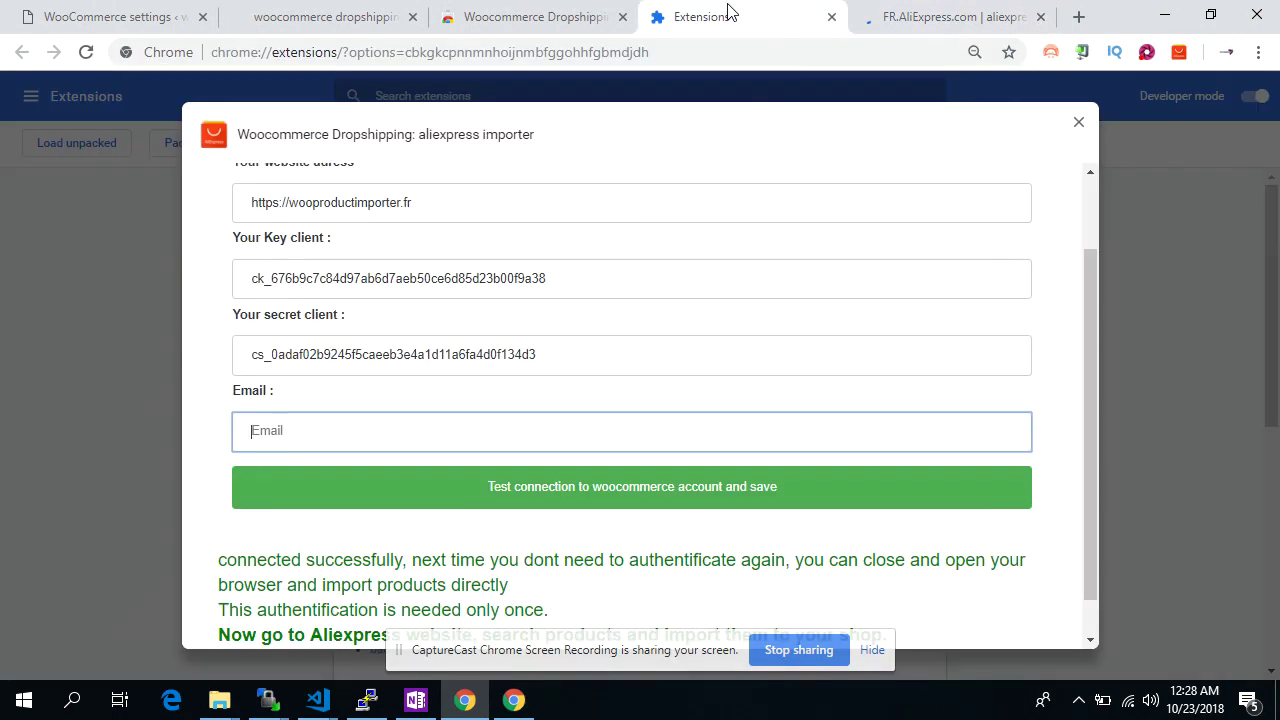
{"action": "scroll", "coordinate": [529, 447], "scroll_direction": "down", "scroll_amount": 1}
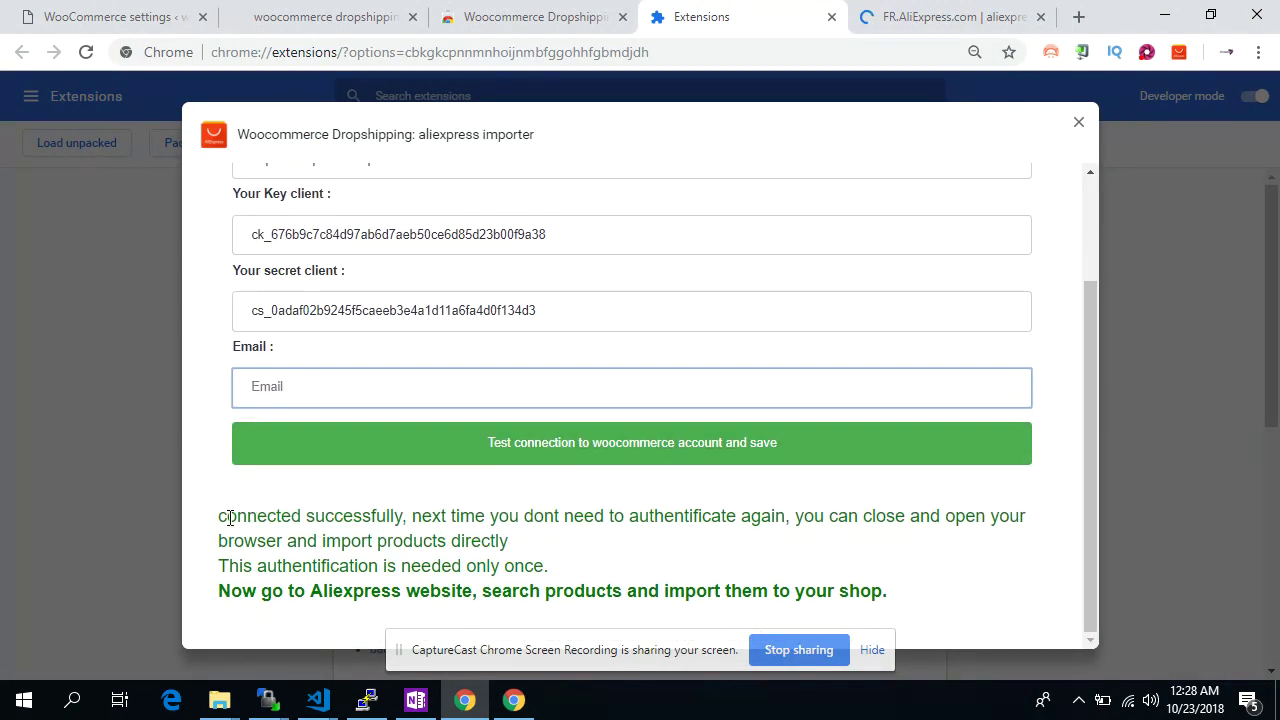
{"action": "left_click_drag", "start_coordinate": [219, 516], "coordinate": [884, 588]}
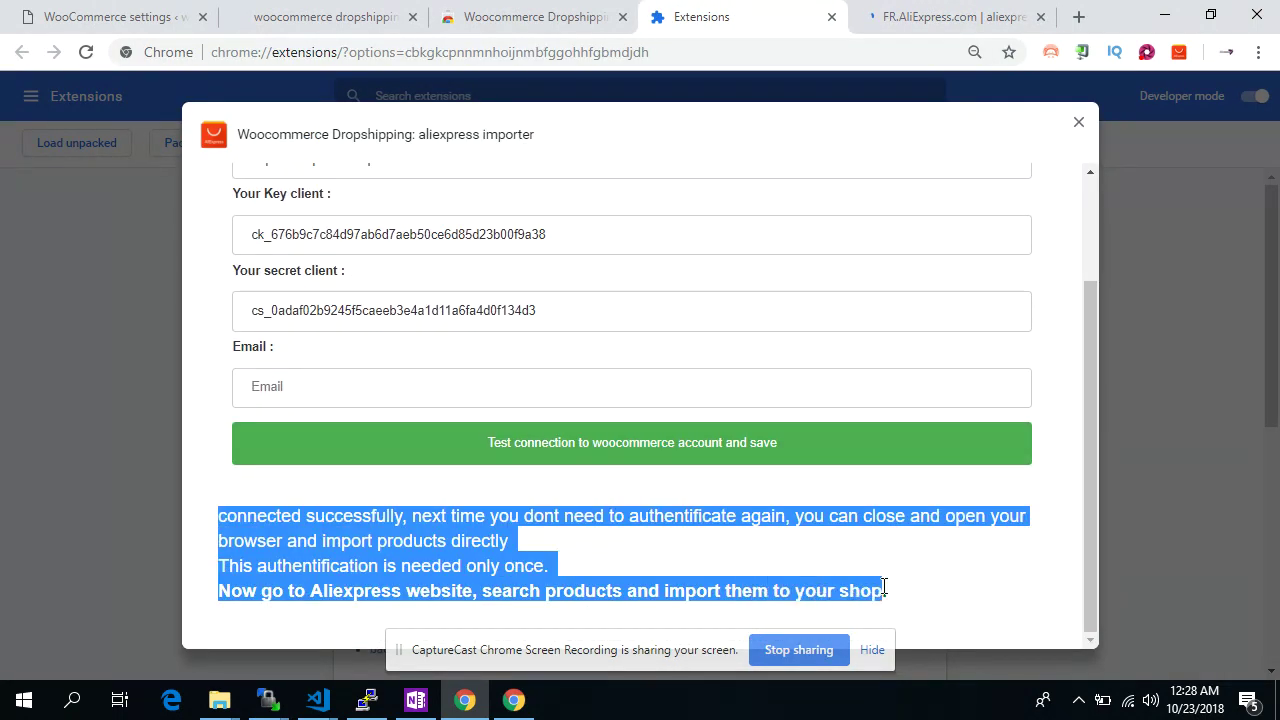
{"action": "left_click", "coordinate": [884, 588]}
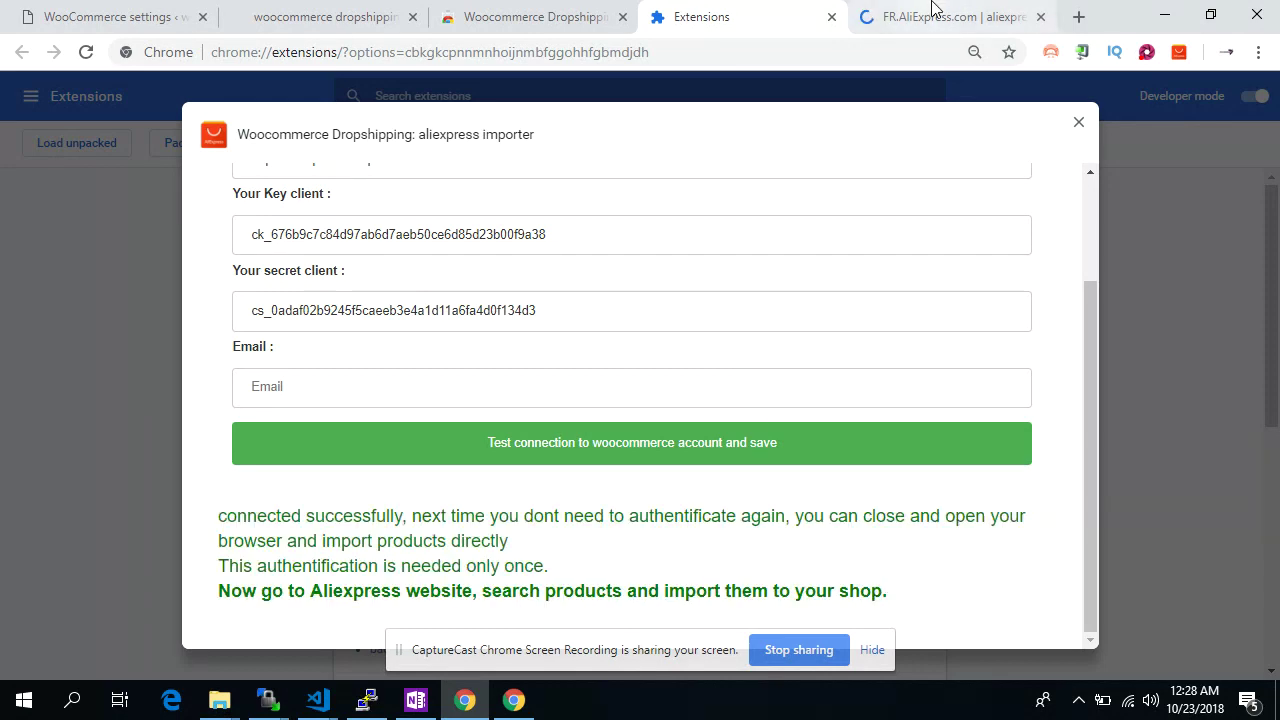
{"action": "left_click", "coordinate": [932, 10]}
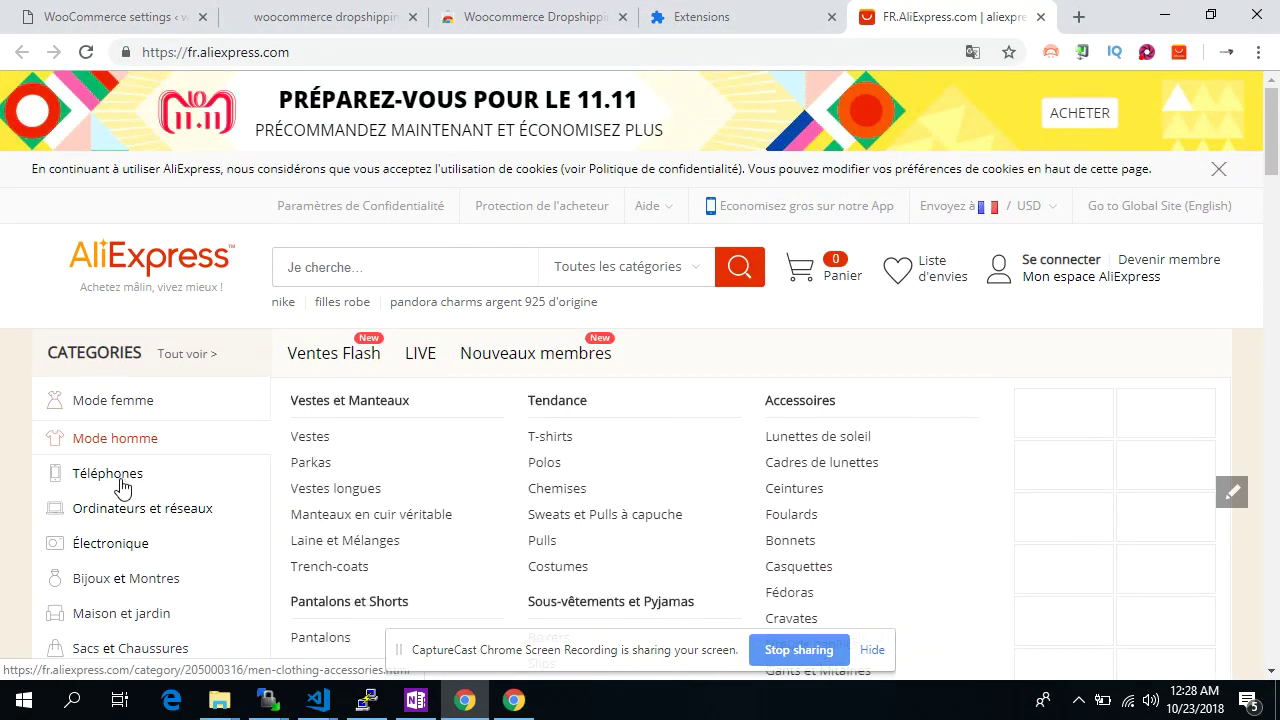
Browse Octa core phones under Téléphones and open the LEAGOO T5 listing
{"action": "mouse_move", "coordinate": [175, 473]}
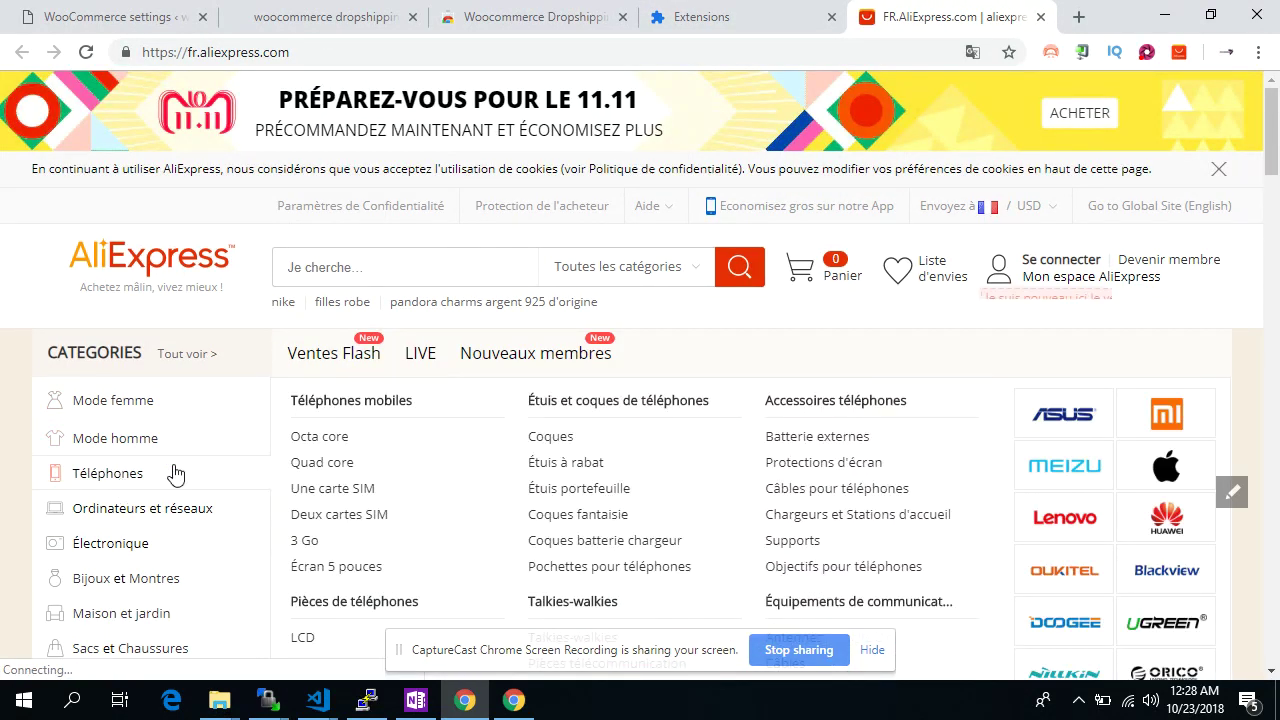
{"action": "left_click", "coordinate": [335, 443]}
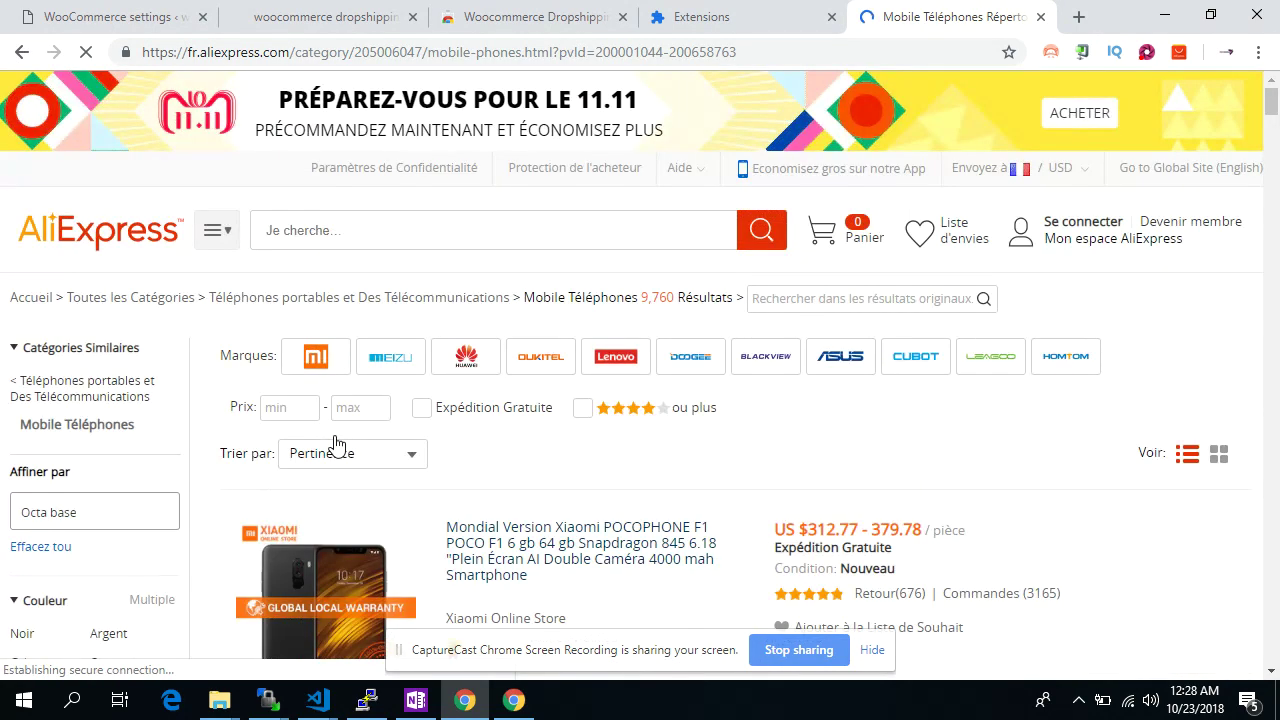
{"action": "scroll", "coordinate": [528, 462], "scroll_direction": "down", "scroll_amount": 1}
{"action": "scroll", "coordinate": [528, 462], "scroll_direction": "down", "scroll_amount": 8}
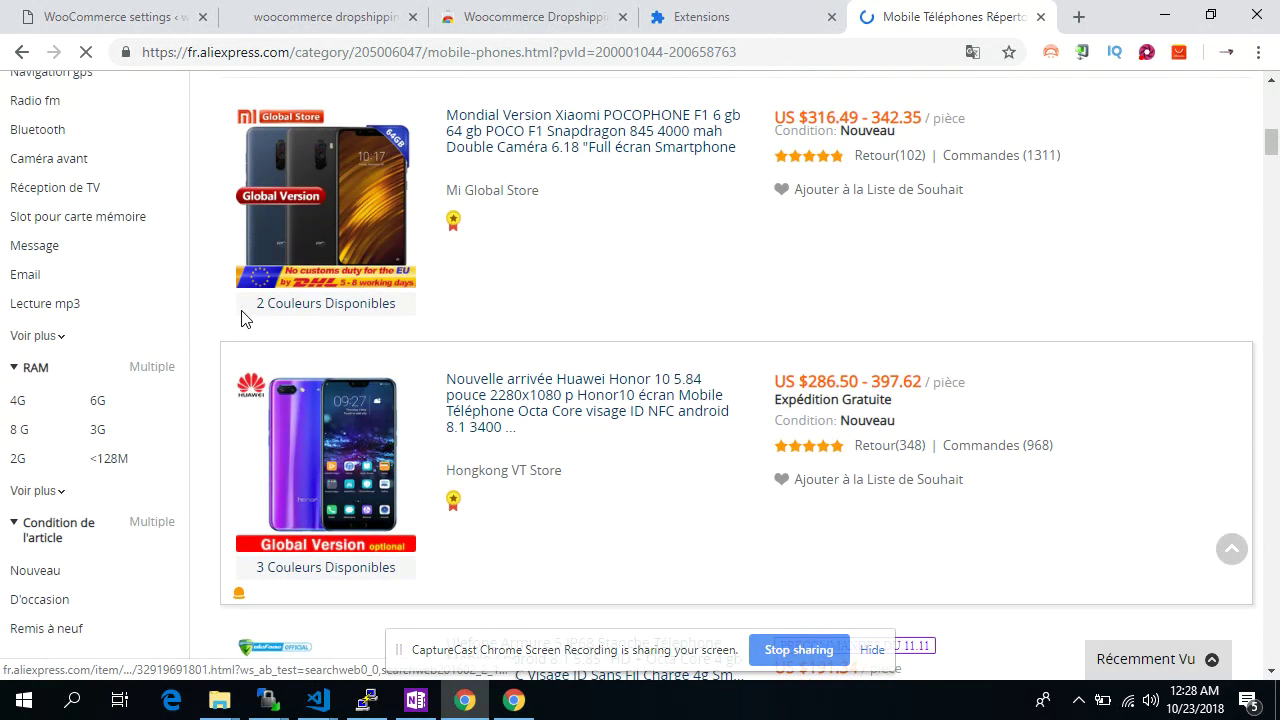
{"action": "scroll", "coordinate": [240, 317], "scroll_direction": "up", "scroll_amount": 10}
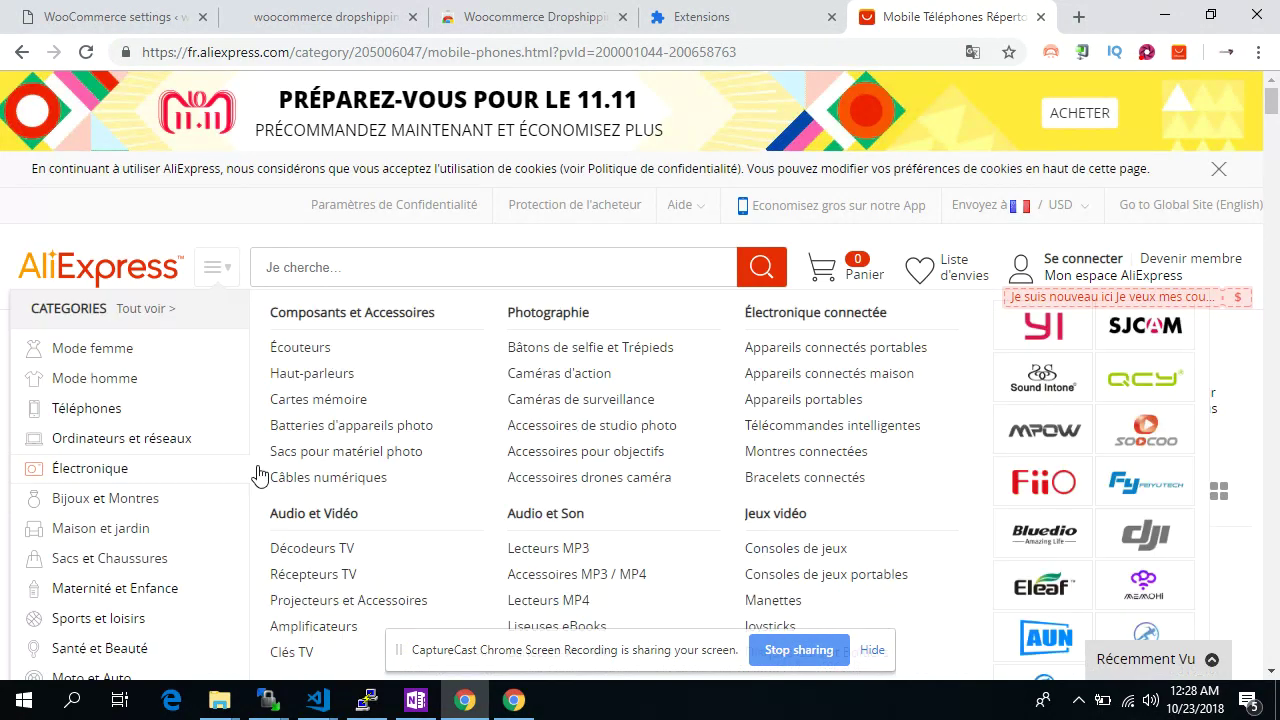
{"action": "scroll", "coordinate": [484, 410], "scroll_direction": "down", "scroll_amount": 15}
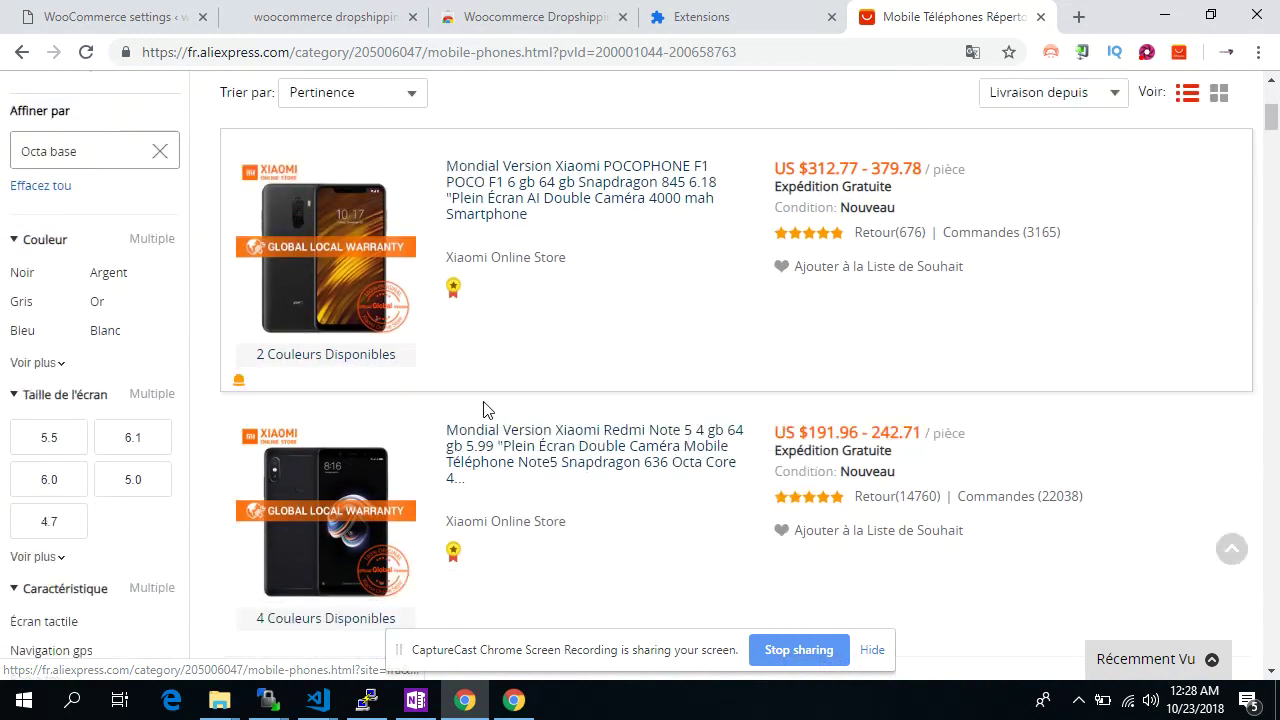
{"action": "scroll", "coordinate": [366, 309], "scroll_direction": "up", "scroll_amount": 2}
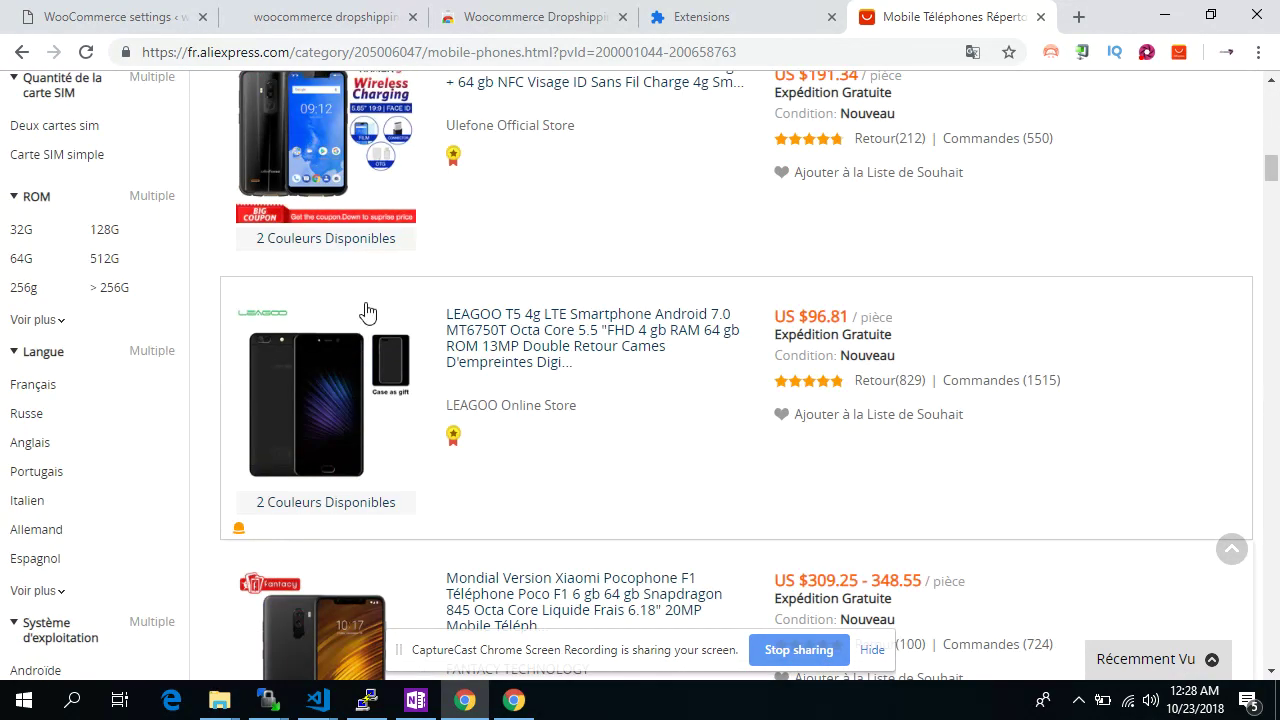
{"action": "left_click", "coordinate": [329, 392]}
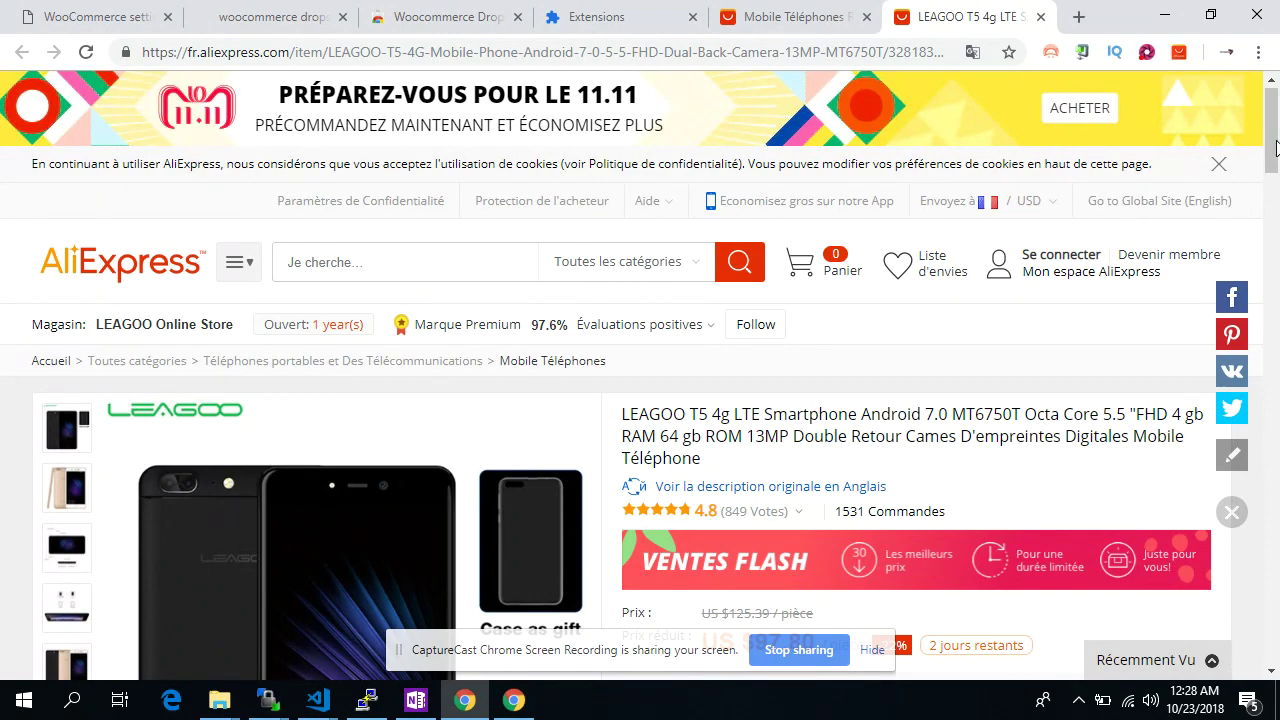
Start importing the LEAGOO T5 to the shop and open its price formula settings
{"action": "scroll", "coordinate": [943, 420], "scroll_direction": "down", "scroll_amount": 4}
{"action": "scroll", "coordinate": [880, 380], "scroll_direction": "down", "scroll_amount": 3}
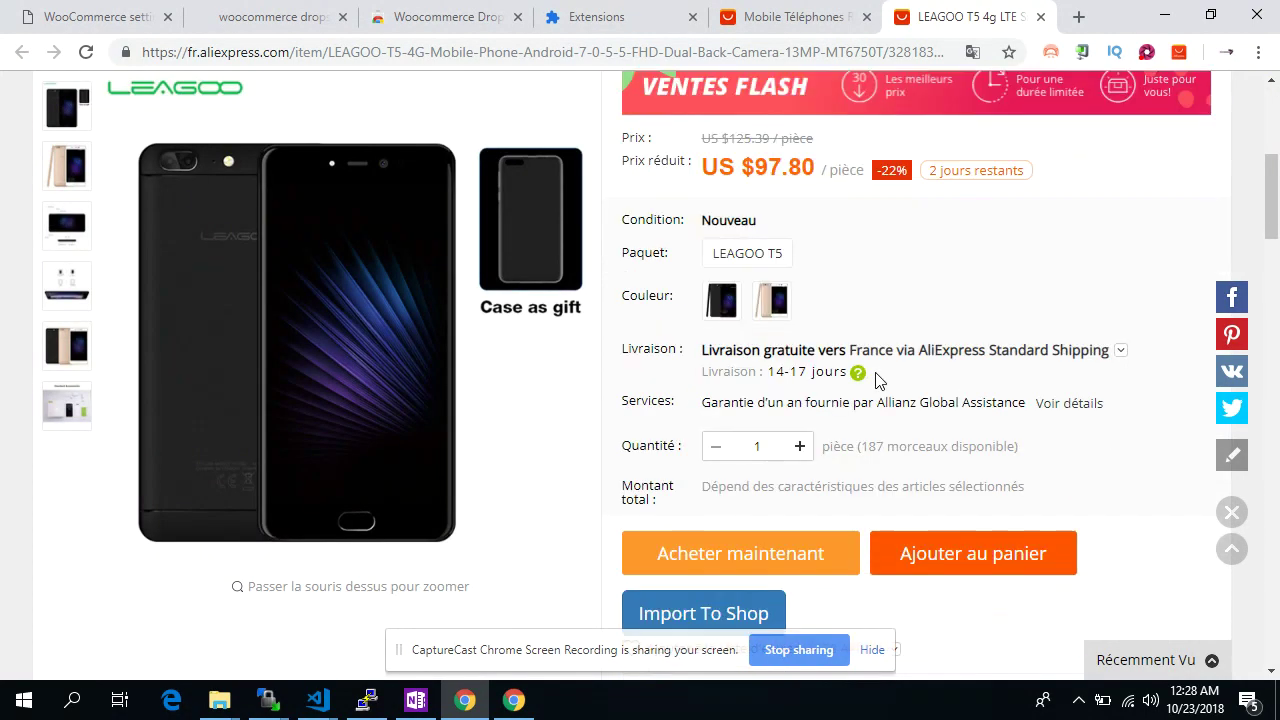
{"action": "scroll", "coordinate": [878, 381], "scroll_direction": "down", "scroll_amount": 2}
{"action": "scroll", "coordinate": [875, 300], "scroll_direction": "up", "scroll_amount": 2}
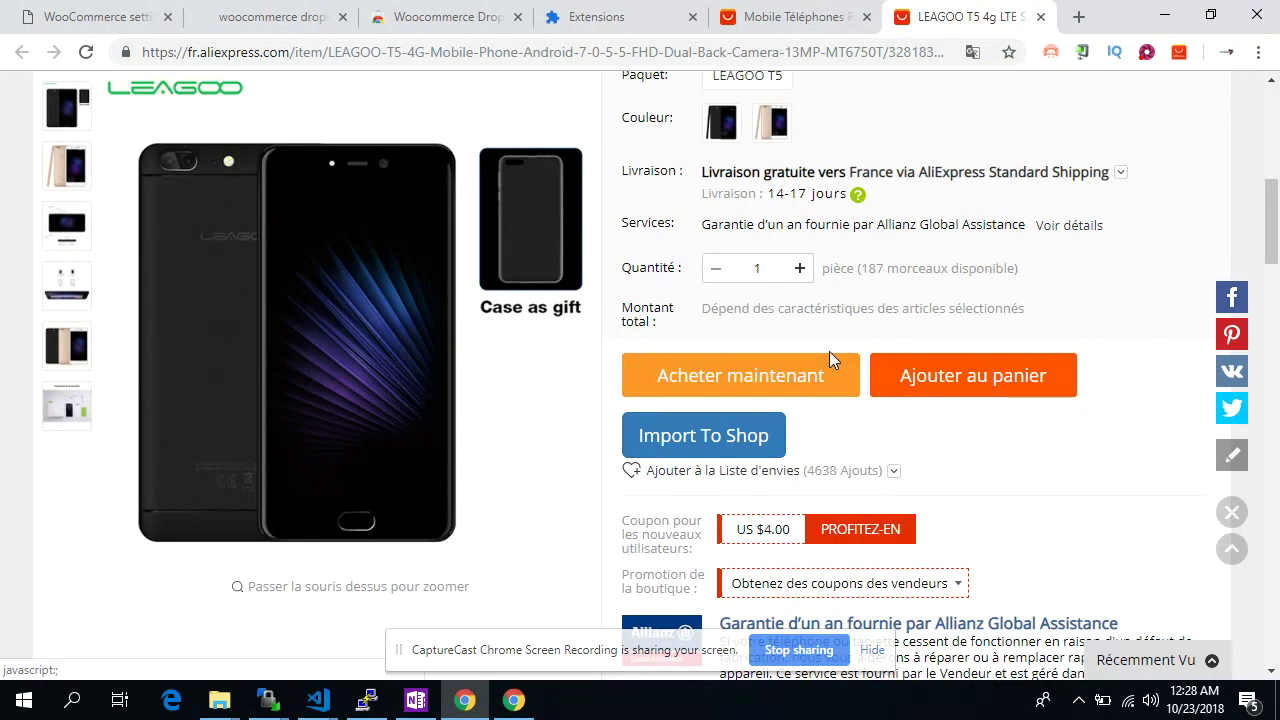
{"action": "scroll", "coordinate": [846, 217], "scroll_direction": "up", "scroll_amount": 2}
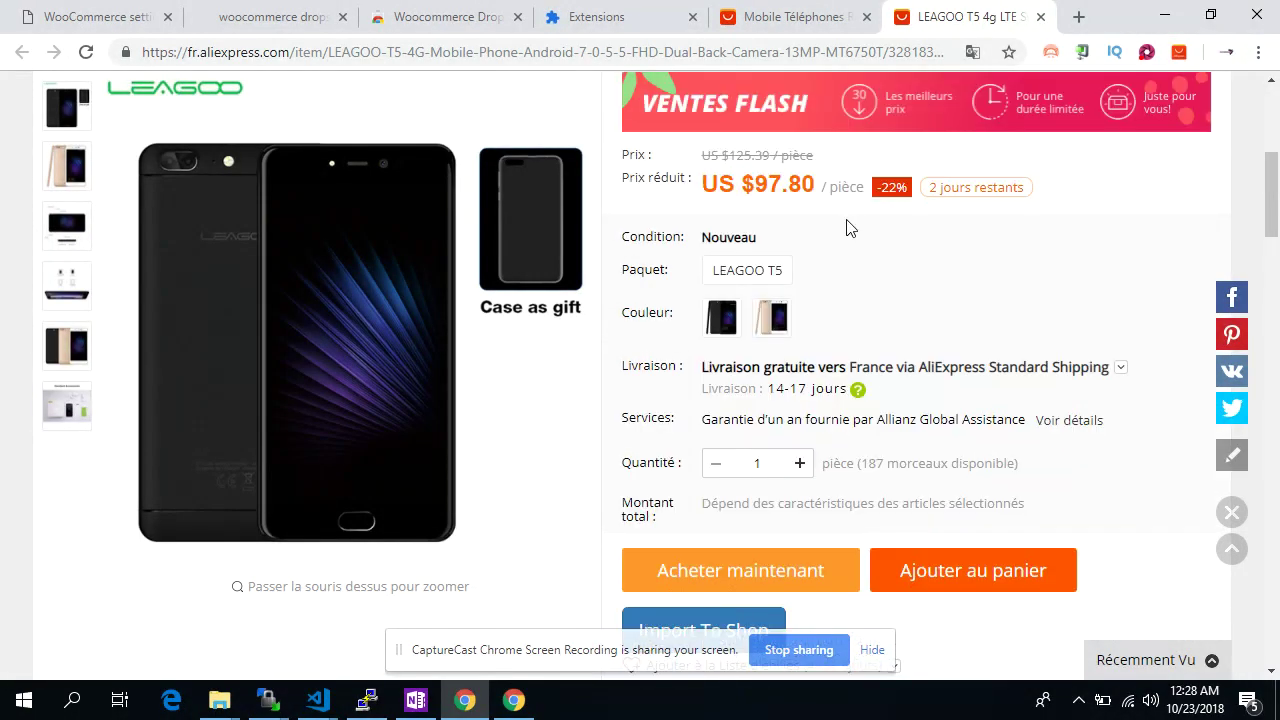
{"action": "scroll", "coordinate": [875, 330], "scroll_direction": "down", "scroll_amount": 3}
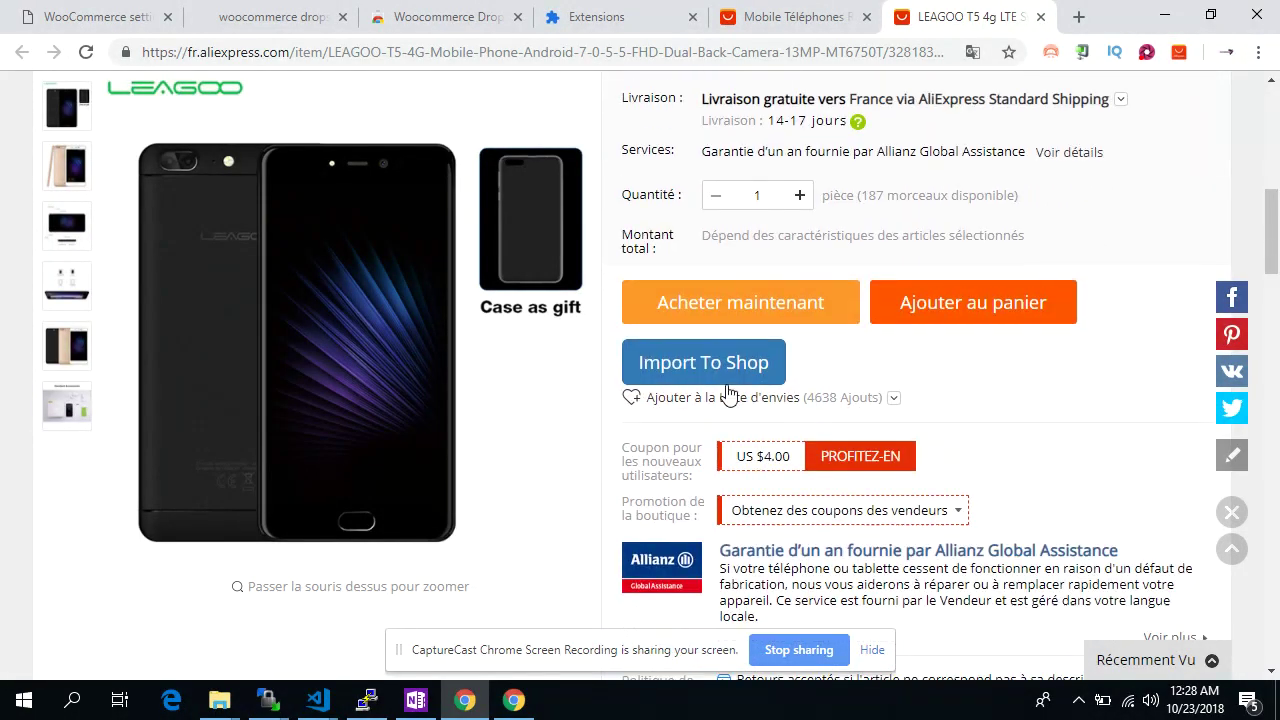
{"action": "left_click", "coordinate": [728, 389]}
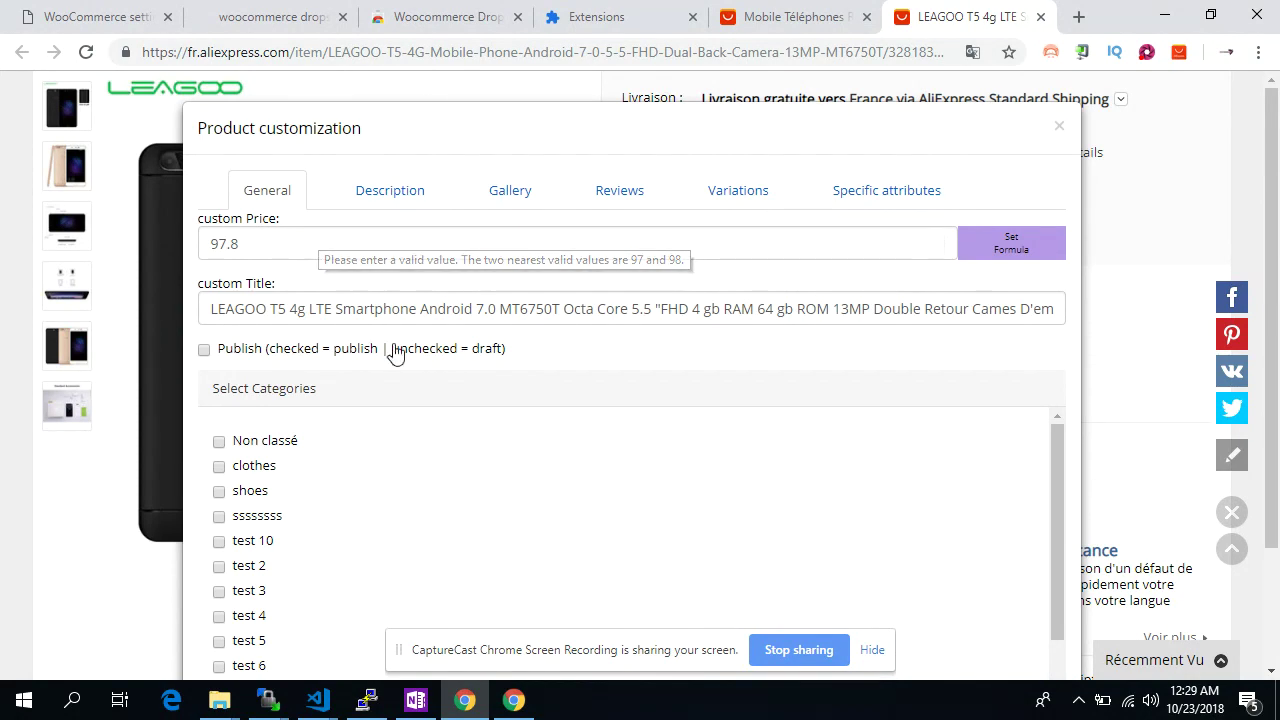
{"action": "left_click", "coordinate": [1024, 251]}
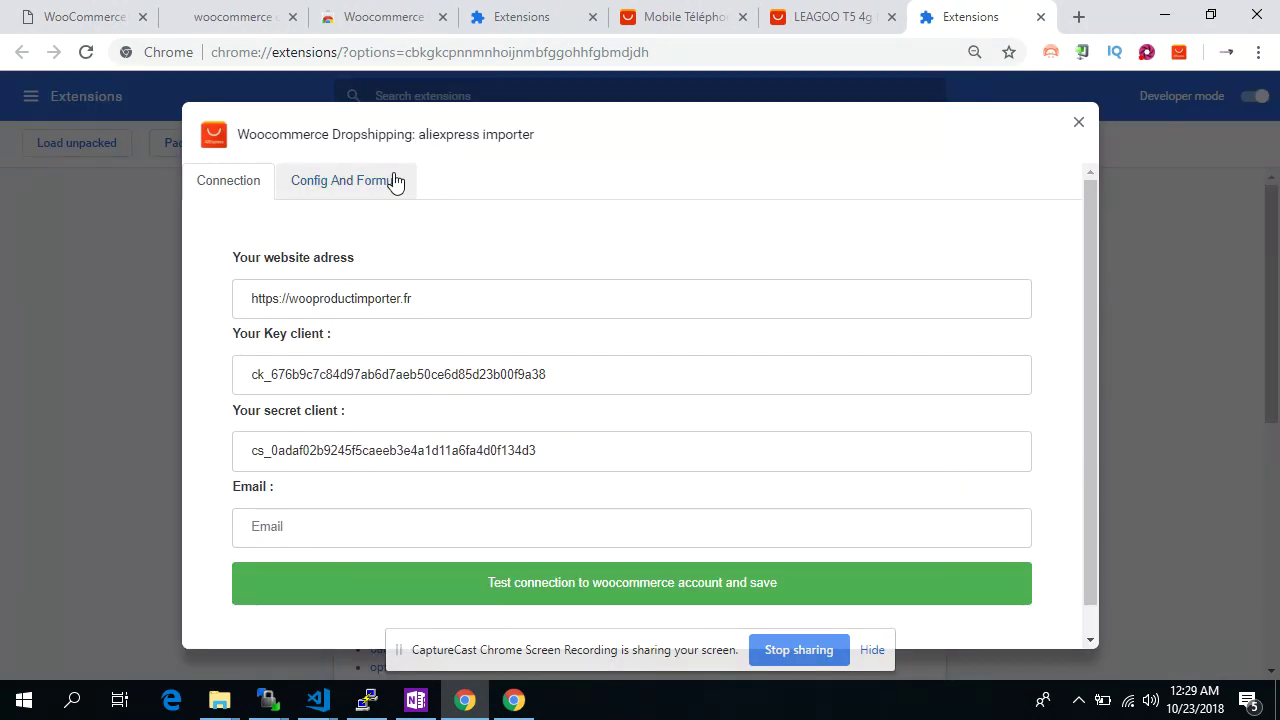
In Config And Formula, set the first price interval 1–10 at ×1 +5
{"action": "left_click", "coordinate": [392, 181]}
{"action": "left_click", "coordinate": [311, 367]}
{"action": "type", "text": "1"}
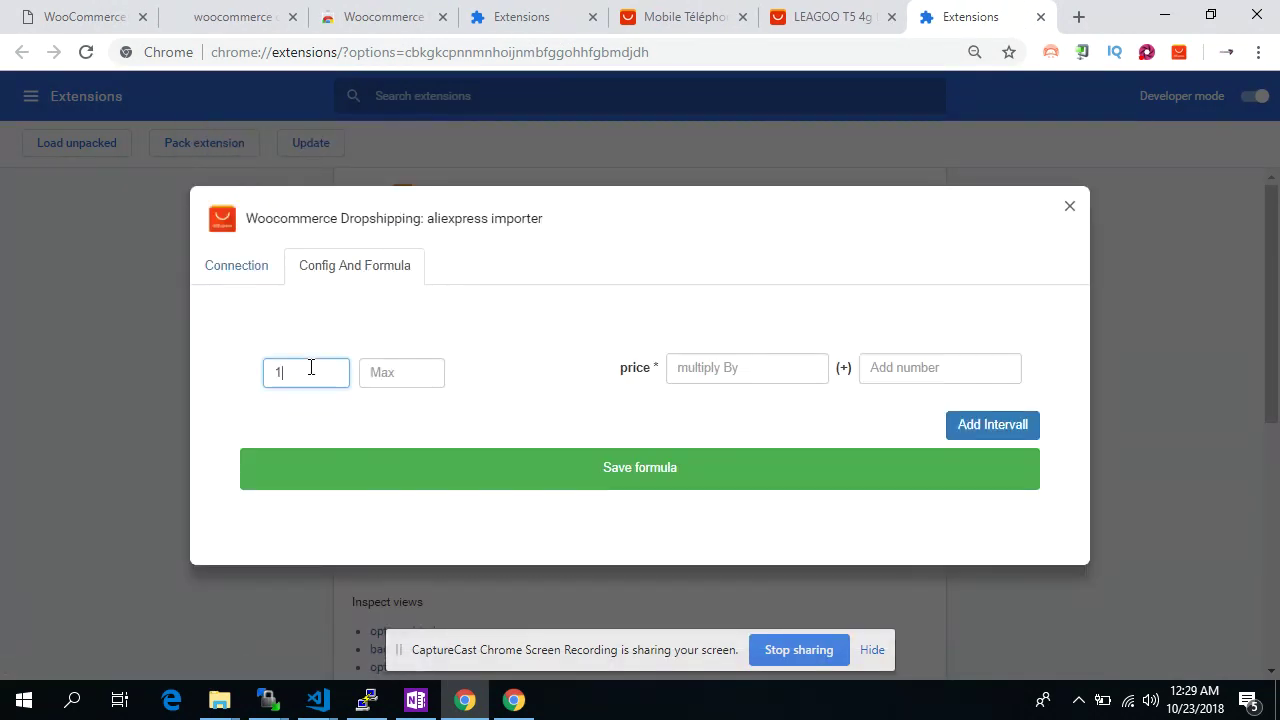
{"action": "key", "text": "Tab"}
{"action": "type", "text": "1"}
{"action": "key", "text": "Tab"}
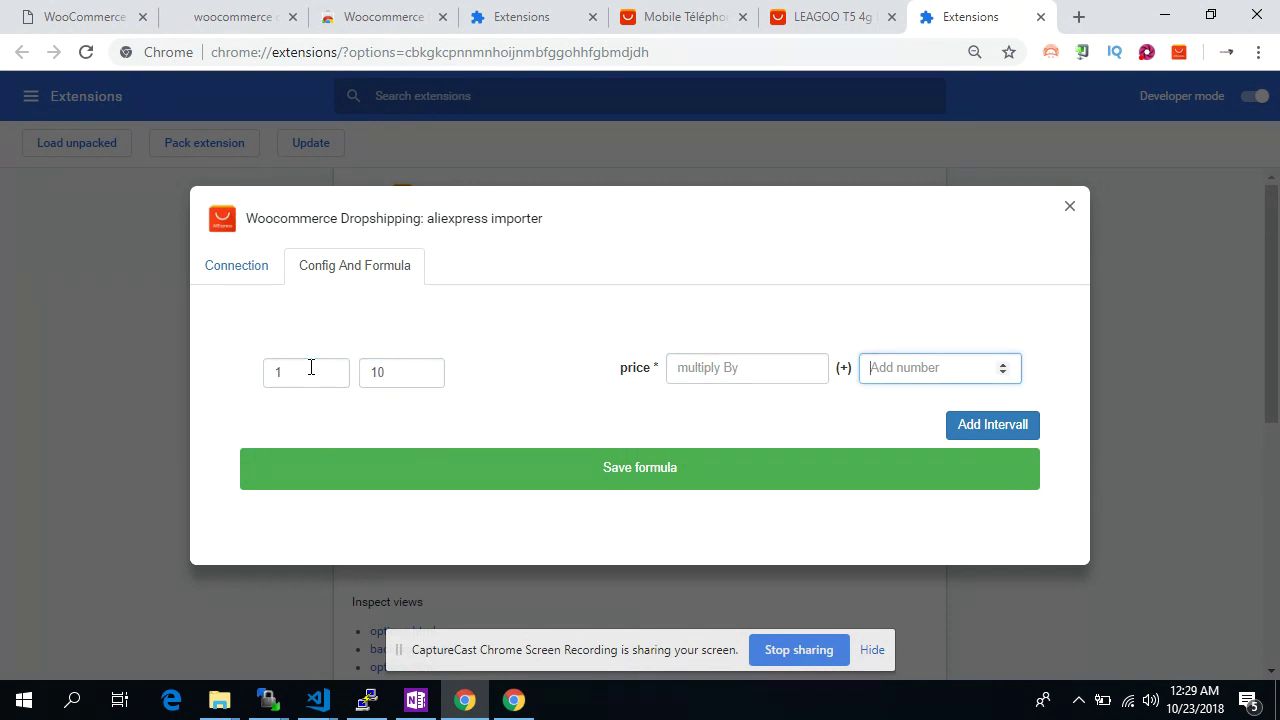
{"action": "left_click", "coordinate": [697, 369]}
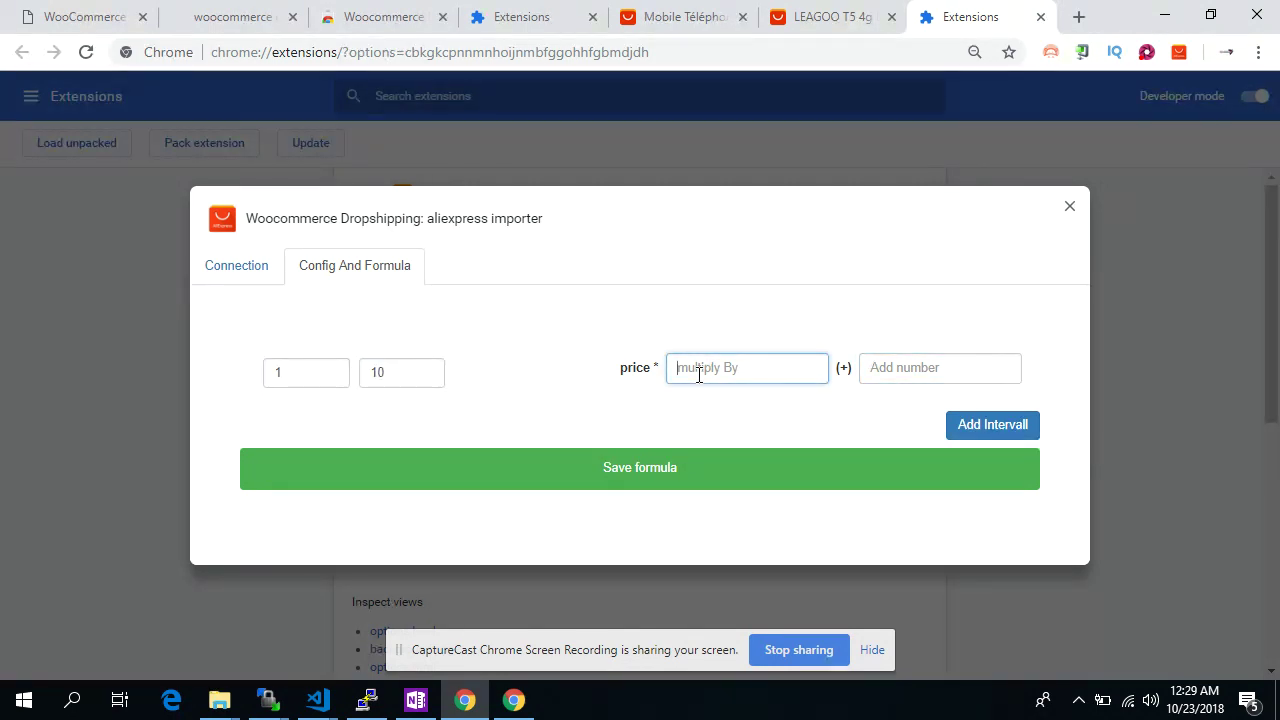
{"action": "type", "text": "1"}
{"action": "key", "text": "Tab"}
{"action": "type", "text": "5"}
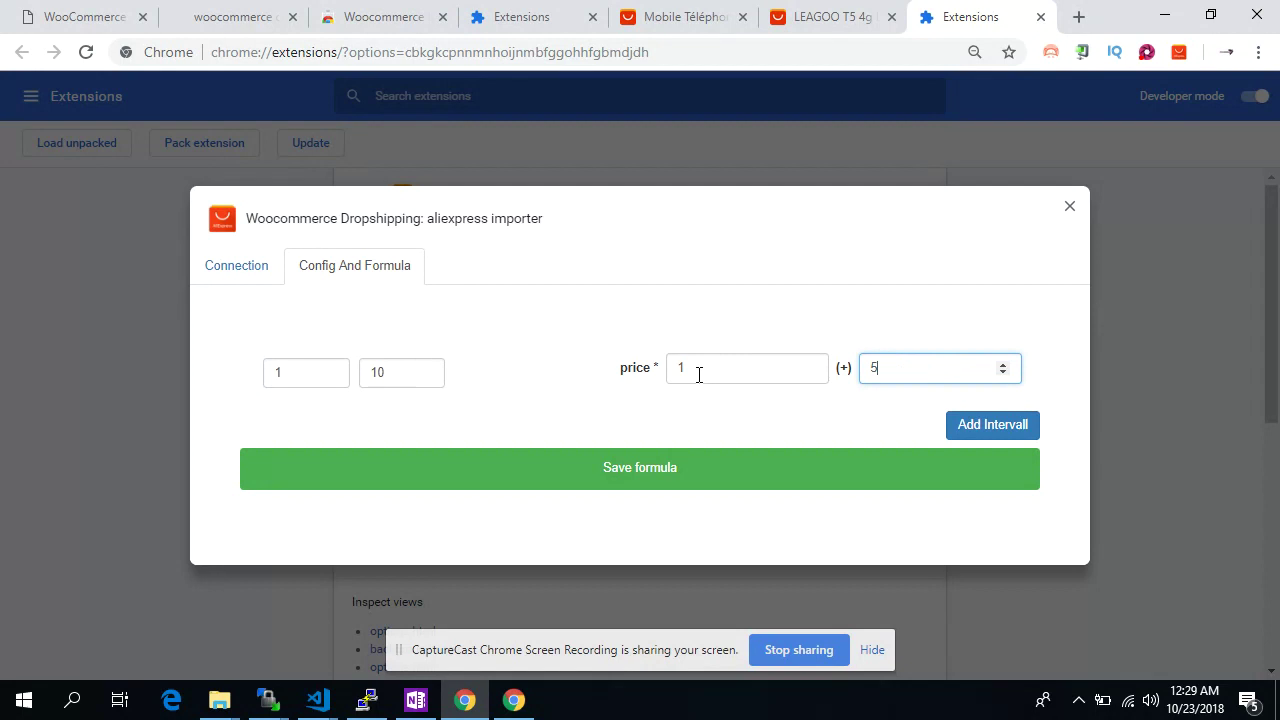
Add a second price interval 11–50 at ×1 +23
{"action": "left_click", "coordinate": [989, 428]}
{"action": "left_click", "coordinate": [323, 391]}
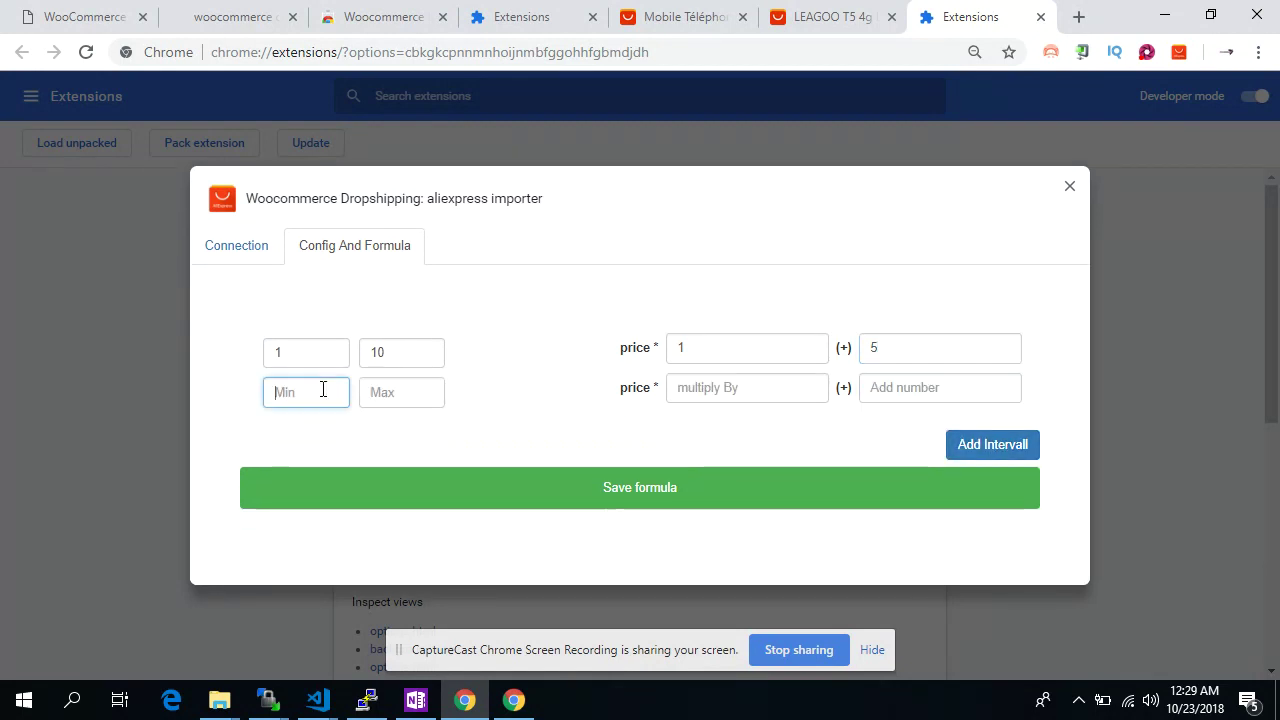
{"action": "type", "text": "11"}
{"action": "key", "text": "Tab"}
{"action": "type", "text": "50"}
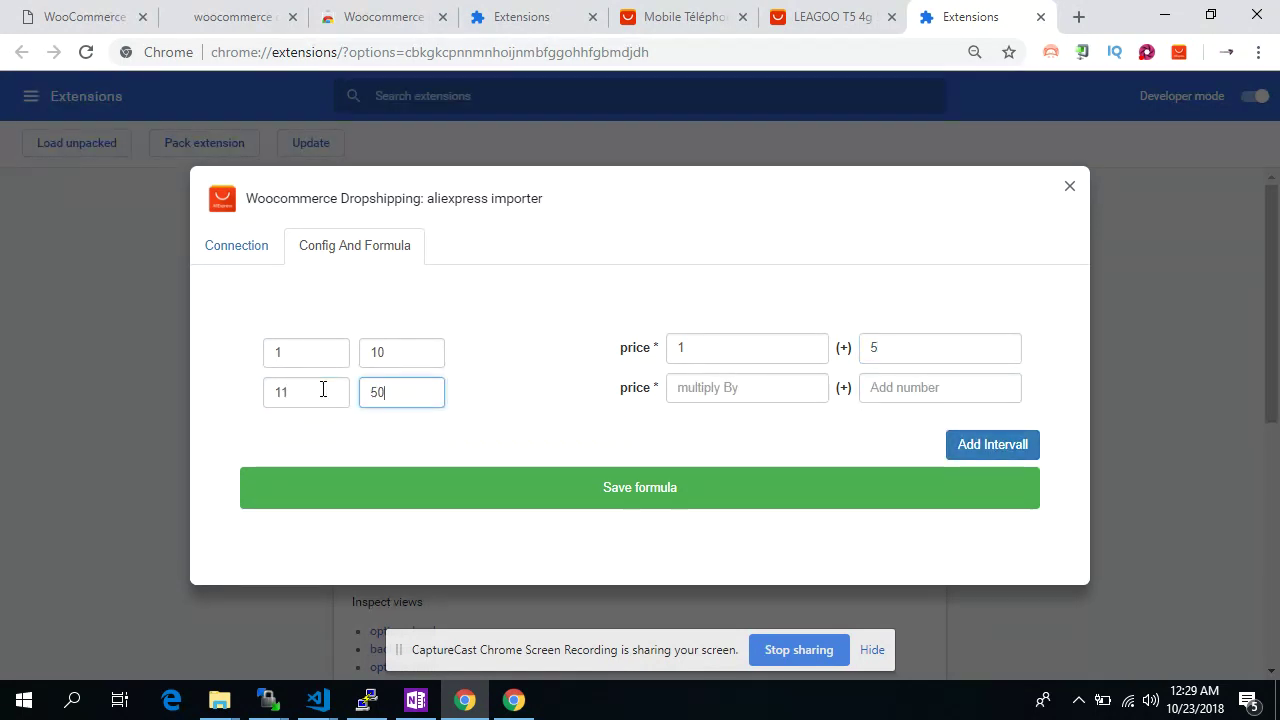
{"action": "key", "text": "Tab"}
{"action": "type", "text": "1"}
{"action": "key", "text": "Tab"}
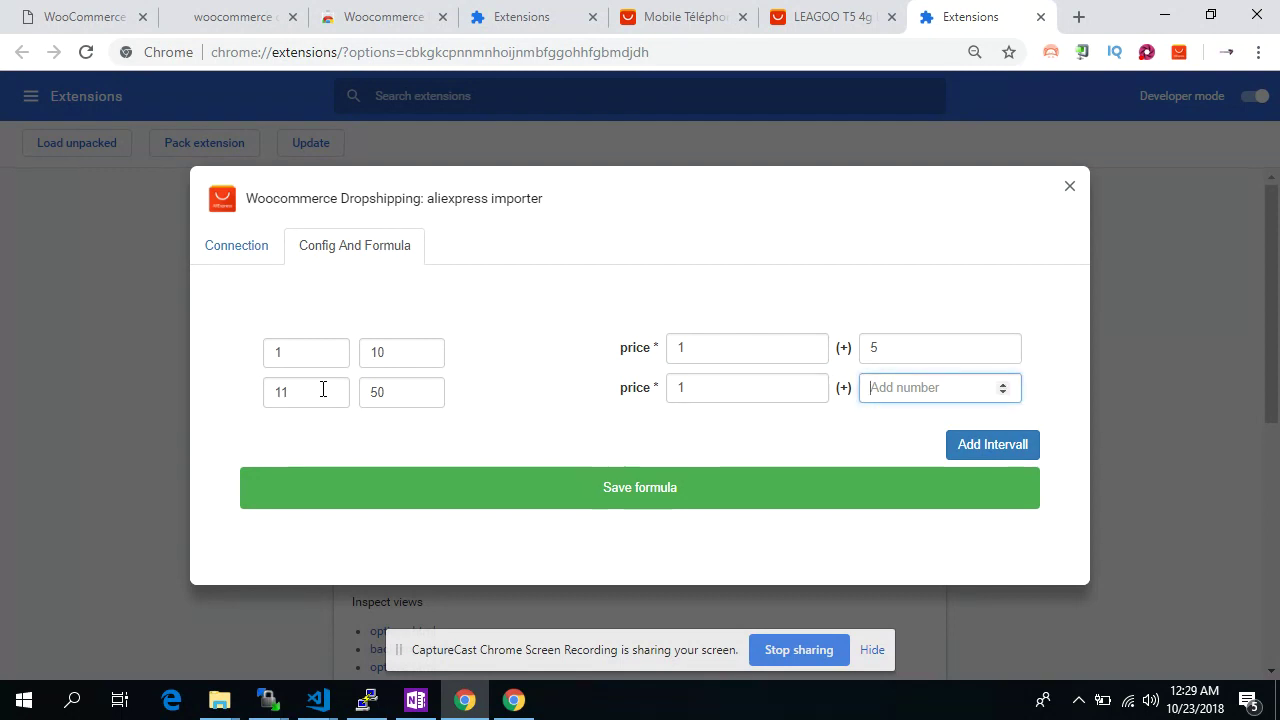
{"action": "type", "text": "23"}
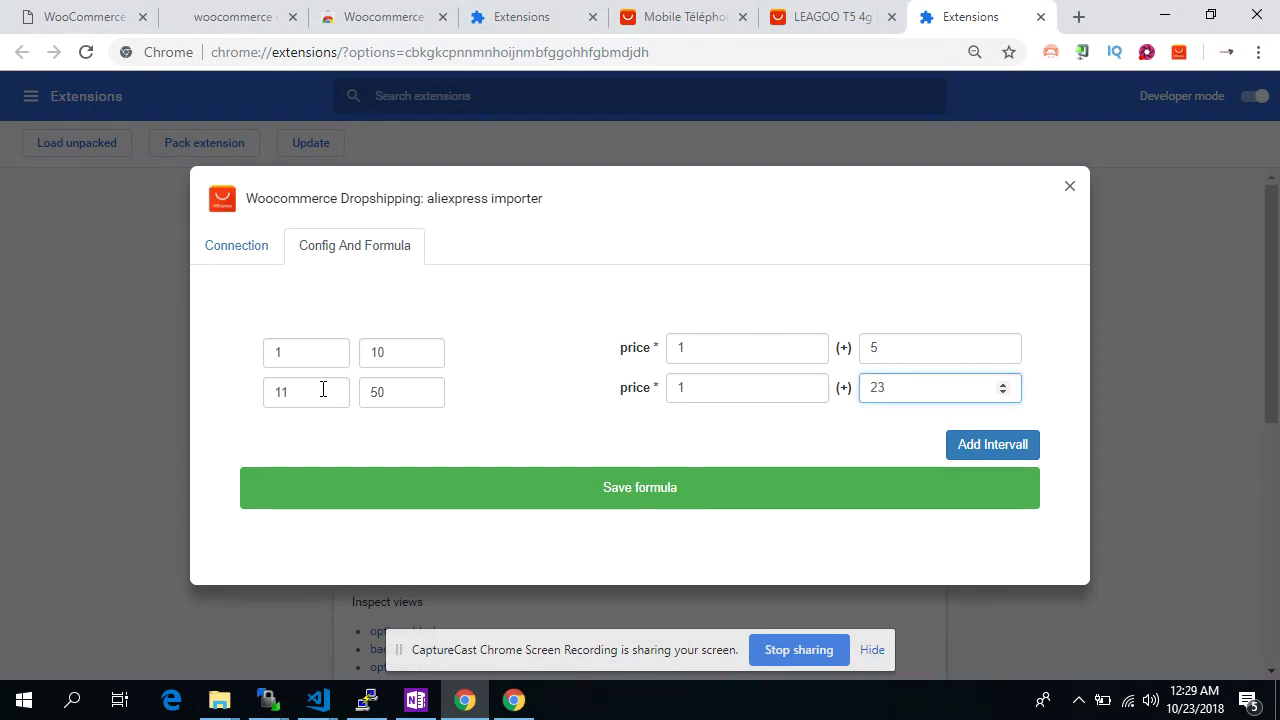
Add a third interval 50–500 at ×2 +32 and save the formula
{"action": "left_click", "coordinate": [958, 447]}
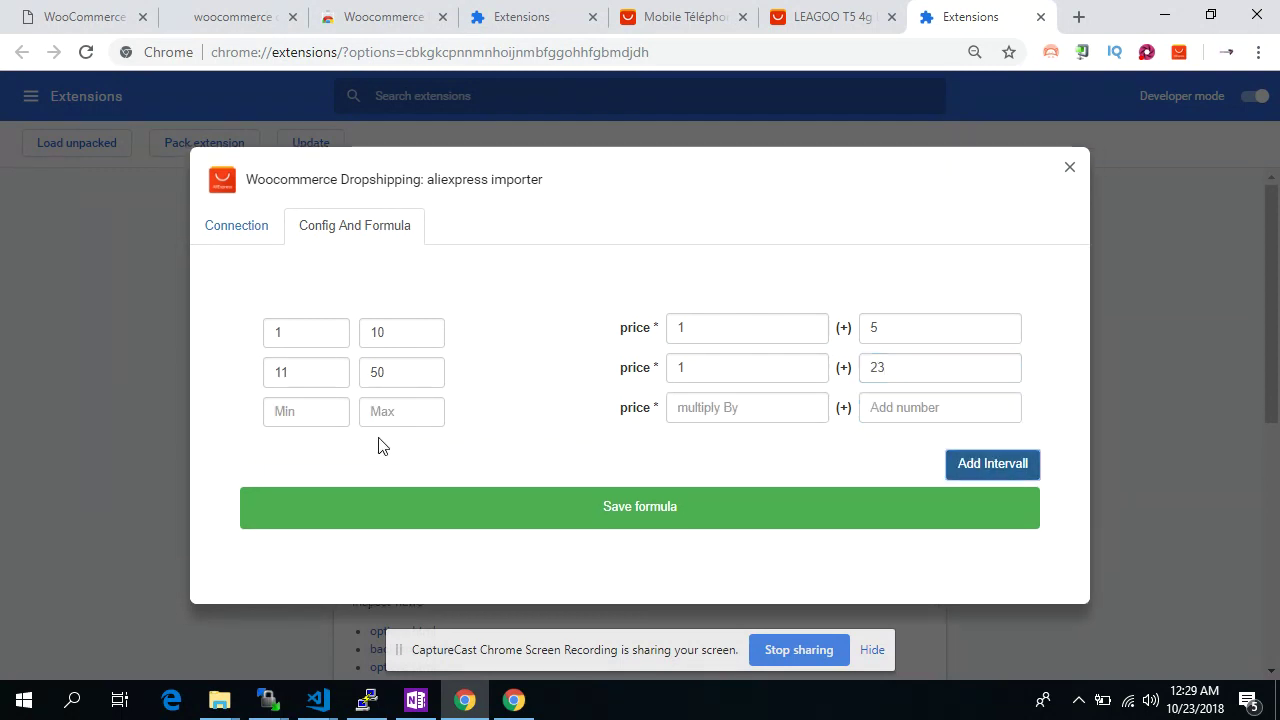
{"action": "left_click", "coordinate": [323, 423]}
{"action": "type", "text": "2"}
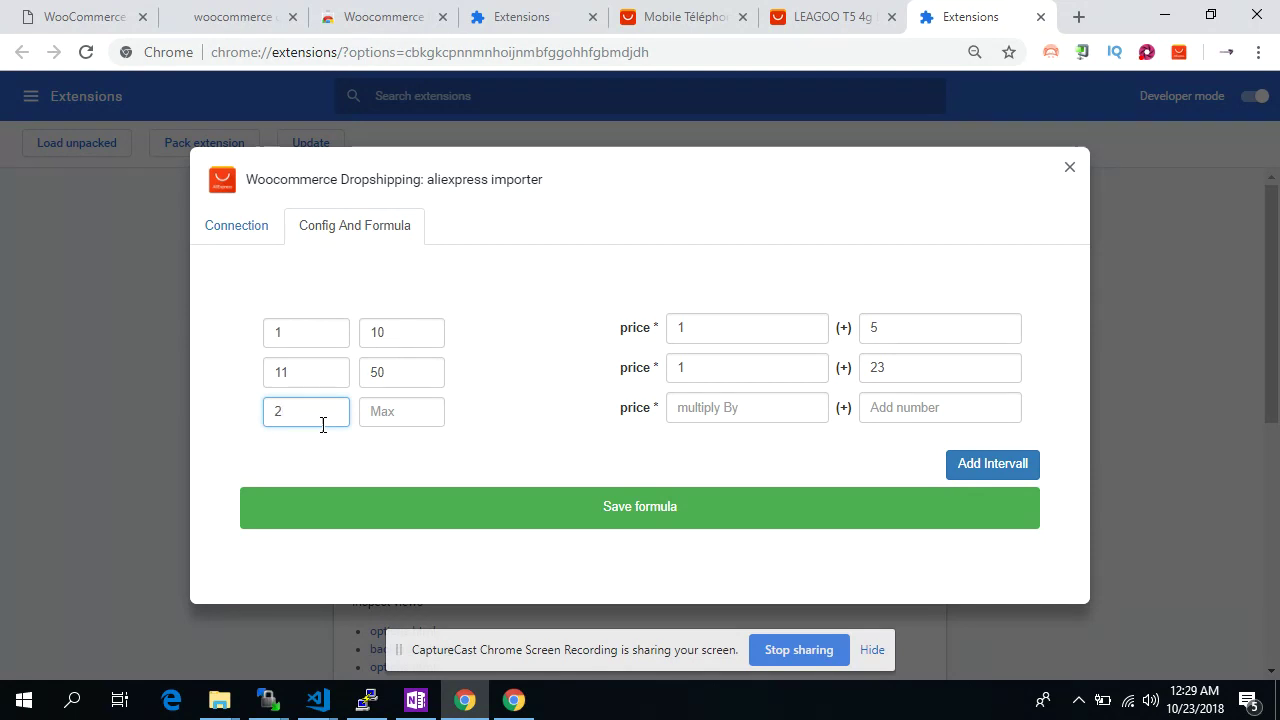
{"action": "key", "text": "BackSpace"}
{"action": "type", "text": "50"}
{"action": "key", "text": "Tab"}
{"action": "type", "text": "500"}
{"action": "key", "text": "Tab"}
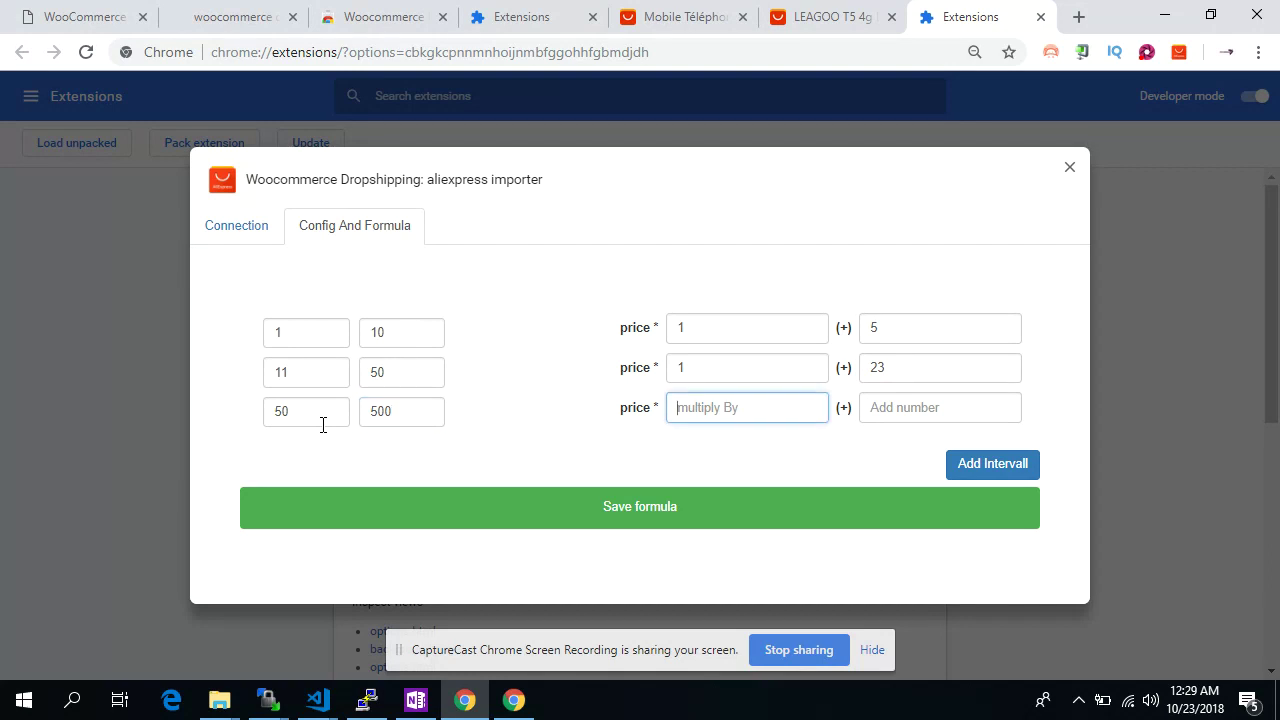
{"action": "type", "text": "2"}
{"action": "key", "text": "Tab"}
{"action": "type", "text": "32"}
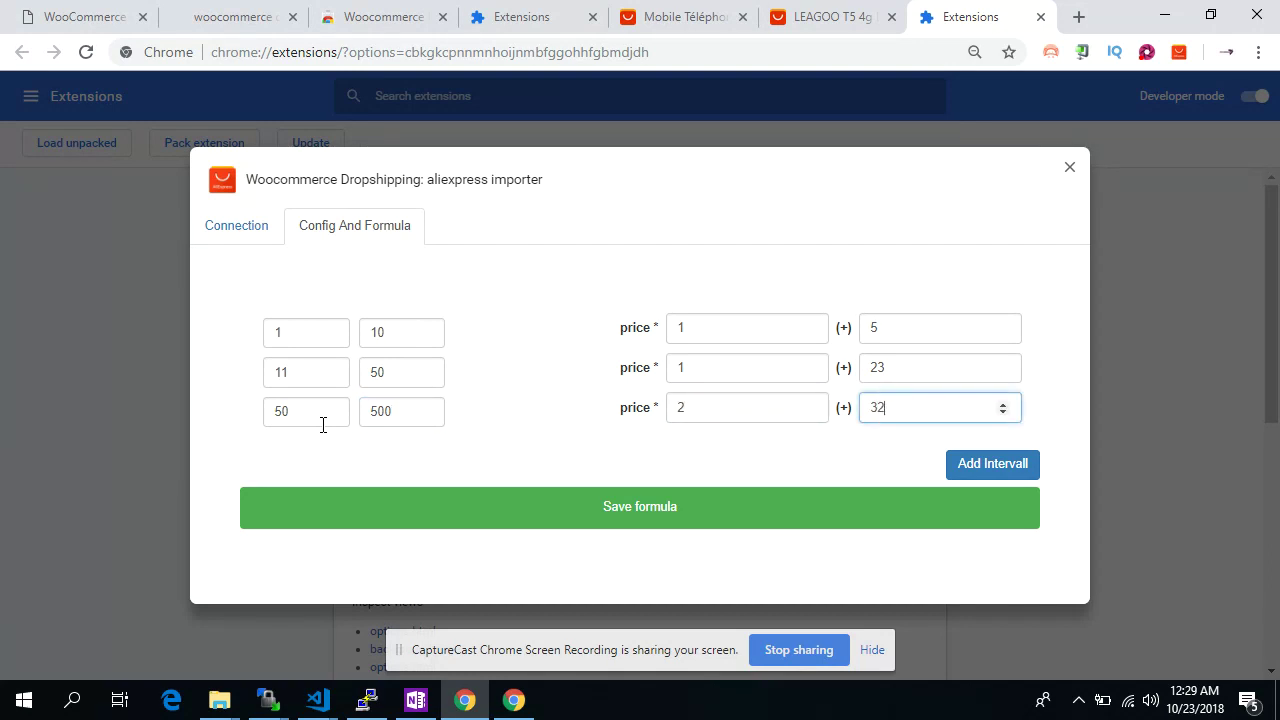
{"action": "left_click", "coordinate": [517, 512]}
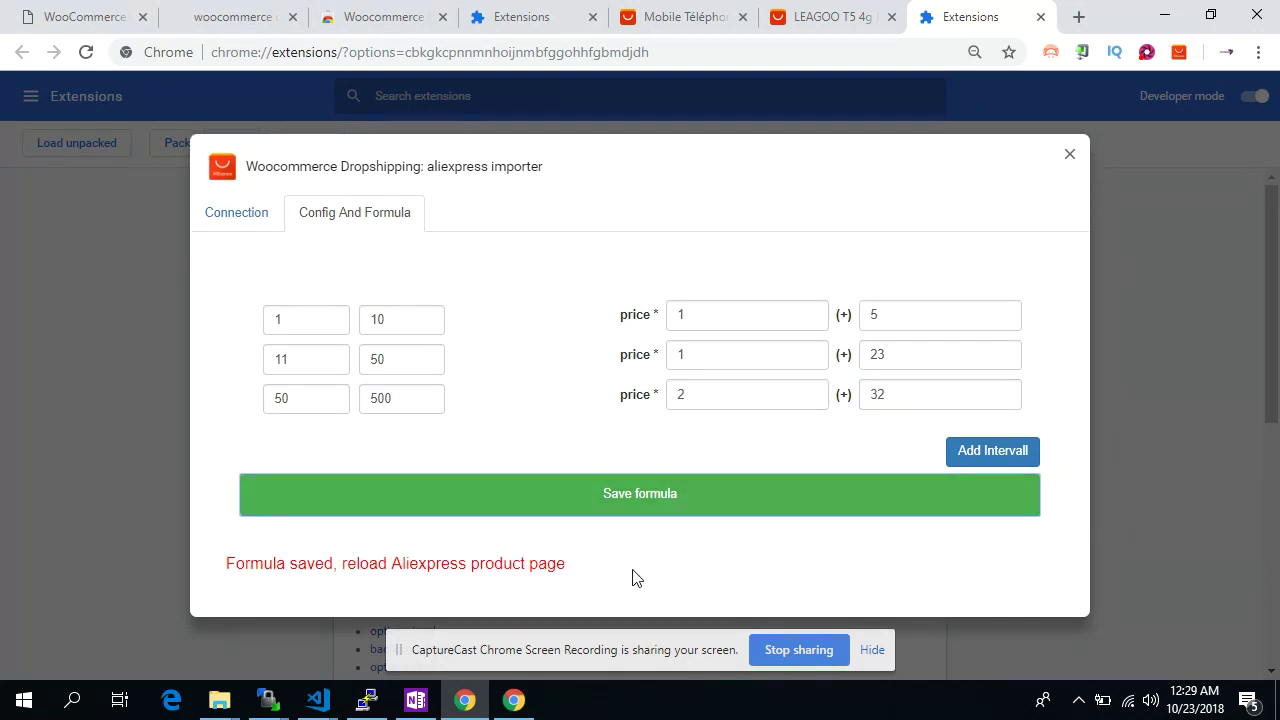
Reload the LEAGOO T5 page to apply the formula and reopen Import To Shop
{"action": "left_click", "coordinate": [810, 33]}
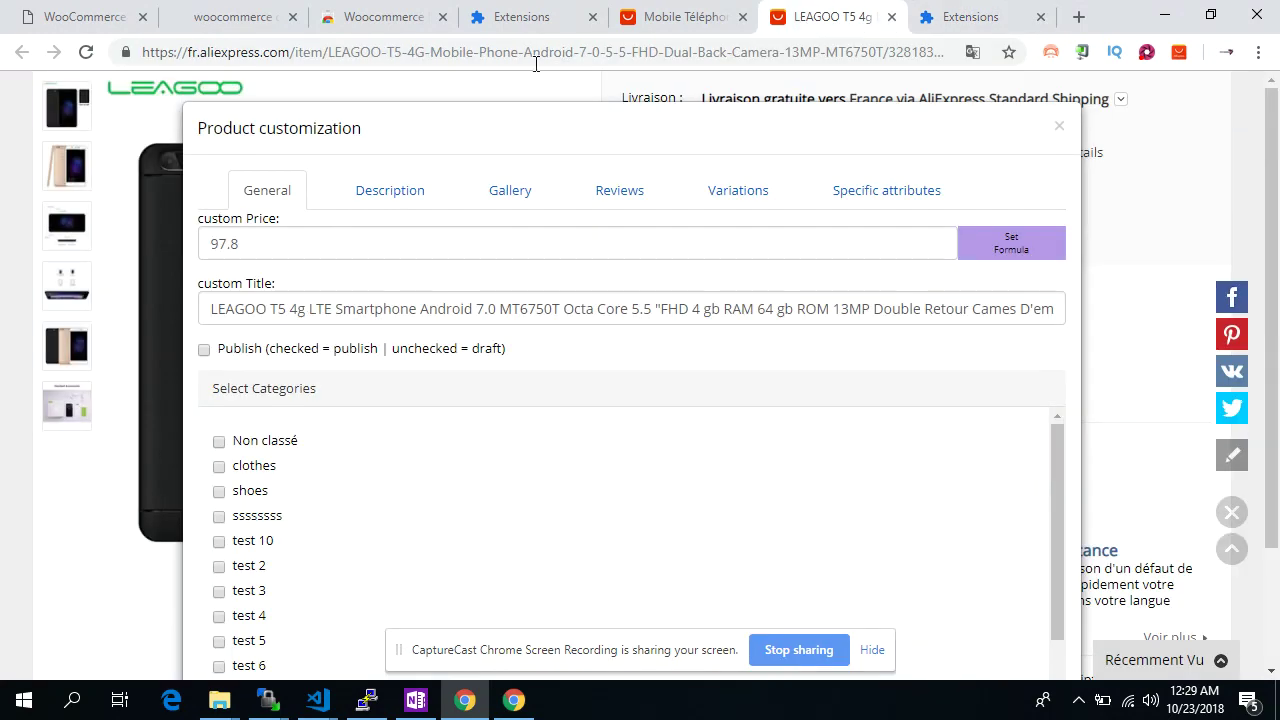
{"action": "left_click", "coordinate": [86, 52]}
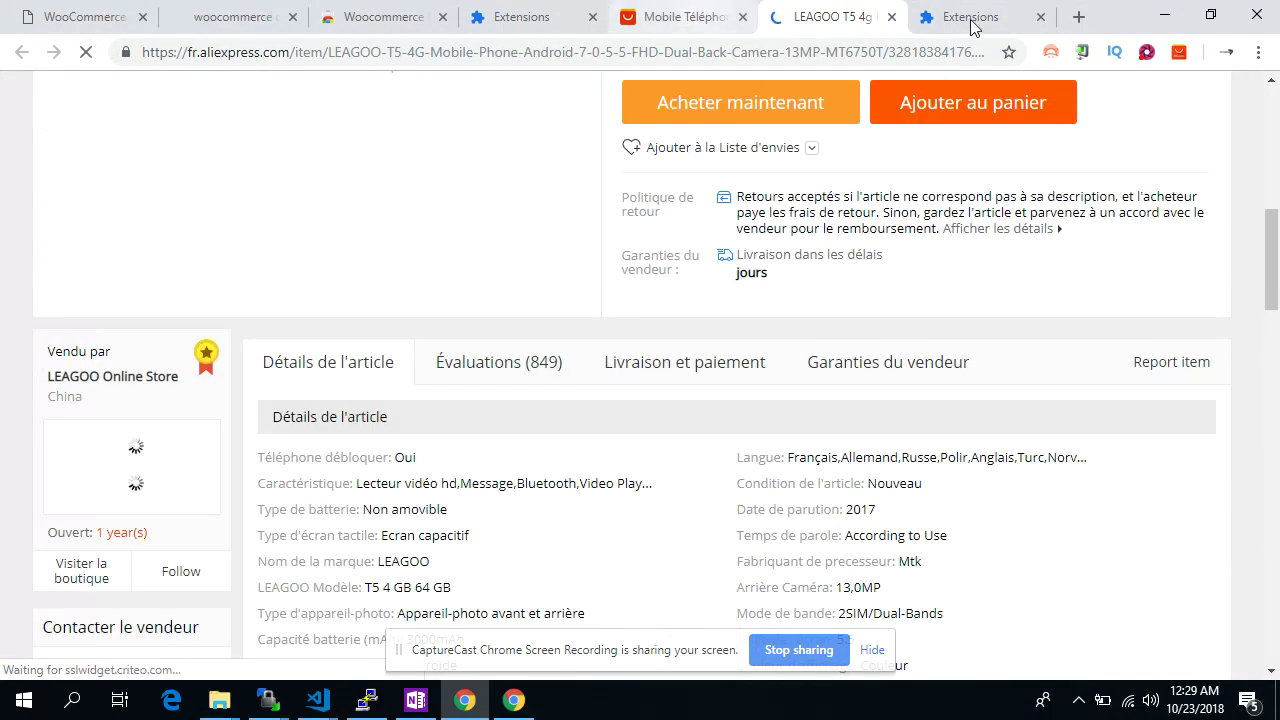
{"action": "left_click", "coordinate": [1041, 18]}
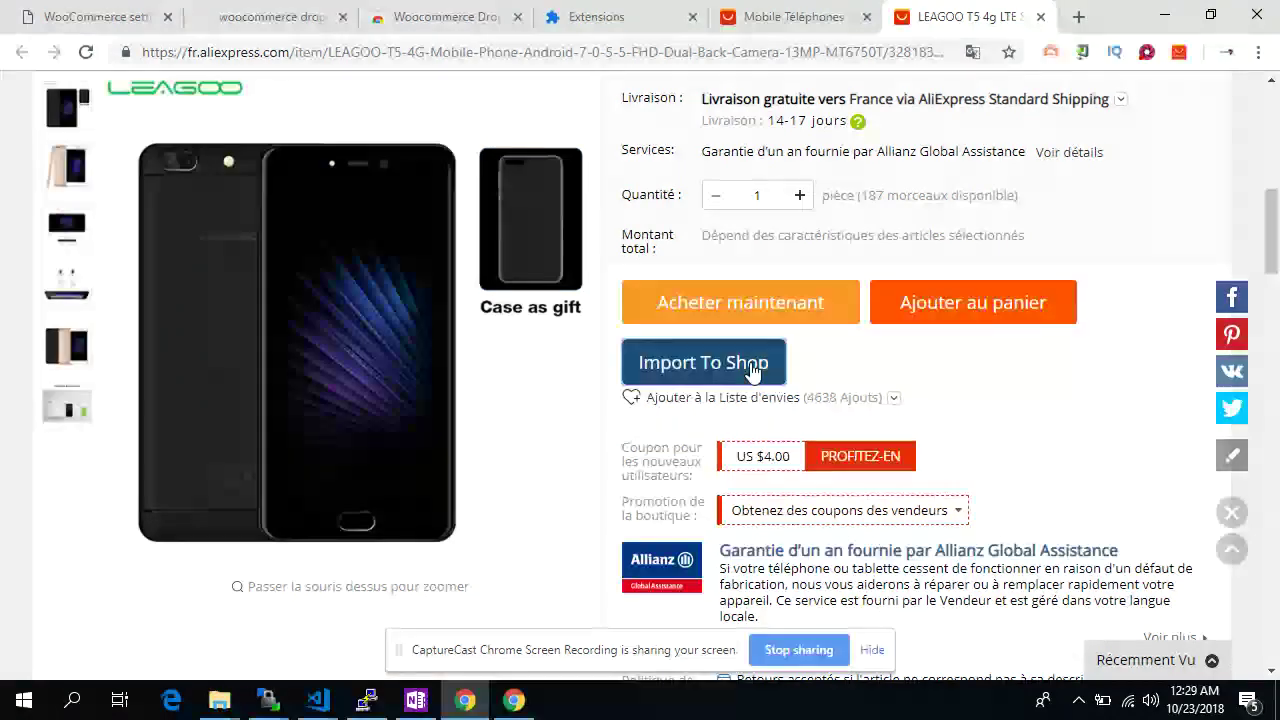
{"action": "left_click", "coordinate": [755, 368]}
Retitle the product 'LEAGOO T5 4g wooshark store'
{"action": "double_click", "coordinate": [251, 243]}
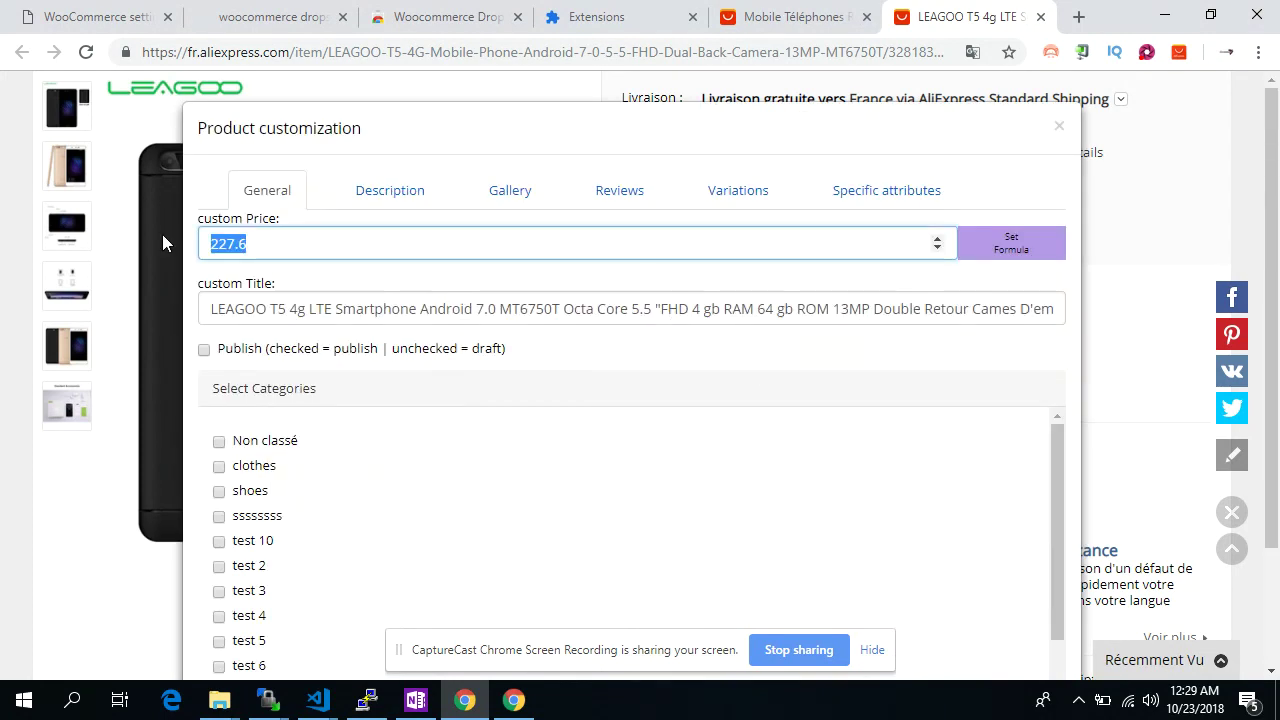
{"action": "left_click", "coordinate": [288, 307]}
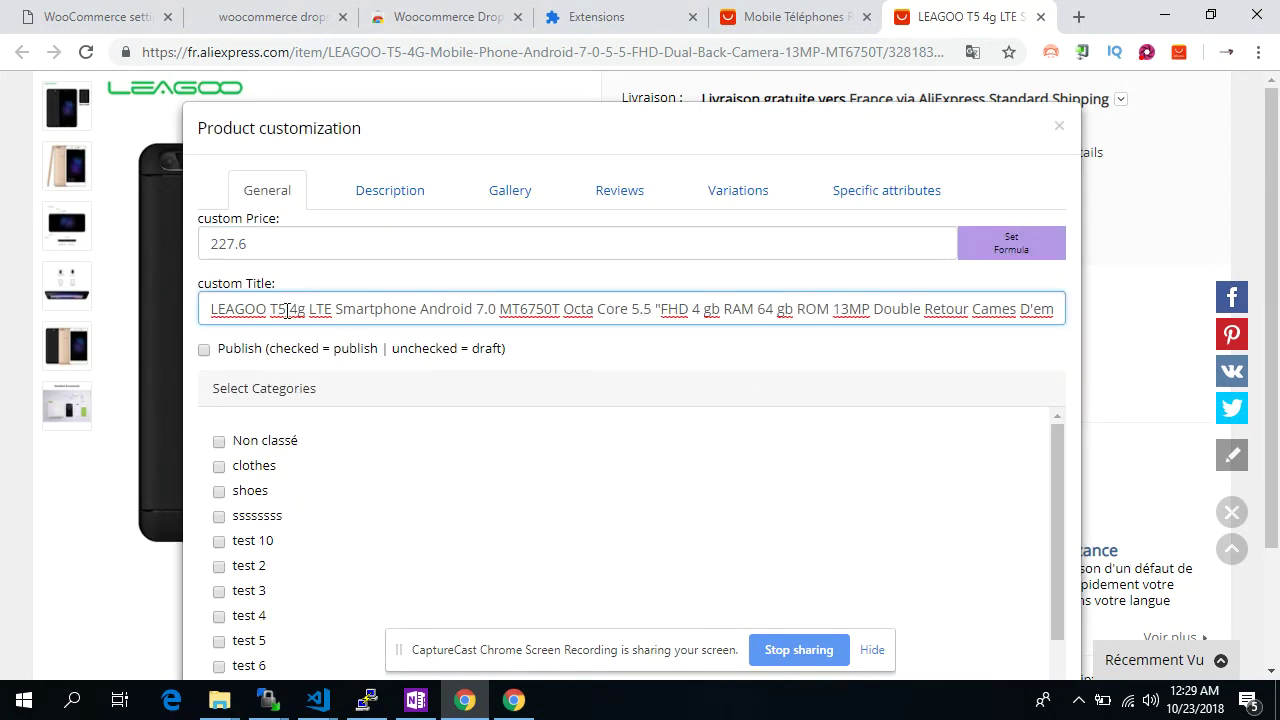
{"action": "left_click_drag", "start_coordinate": [313, 309], "coordinate": [1146, 314]}
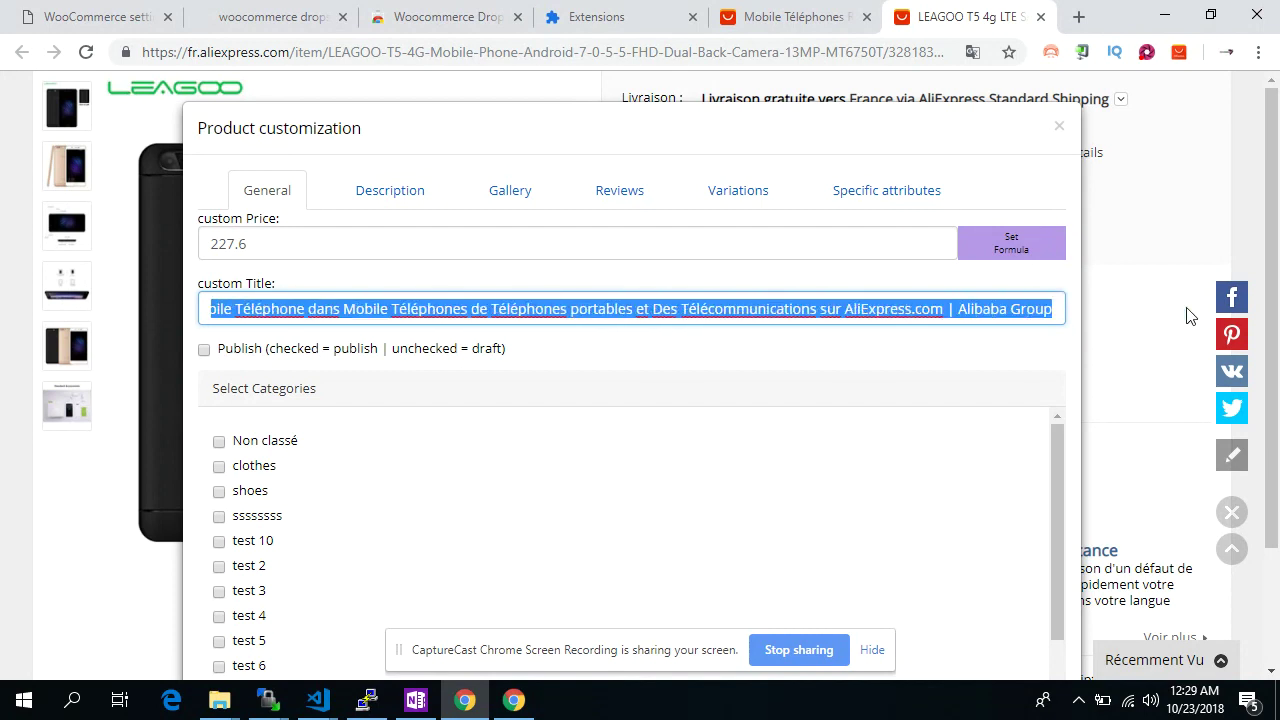
{"action": "key", "text": "BackSpace"}
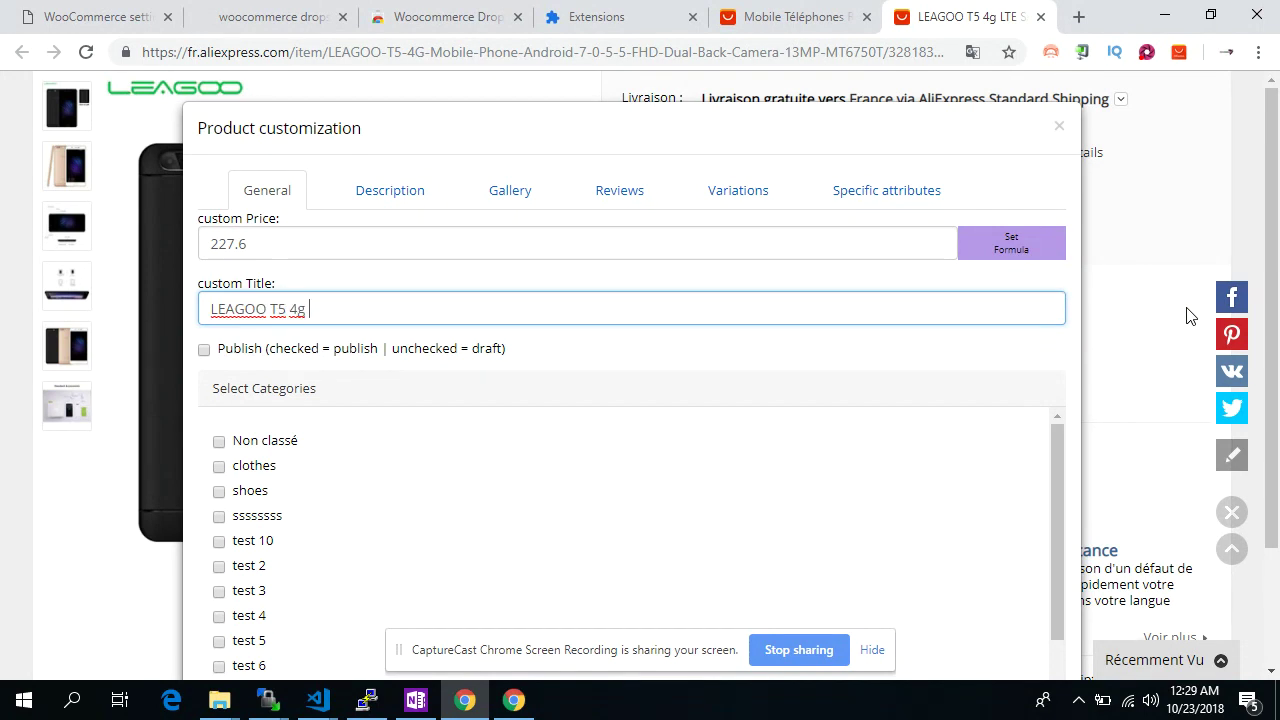
{"action": "type", "text": "wooshark store"}
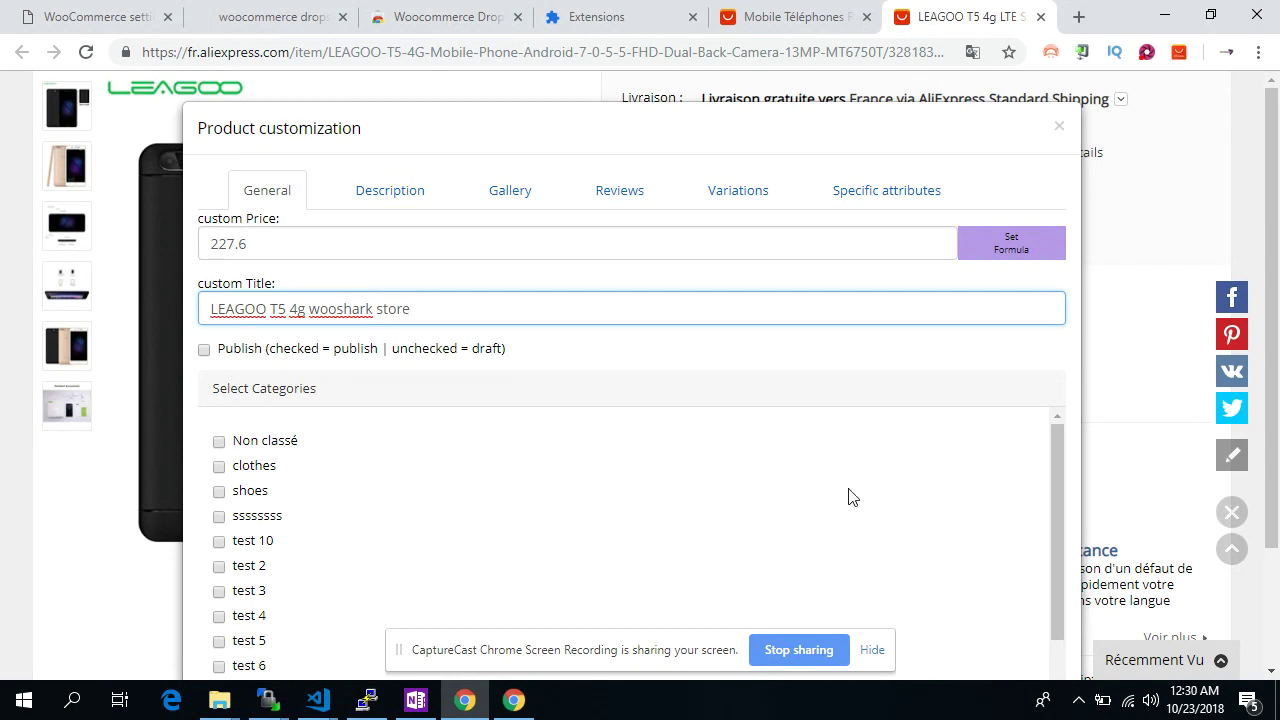
Tick the categories test 10, test 2, test 3 and Non classé
{"action": "scroll", "coordinate": [848, 497], "scroll_direction": "down", "scroll_amount": 1}
{"action": "left_click", "coordinate": [268, 474]}
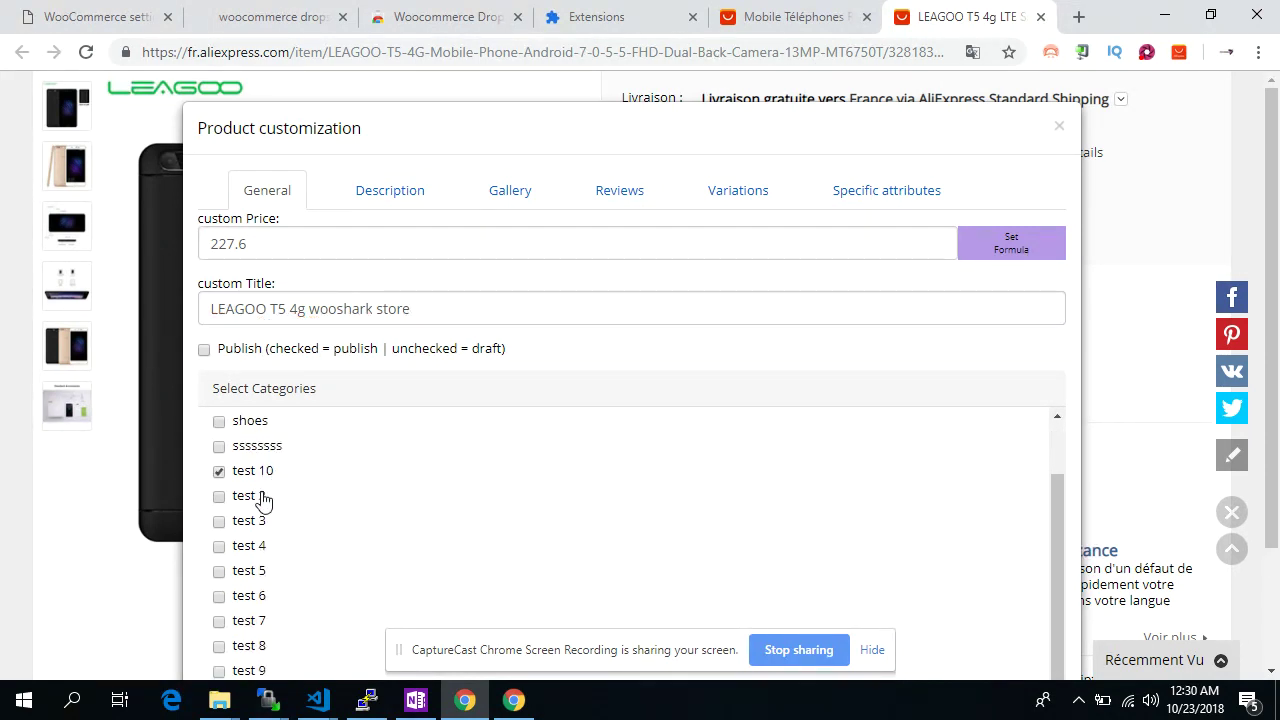
{"action": "left_click", "coordinate": [263, 500]}
{"action": "left_click", "coordinate": [254, 520]}
{"action": "scroll", "coordinate": [380, 469], "scroll_direction": "up", "scroll_amount": 1}
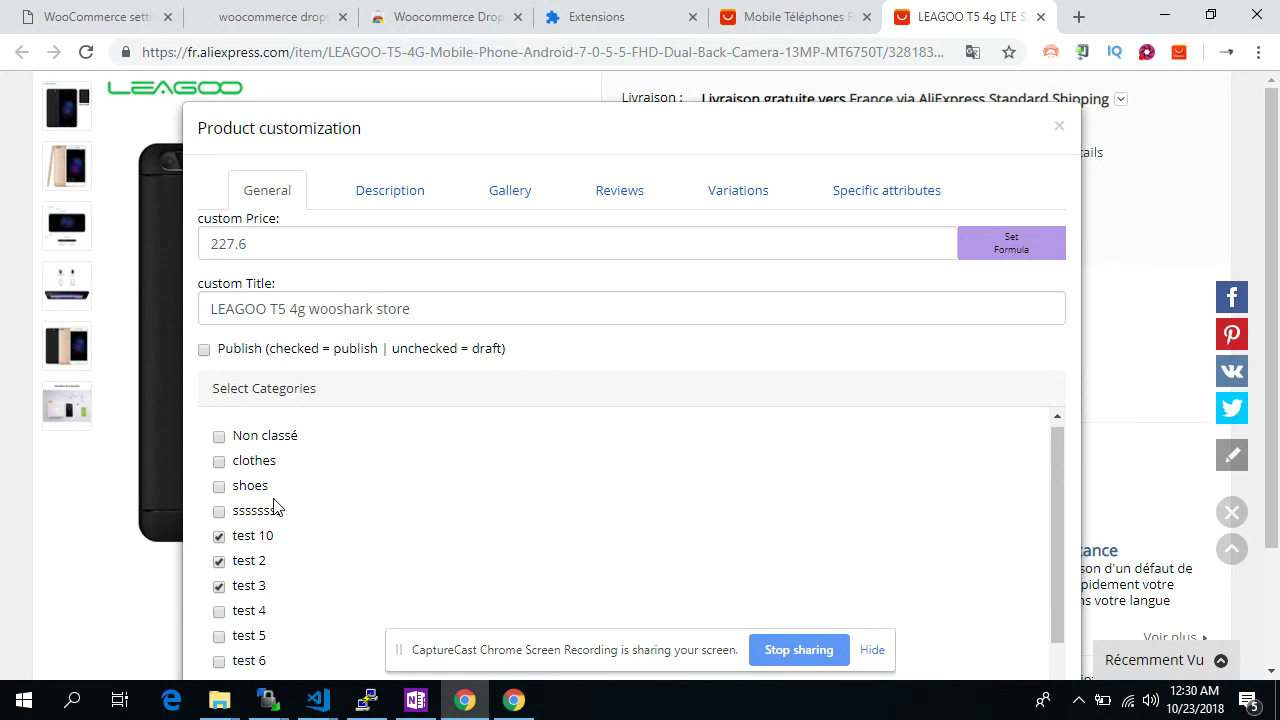
{"action": "left_click", "coordinate": [262, 440]}
Preview the description with text and pictures removed, then keep both and open the HTML editor
{"action": "left_click", "coordinate": [396, 195]}
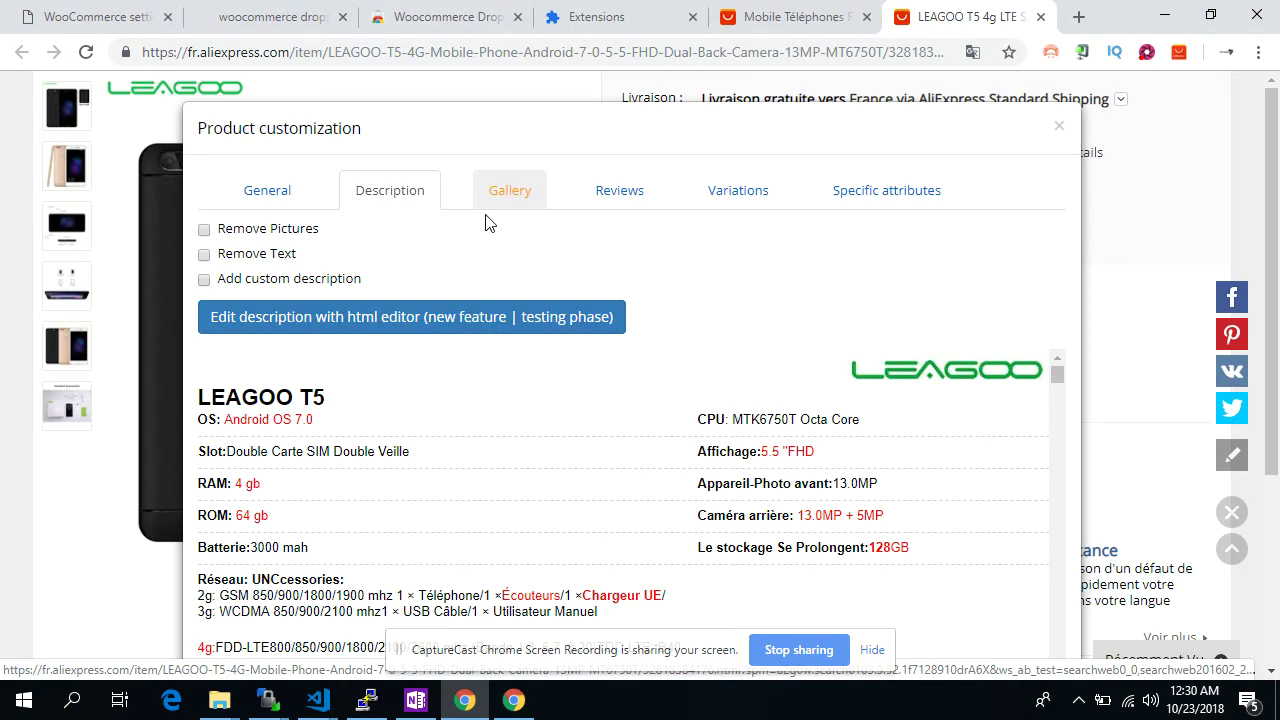
{"action": "mouse_move", "coordinate": [1058, 375]}
{"action": "left_mouse_down"}
{"action": "mouse_move", "coordinate": [1057, 414]}
{"action": "mouse_move", "coordinate": [1057, 377]}
{"action": "left_mouse_up"}
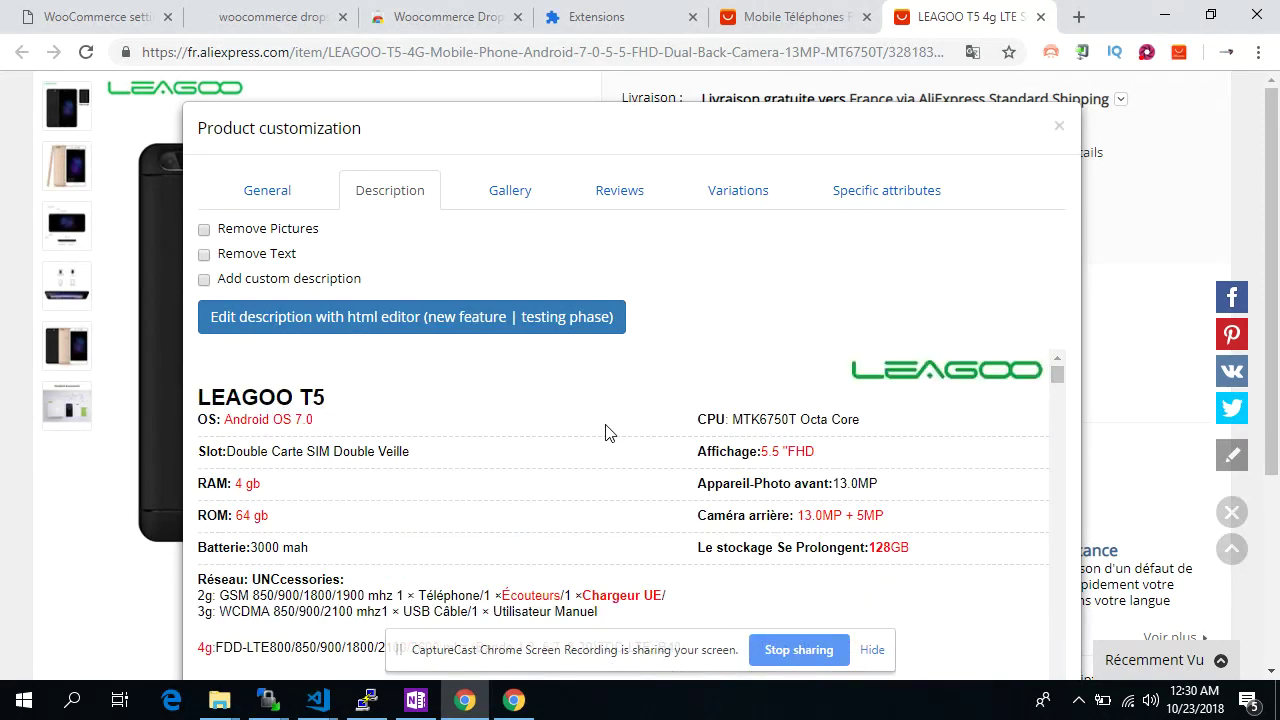
{"action": "left_click", "coordinate": [282, 256]}
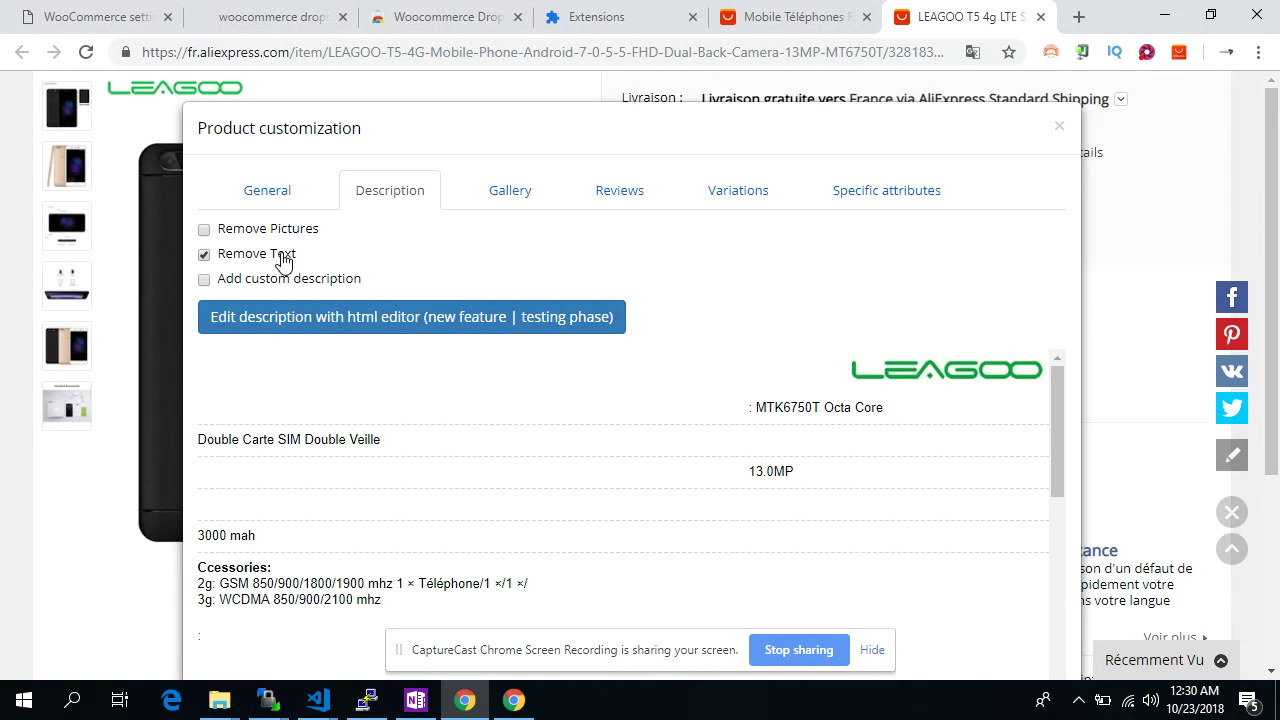
{"action": "left_click", "coordinate": [282, 256]}
{"action": "scroll", "coordinate": [474, 573], "scroll_direction": "down", "scroll_amount": 1}
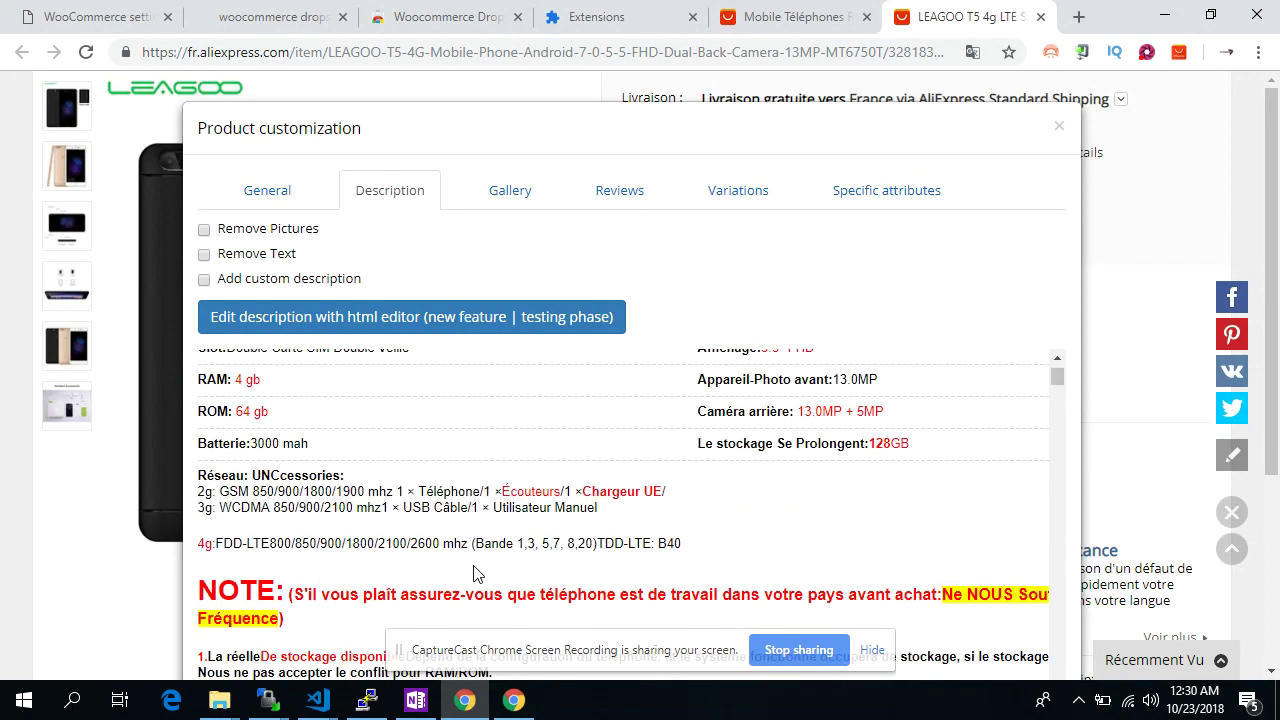
{"action": "scroll", "coordinate": [474, 573], "scroll_direction": "down", "scroll_amount": 2}
{"action": "left_click", "coordinate": [297, 232]}
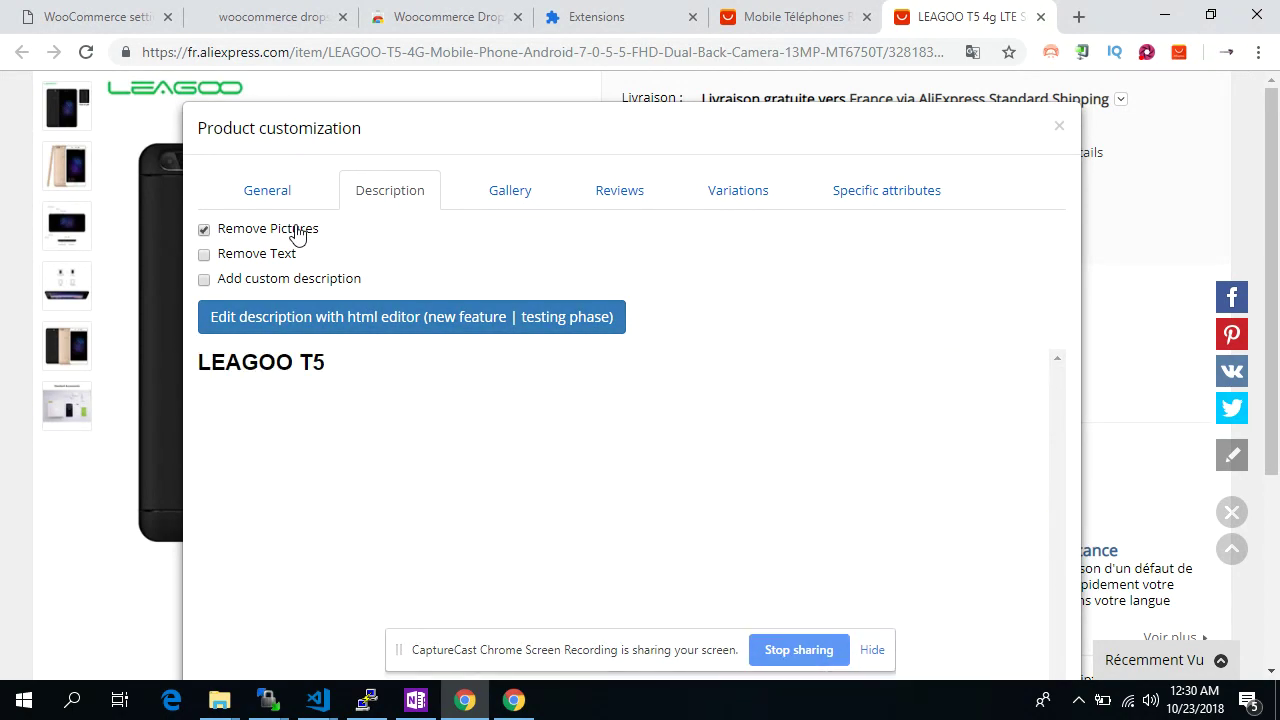
{"action": "left_click", "coordinate": [297, 232]}
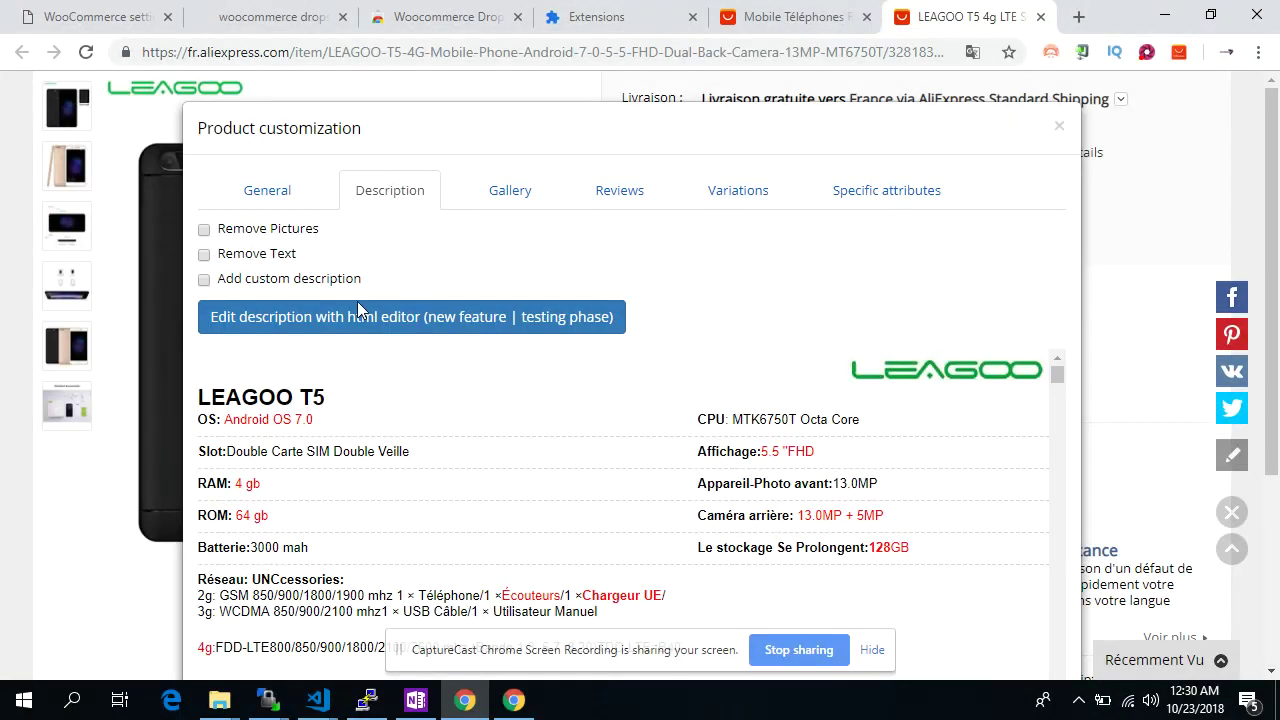
{"action": "left_click", "coordinate": [357, 305]}
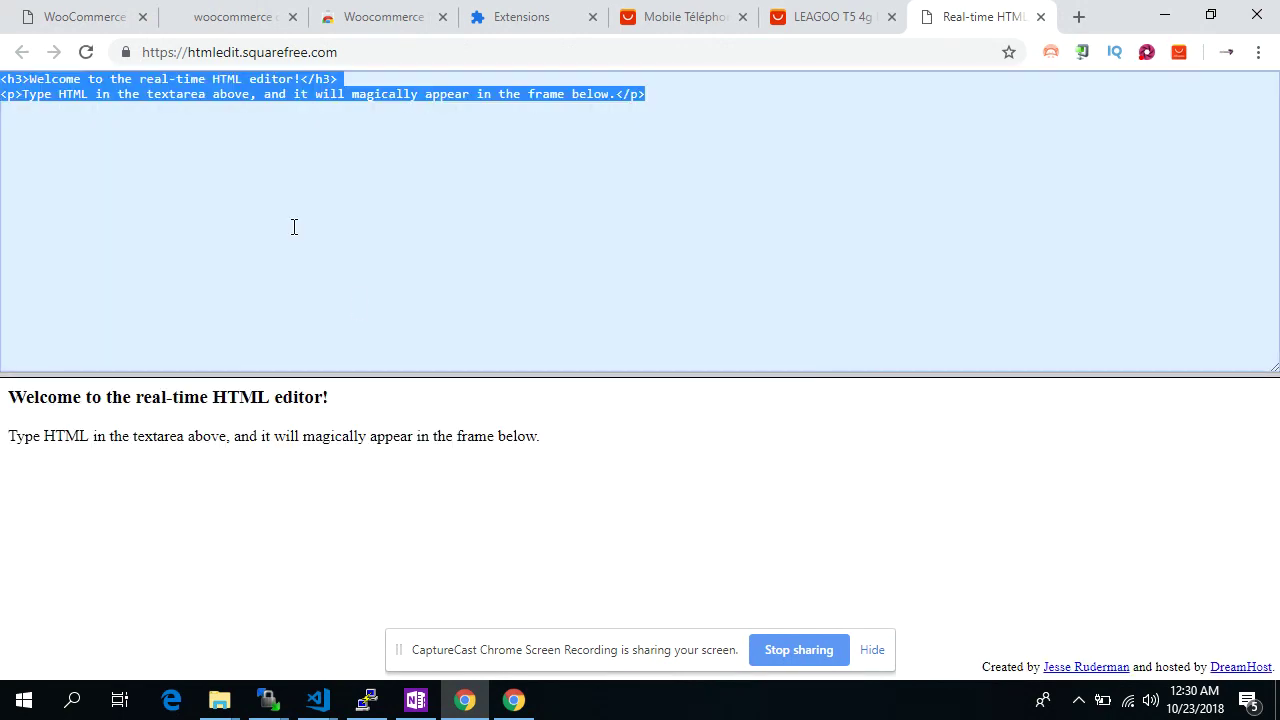
Paste the description and add a note: 'html editor allow to add and remove html from description'
{"action": "key", "text": "ctrl+v"}
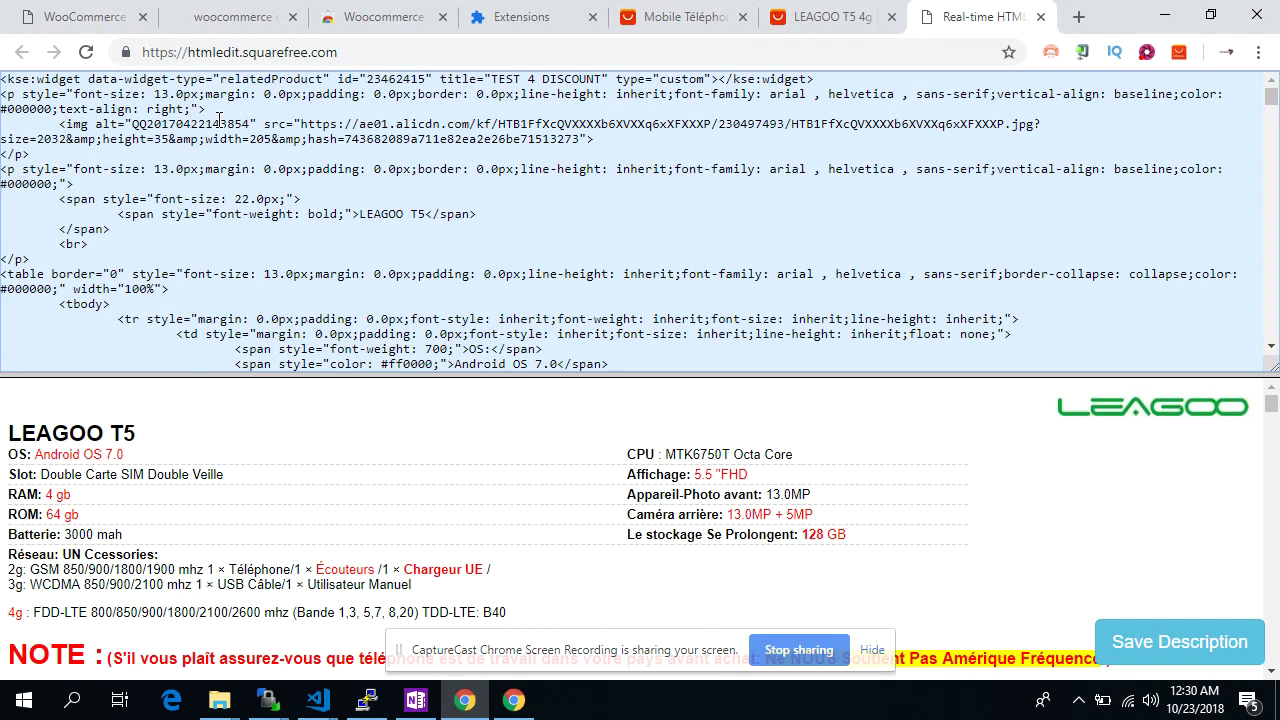
{"action": "left_click", "coordinate": [2, 80]}
{"action": "key", "text": "Return"}
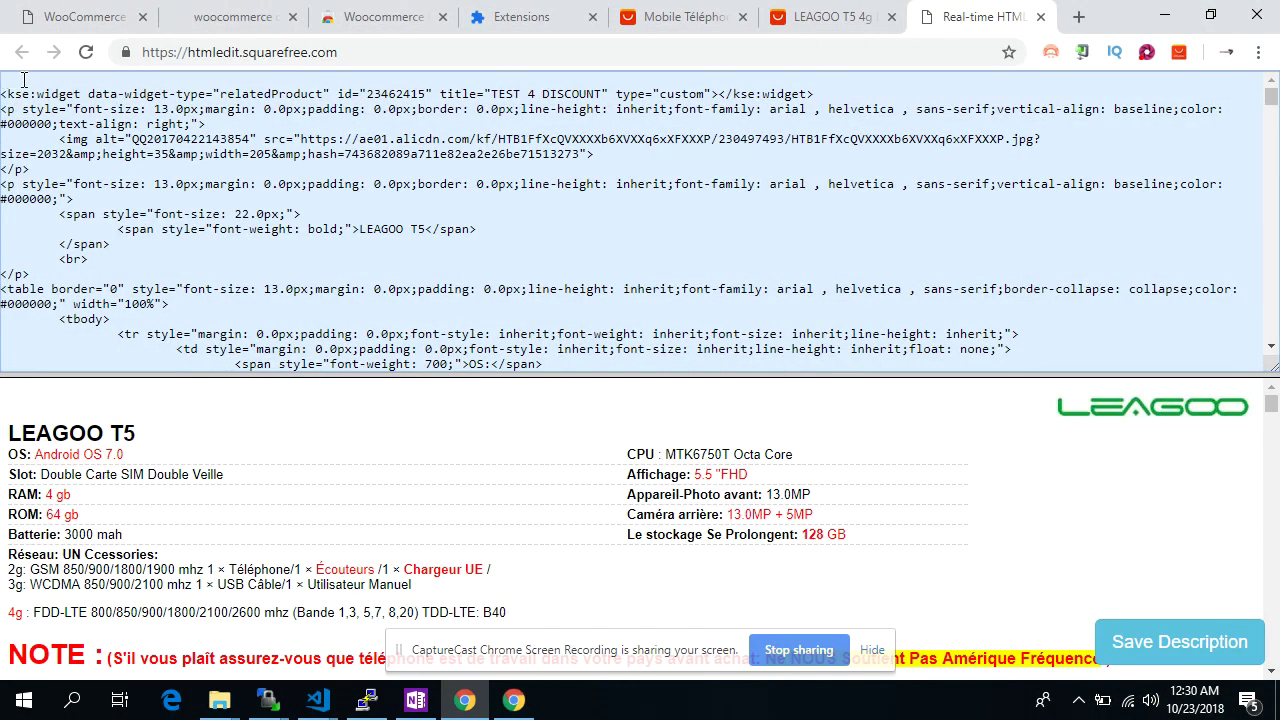
{"action": "key", "text": "Up"}
{"action": "type", "text": "html "}
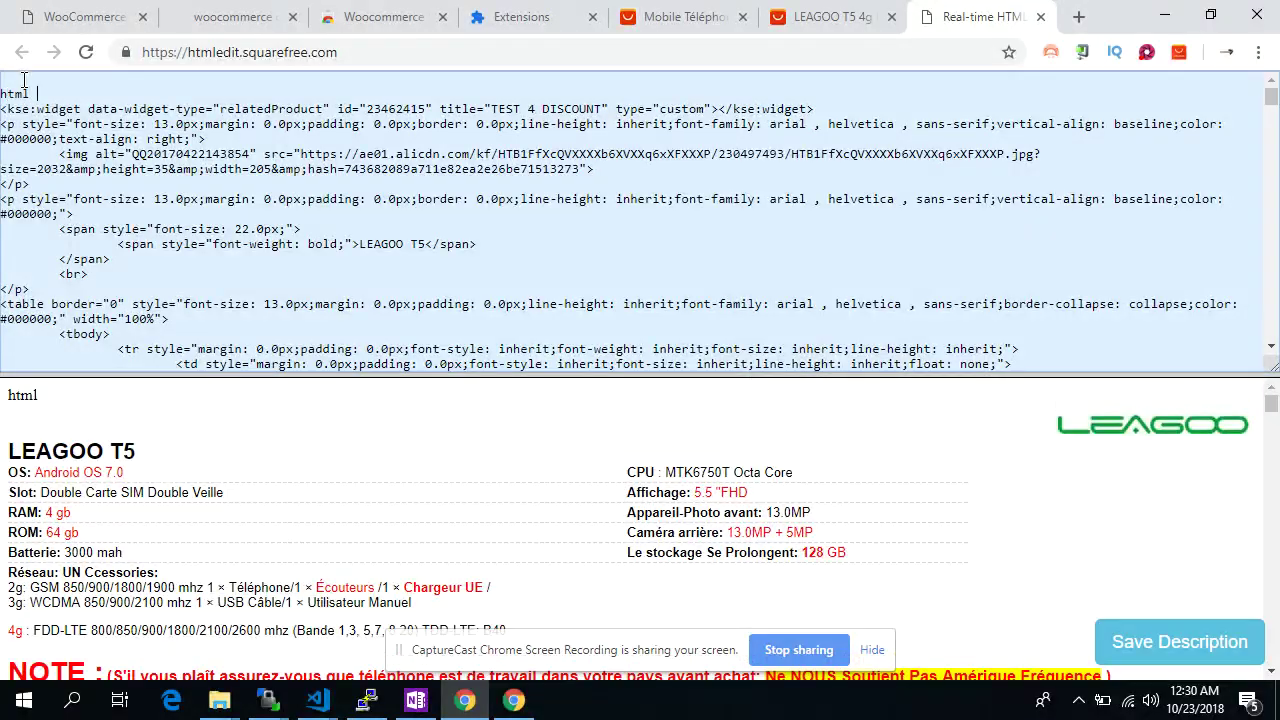
{"action": "type", "text": "editor allow to"}
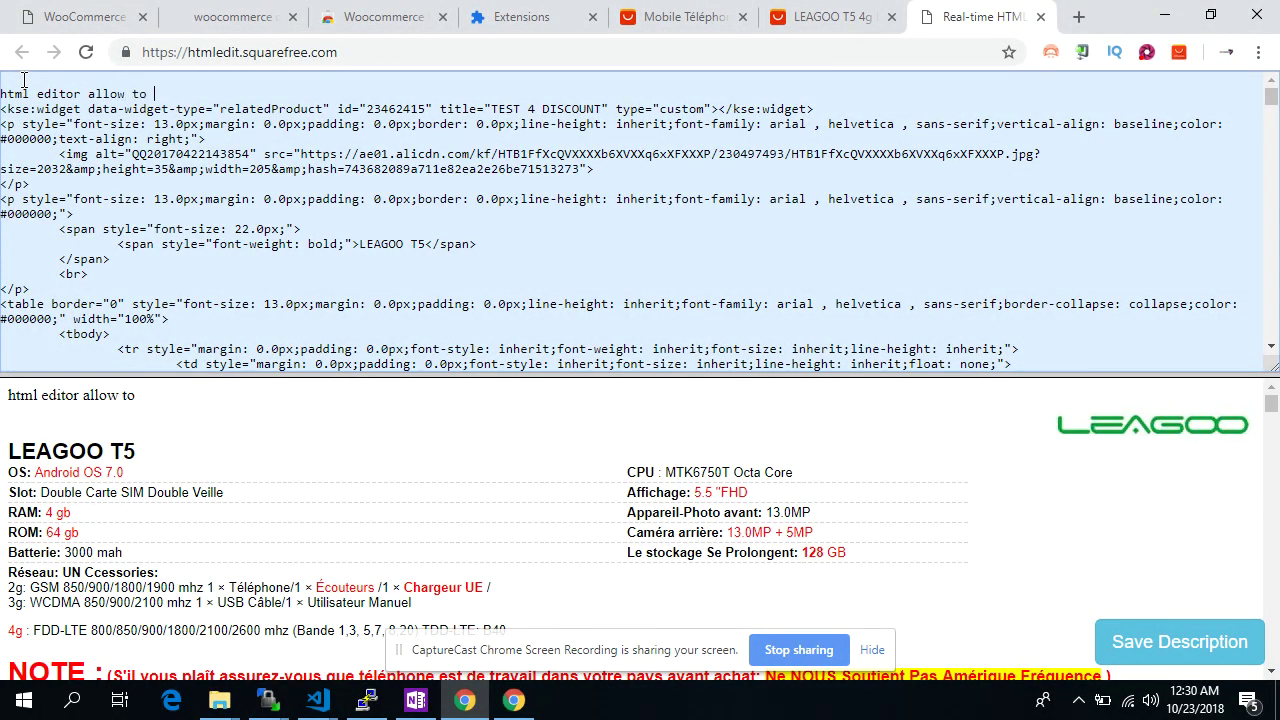
{"action": "type", "text": " add and remove"}
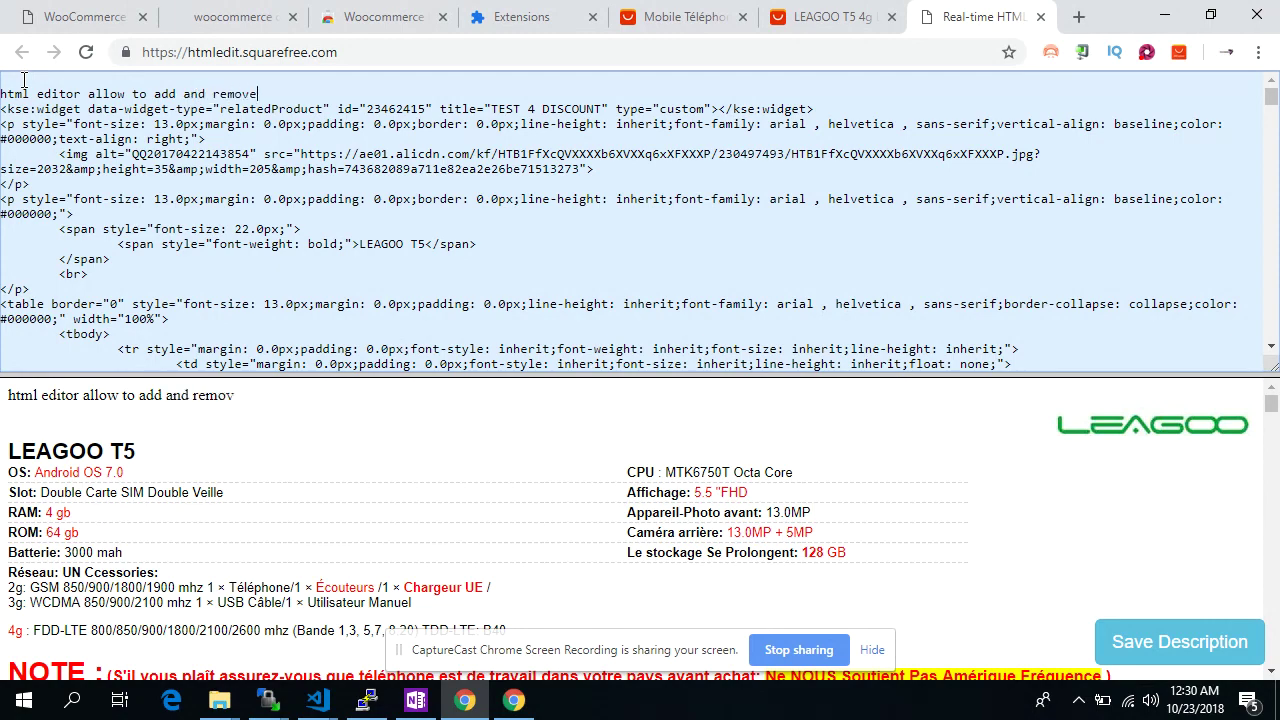
{"action": "type", "text": " html from des"}
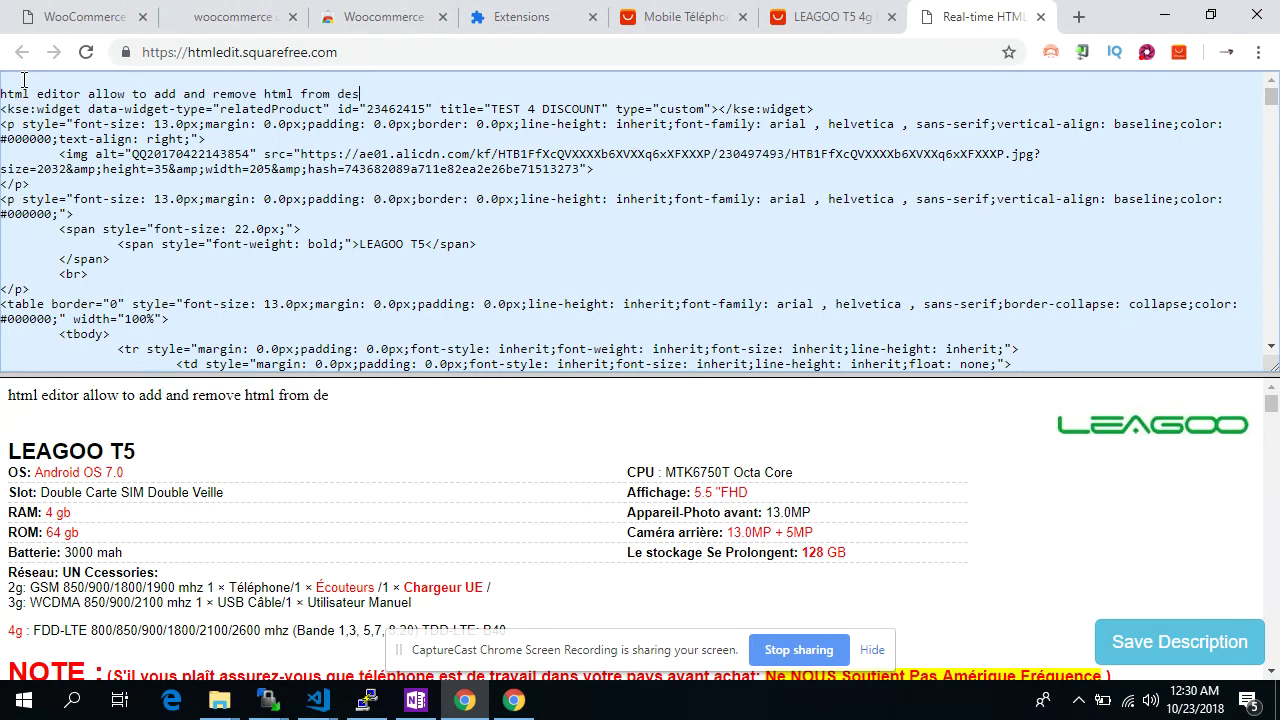
{"action": "type", "text": "cription,"}
{"action": "key", "text": "Return"}
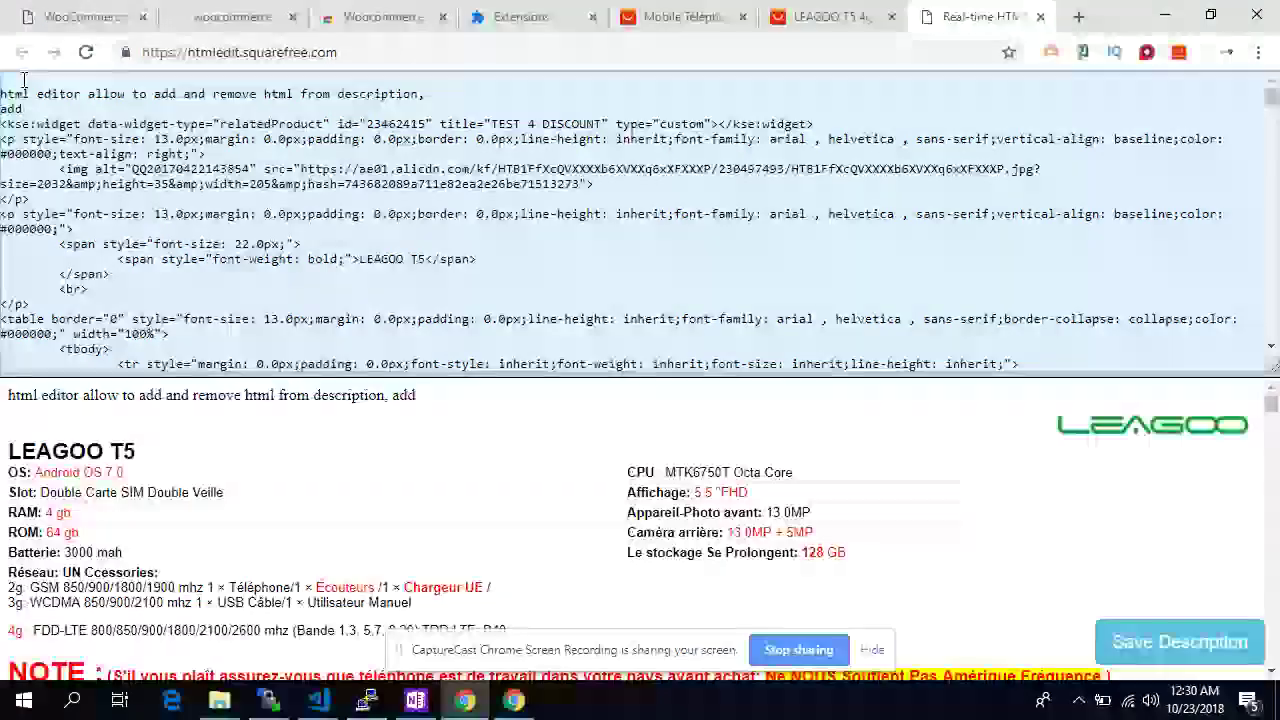
{"action": "type", "text": "add pic"}
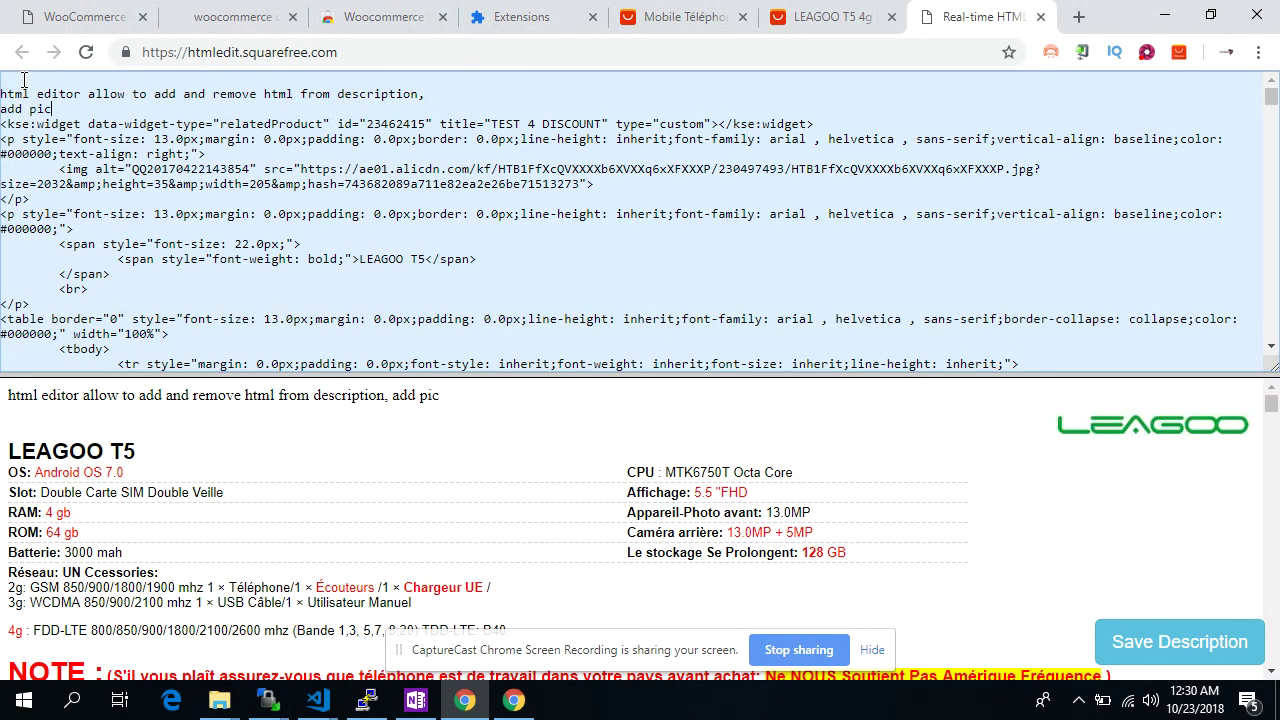
{"action": "type", "text": "ture, text,"}
{"action": "key", "text": "BackSpace"}
{"action": "key", "text": "BackSpace"}
{"action": "key", "text": "BackSpace"}
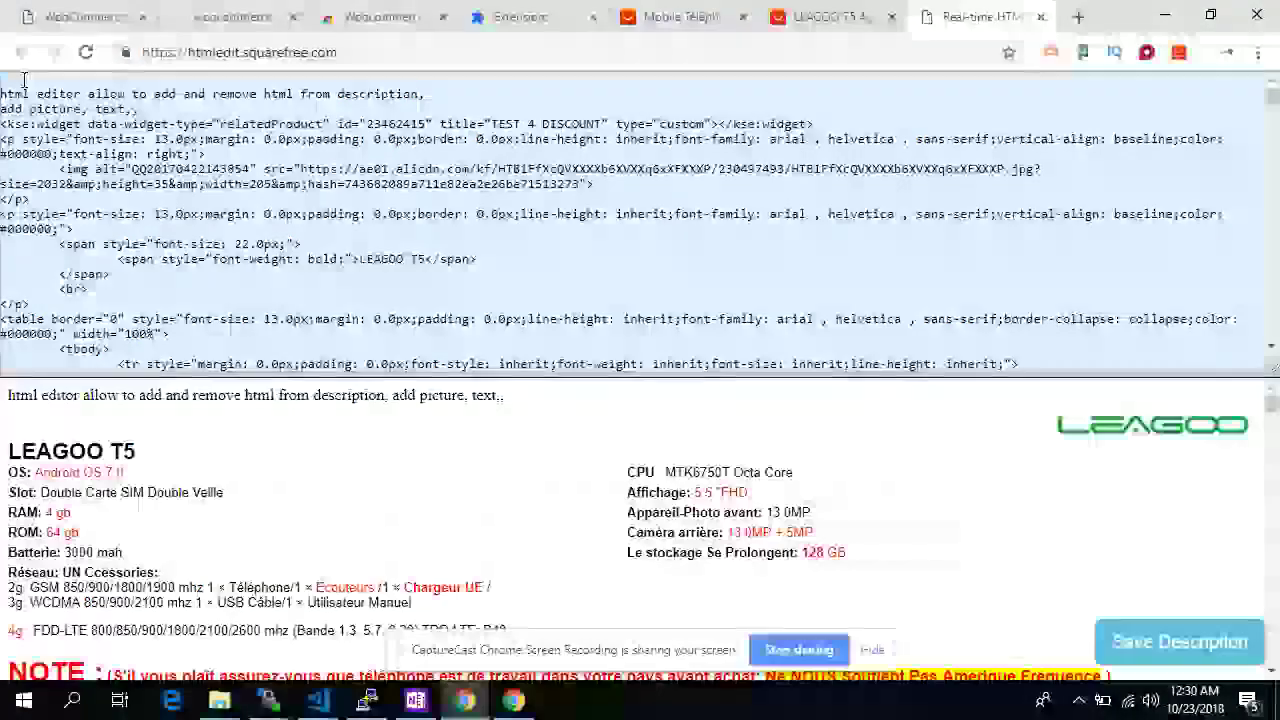
{"action": "type", "text": "b"}
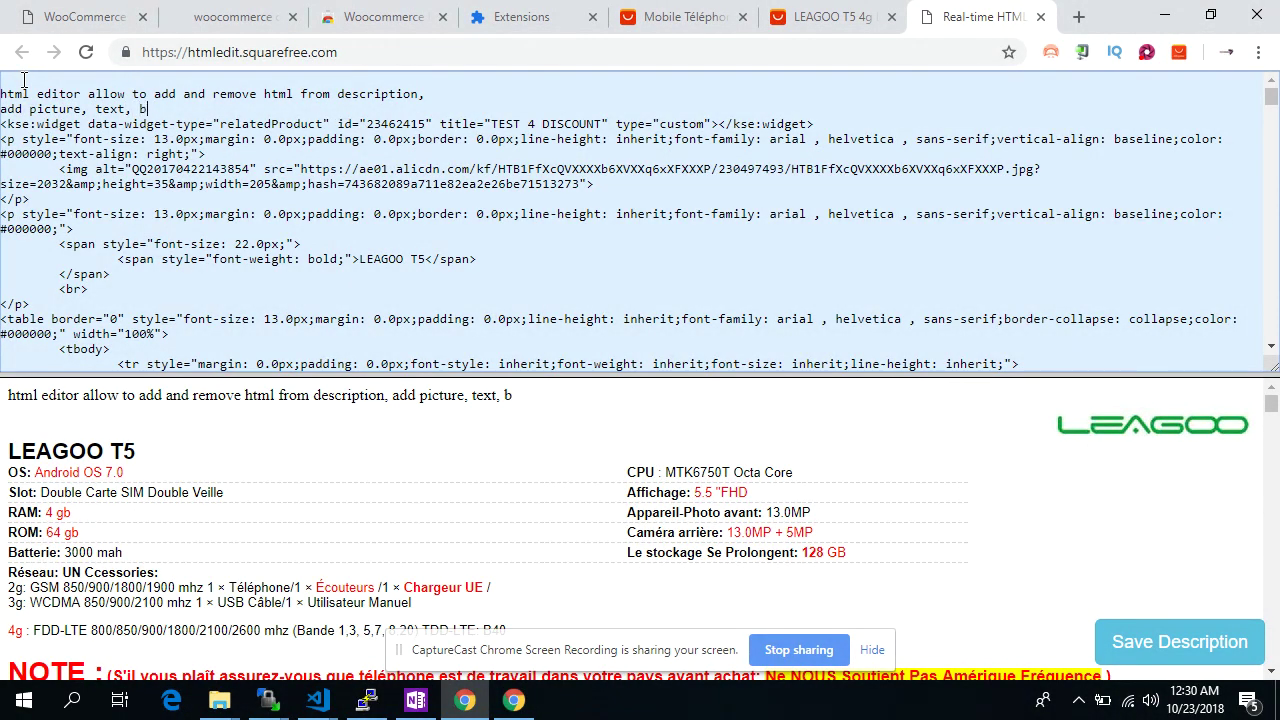
{"action": "type", "text": "utton, animation, links,"}
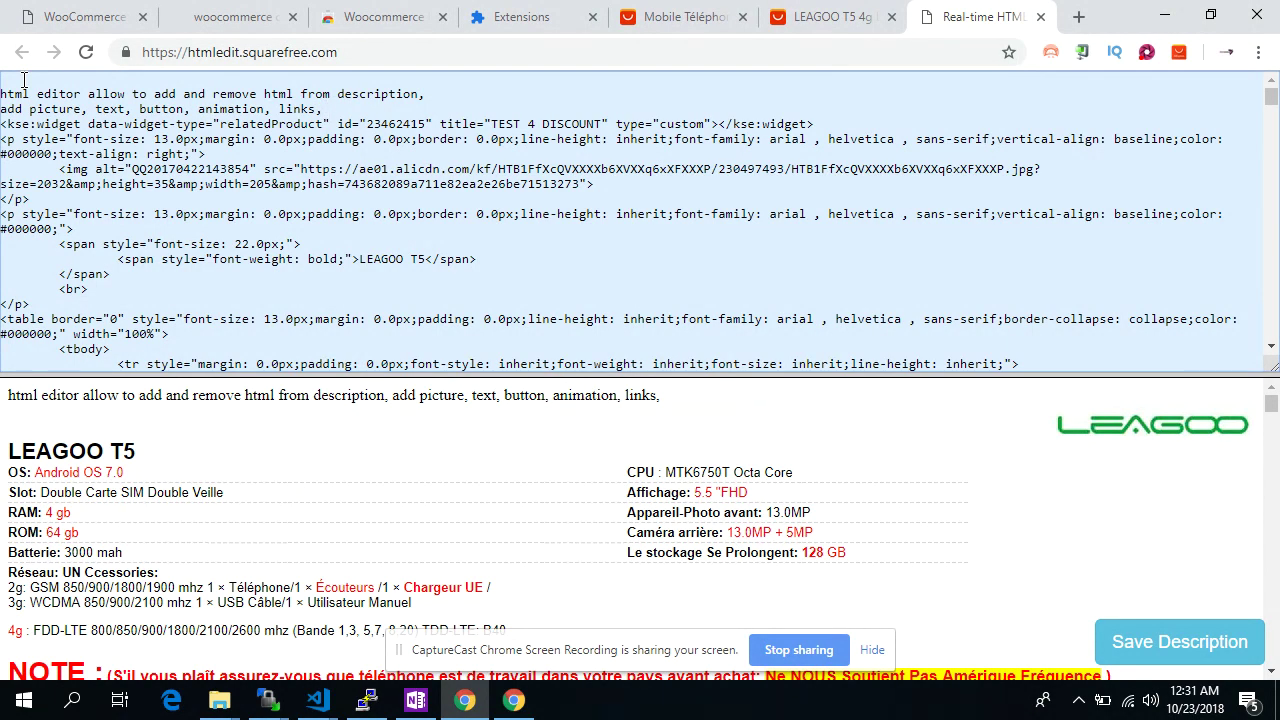
{"action": "type", "text": "parara"}
{"action": "key", "text": "Return"}
{"action": "key", "text": "Return"}
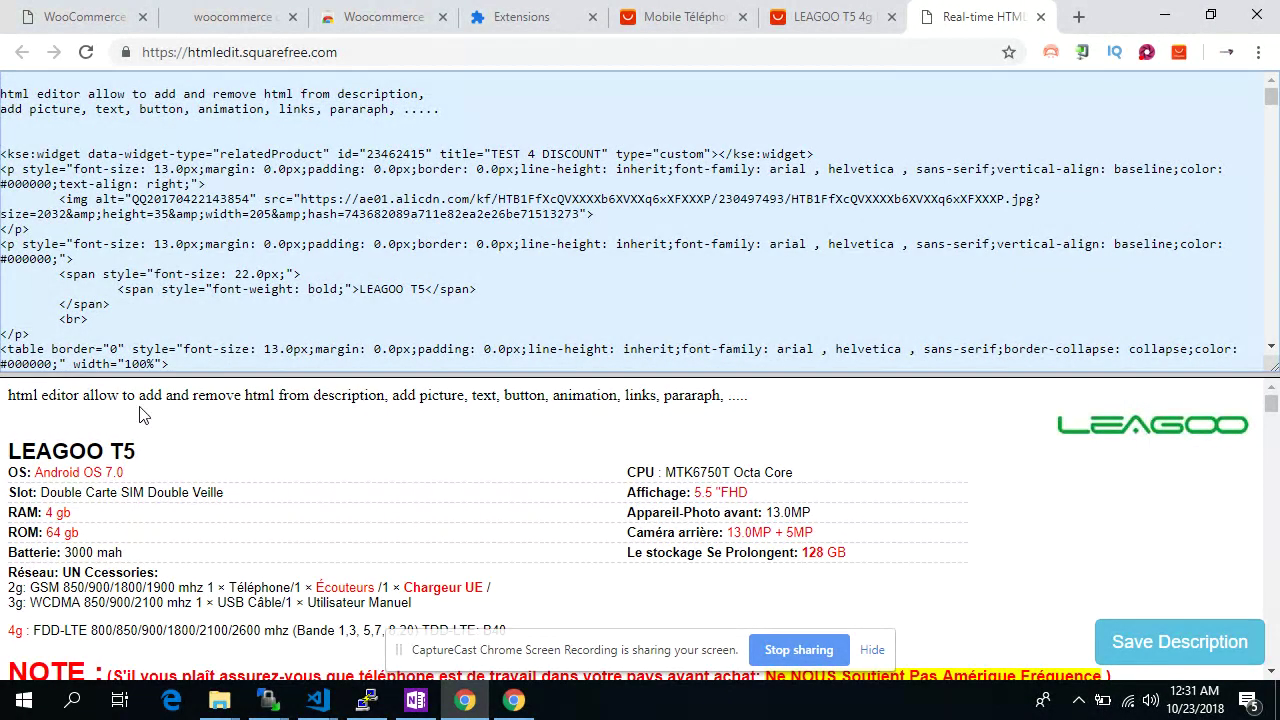
Delete the LEAGOO logo image, related-product widget and LEAGOO T5 heading code
{"action": "scroll", "coordinate": [361, 298], "scroll_direction": "down", "scroll_amount": 1}
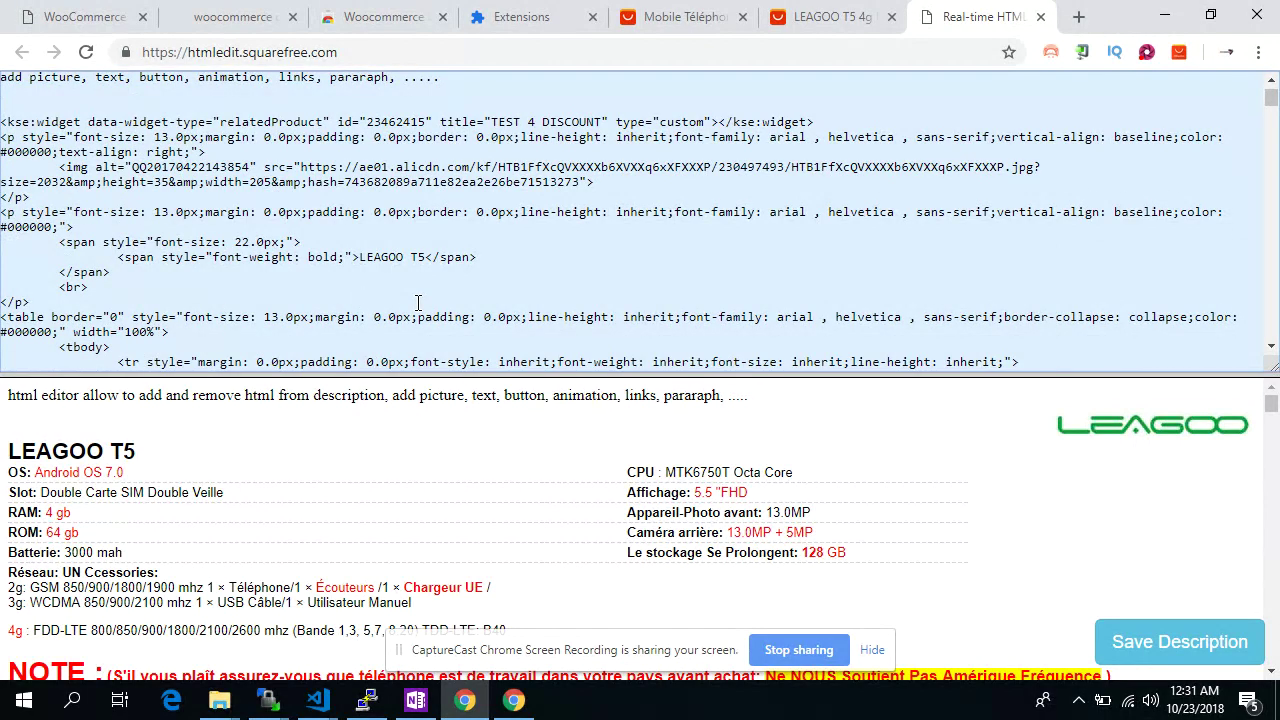
{"action": "scroll", "coordinate": [336, 182], "scroll_direction": "down", "scroll_amount": 5}
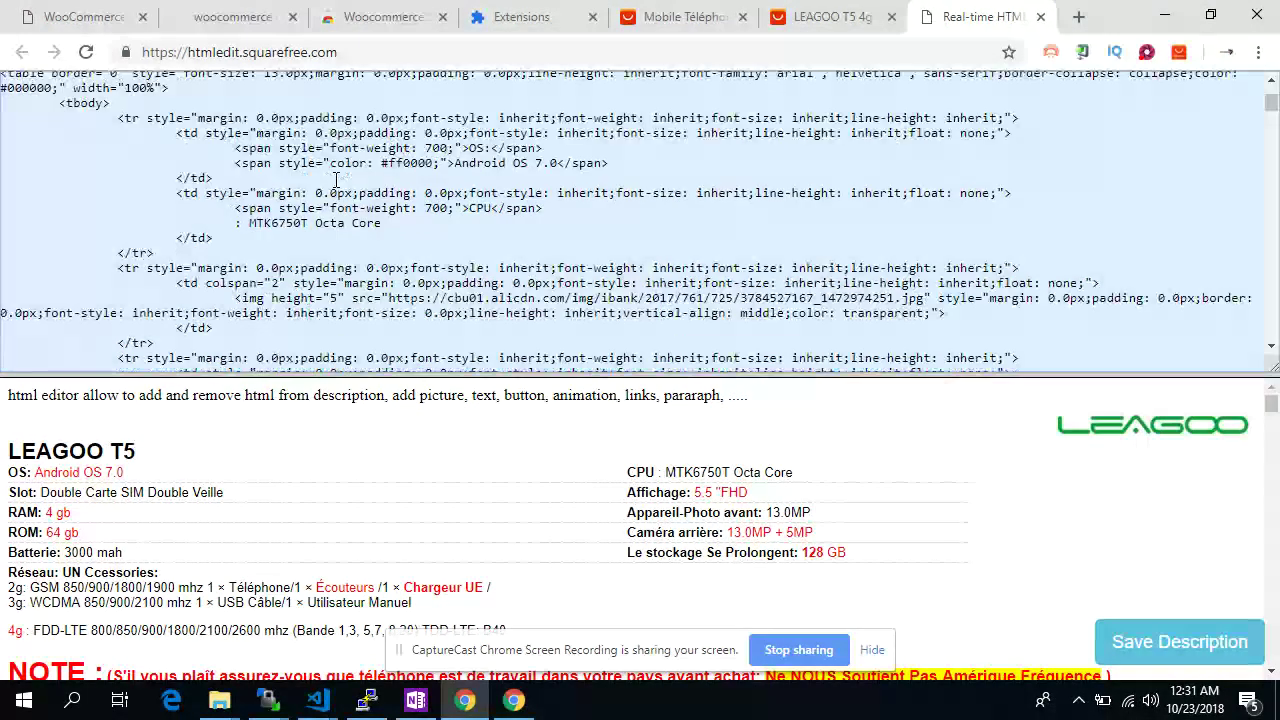
{"action": "scroll", "coordinate": [333, 185], "scroll_direction": "up", "scroll_amount": 6}
{"action": "scroll", "coordinate": [320, 190], "scroll_direction": "up", "scroll_amount": 1}
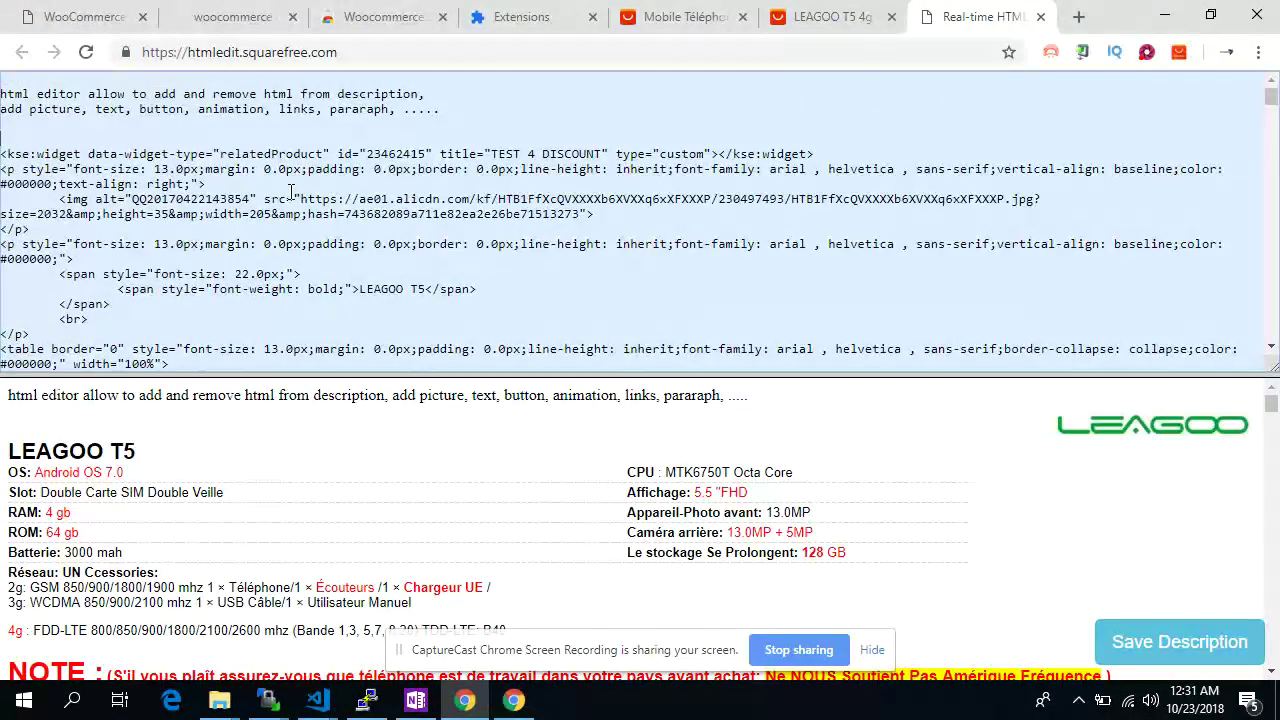
{"action": "left_click_drag", "start_coordinate": [60, 199], "coordinate": [634, 215]}
{"action": "key", "text": "Delete"}
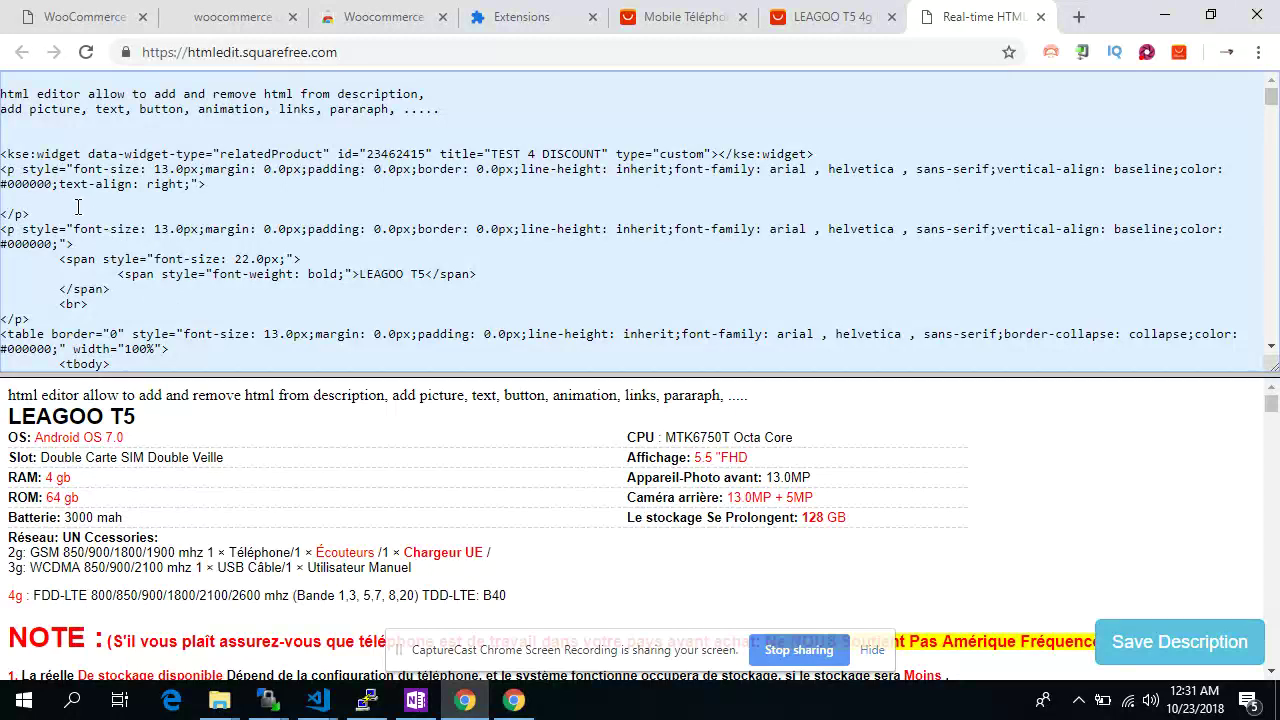
{"action": "left_click_drag", "start_coordinate": [222, 176], "coordinate": [3, 150]}
{"action": "left_click_drag", "start_coordinate": [205, 184], "coordinate": [3, 150]}
{"action": "key", "text": "Delete"}
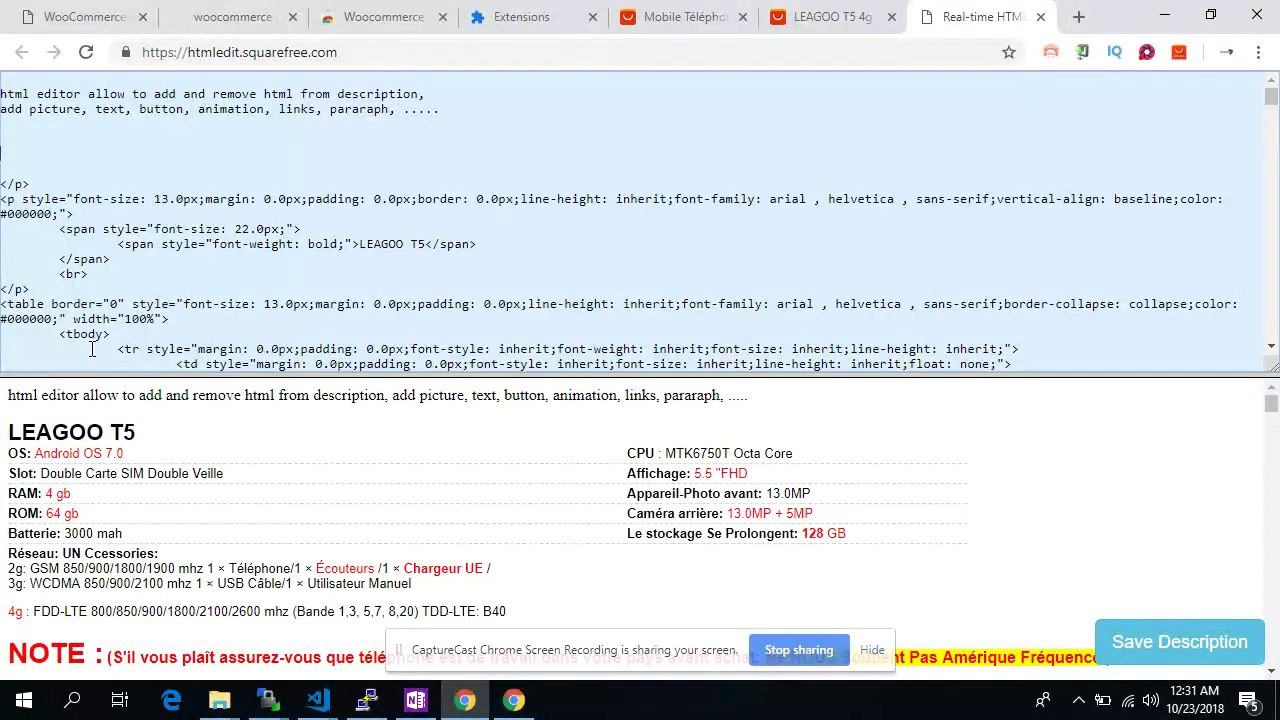
{"action": "left_click_drag", "start_coordinate": [30, 289], "coordinate": [3, 177]}
{"action": "key", "text": "Delete"}
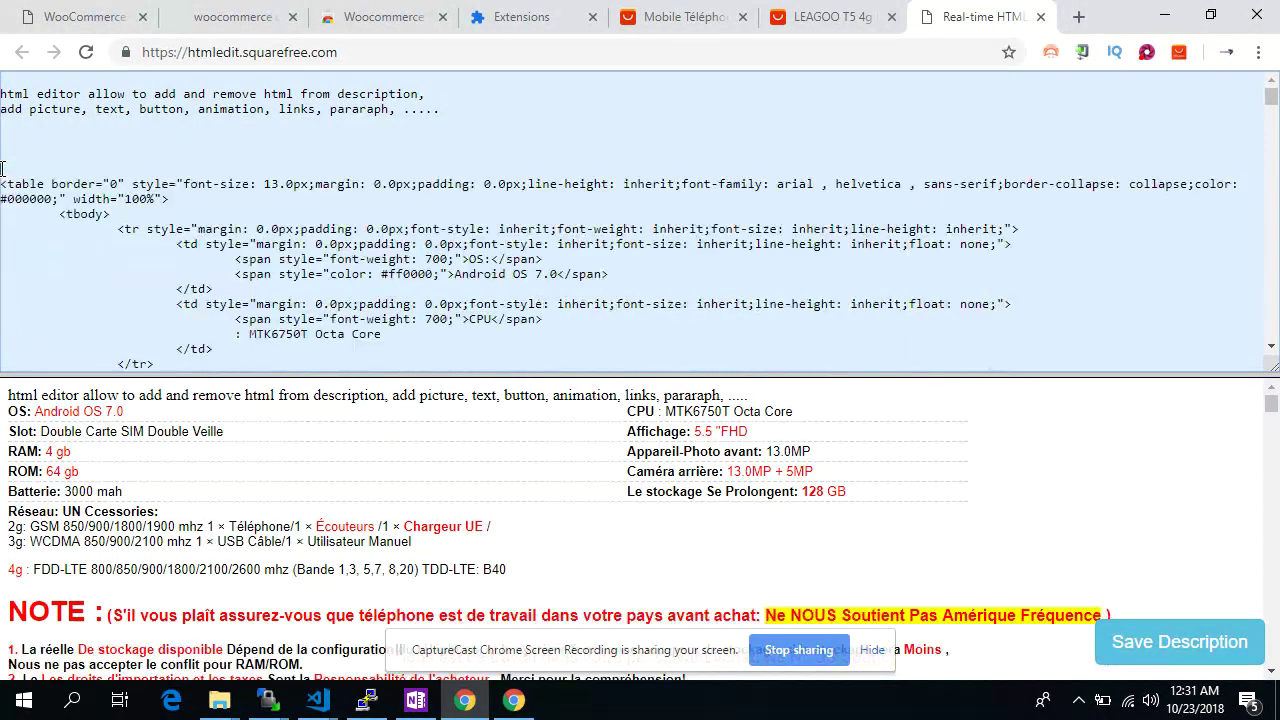
Scroll through the preview and select the CPU entry text
{"action": "scroll", "coordinate": [115, 327], "scroll_direction": "down", "scroll_amount": 1}
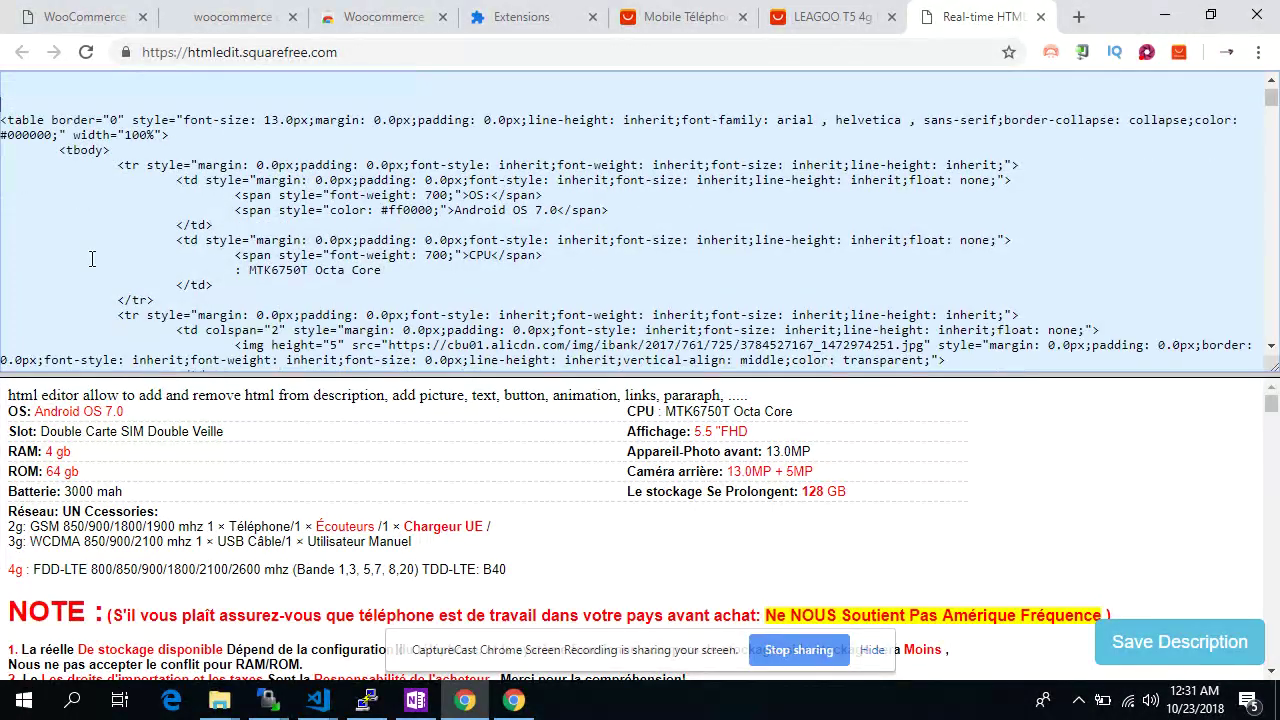
{"action": "scroll", "coordinate": [95, 290], "scroll_direction": "down", "scroll_amount": 1}
{"action": "scroll", "coordinate": [95, 290], "scroll_direction": "down", "scroll_amount": 6}
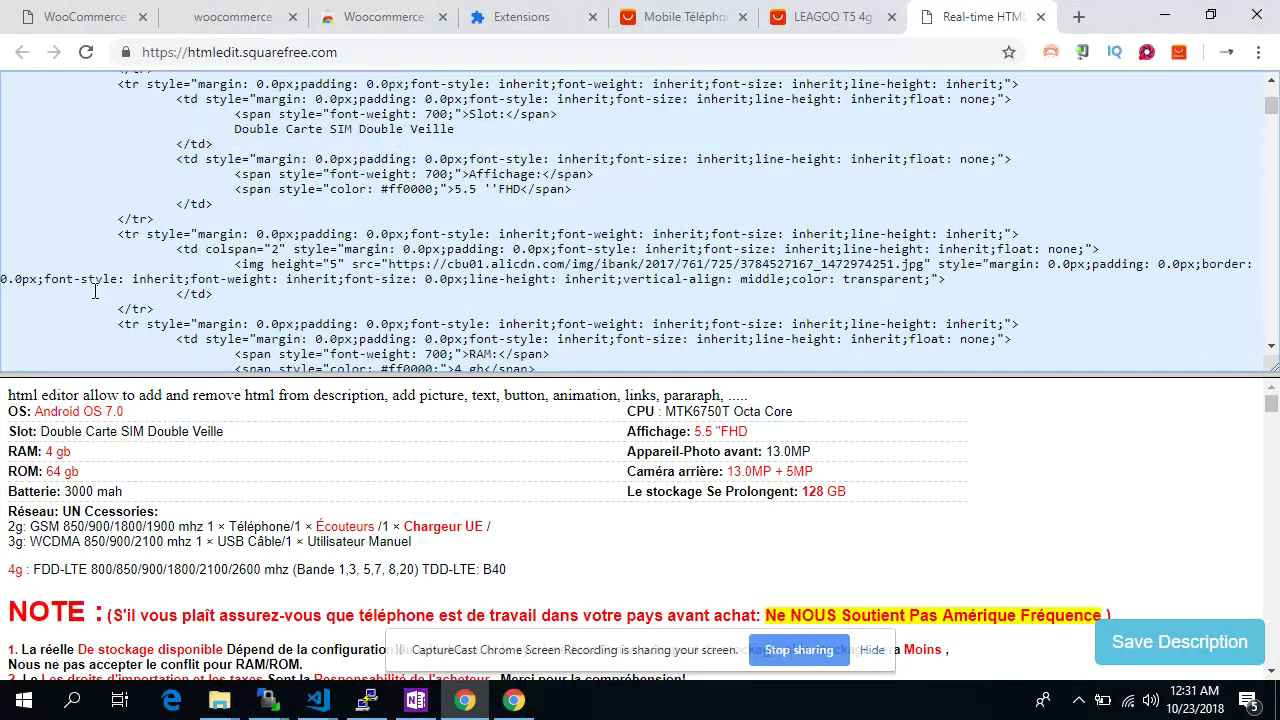
{"action": "scroll", "coordinate": [95, 290], "scroll_direction": "down", "scroll_amount": 4}
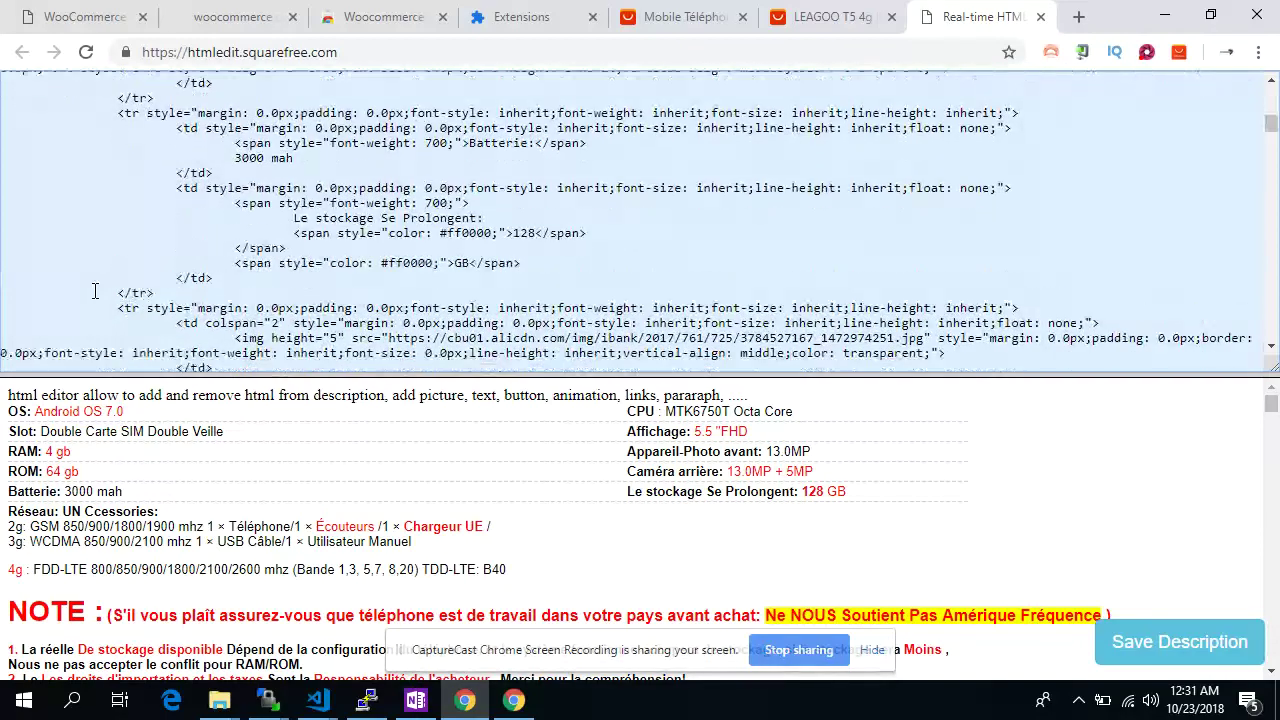
{"action": "scroll", "coordinate": [95, 290], "scroll_direction": "up", "scroll_amount": 6}
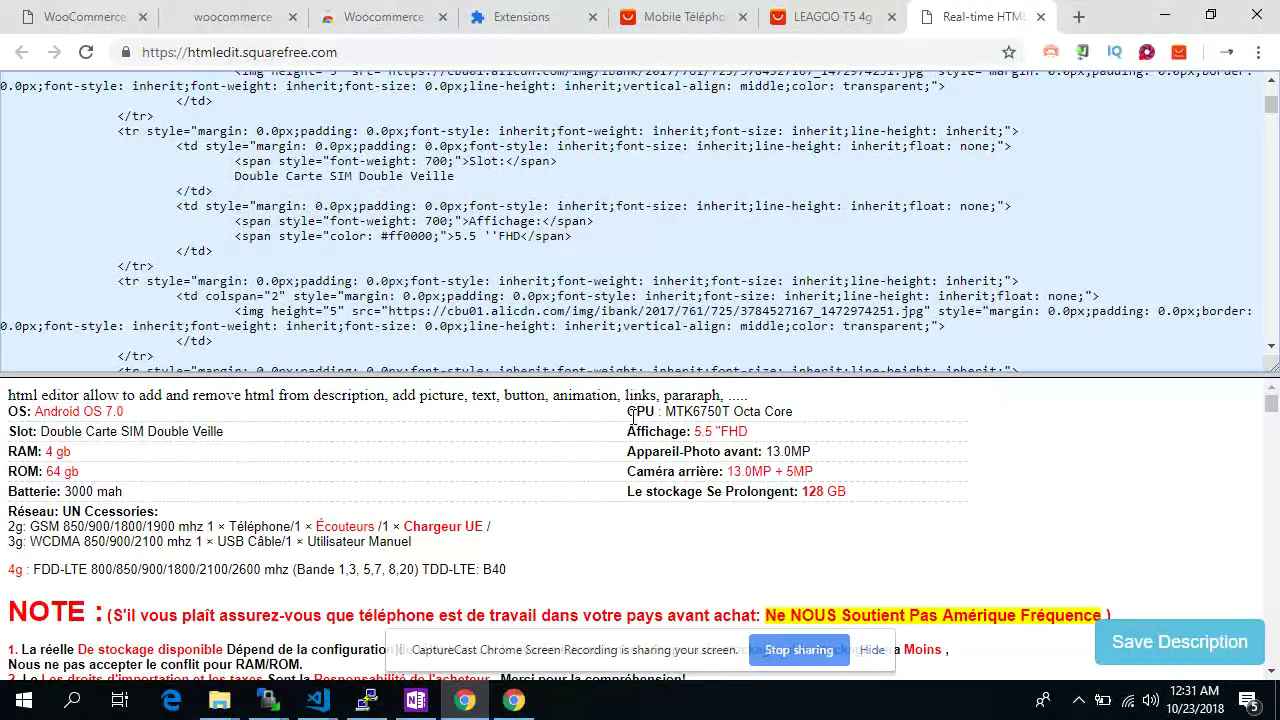
{"action": "left_click_drag", "start_coordinate": [628, 411], "coordinate": [812, 424]}
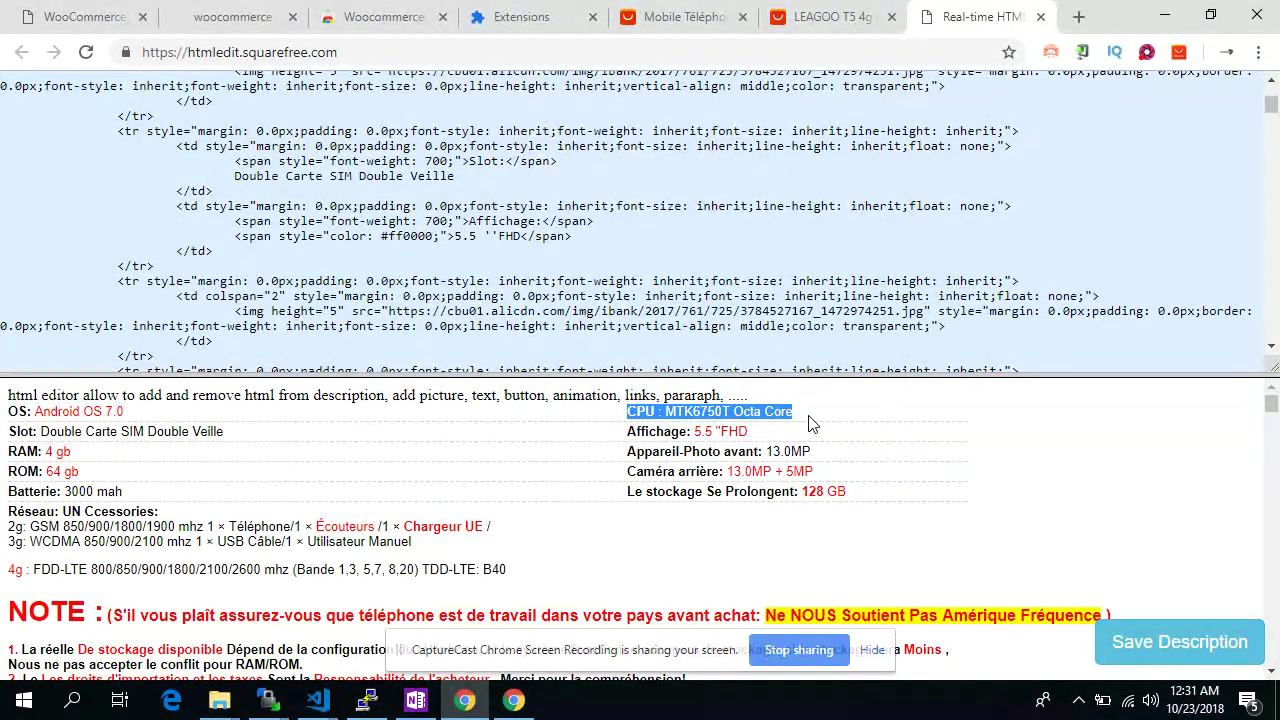
Find the CPU cell in the HTML source and delete it from the spec table
{"action": "key", "text": "ctrl+f"}
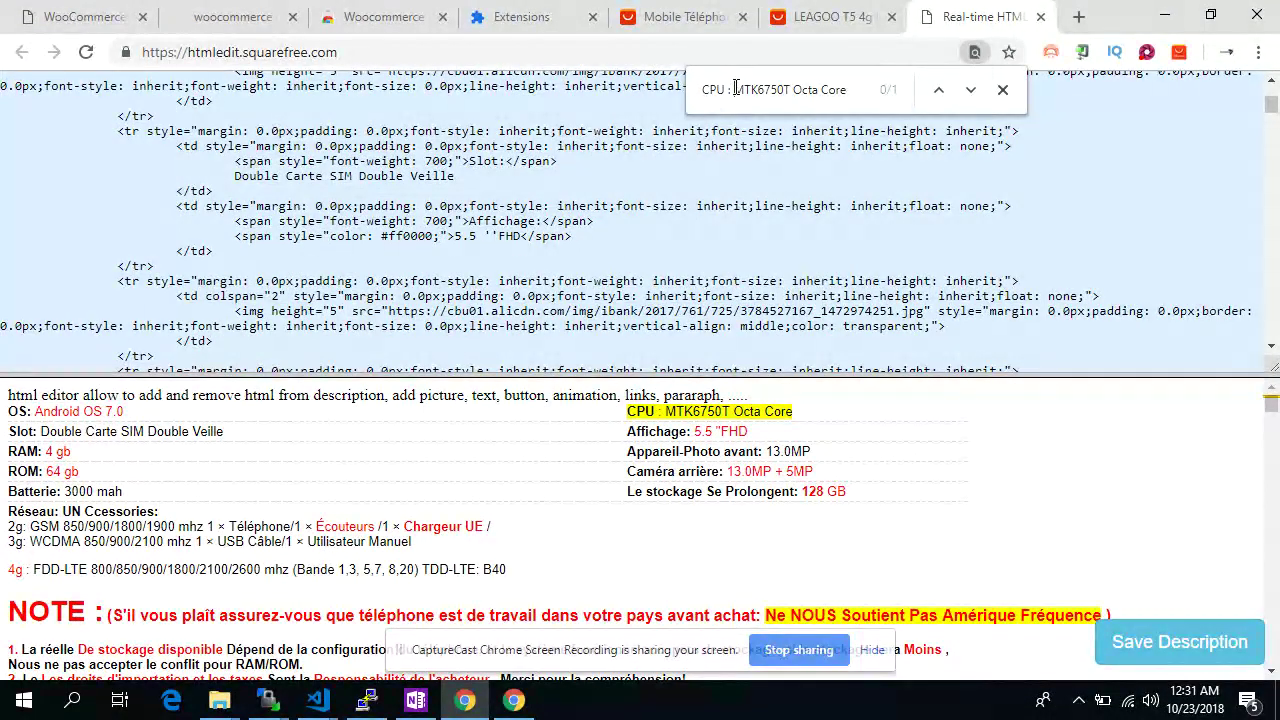
{"action": "left_click_drag", "start_coordinate": [738, 90], "coordinate": [672, 92]}
{"action": "key", "text": "BackSpace"}
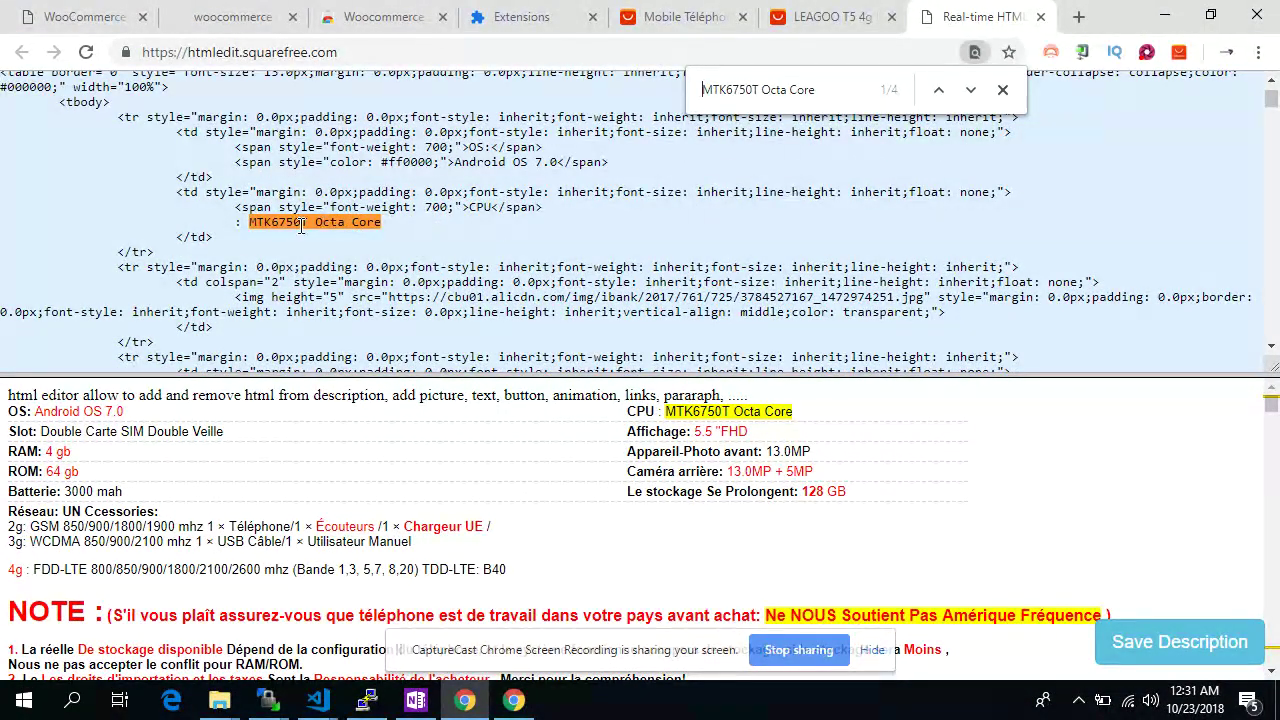
{"action": "left_click_drag", "start_coordinate": [214, 238], "coordinate": [172, 192]}
{"action": "key", "text": "BackSpace"}
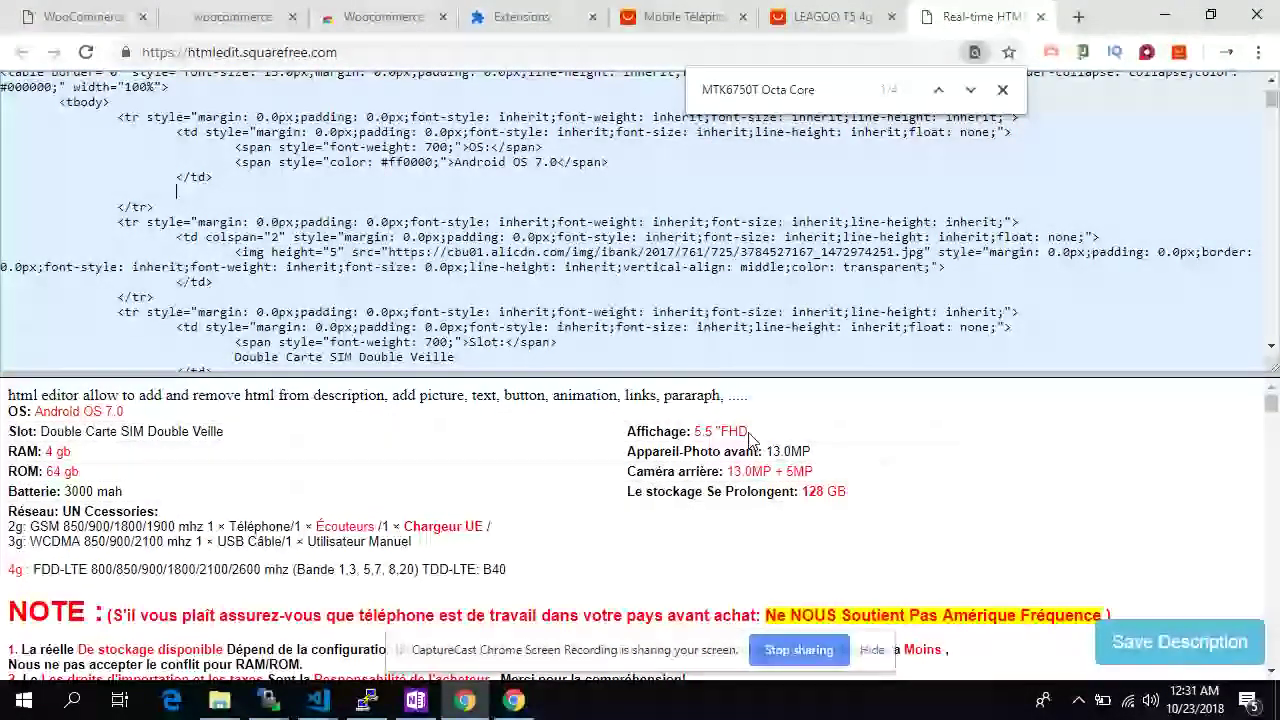
Change the Affichage screen-size value from 5.5 to 85..50 in the source
{"action": "left_click_drag", "start_coordinate": [748, 431], "coordinate": [694, 431]}
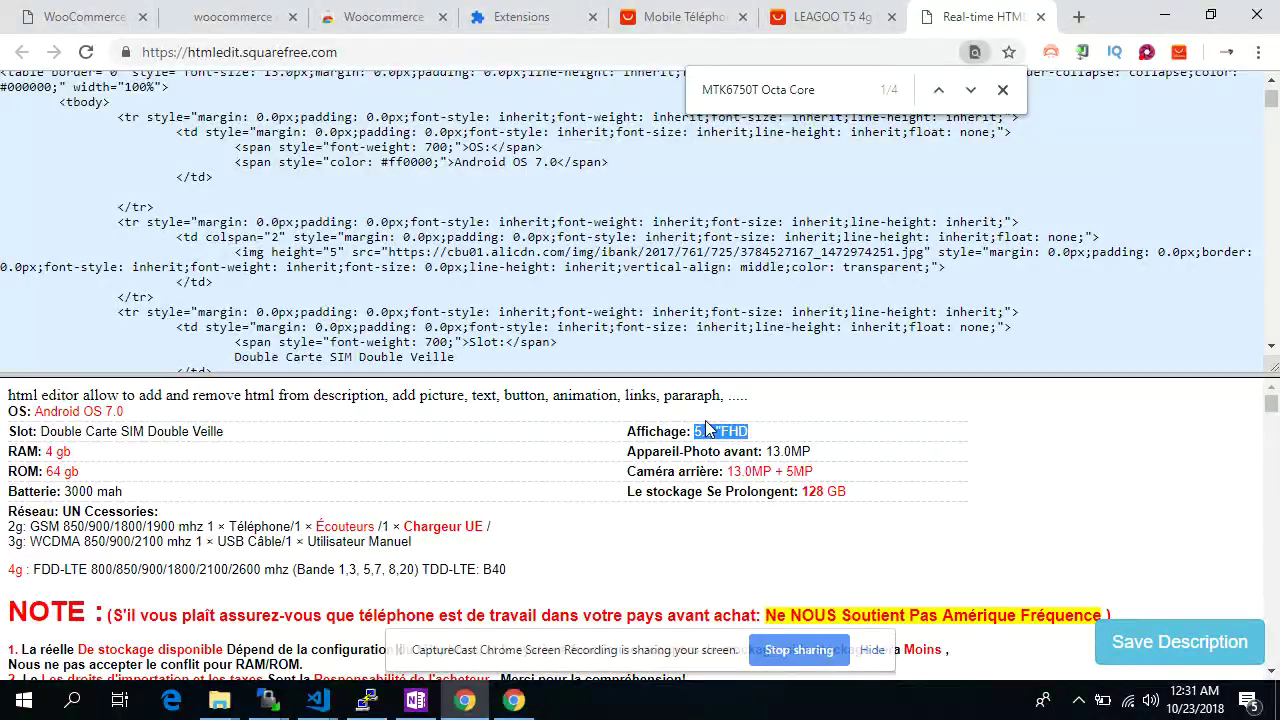
{"action": "key", "text": "ctrl+c"}
{"action": "key", "text": "ctrl+f"}
{"action": "key", "text": "ctrl+v"}
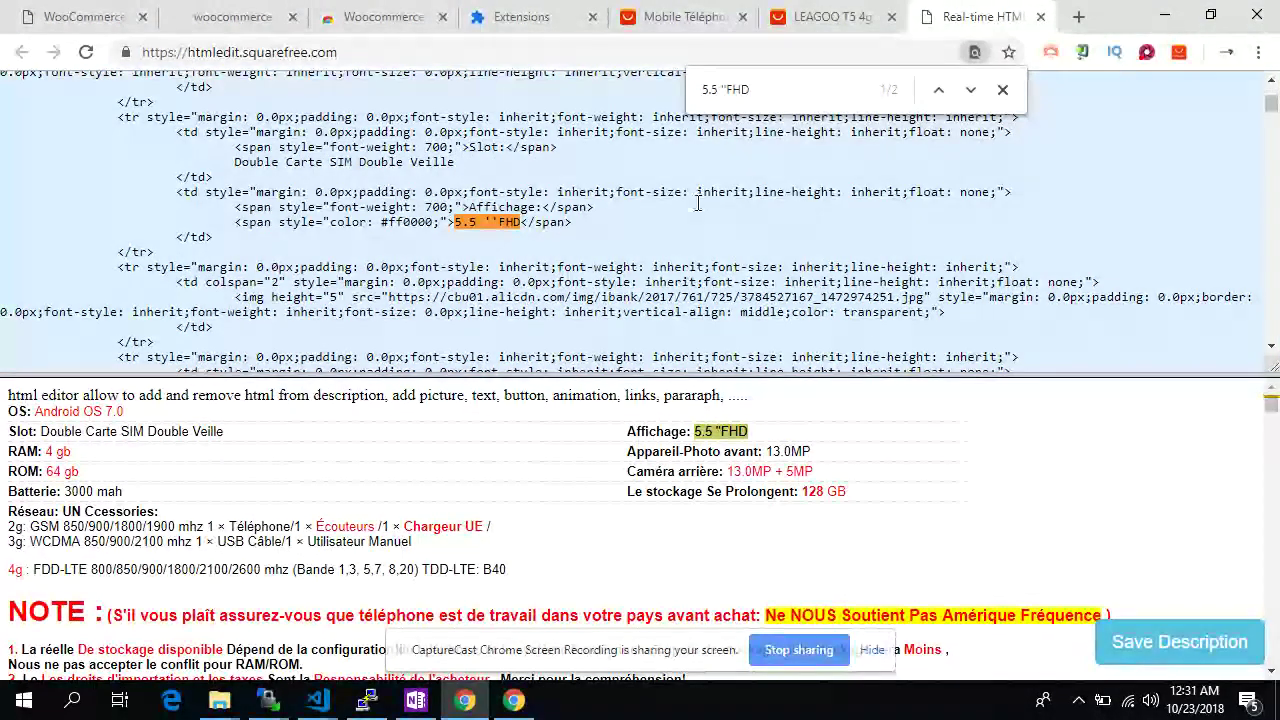
{"action": "left_click_drag", "start_coordinate": [176, 192], "coordinate": [229, 226]}
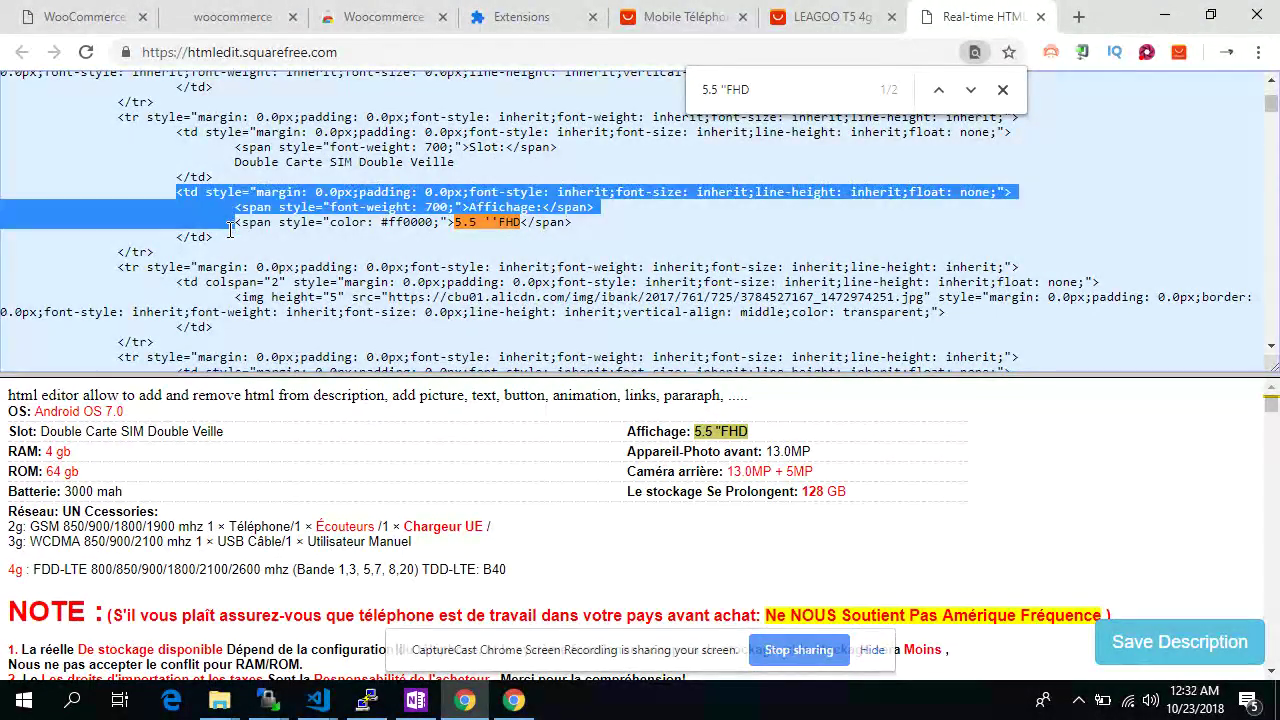
{"action": "left_click", "coordinate": [481, 222]}
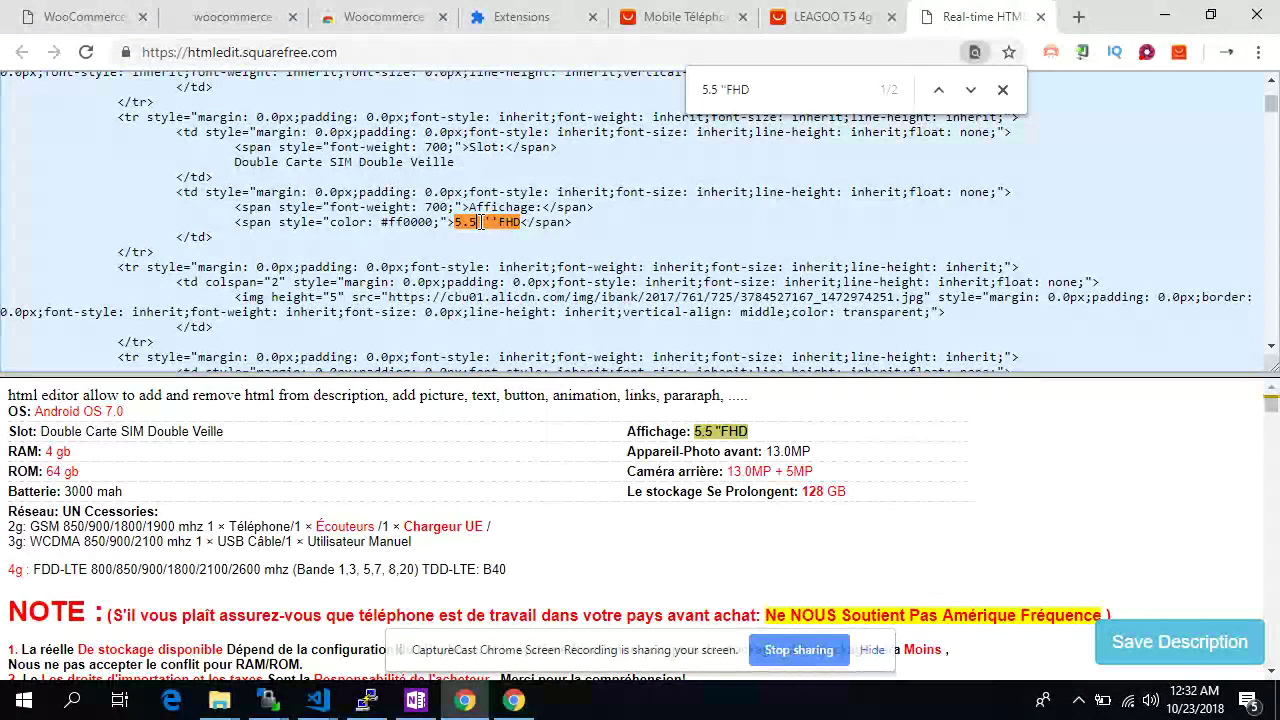
{"action": "key", "text": "BackSpace"}
{"action": "key", "text": "BackSpace"}
{"action": "key", "text": "BackSpace"}
{"action": "type", "text": "85."}
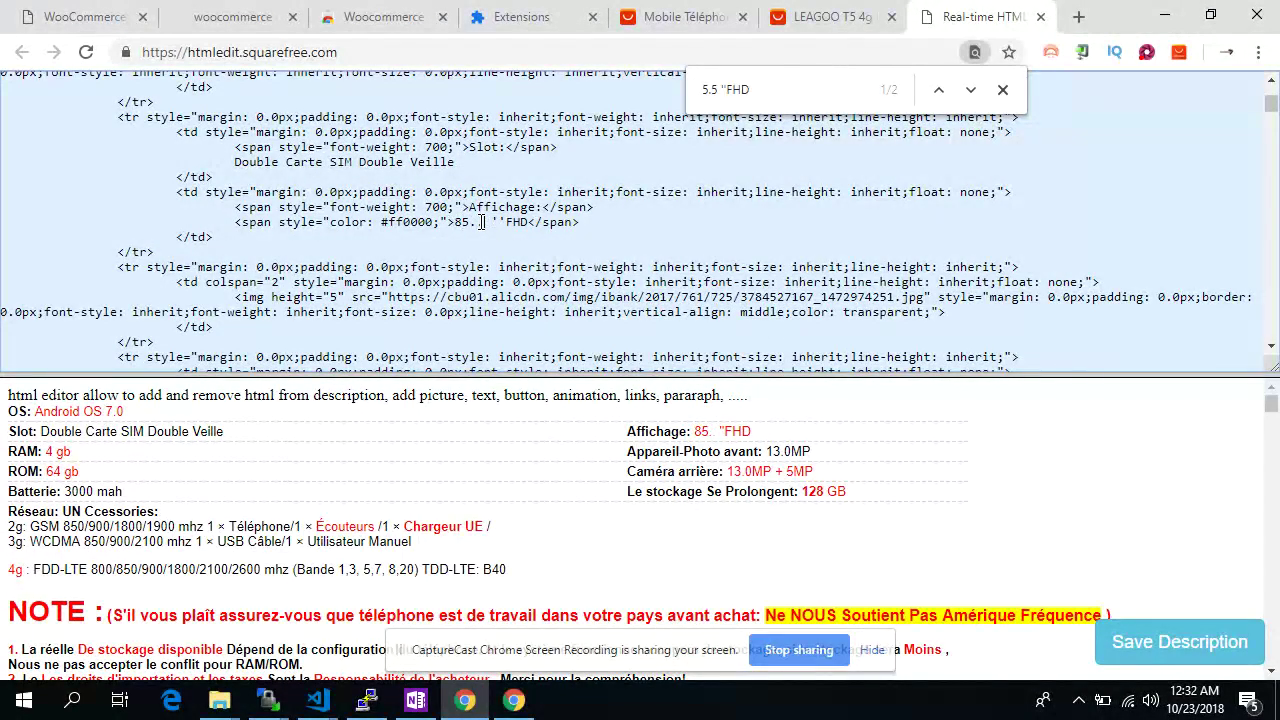
{"action": "type", "text": ".50"}
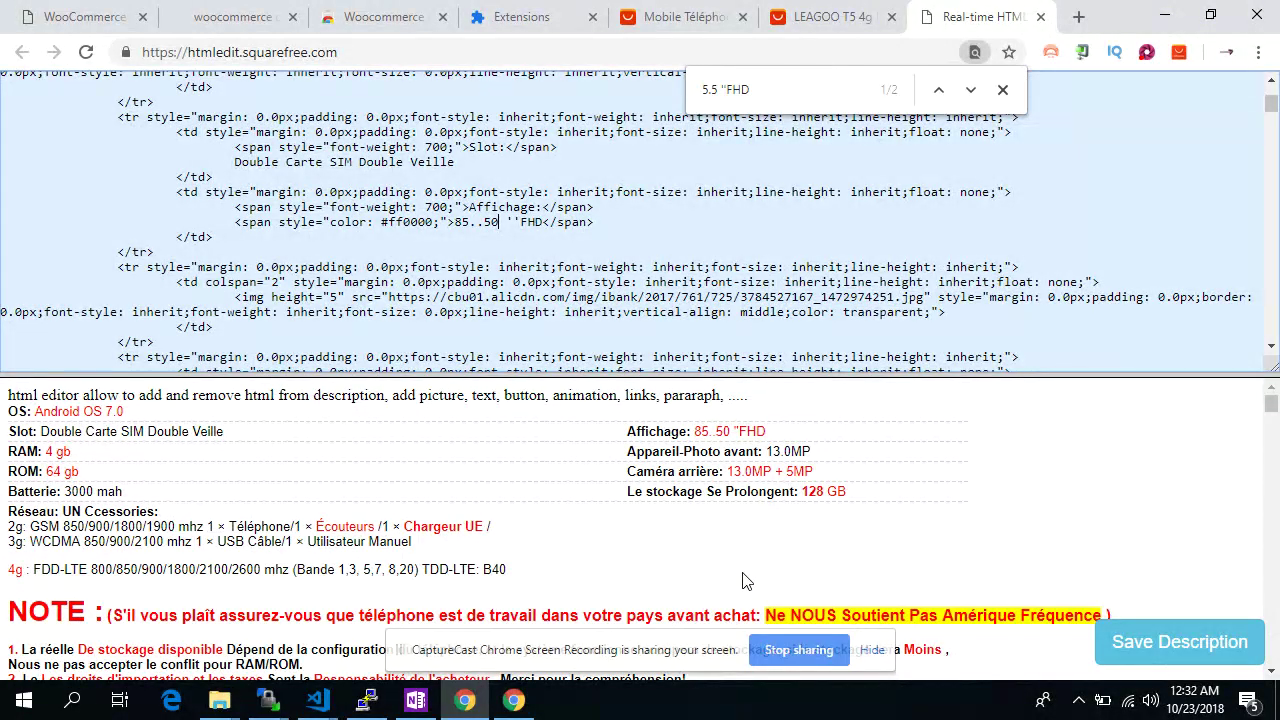
Find and delete the red warning span after NOTE : in the source
{"action": "left_click_drag", "start_coordinate": [771, 620], "coordinate": [1097, 614]}
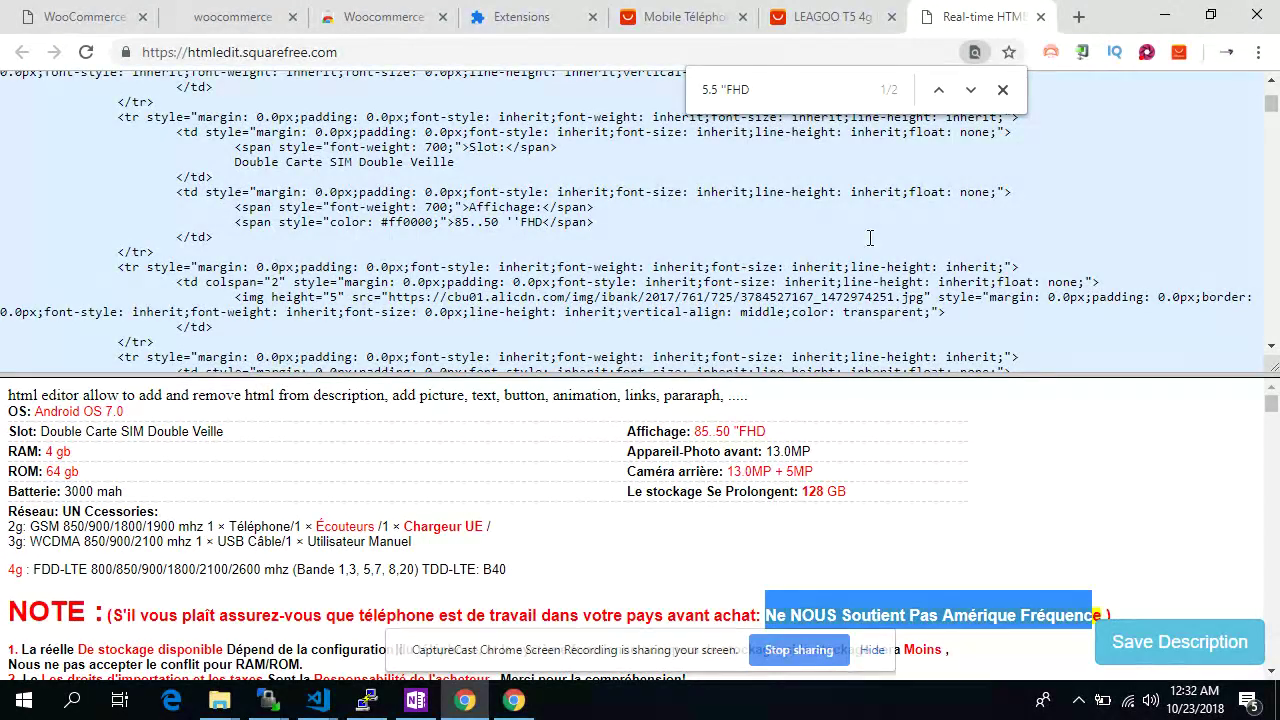
{"action": "key", "text": "ctrl+f"}
{"action": "key", "text": "ctrl+v"}
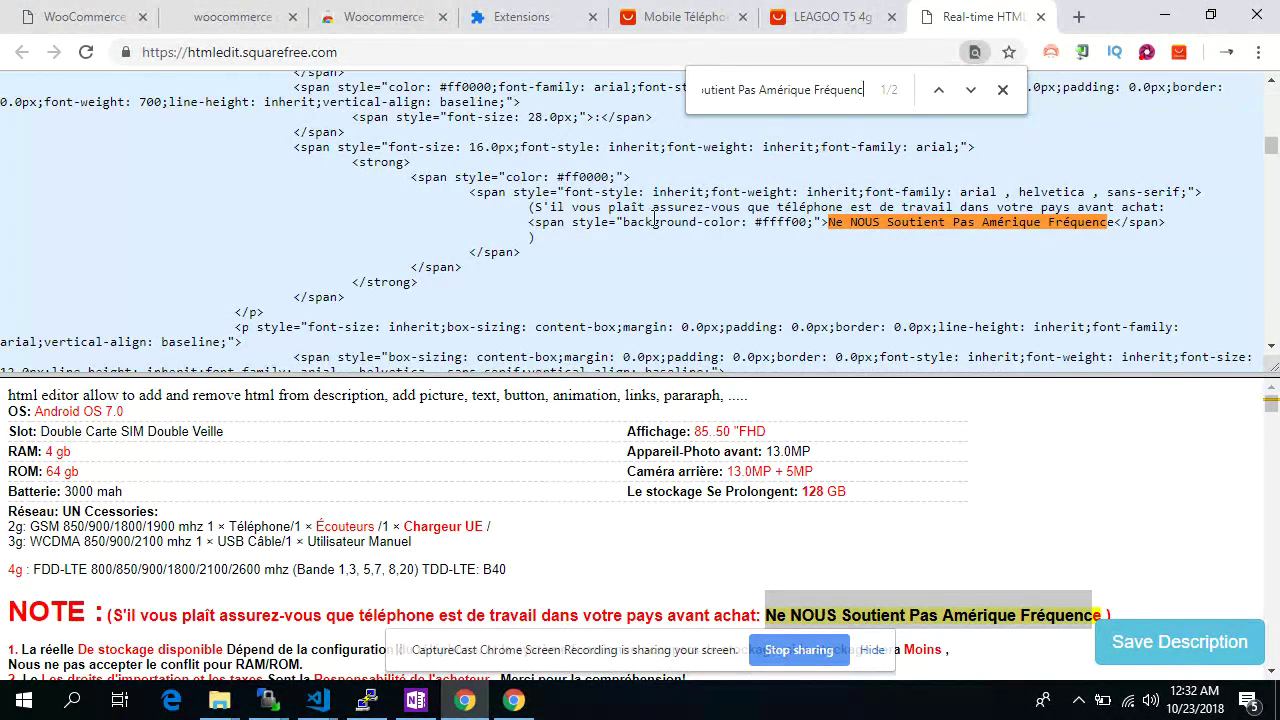
{"action": "left_click_drag", "start_coordinate": [410, 177], "coordinate": [470, 267]}
{"action": "key", "text": "BackSpace"}
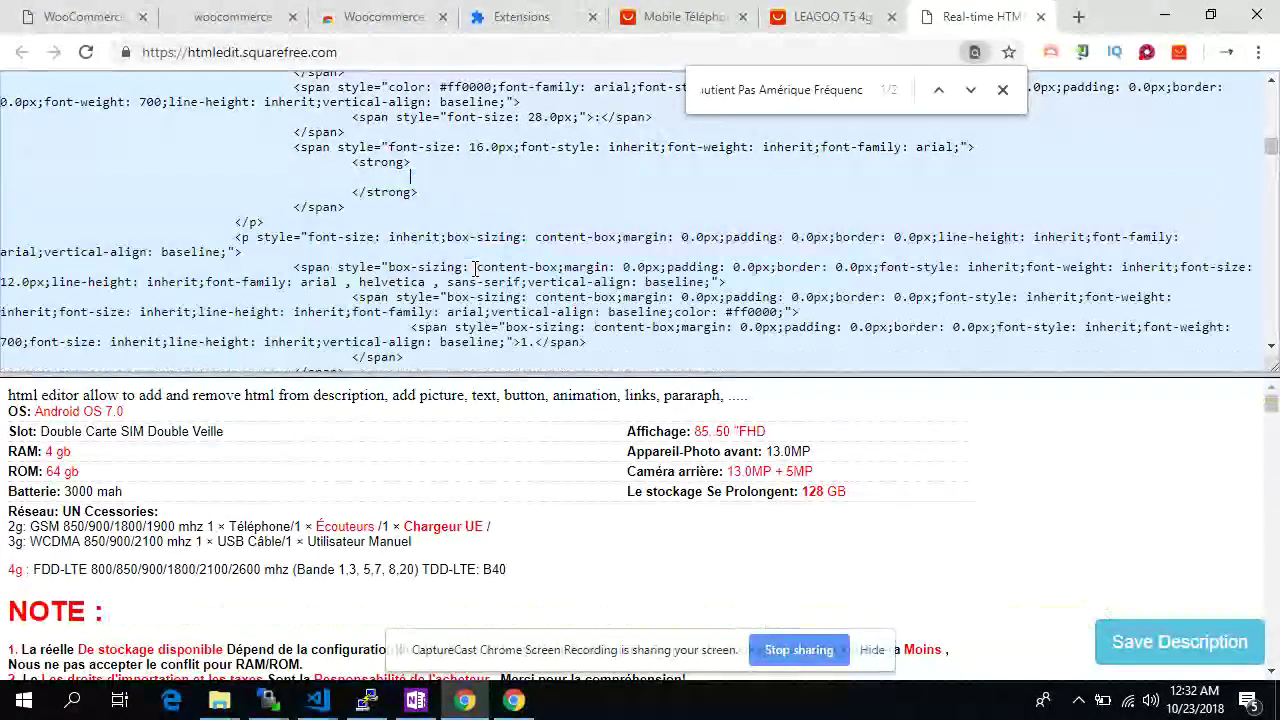
Check the edited description in preview and source, then save it back to the importer
{"action": "scroll", "coordinate": [293, 517], "scroll_direction": "down", "scroll_amount": 1}
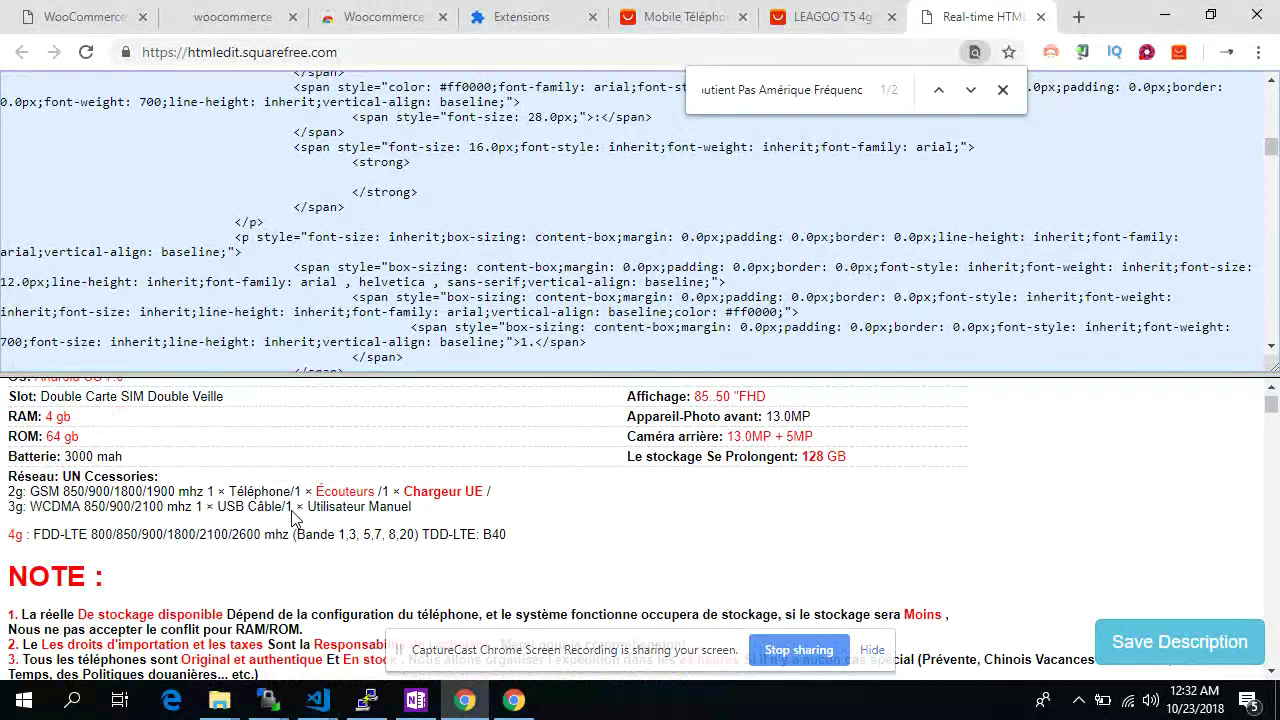
{"action": "scroll", "coordinate": [292, 510], "scroll_direction": "down", "scroll_amount": 15}
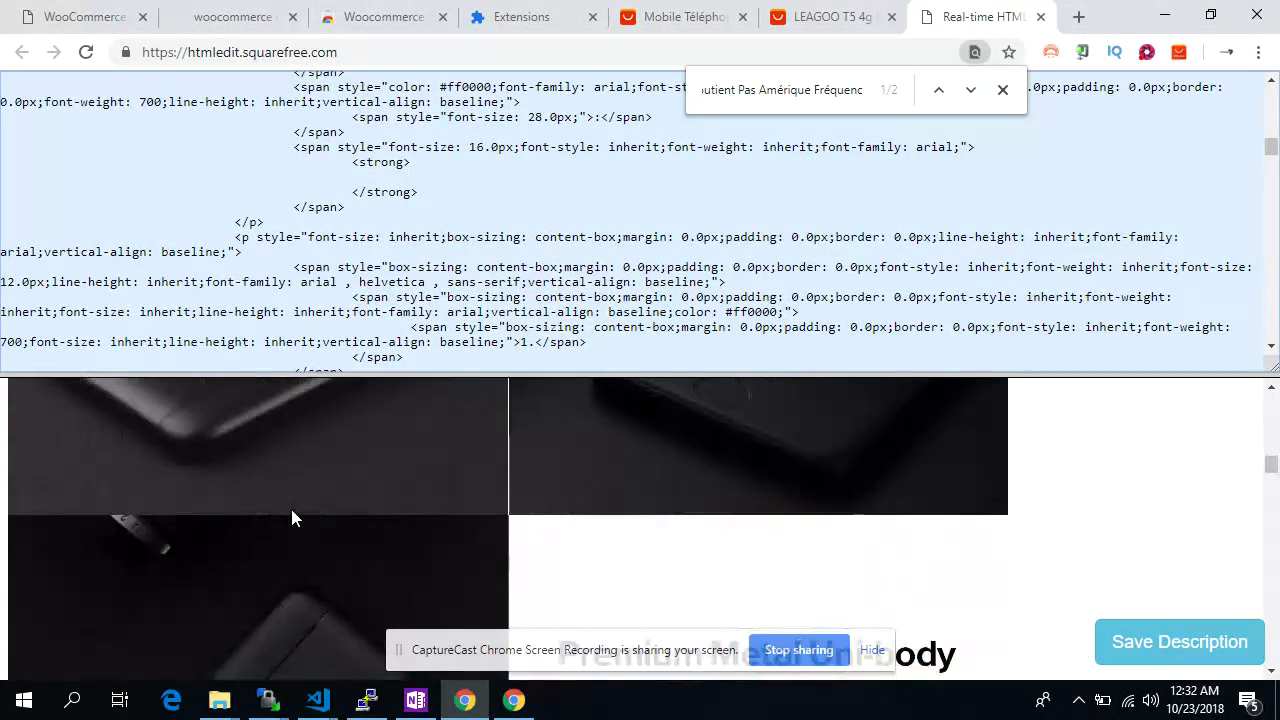
{"action": "scroll", "coordinate": [291, 510], "scroll_direction": "up", "scroll_amount": 1}
{"action": "scroll", "coordinate": [283, 343], "scroll_direction": "down", "scroll_amount": 10}
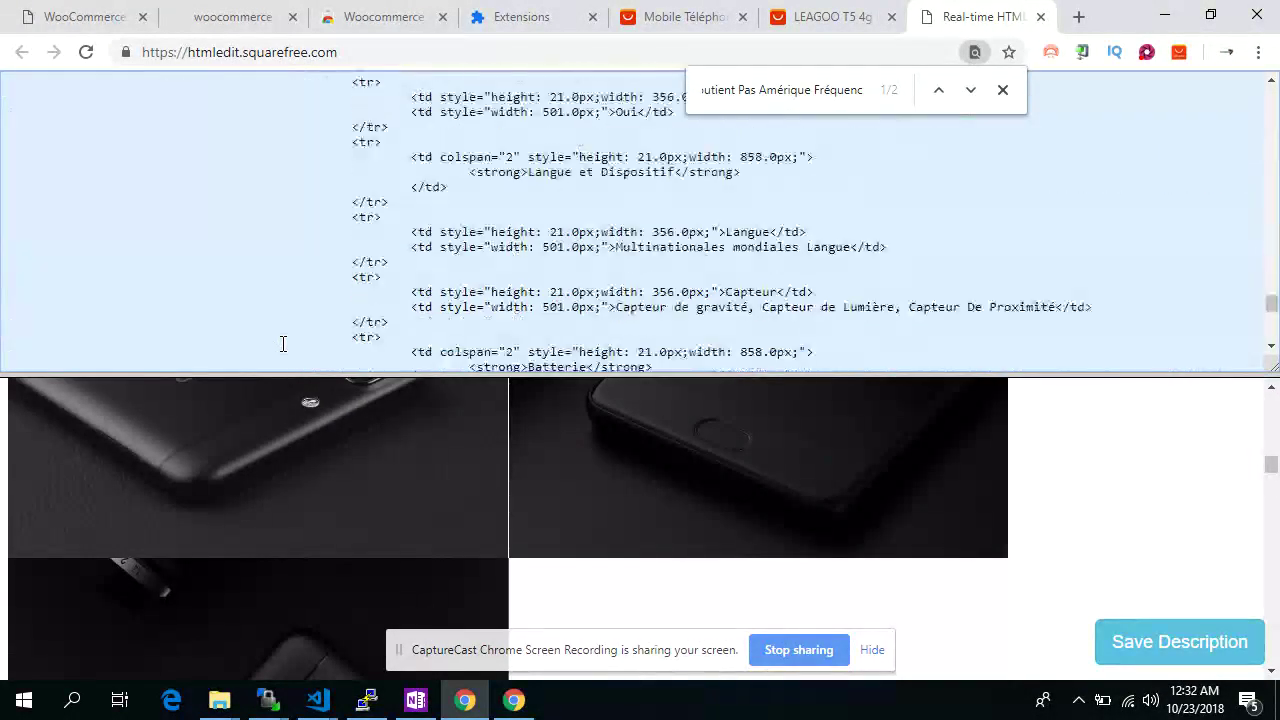
{"action": "scroll", "coordinate": [290, 300], "scroll_direction": "down", "scroll_amount": 5}
{"action": "scroll", "coordinate": [300, 270], "scroll_direction": "up", "scroll_amount": 6}
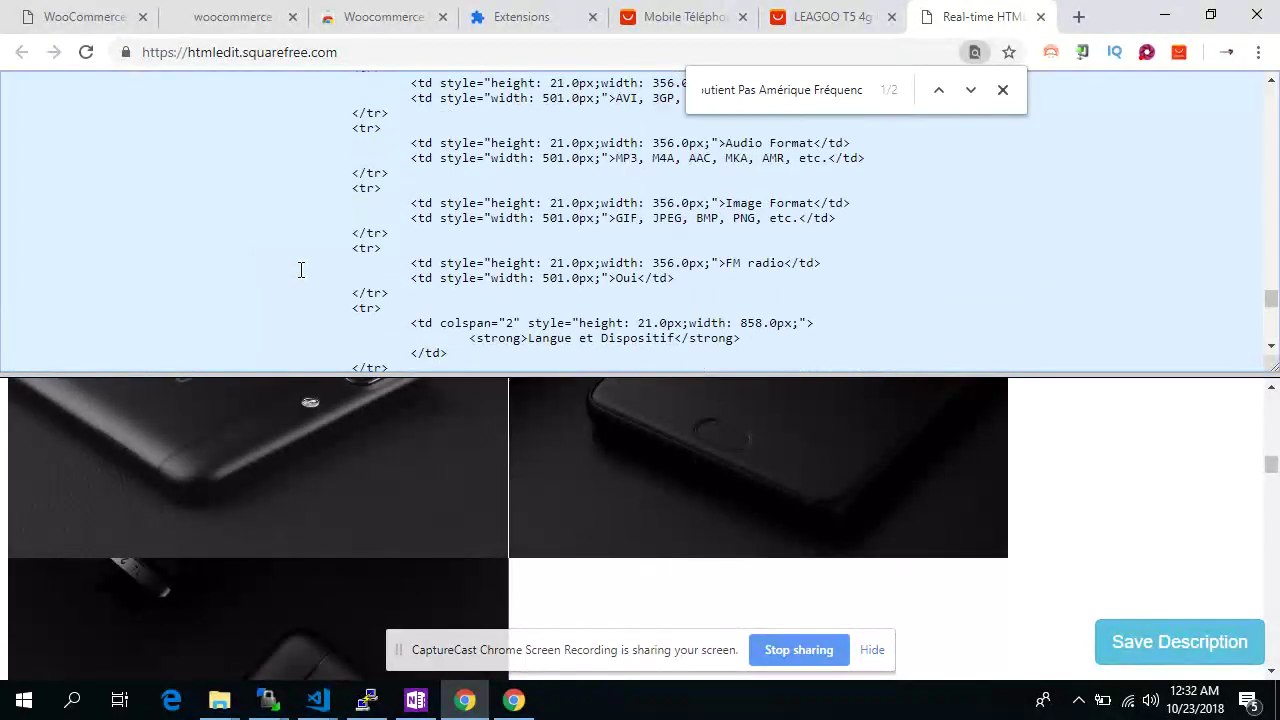
{"action": "scroll", "coordinate": [300, 270], "scroll_direction": "down", "scroll_amount": 6}
{"action": "left_click", "coordinate": [1128, 640]}
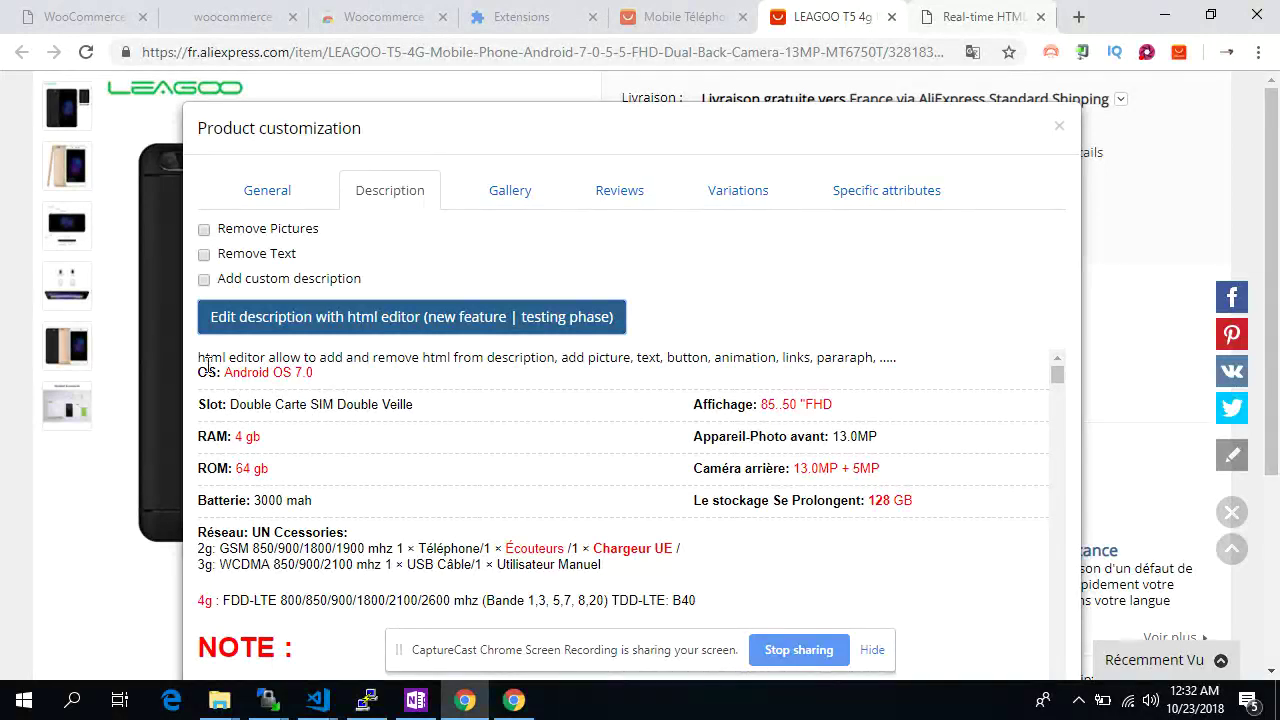
Enable Add custom description and enter 'here you can add custom details description, anything you want.'
{"action": "left_click_drag", "start_coordinate": [207, 366], "coordinate": [712, 409]}
{"action": "left_click", "coordinate": [695, 412]}
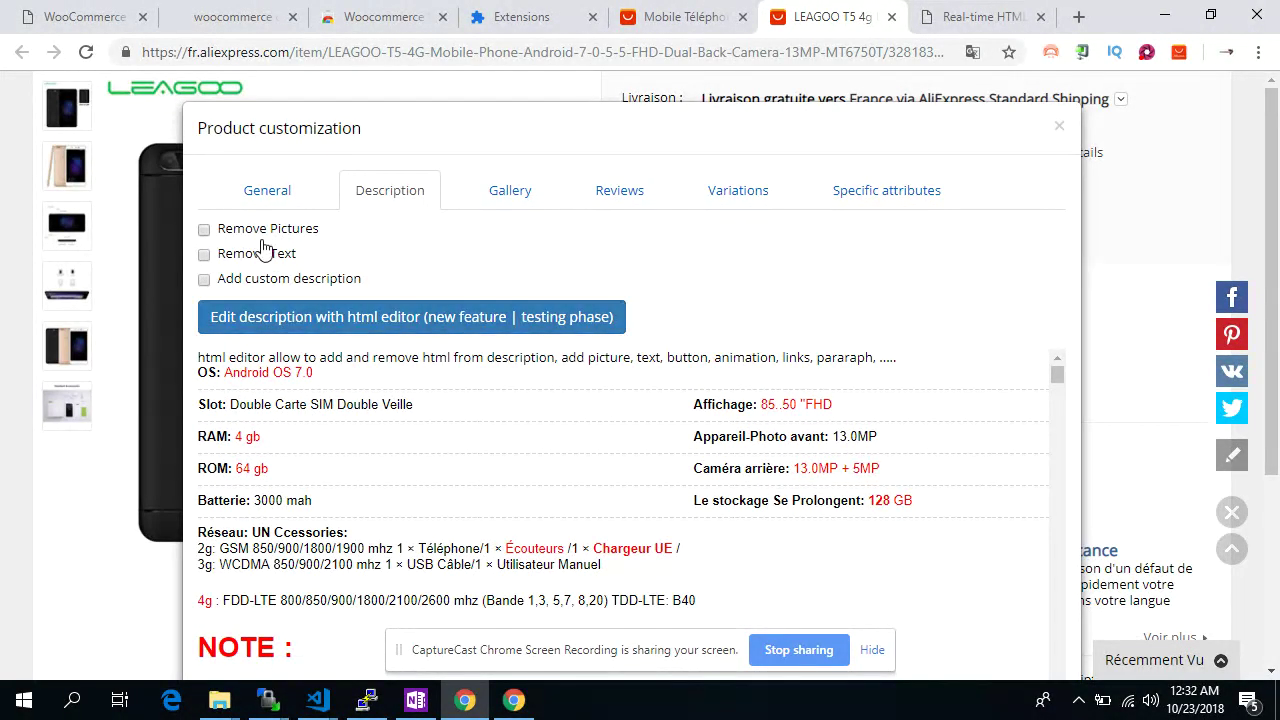
{"action": "left_click", "coordinate": [277, 279]}
{"action": "left_click", "coordinate": [280, 330]}
{"action": "type", "text": "her"}
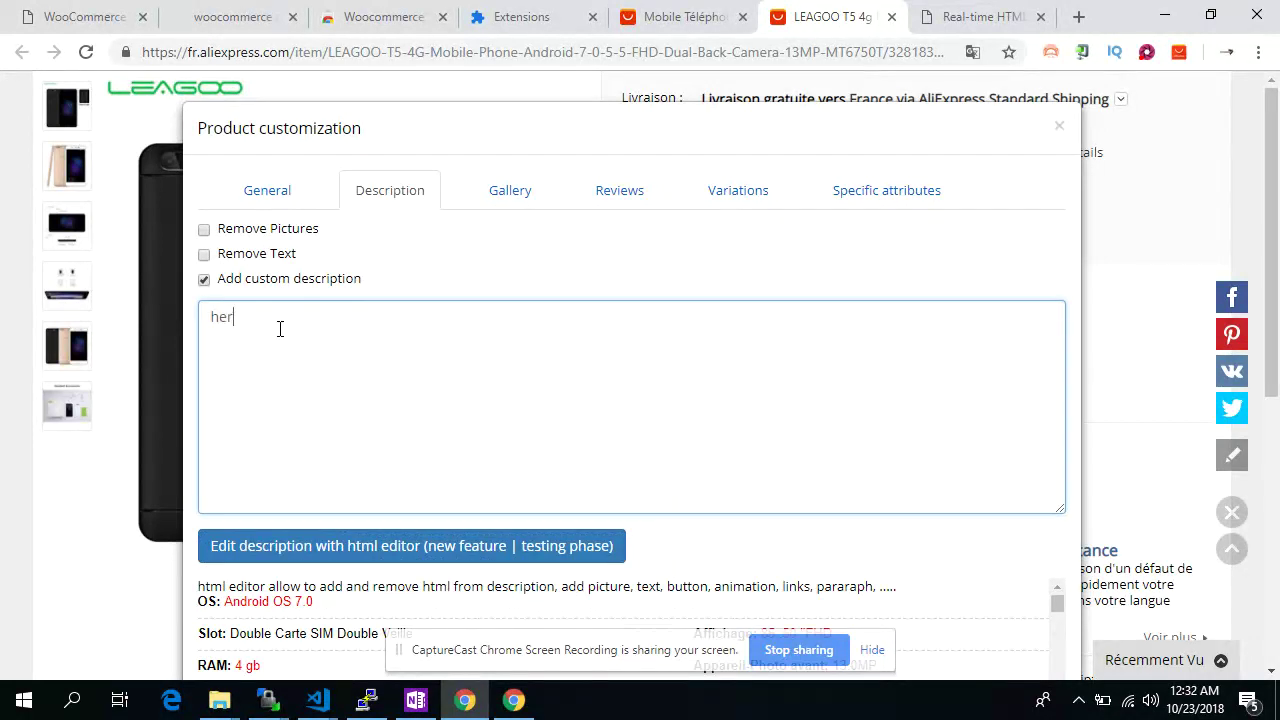
{"action": "type", "text": "e you can add custom details description"}
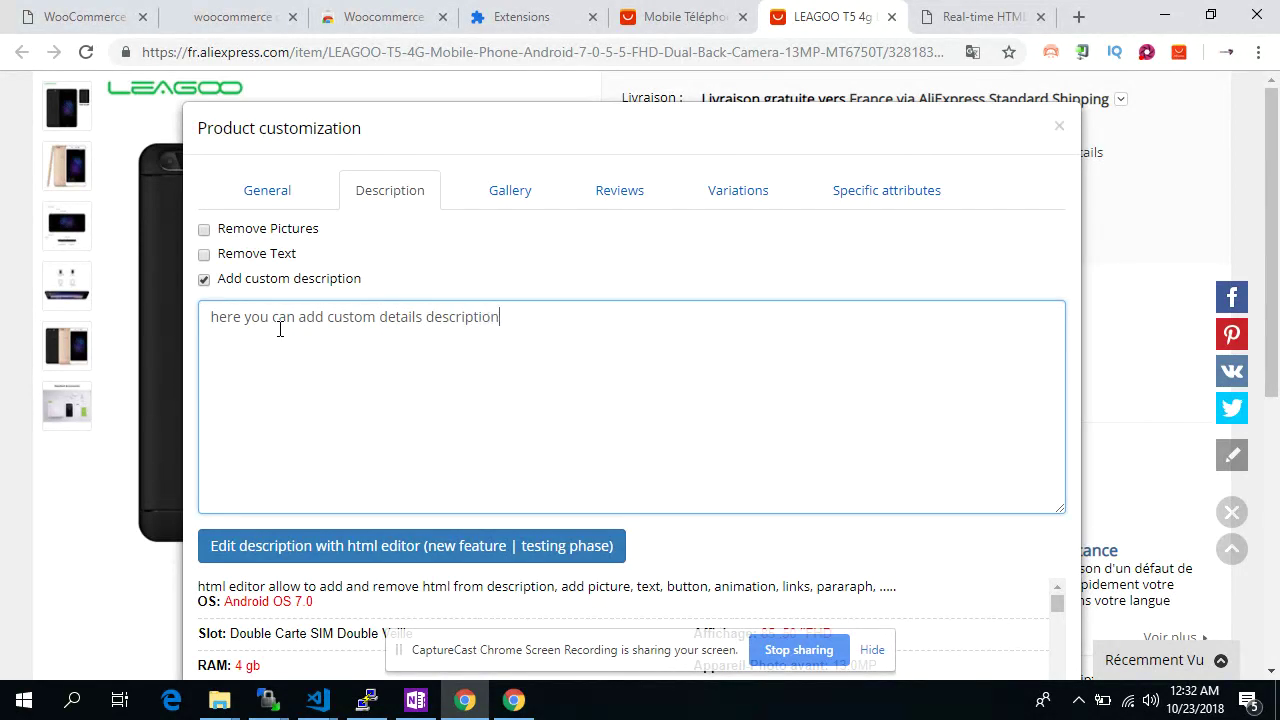
{"action": "type", "text": ", anything you want."}
{"action": "scroll", "coordinate": [632, 463], "scroll_direction": "down", "scroll_amount": 10}
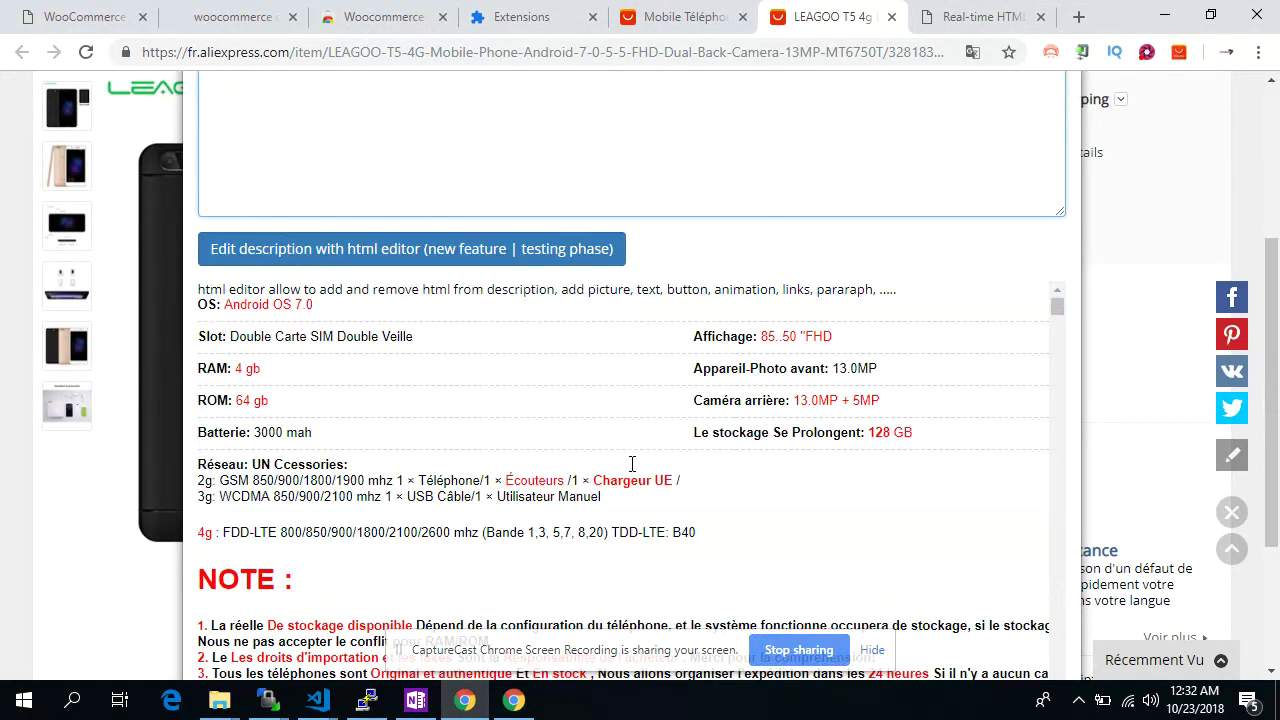
{"action": "scroll", "coordinate": [553, 368], "scroll_direction": "down", "scroll_amount": 15}
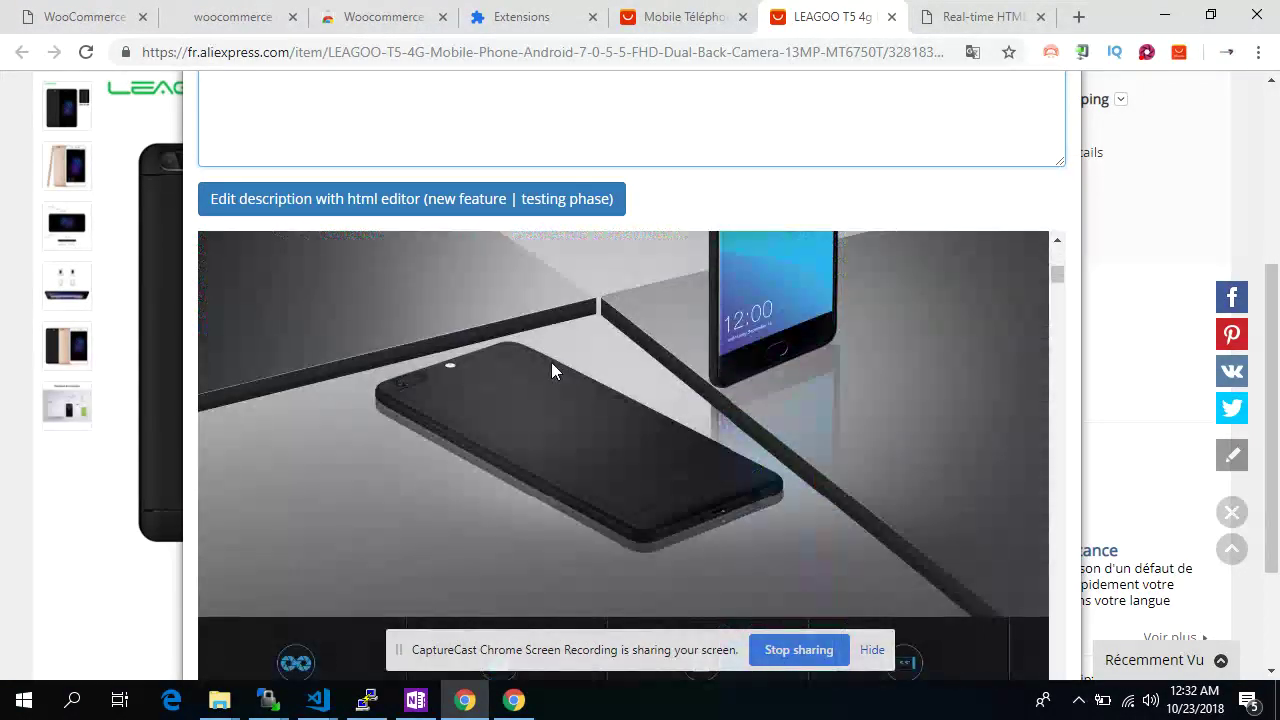
{"action": "scroll", "coordinate": [551, 370], "scroll_direction": "up", "scroll_amount": 20}
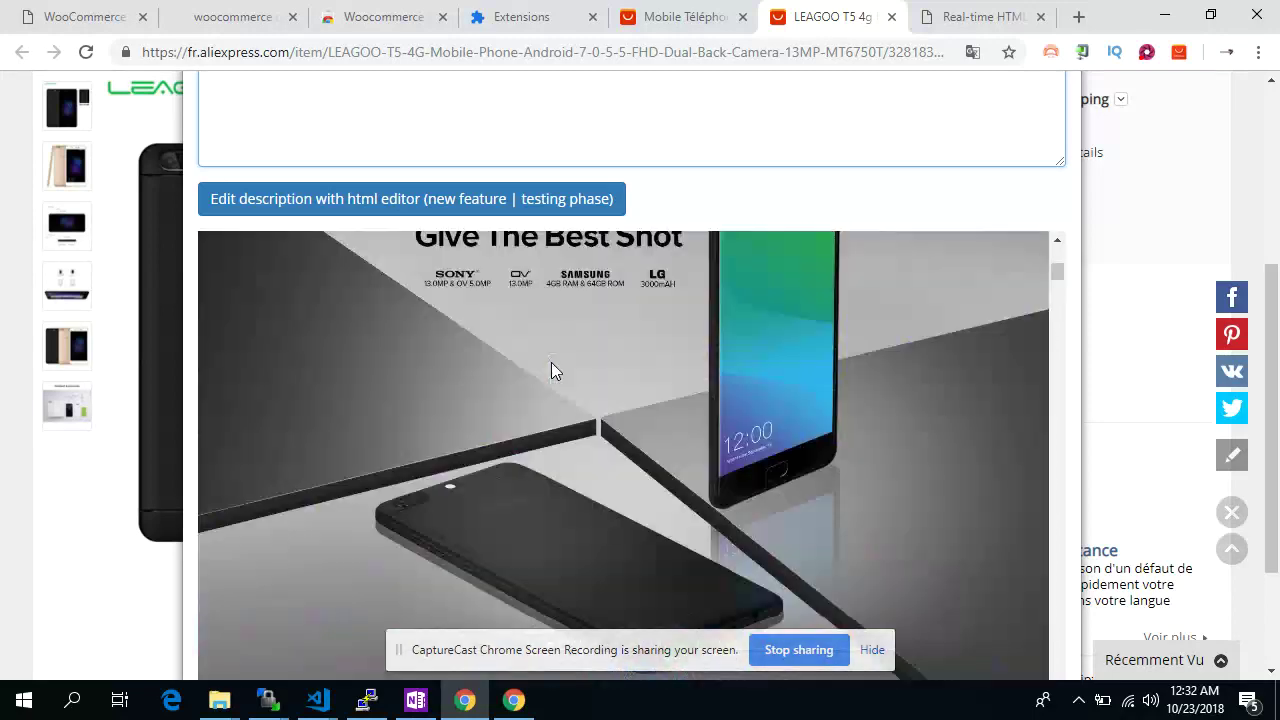
{"action": "left_click", "coordinate": [551, 374]}
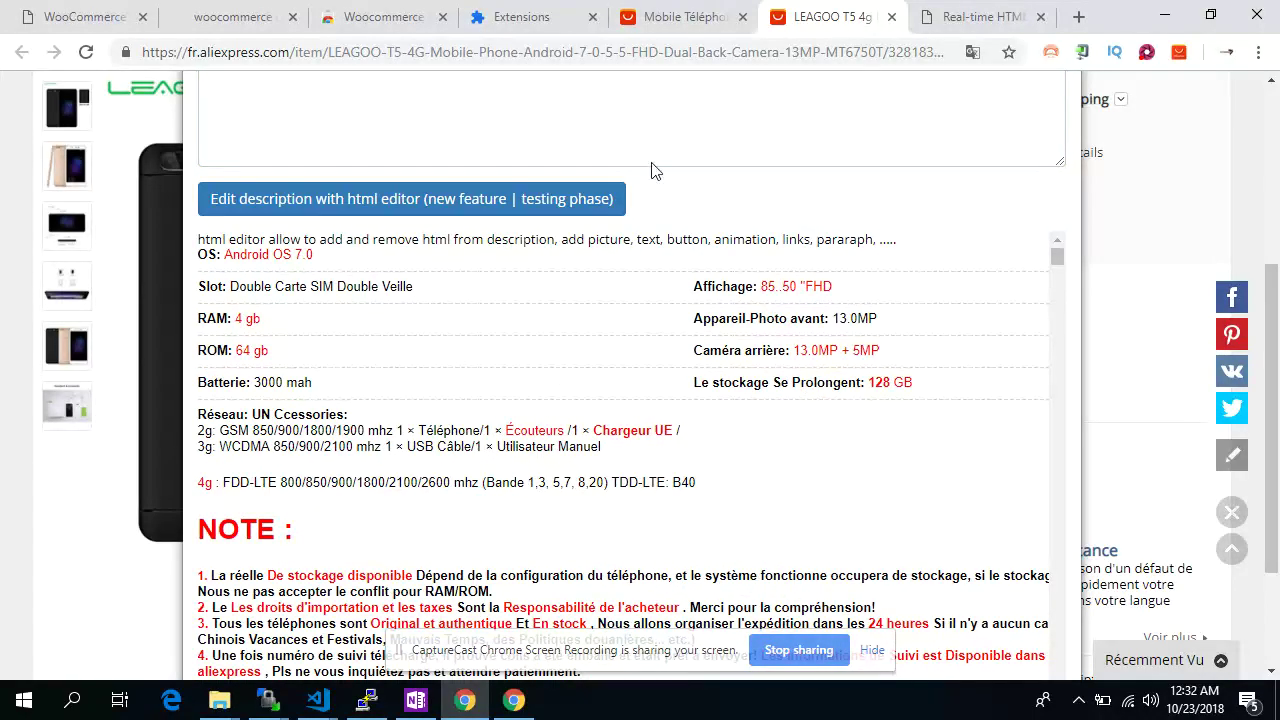
{"action": "scroll", "coordinate": [704, 118], "scroll_direction": "up", "scroll_amount": 3}
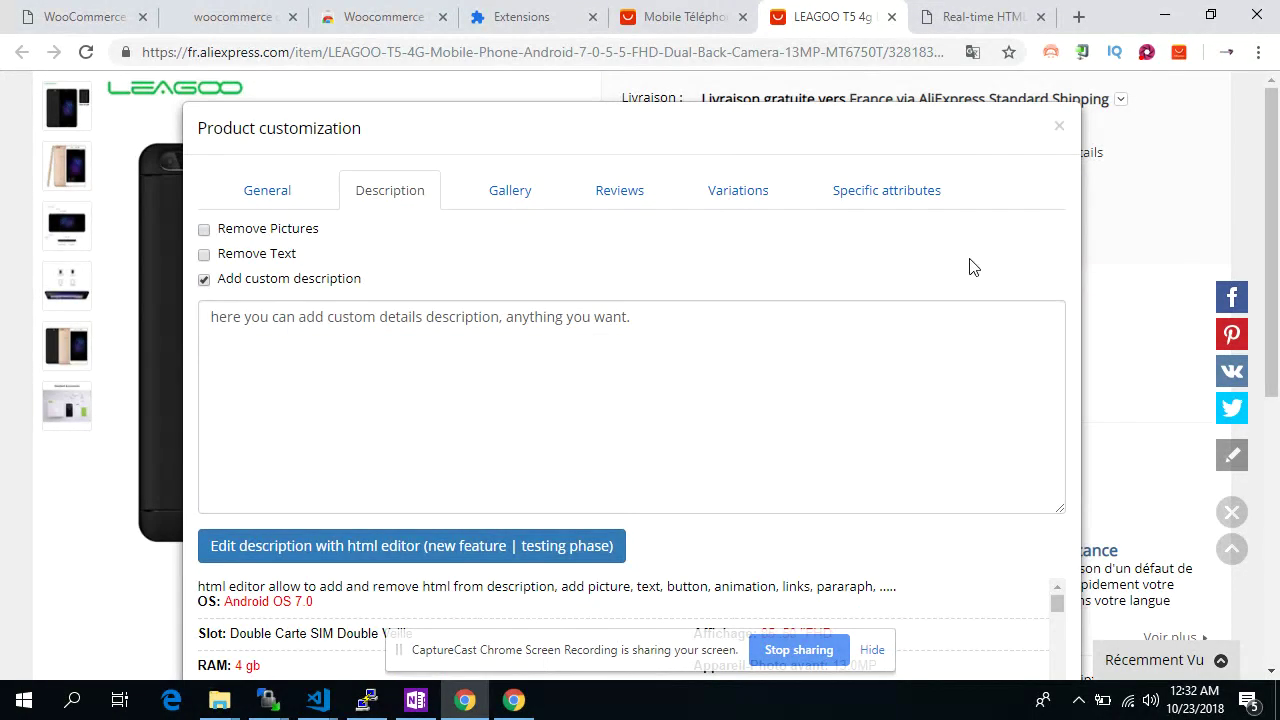
{"action": "left_click", "coordinate": [508, 202]}
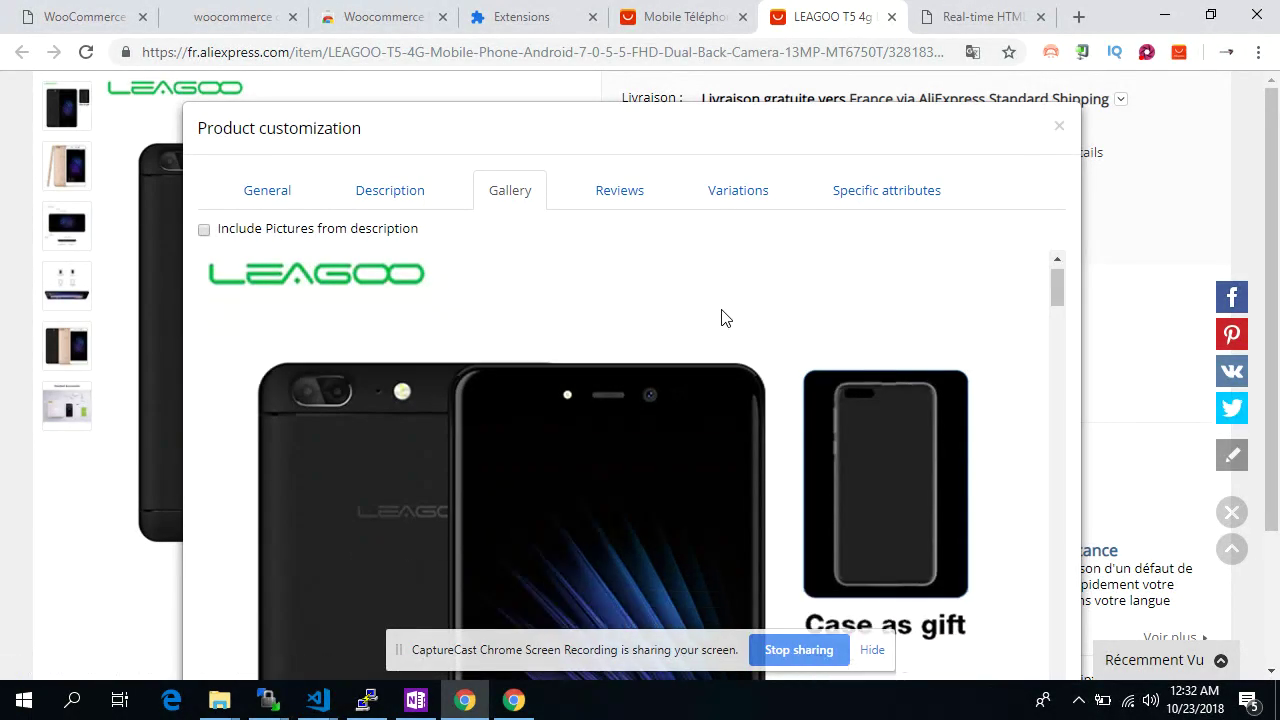
Remove all six original images from the product gallery
{"action": "scroll", "coordinate": [666, 326], "scroll_direction": "down", "scroll_amount": 10}
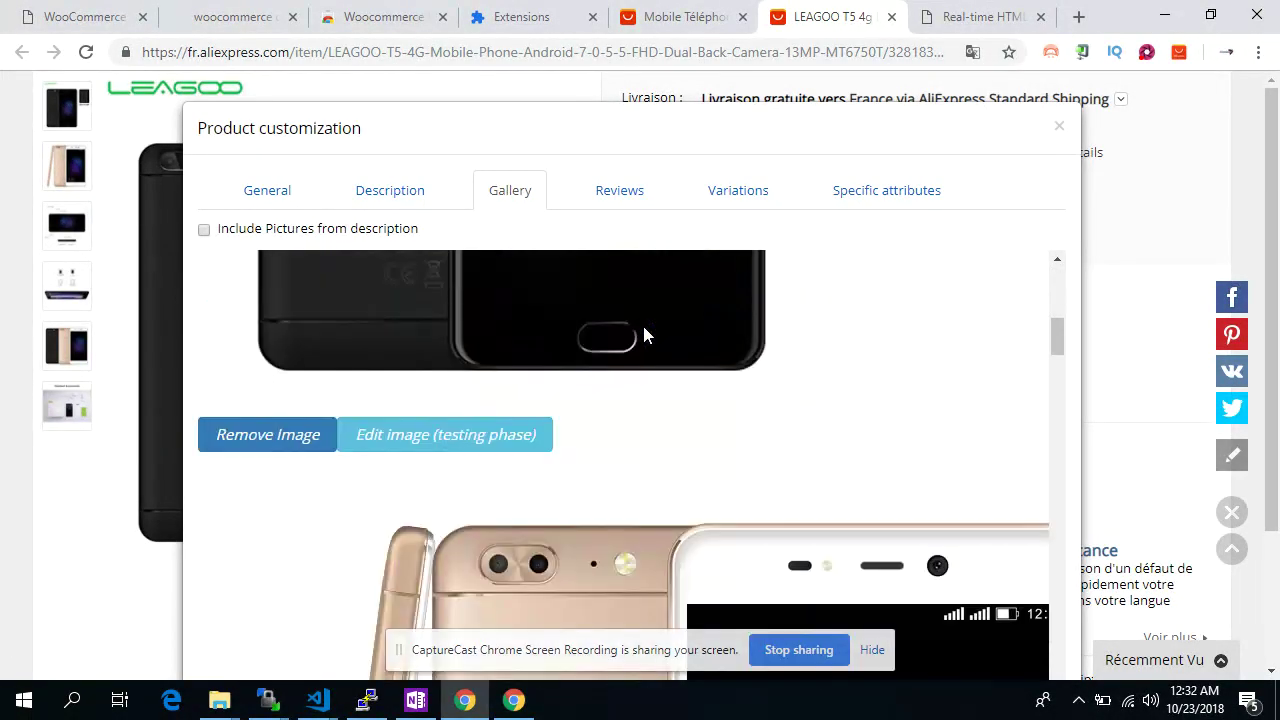
{"action": "scroll", "coordinate": [643, 335], "scroll_direction": "down", "scroll_amount": 5}
{"action": "scroll", "coordinate": [643, 334], "scroll_direction": "down", "scroll_amount": 10}
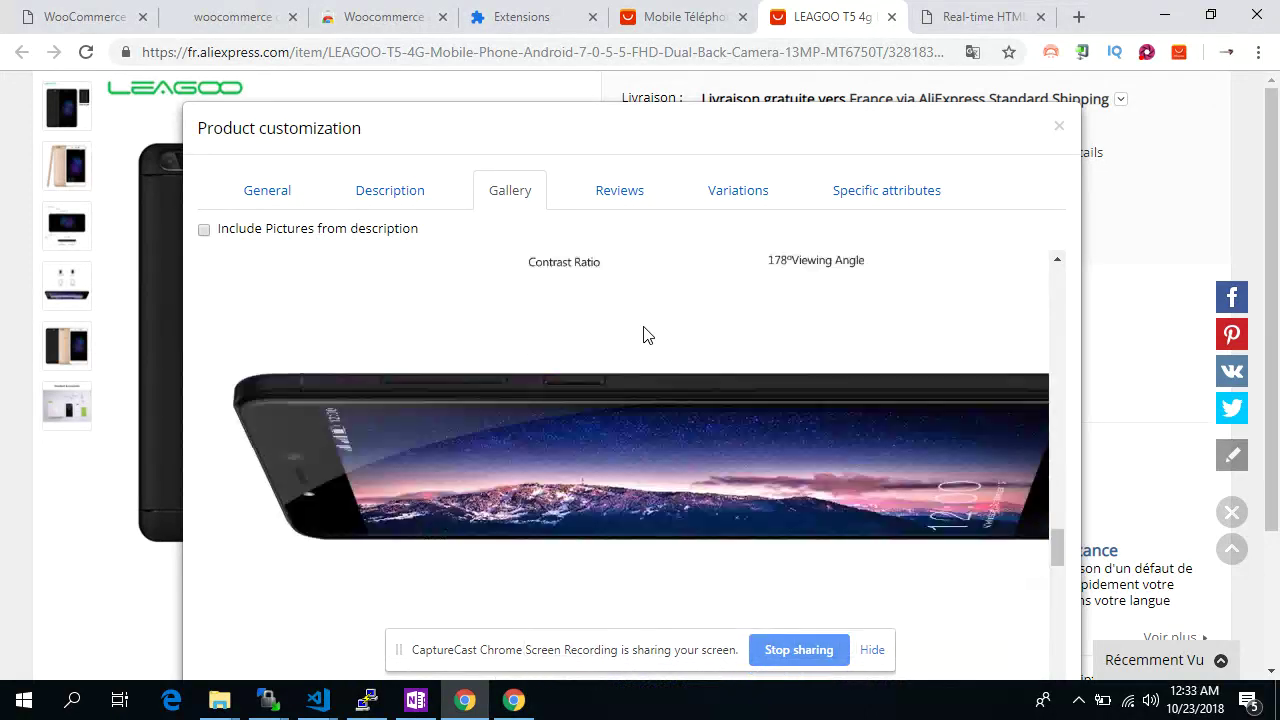
{"action": "scroll", "coordinate": [643, 334], "scroll_direction": "up", "scroll_amount": 15}
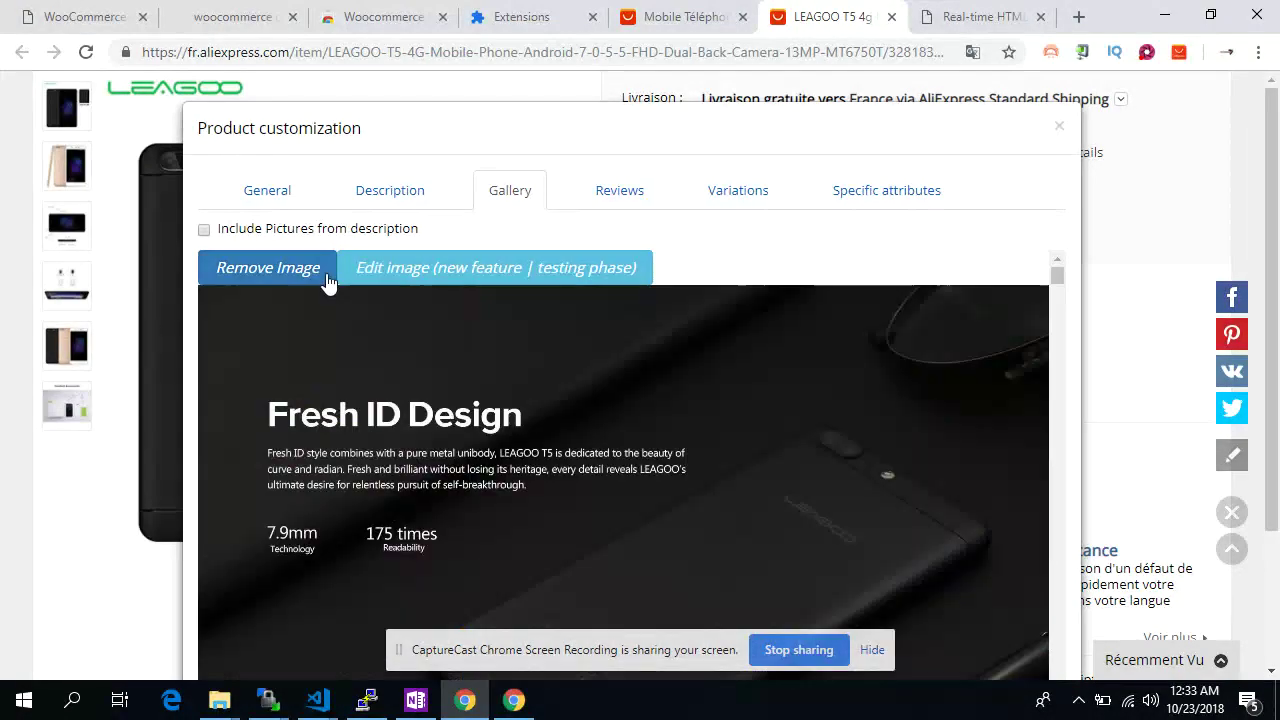
{"action": "left_click", "coordinate": [326, 279]}
{"action": "left_click", "coordinate": [326, 279]}
{"action": "left_click", "coordinate": [326, 279]}
{"action": "left_click", "coordinate": [326, 279]}
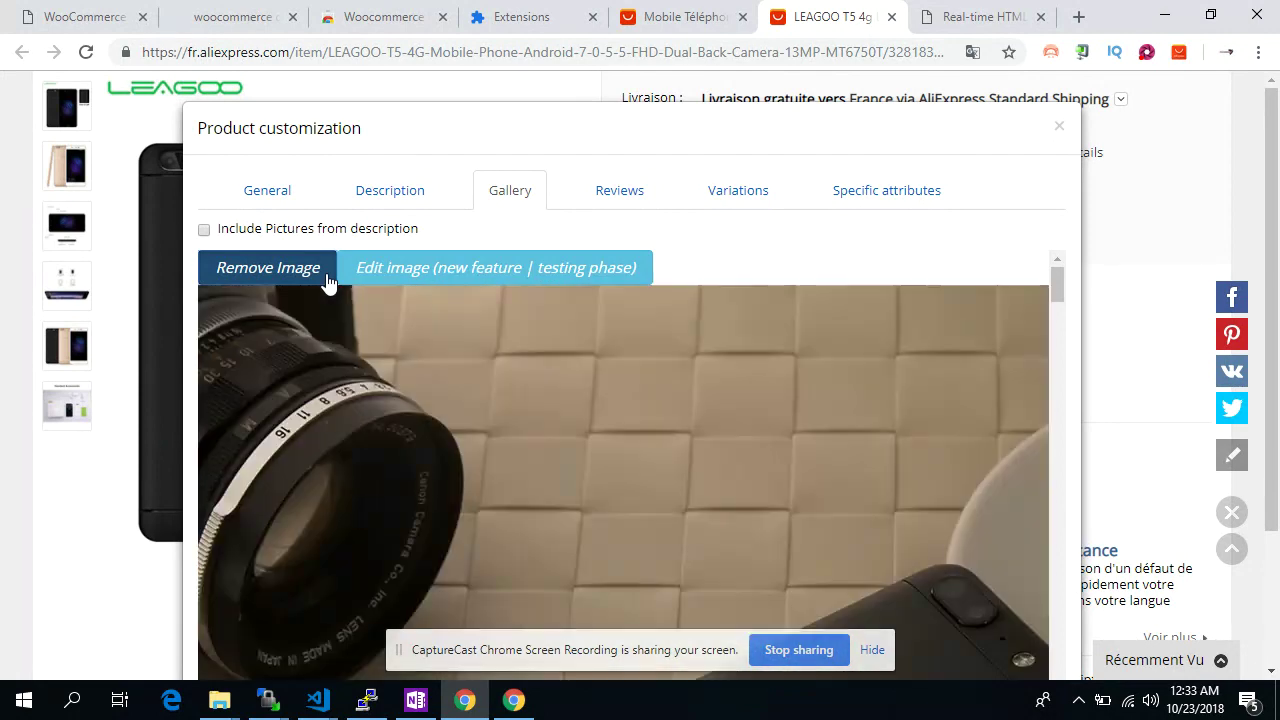
{"action": "left_click", "coordinate": [326, 279]}
{"action": "left_click", "coordinate": [325, 280]}
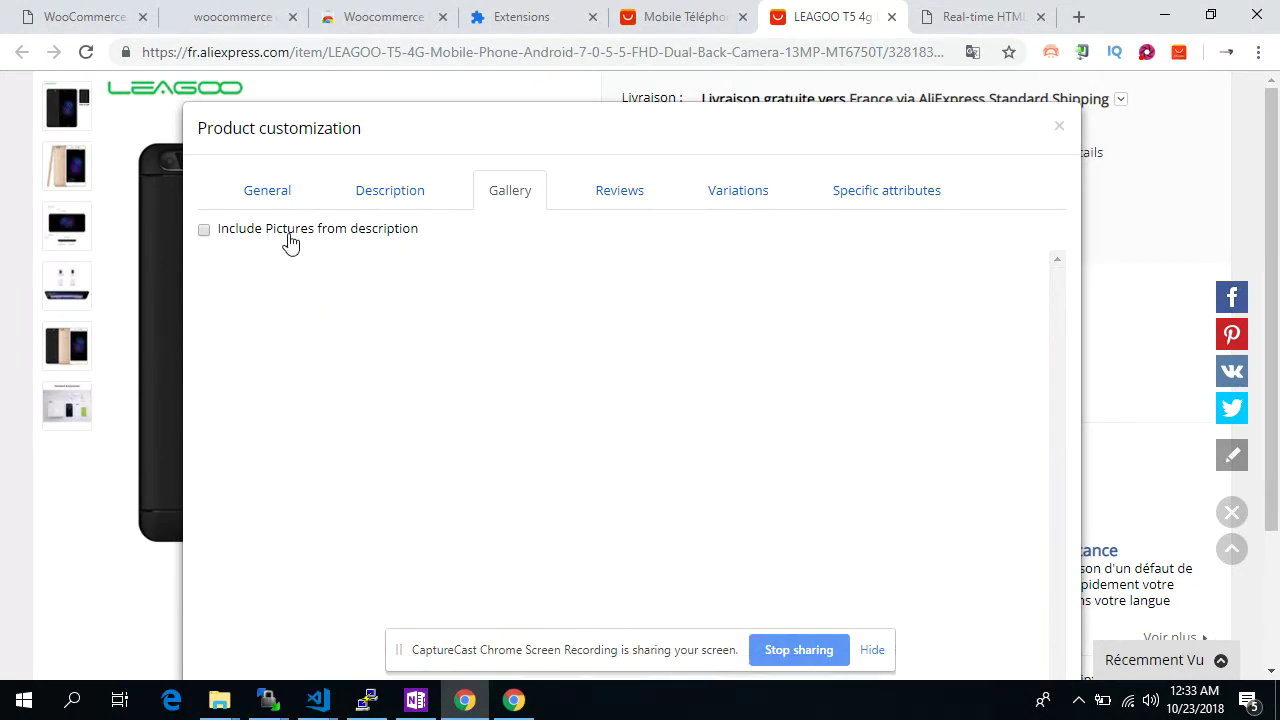
Include pictures from the description in the gallery and remove the four empty rows
{"action": "left_click", "coordinate": [287, 236]}
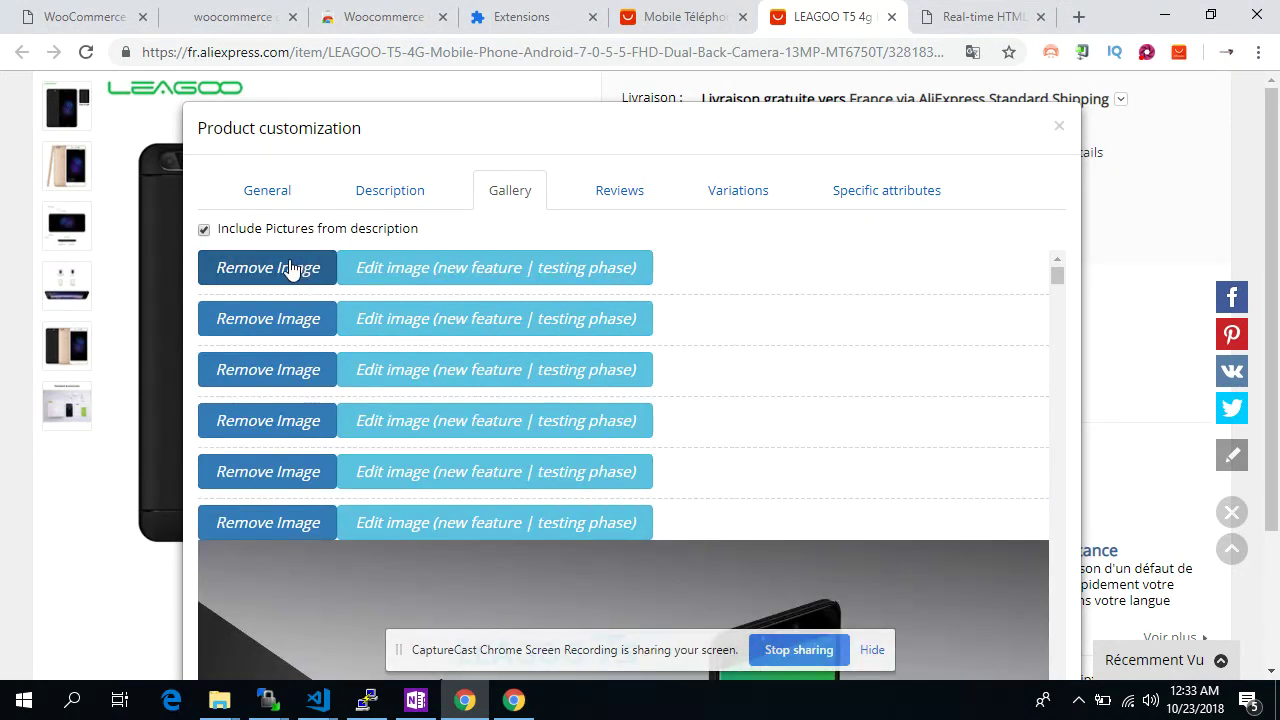
{"action": "left_click", "coordinate": [290, 268]}
{"action": "left_click", "coordinate": [292, 268]}
{"action": "left_click", "coordinate": [292, 268]}
{"action": "left_click", "coordinate": [295, 268]}
{"action": "left_click", "coordinate": [303, 268]}
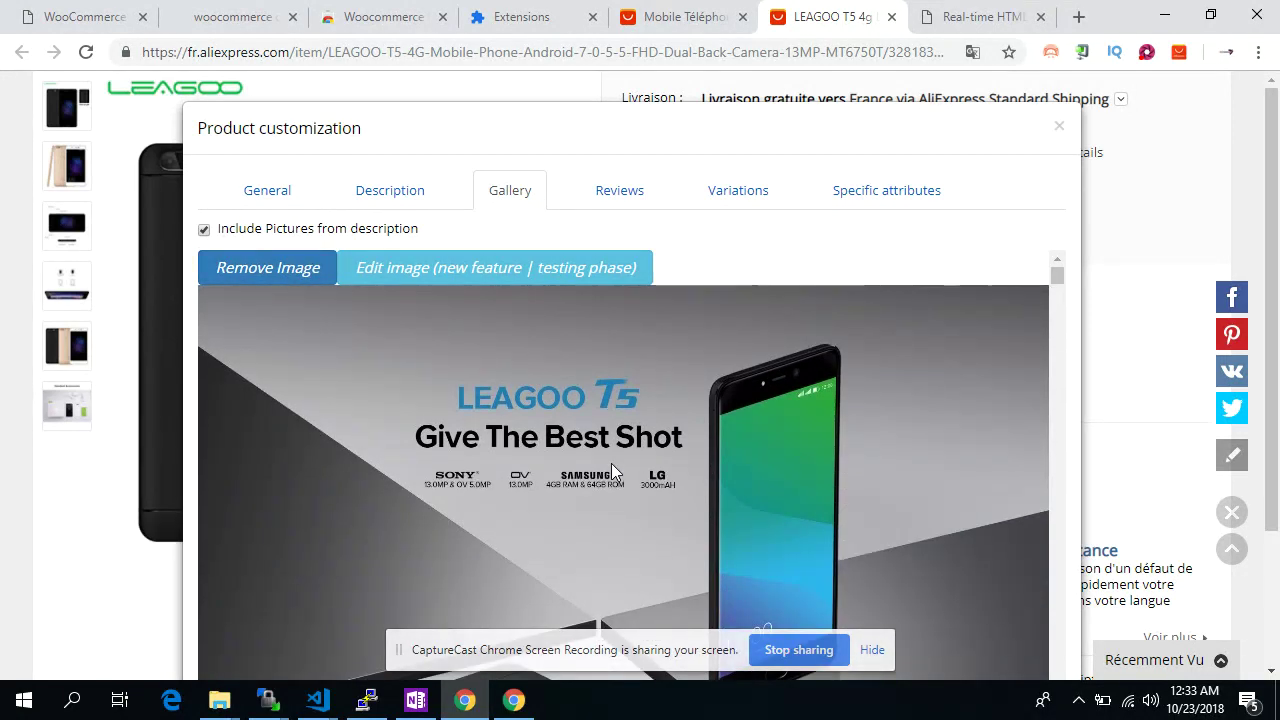
{"action": "scroll", "coordinate": [611, 463], "scroll_direction": "down", "scroll_amount": 9}
{"action": "scroll", "coordinate": [611, 463], "scroll_direction": "up", "scroll_amount": 9}
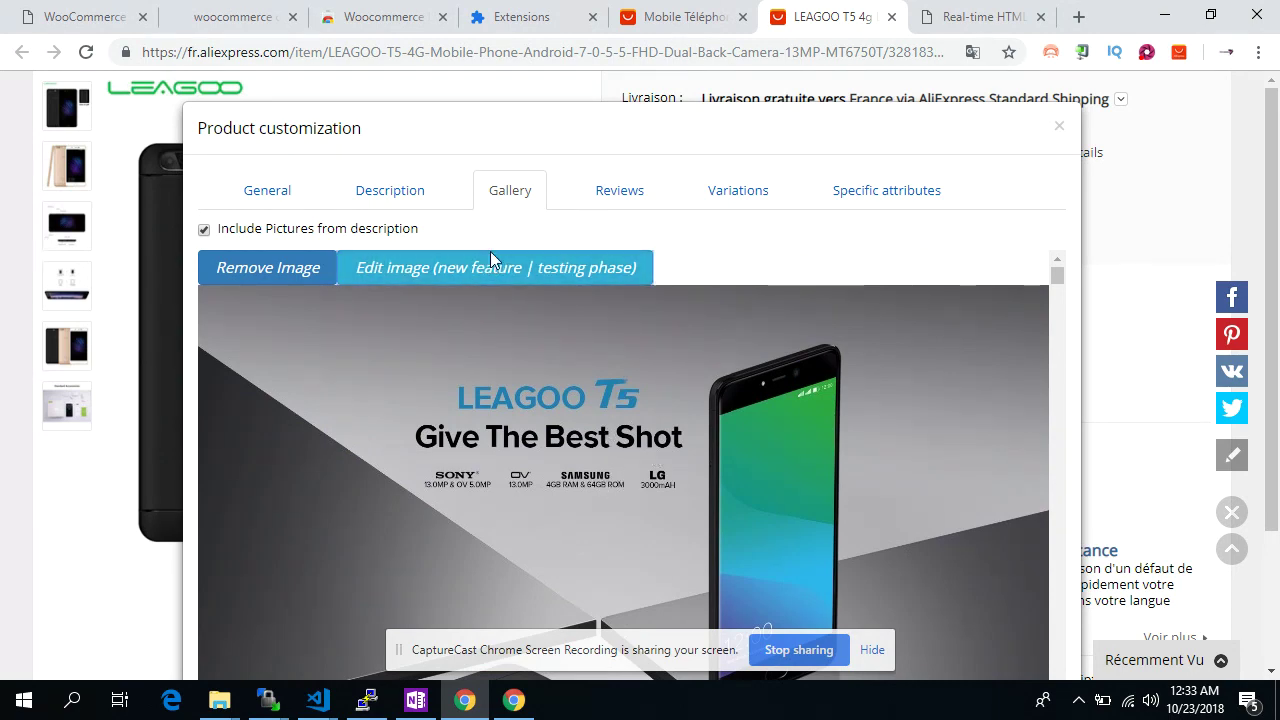
{"action": "left_click", "coordinate": [490, 262]}
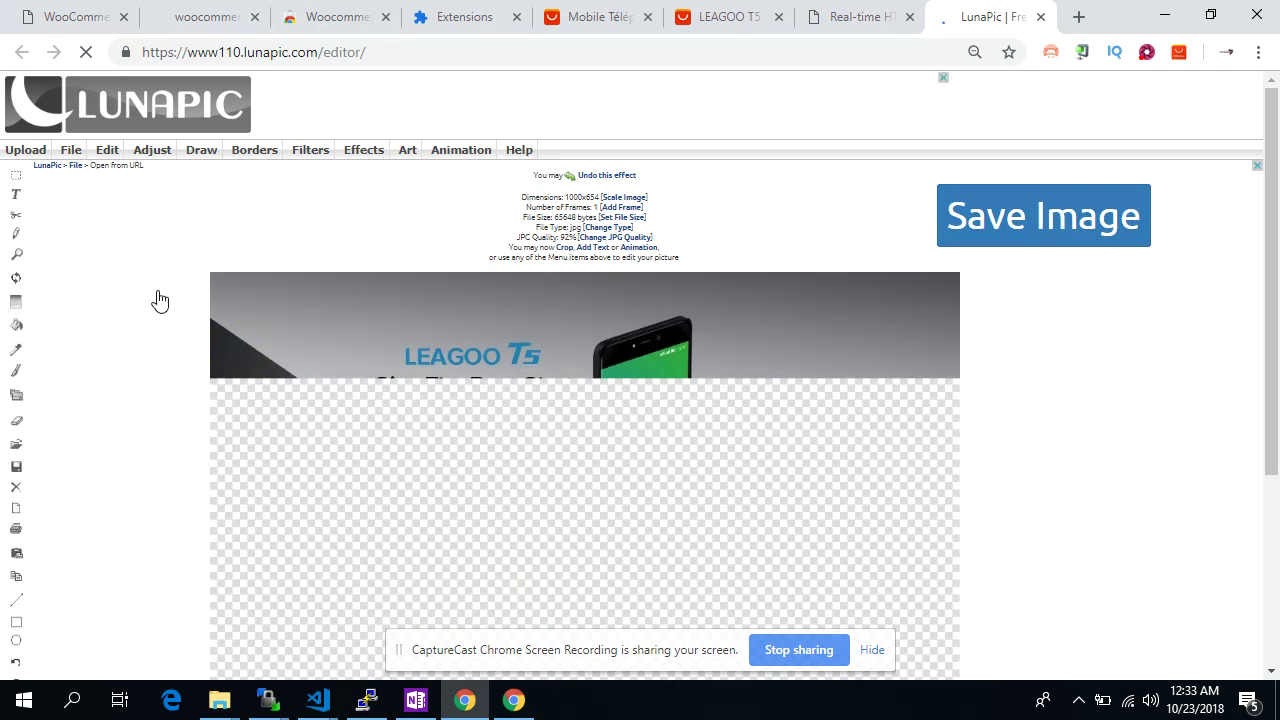
Erase the LEAGOO T5 logo from the banner in LunaPic using Remove & Inpaint
{"action": "scroll", "coordinate": [149, 314], "scroll_direction": "down", "scroll_amount": 1}
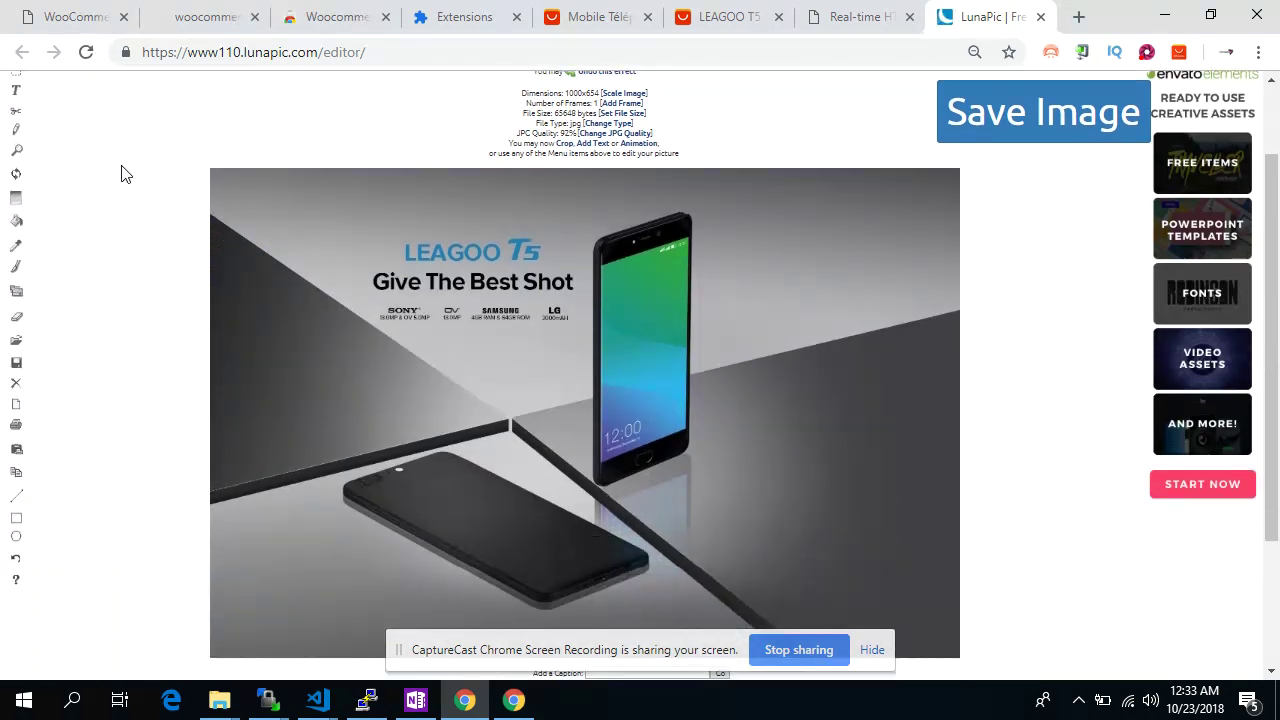
{"action": "scroll", "coordinate": [121, 174], "scroll_direction": "up", "scroll_amount": 1}
{"action": "mouse_move", "coordinate": [112, 150]}
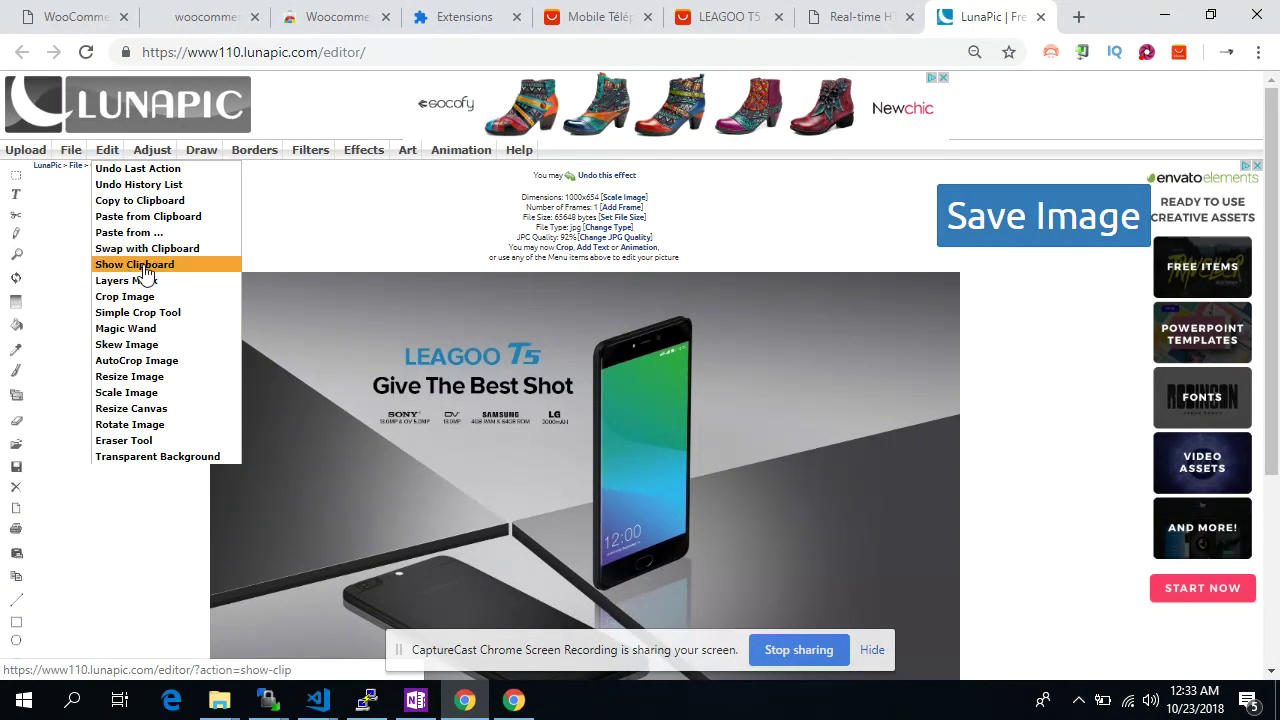
{"action": "left_click", "coordinate": [137, 297]}
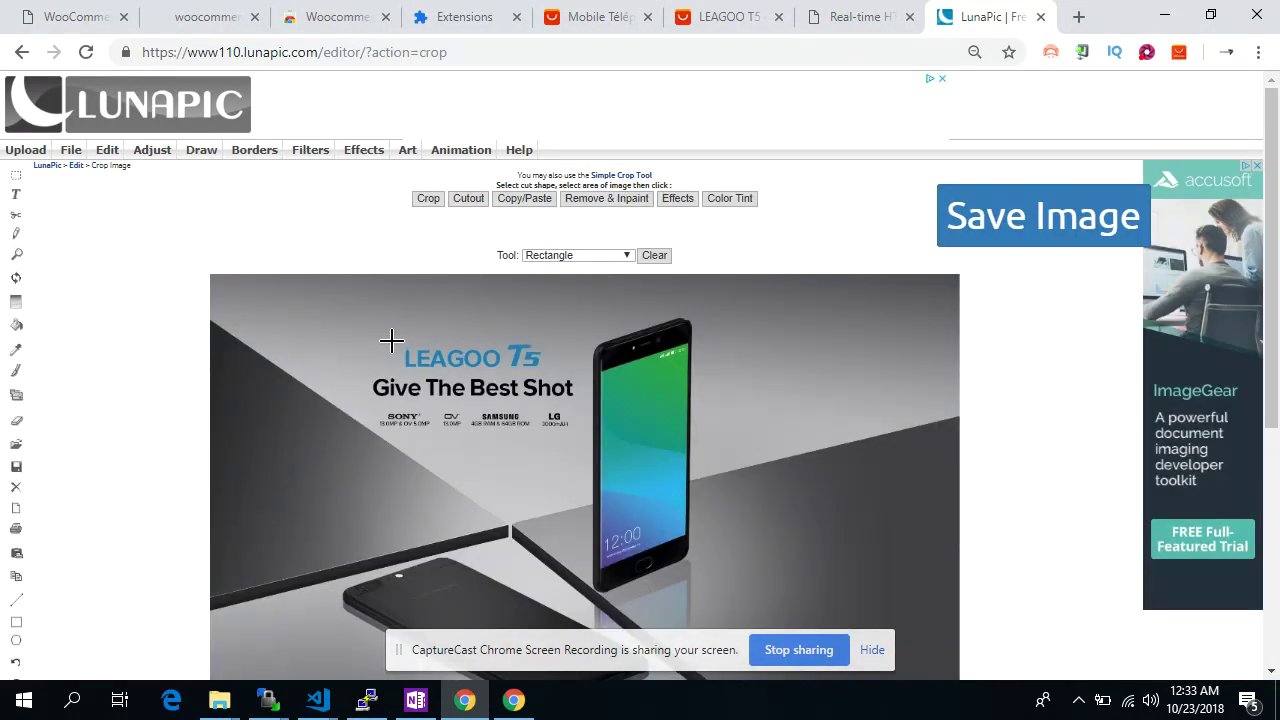
{"action": "left_click_drag", "start_coordinate": [528, 370], "coordinate": [551, 372]}
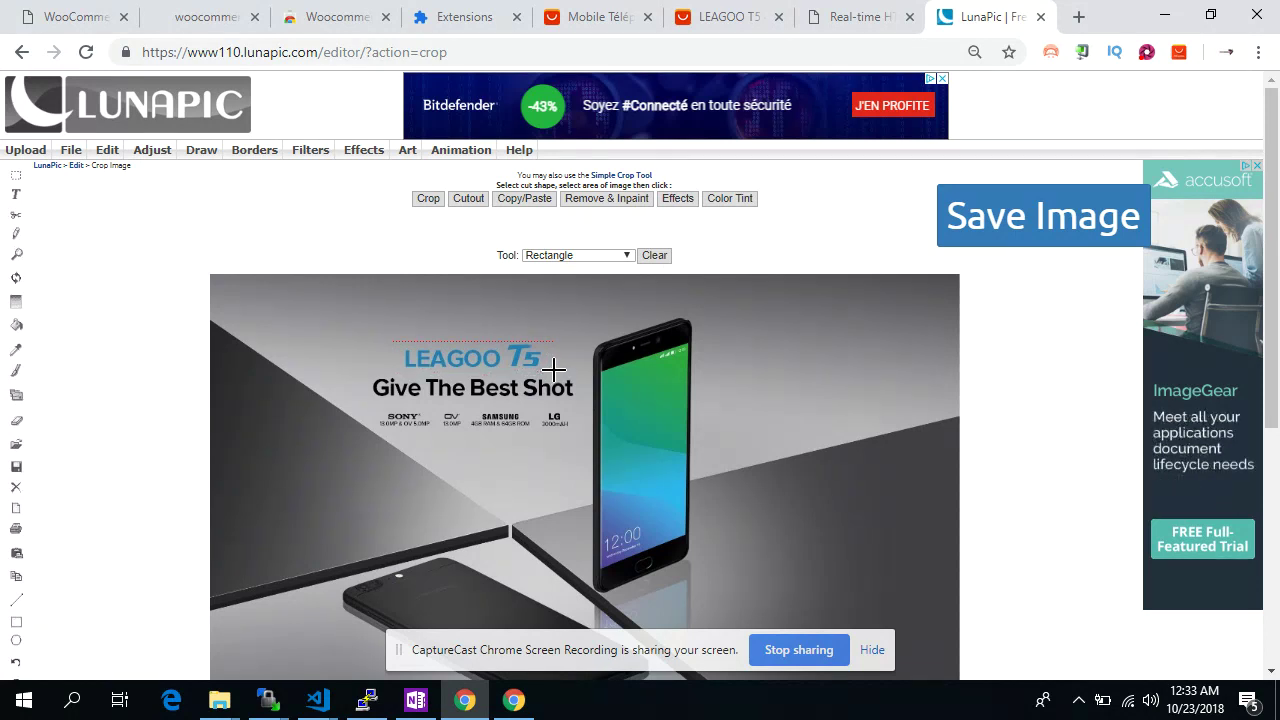
{"action": "left_click", "coordinate": [590, 200]}
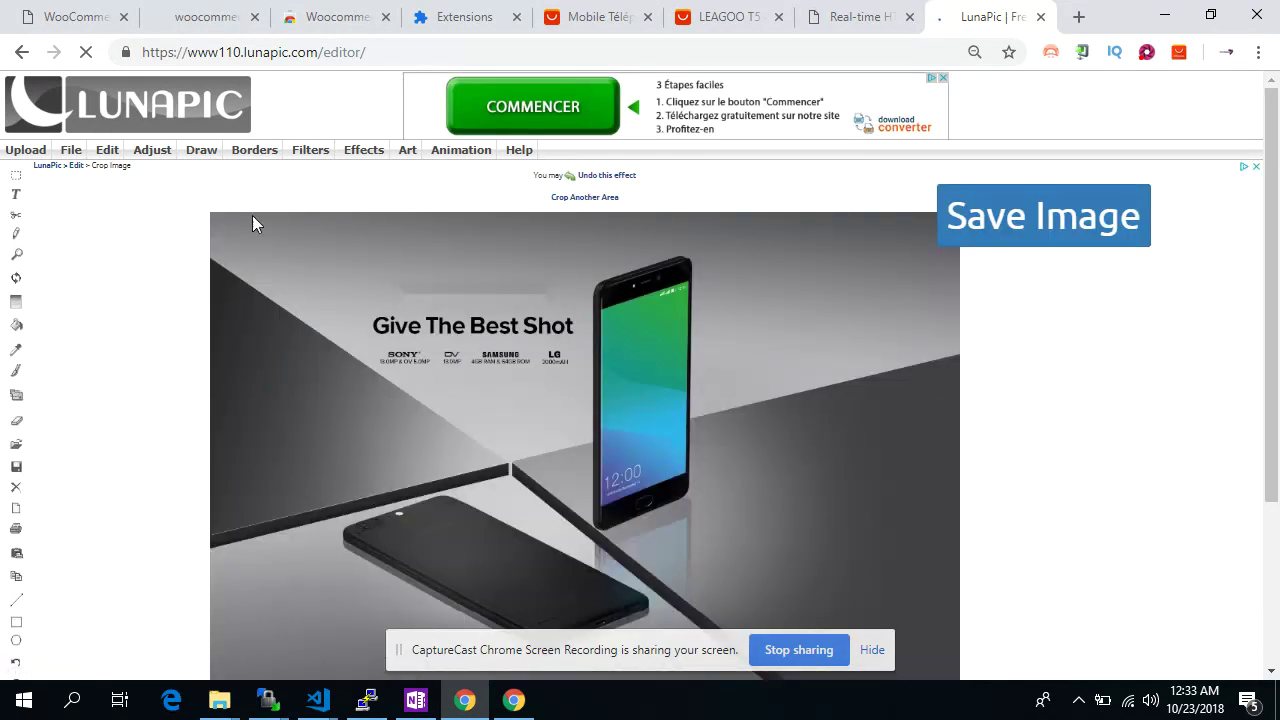
Place a trial 'iphone' caption on the phone screen with the Text Tool
{"action": "left_click", "coordinate": [20, 197]}
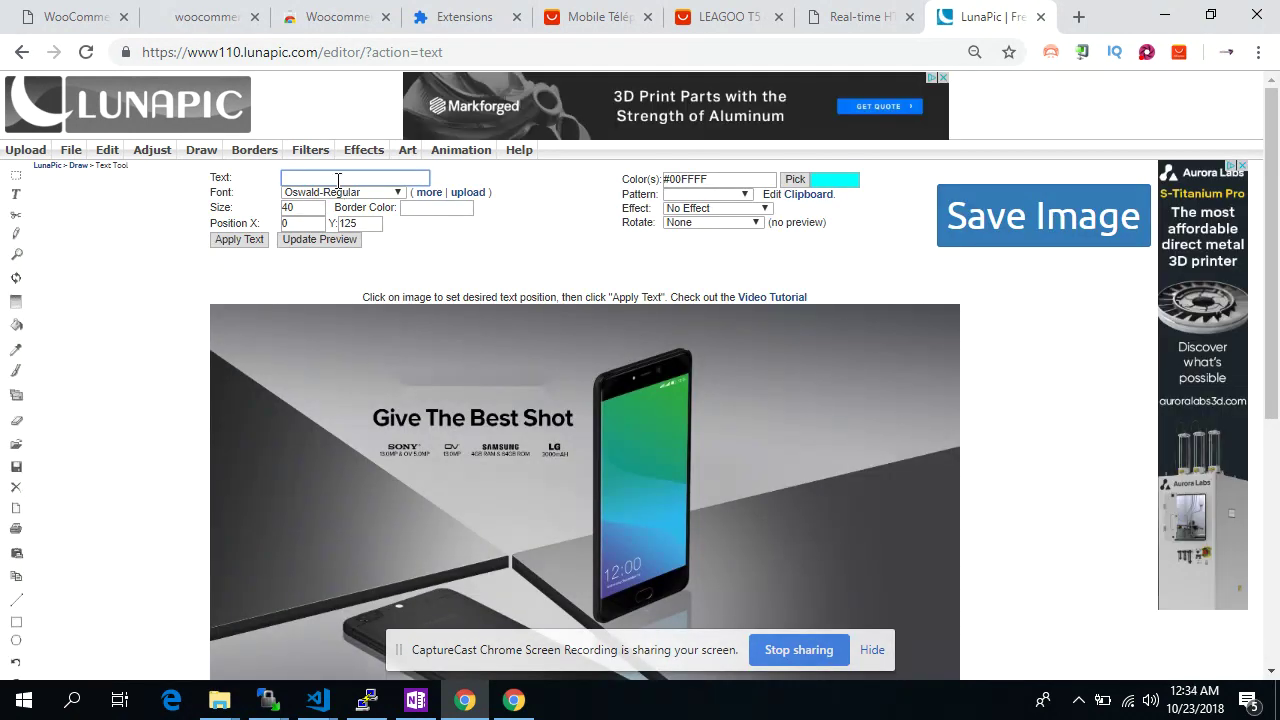
{"action": "left_click", "coordinate": [338, 180]}
{"action": "key", "text": "Escape"}
{"action": "left_click", "coordinate": [531, 259]}
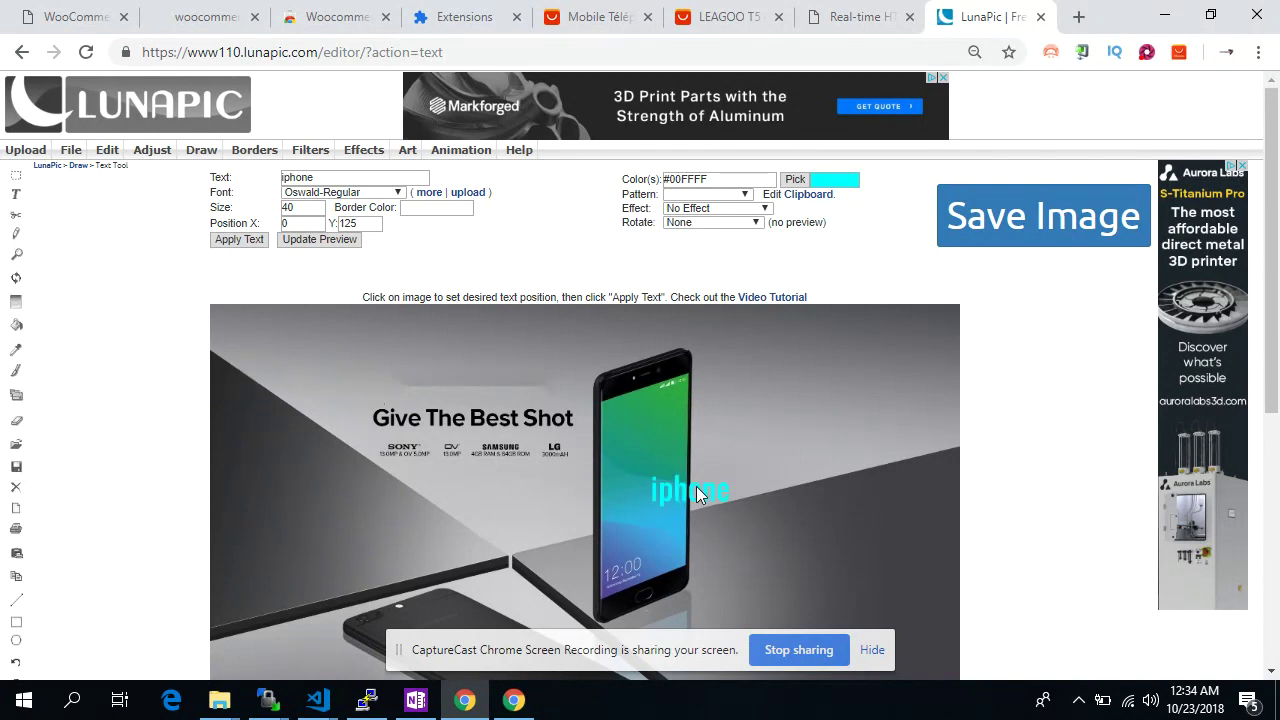
{"action": "left_click", "coordinate": [652, 490]}
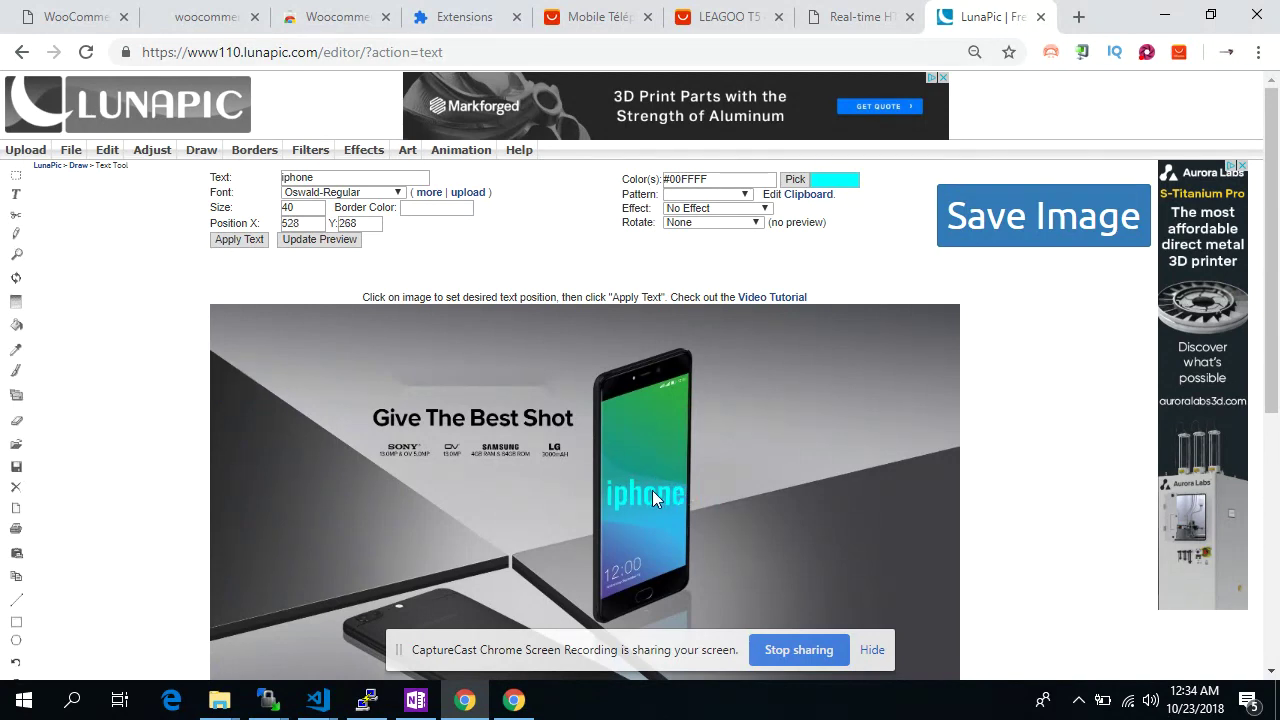
Replace it with cyan 'wooshark store' in Oswald-Regular 40 above the headline and apply
{"action": "double_click", "coordinate": [360, 178]}
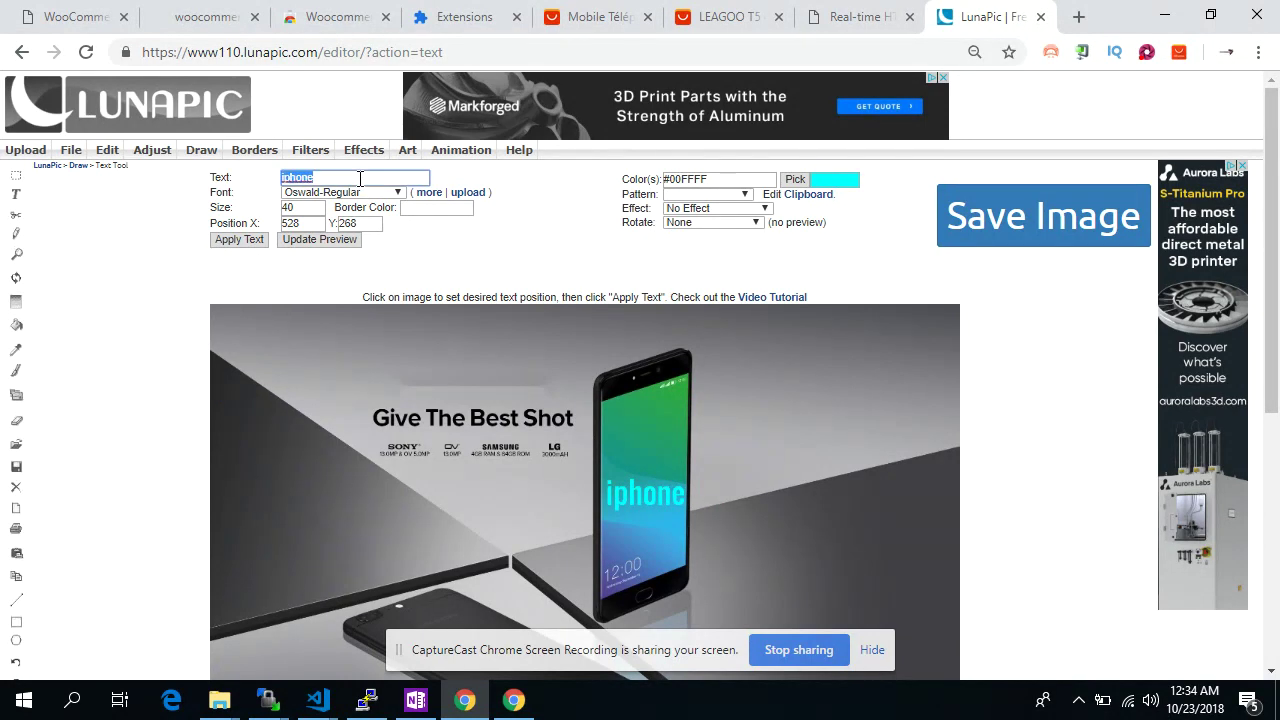
{"action": "type", "text": "wo"}
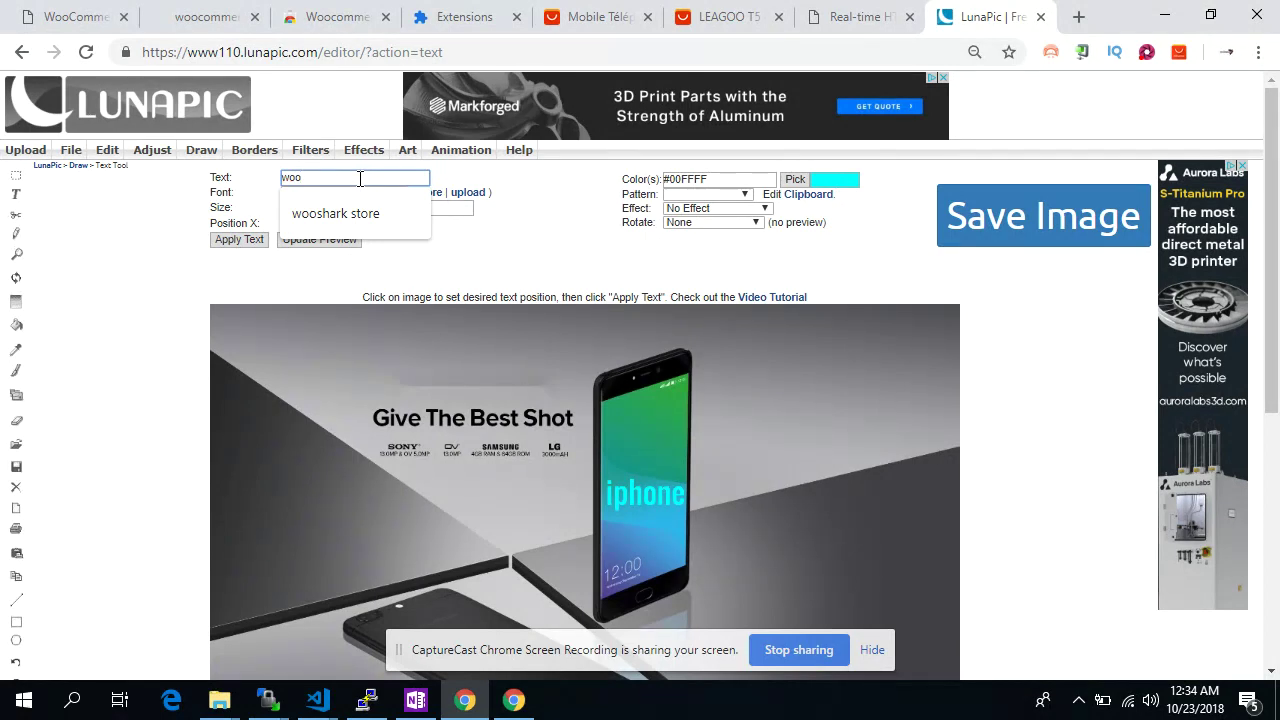
{"action": "type", "text": "o"}
{"action": "left_click", "coordinate": [345, 213]}
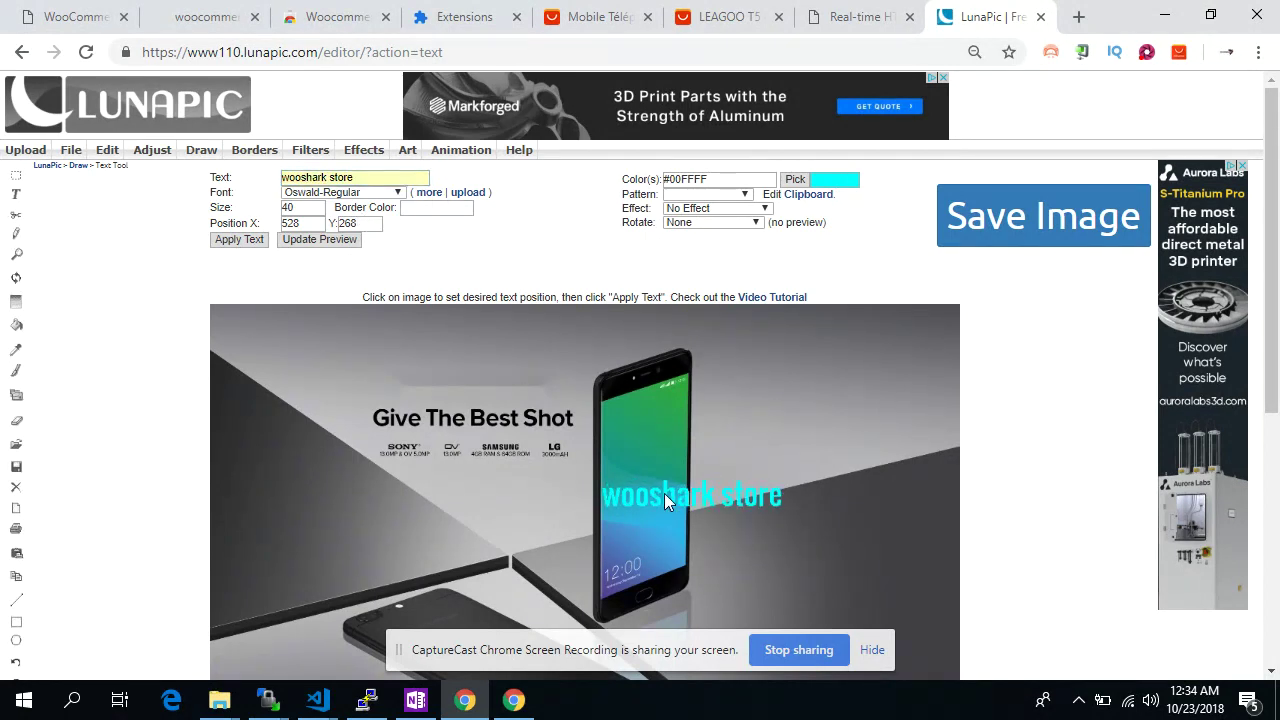
{"action": "left_click", "coordinate": [458, 369]}
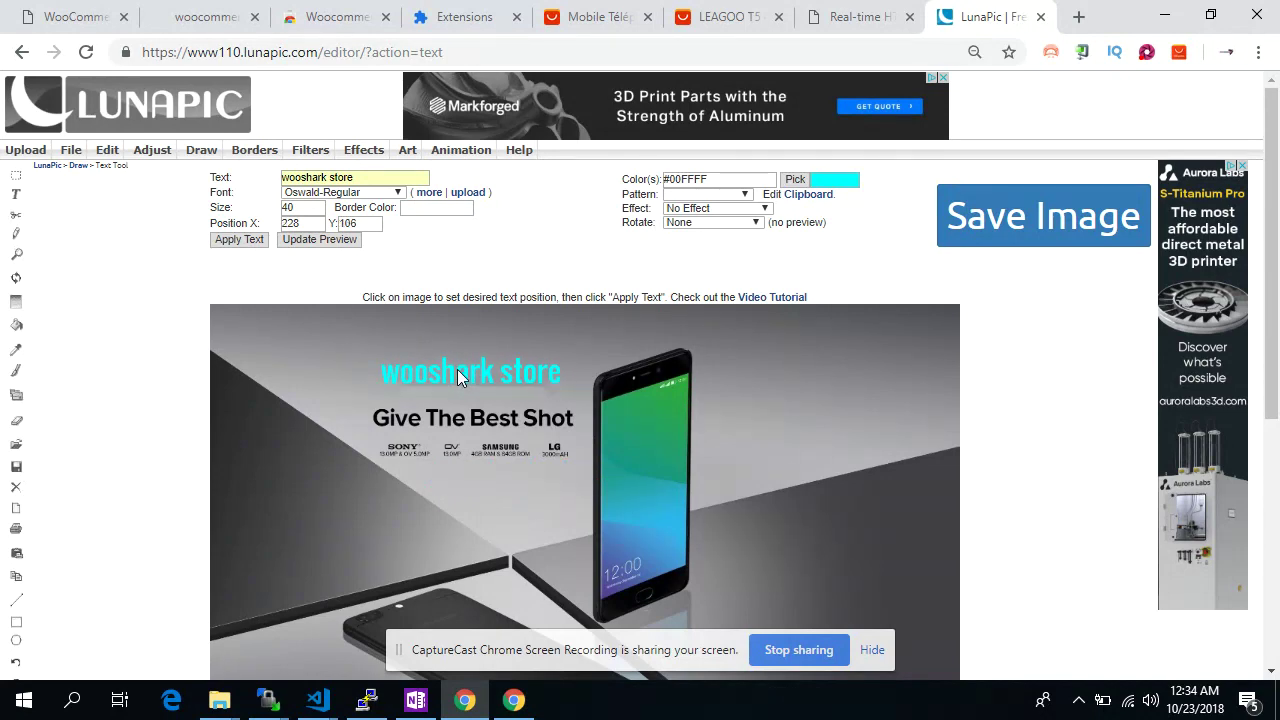
{"action": "scroll", "coordinate": [524, 458], "scroll_direction": "down", "scroll_amount": 3}
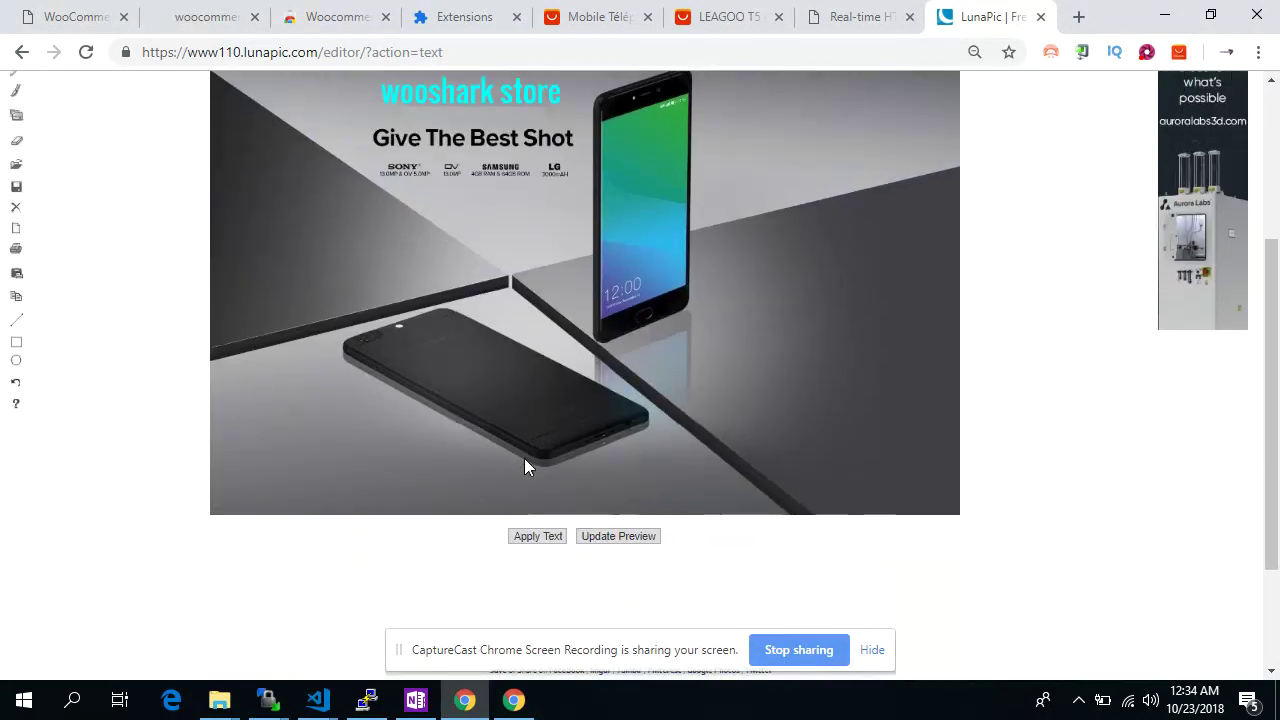
{"action": "scroll", "coordinate": [524, 458], "scroll_direction": "up", "scroll_amount": 2}
{"action": "scroll", "coordinate": [415, 183], "scroll_direction": "up", "scroll_amount": 1}
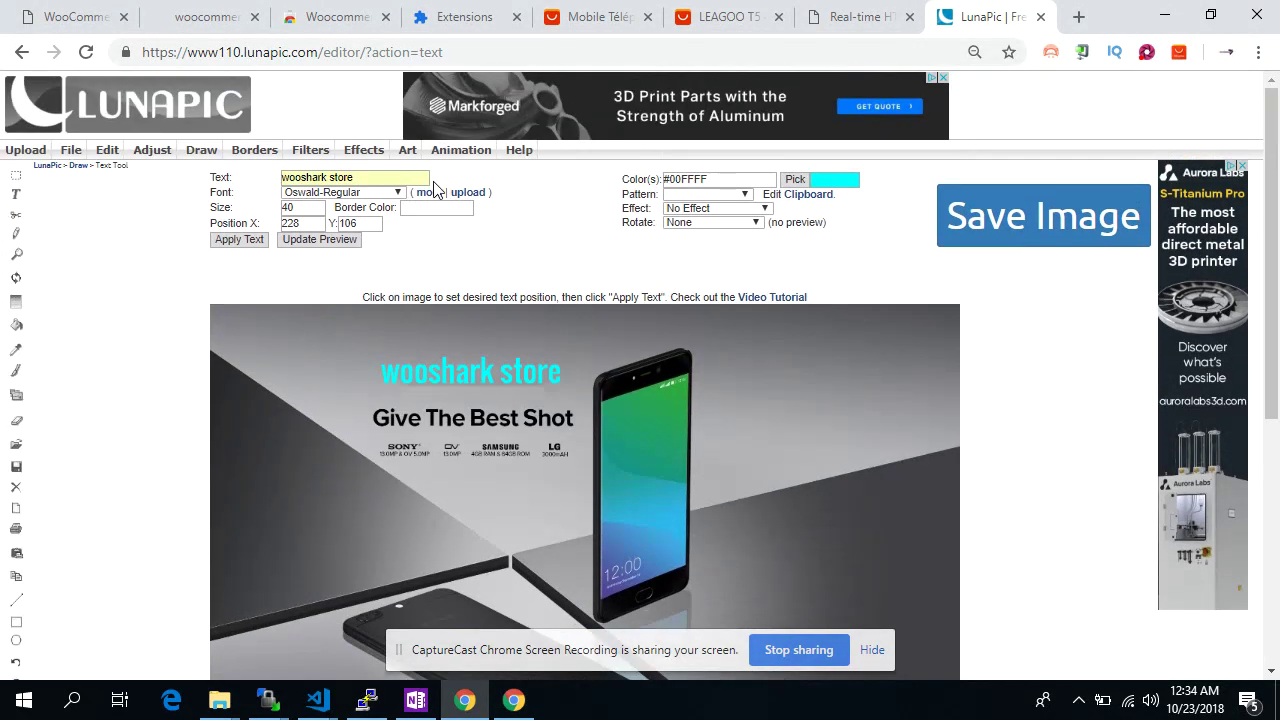
{"action": "left_click", "coordinate": [243, 239]}
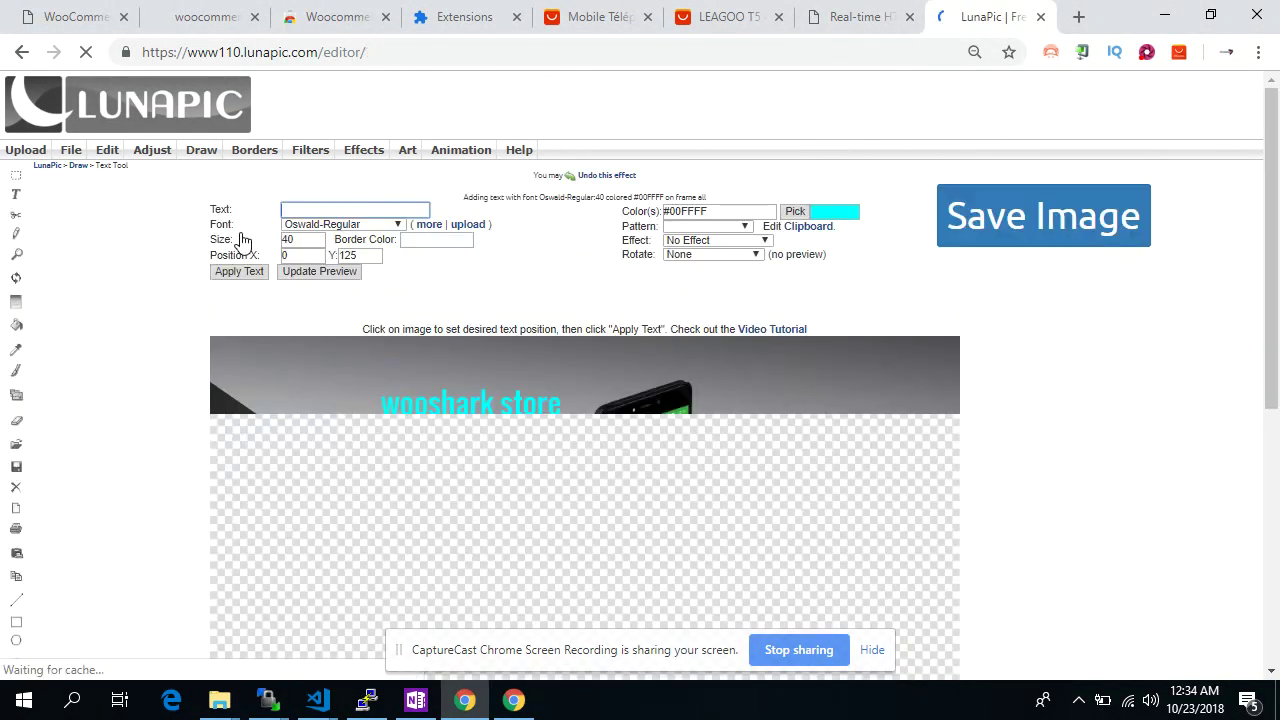
Browse LunaPic's Effects, Adjust, Draw and Clipart options, then return to the phone banner
{"action": "left_click", "coordinate": [377, 151]}
{"action": "left_click", "coordinate": [160, 150]}
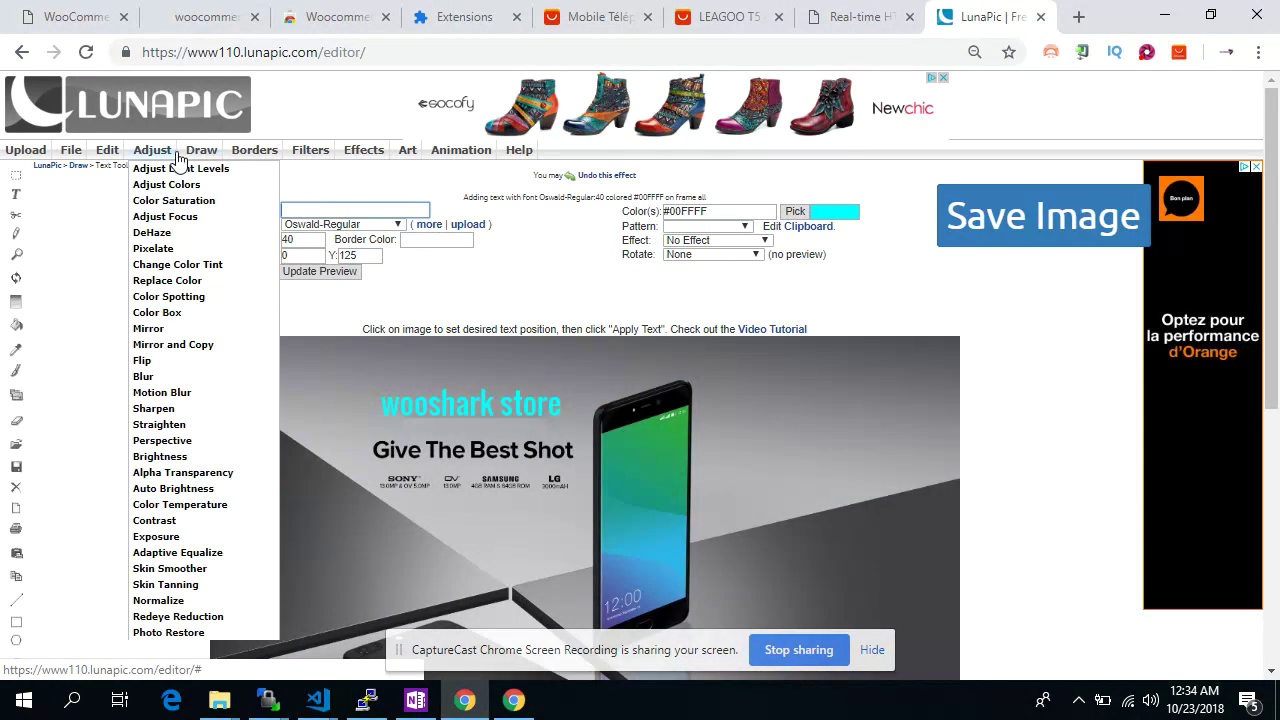
{"action": "left_click", "coordinate": [203, 154]}
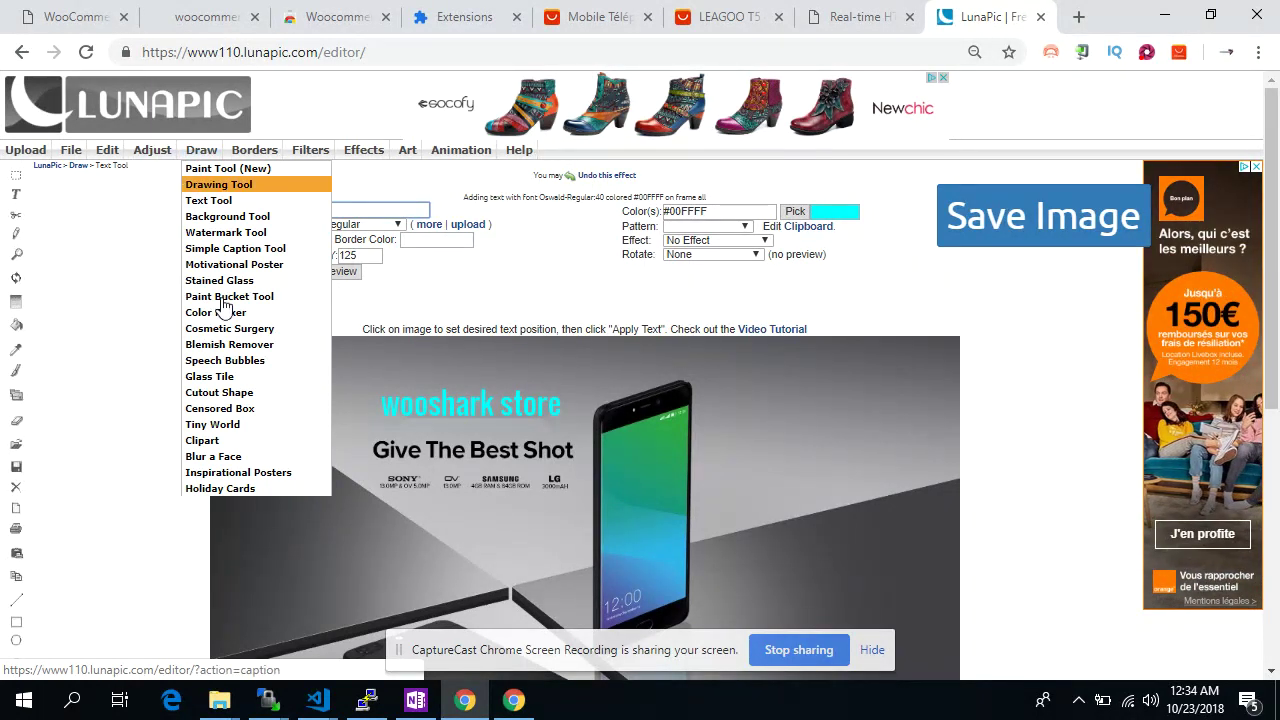
{"action": "left_click", "coordinate": [214, 442]}
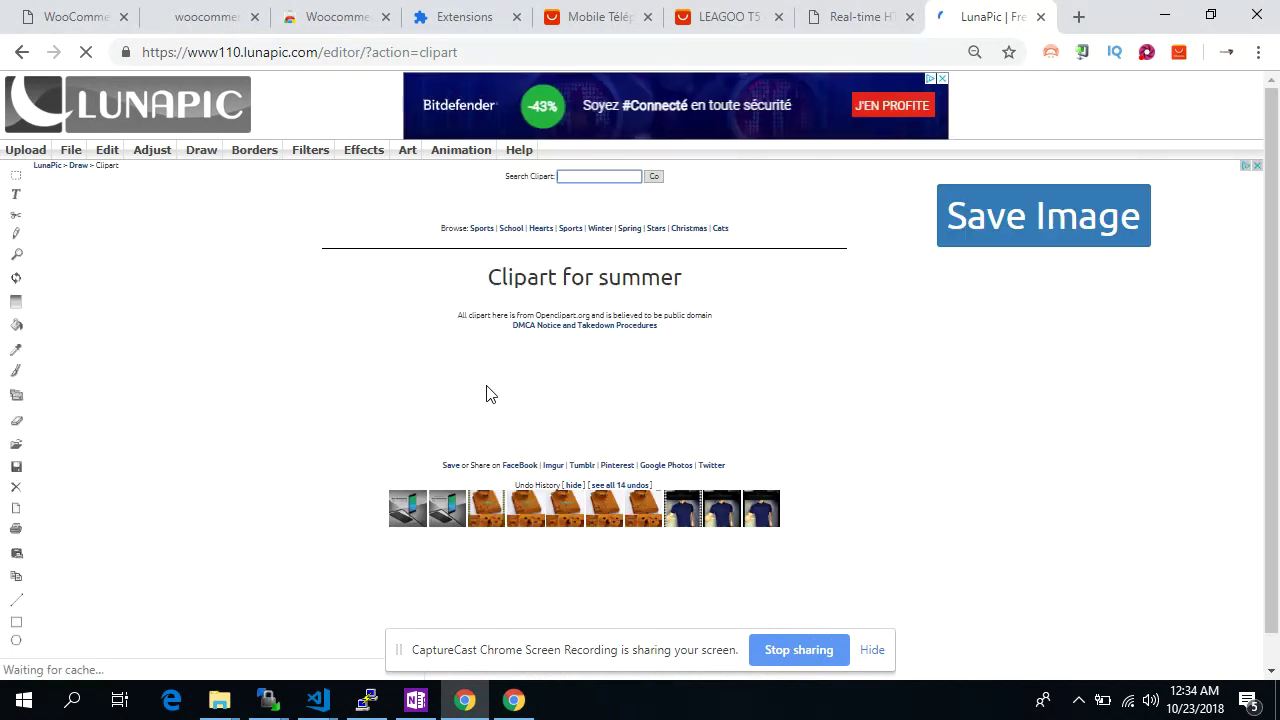
{"action": "scroll", "coordinate": [489, 393], "scroll_direction": "down", "scroll_amount": 1}
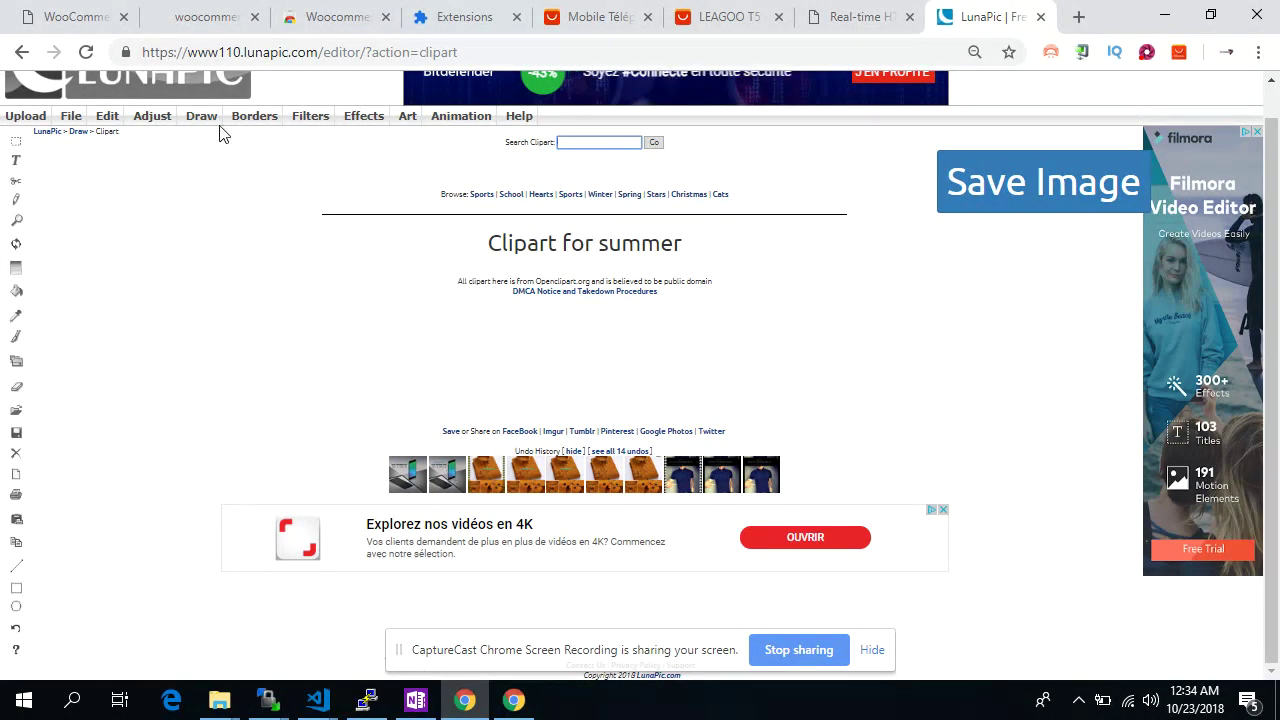
{"action": "left_click", "coordinate": [47, 70]}
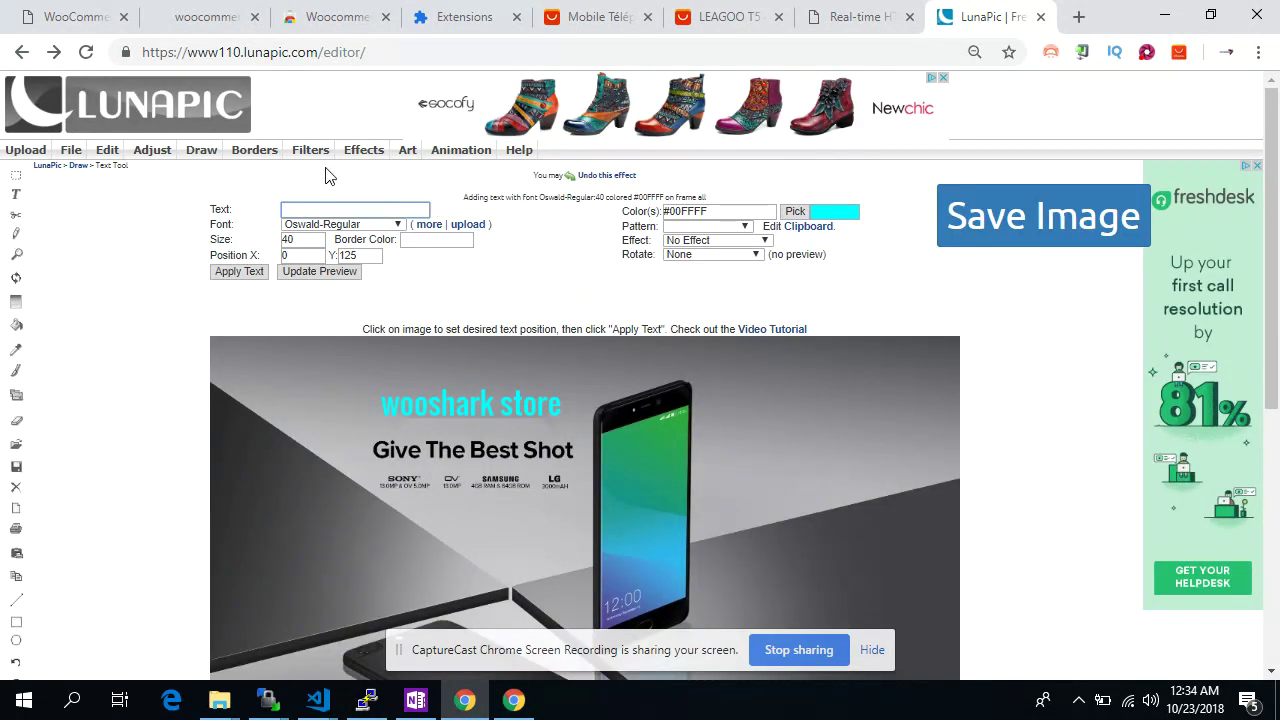
{"action": "mouse_move", "coordinate": [360, 160]}
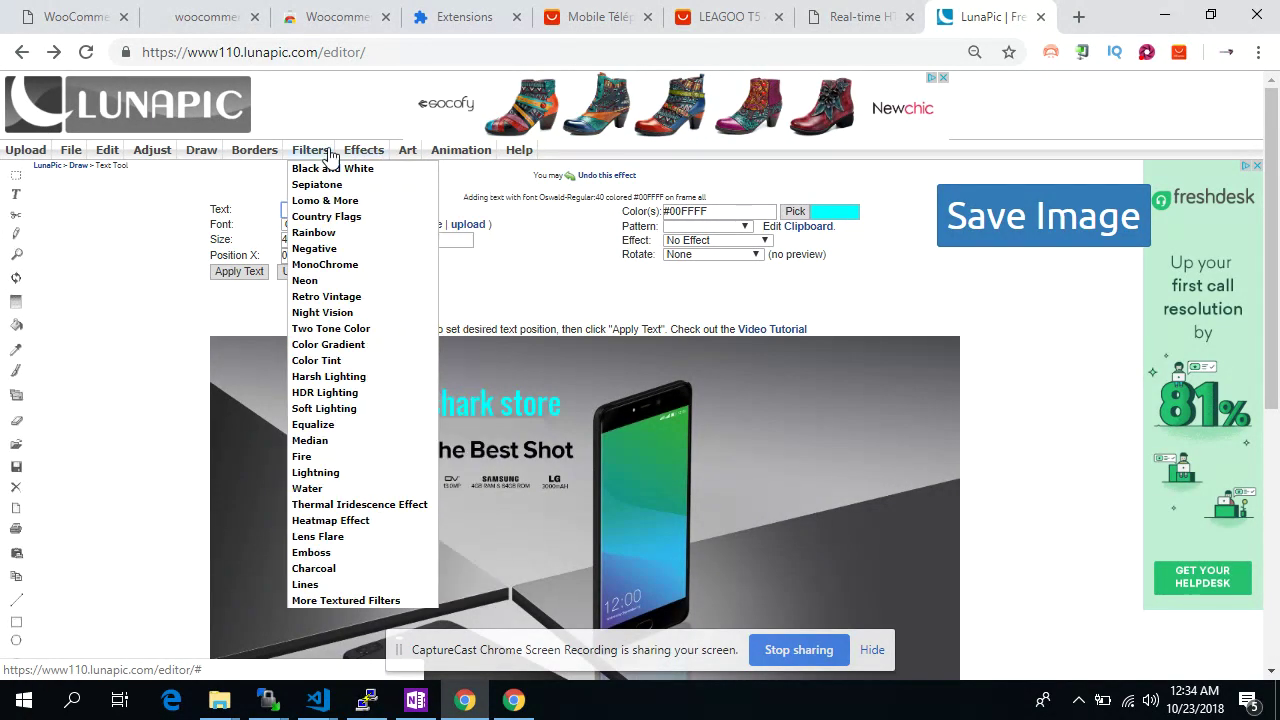
Frame the banner with the cattleya-07J orchid Border Art and save it back to Wooshark
{"action": "mouse_move", "coordinate": [256, 152]}
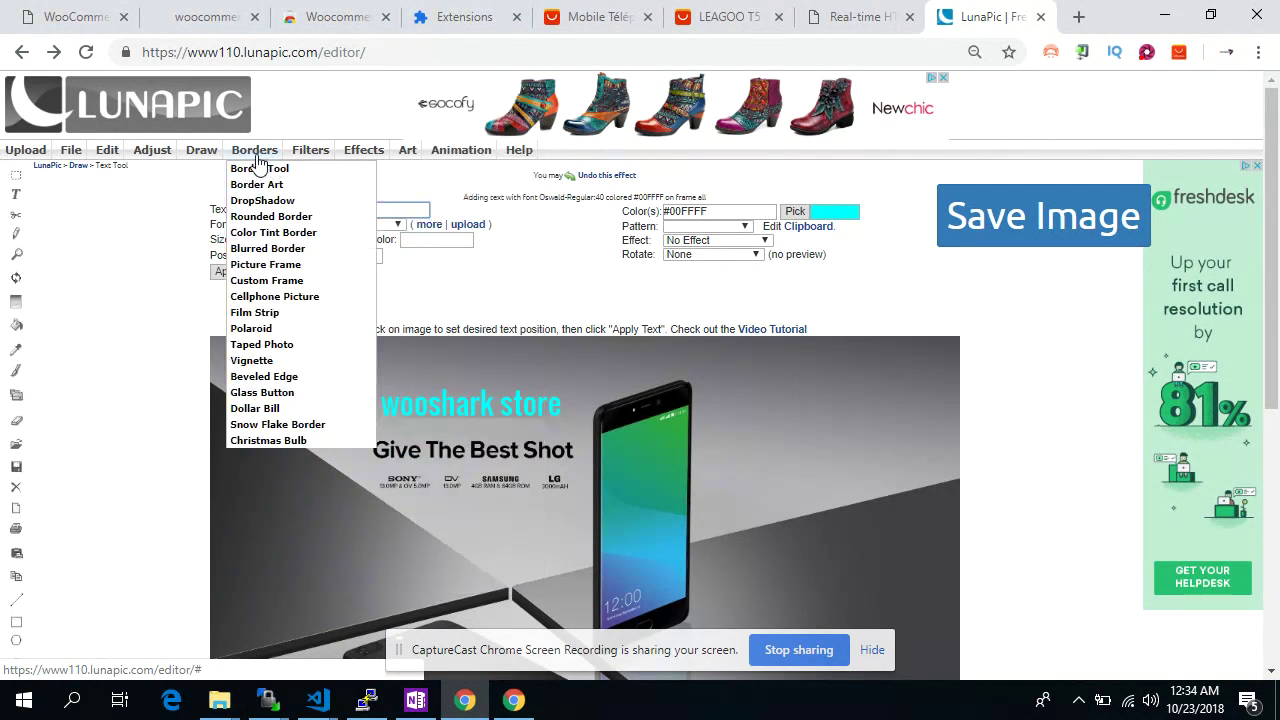
{"action": "left_click", "coordinate": [283, 185]}
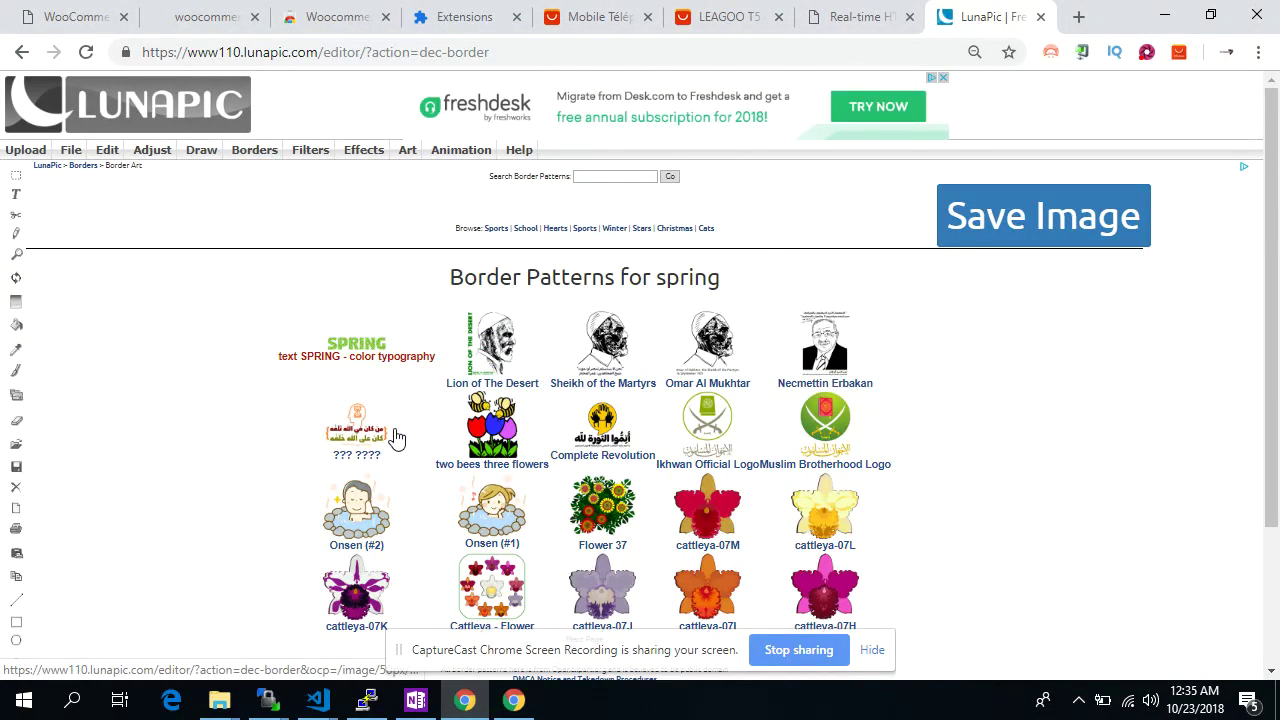
{"action": "scroll", "coordinate": [502, 466], "scroll_direction": "down", "scroll_amount": 1}
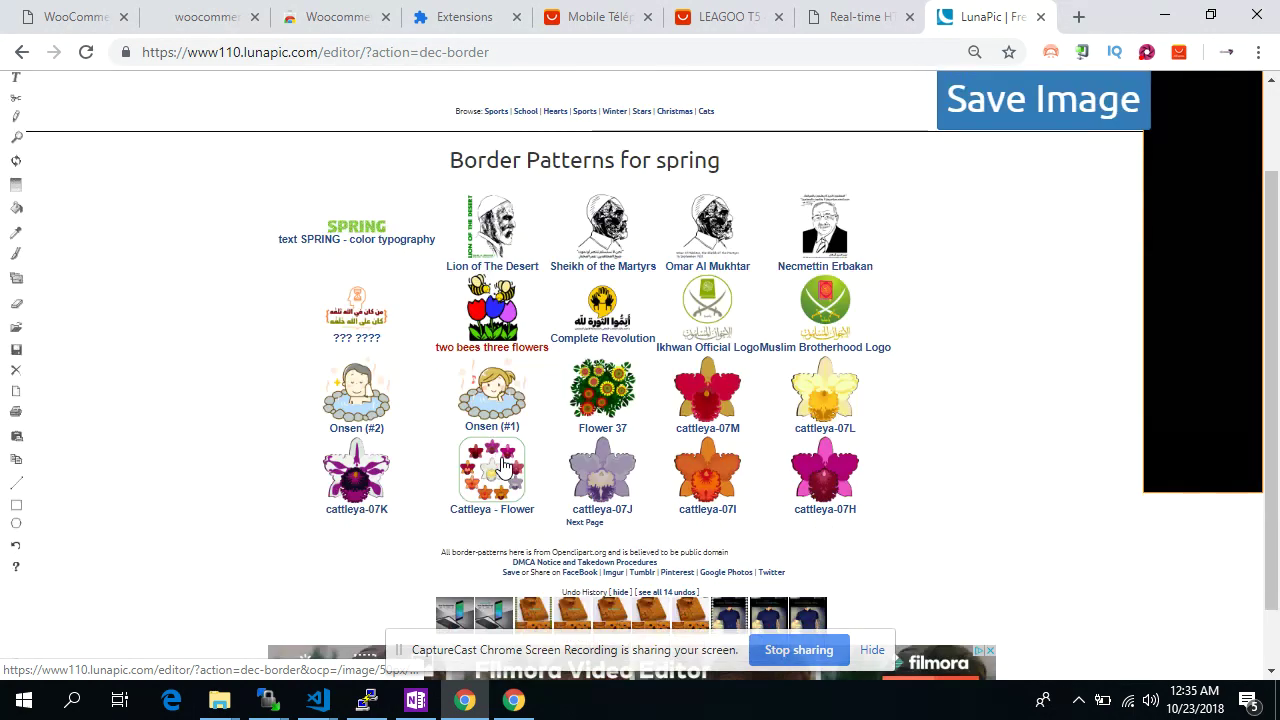
{"action": "left_click", "coordinate": [598, 463]}
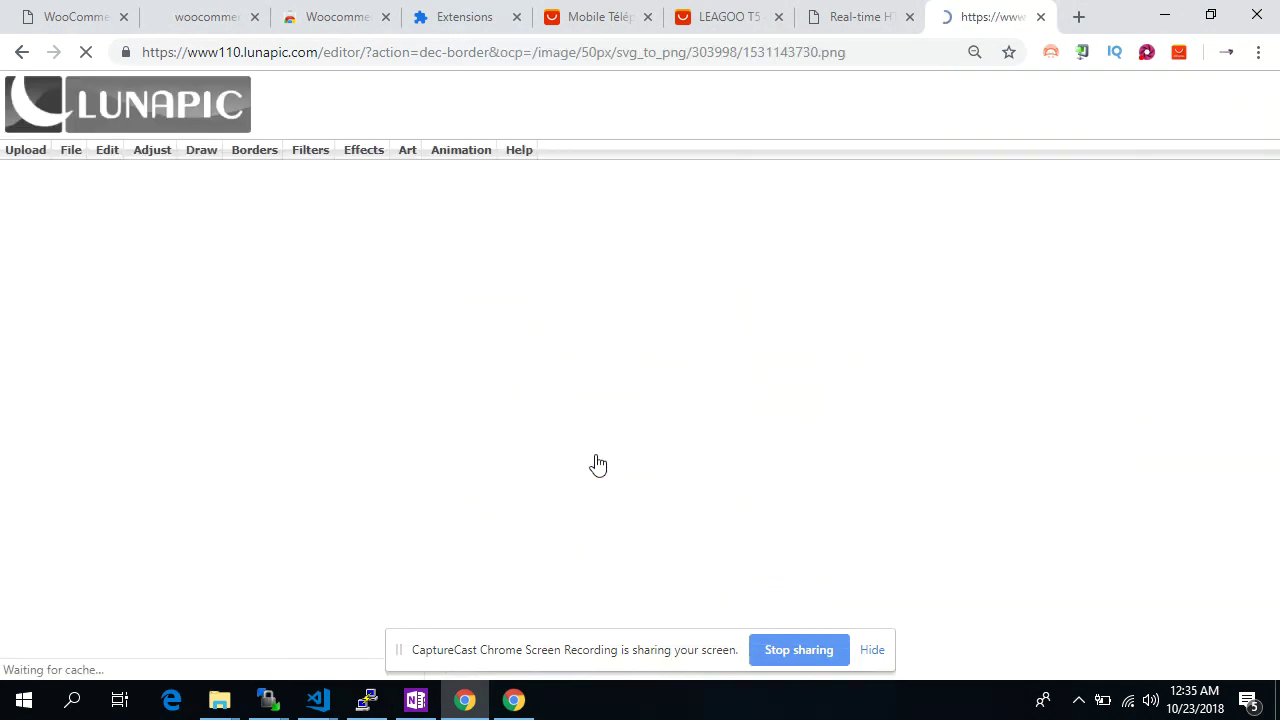
{"action": "scroll", "coordinate": [197, 489], "scroll_direction": "down", "scroll_amount": 1}
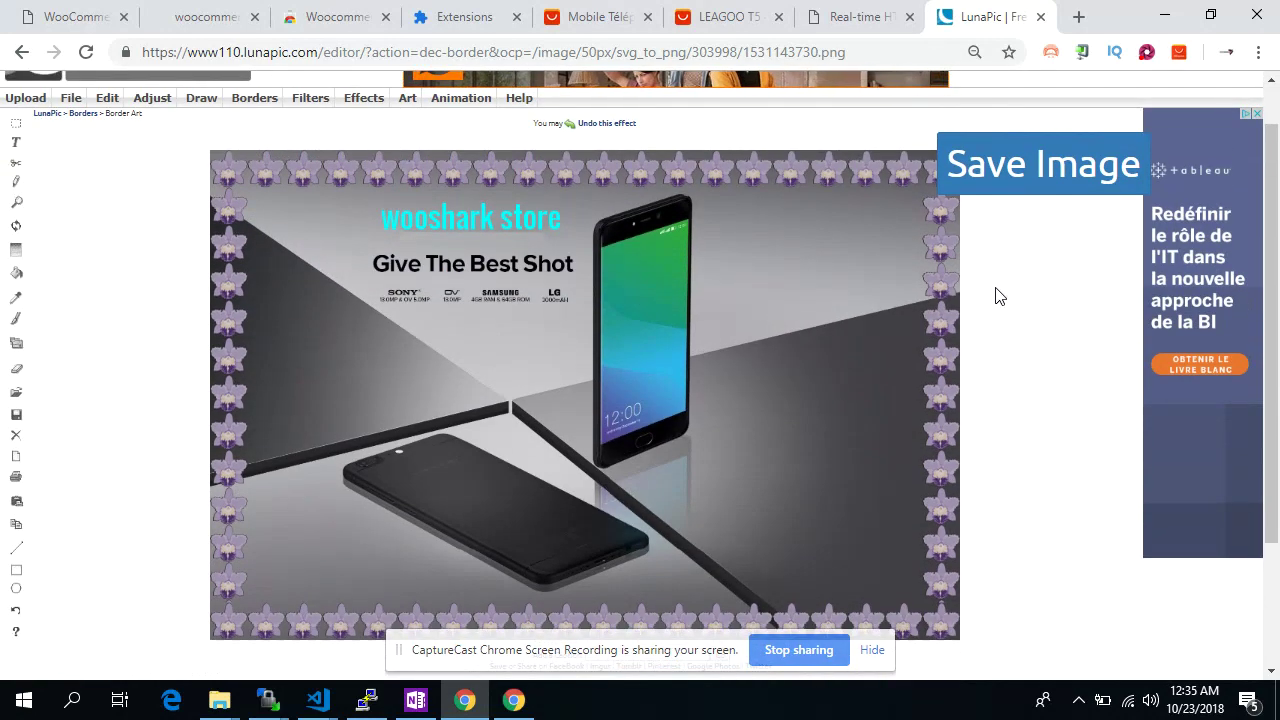
{"action": "left_click", "coordinate": [1056, 172]}
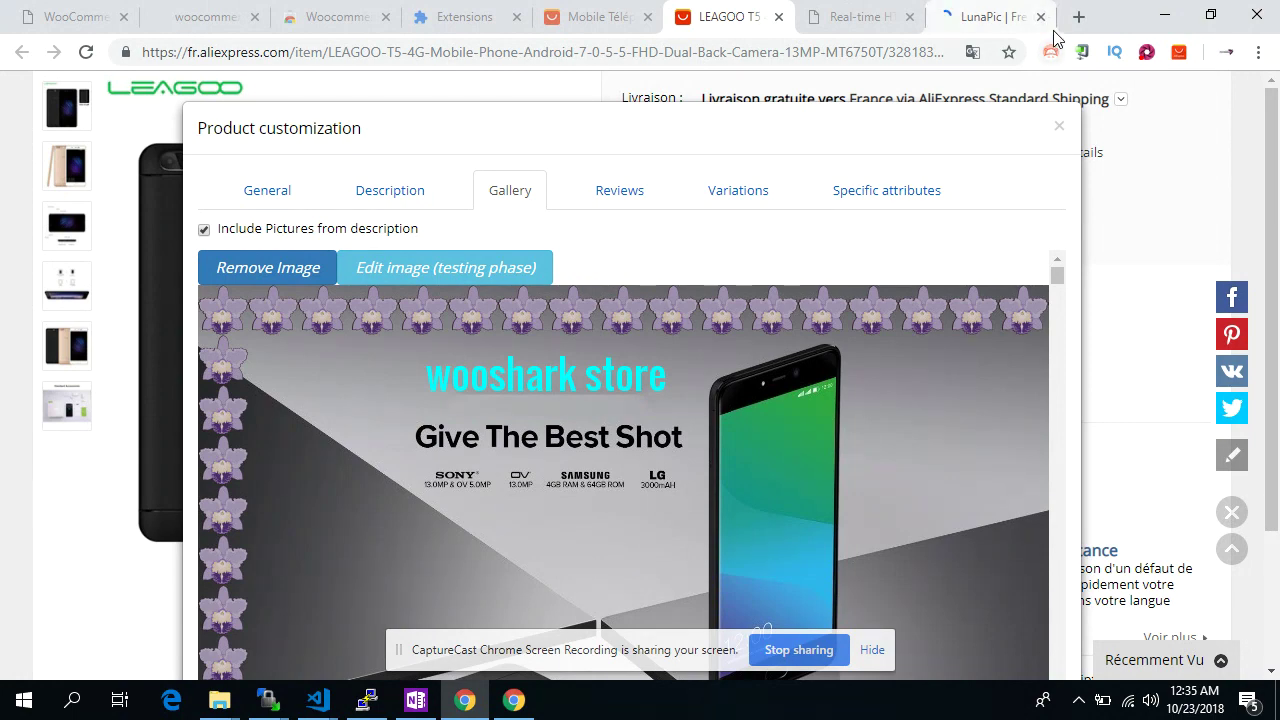
Close LunaPic and remove the eleven unwanted description pictures, including camera and fingerprint, from the gallery
{"action": "left_click", "coordinate": [1040, 17]}
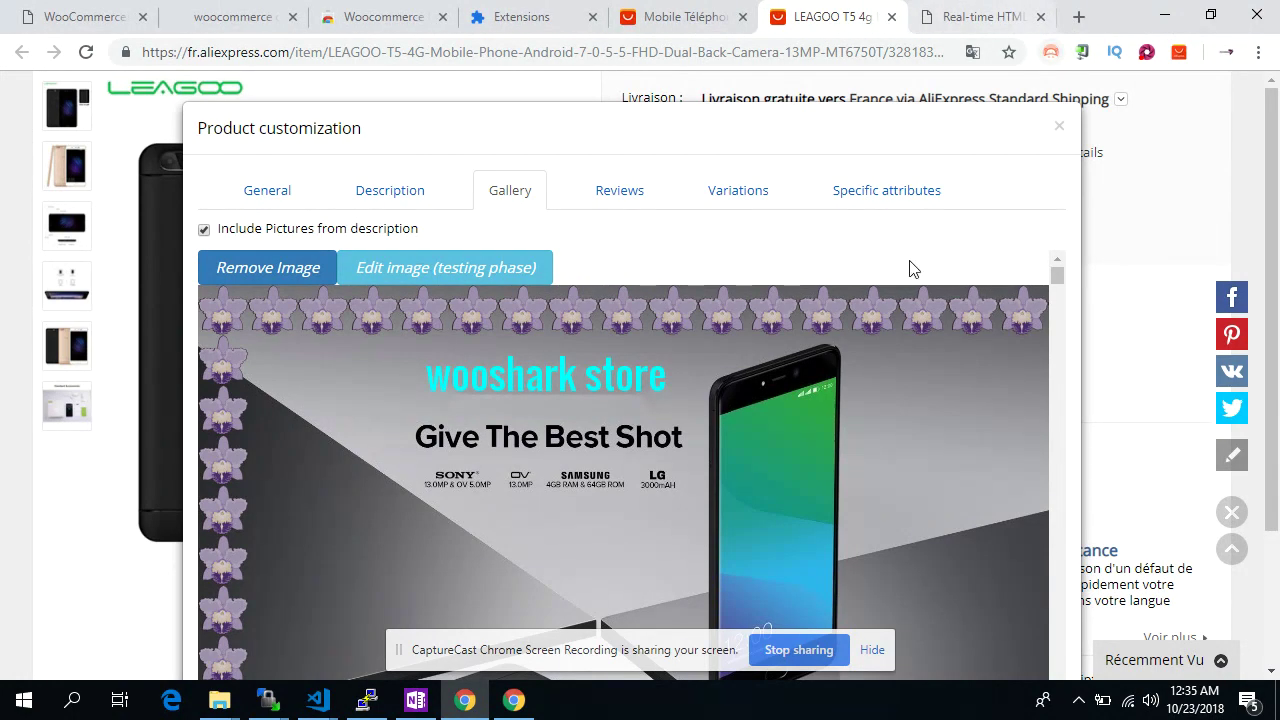
{"action": "scroll", "coordinate": [910, 262], "scroll_direction": "down", "scroll_amount": 5}
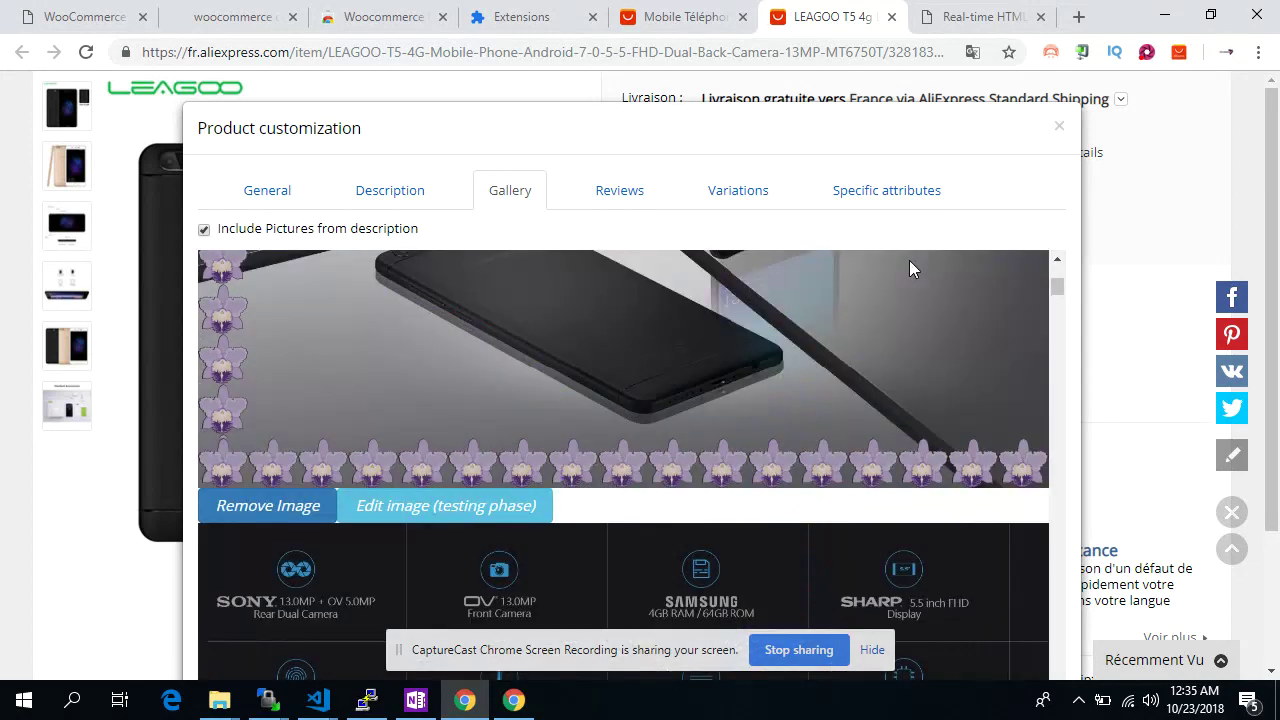
{"action": "scroll", "coordinate": [909, 260], "scroll_direction": "down", "scroll_amount": 5}
{"action": "scroll", "coordinate": [909, 260], "scroll_direction": "down", "scroll_amount": 3}
{"action": "scroll", "coordinate": [909, 260], "scroll_direction": "up", "scroll_amount": 3}
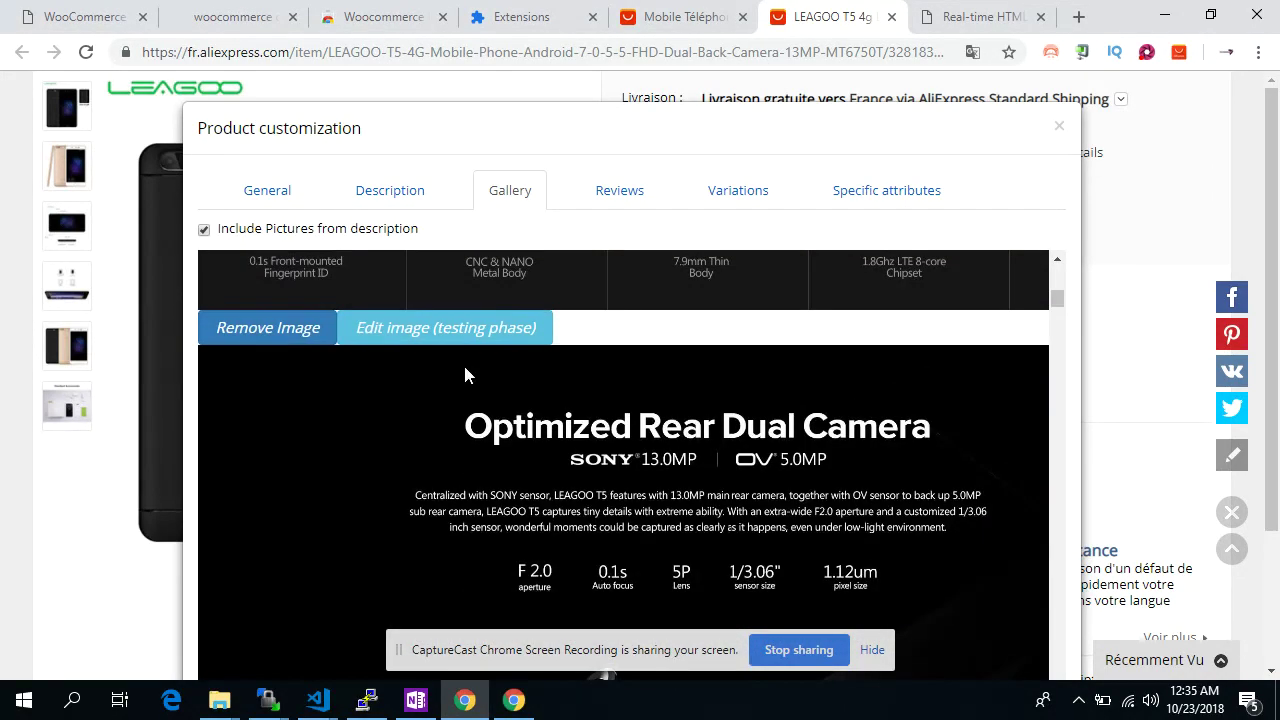
{"action": "left_click", "coordinate": [280, 334]}
{"action": "left_click", "coordinate": [280, 334]}
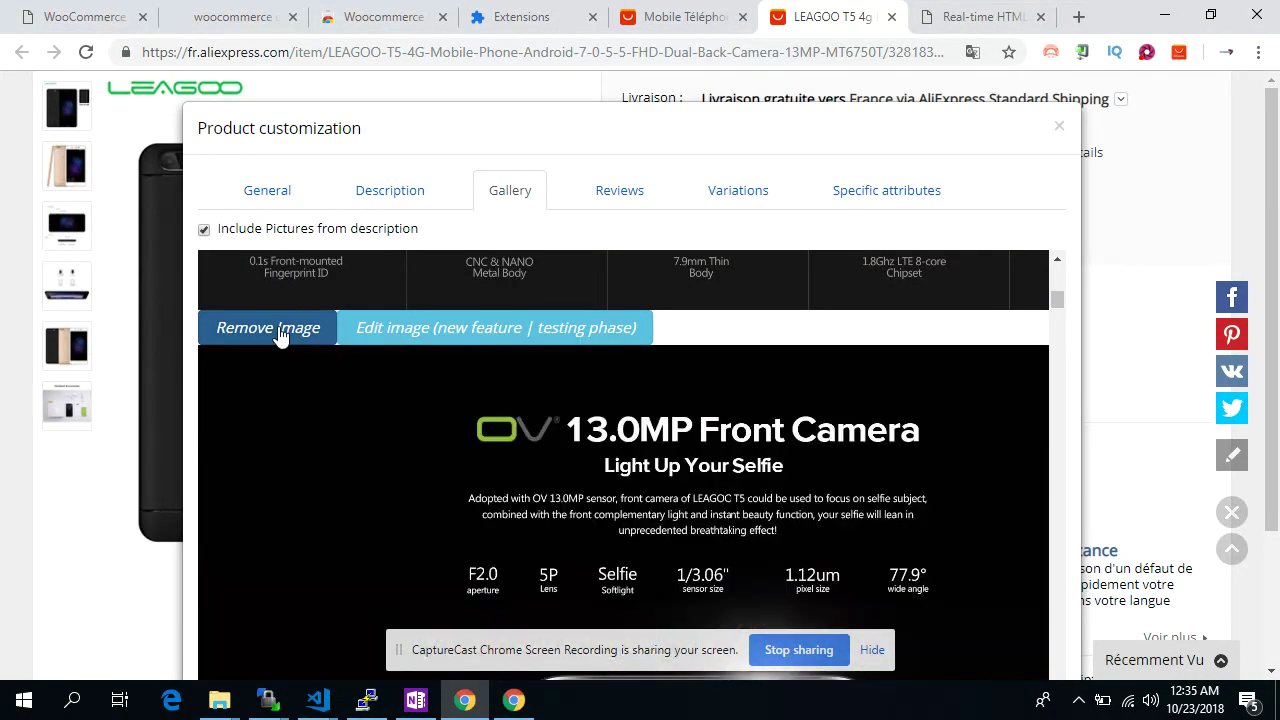
{"action": "left_click", "coordinate": [280, 334]}
{"action": "left_click", "coordinate": [280, 334]}
{"action": "left_click", "coordinate": [280, 334]}
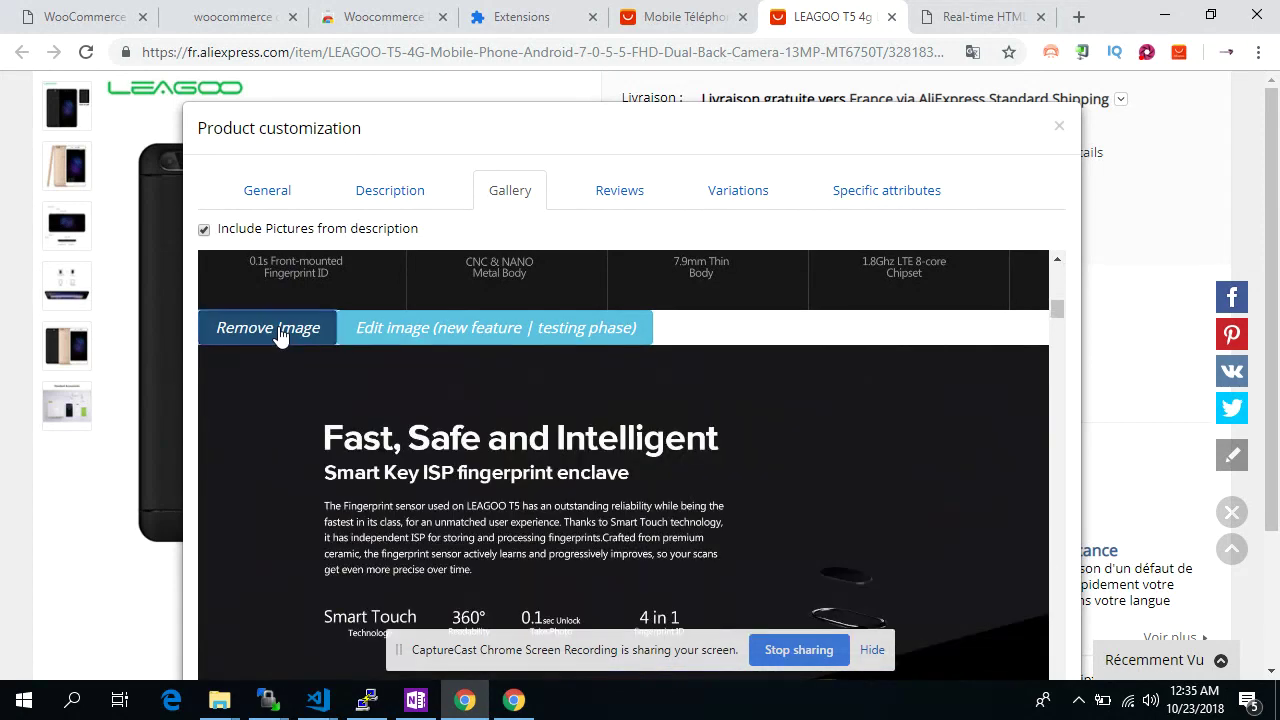
{"action": "left_click", "coordinate": [280, 334]}
{"action": "left_click", "coordinate": [280, 334]}
{"action": "left_click", "coordinate": [280, 334]}
{"action": "left_click", "coordinate": [280, 334]}
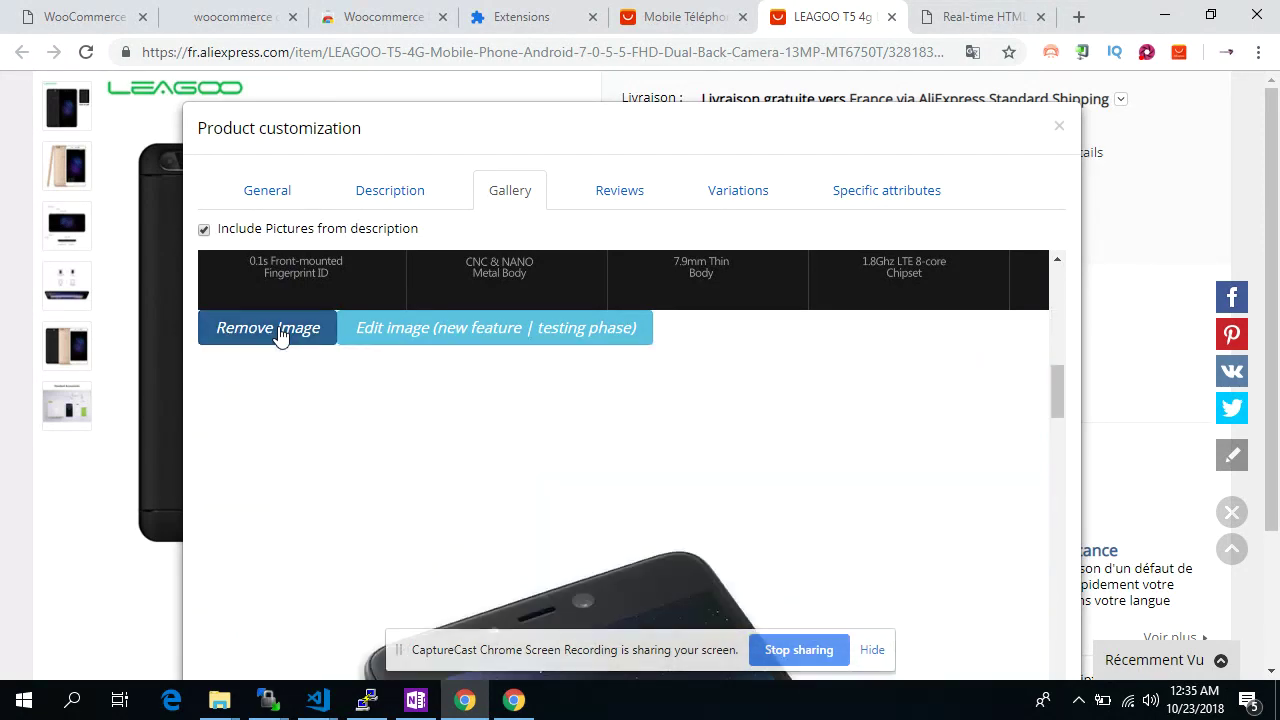
{"action": "left_click", "coordinate": [280, 334]}
{"action": "left_click", "coordinate": [280, 334]}
Bring up the product's empty Reviews section
{"action": "scroll", "coordinate": [384, 374], "scroll_direction": "up", "scroll_amount": 5}
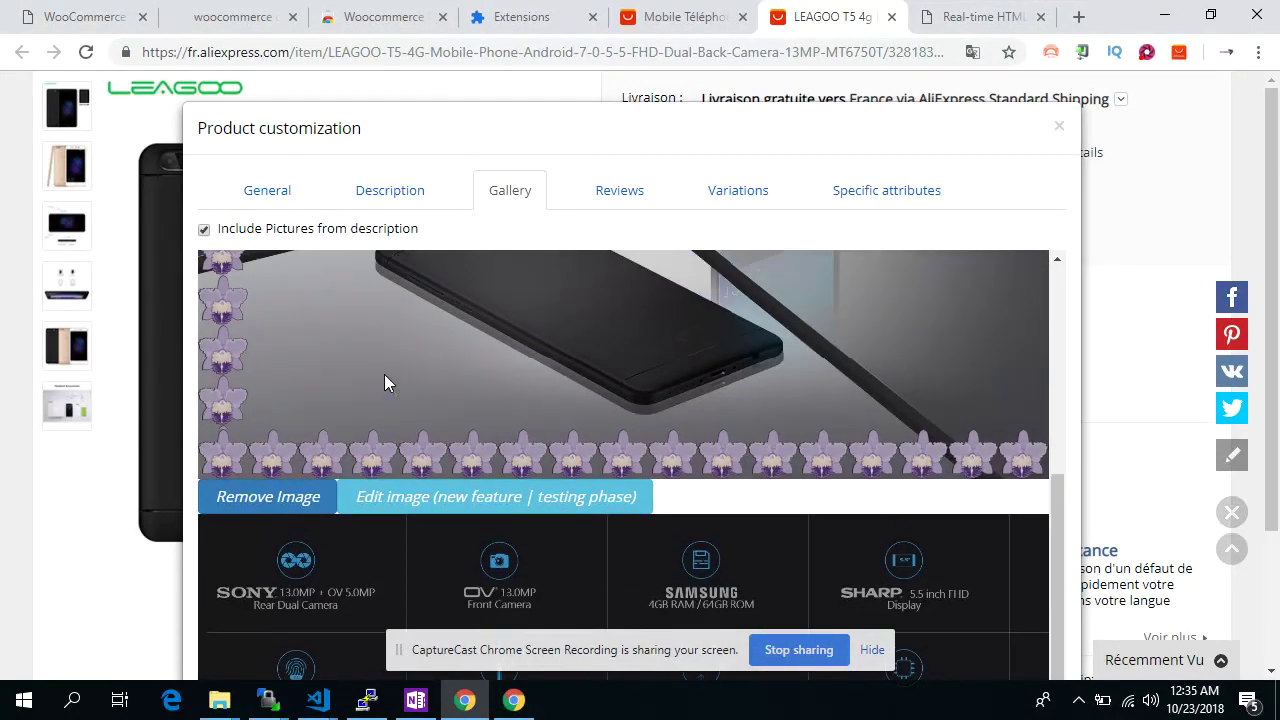
{"action": "scroll", "coordinate": [384, 374], "scroll_direction": "down", "scroll_amount": 7}
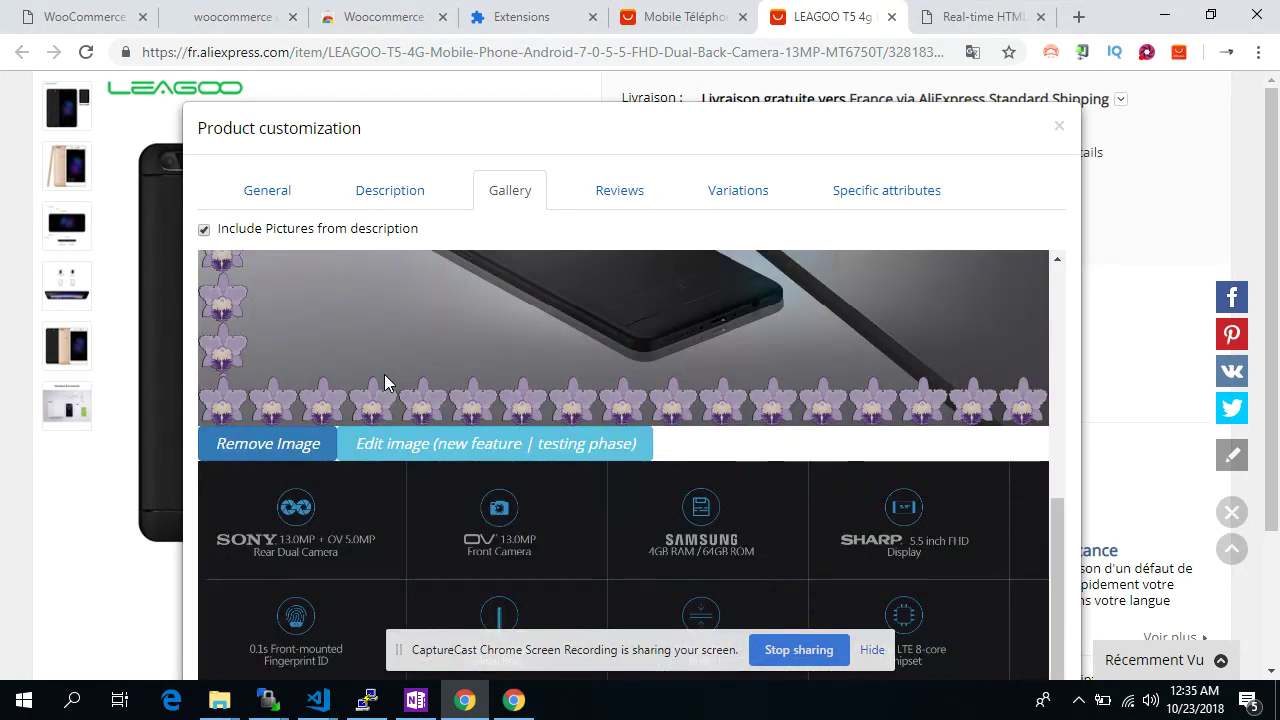
{"action": "scroll", "coordinate": [384, 374], "scroll_direction": "up", "scroll_amount": 7}
{"action": "left_click", "coordinate": [620, 192]}
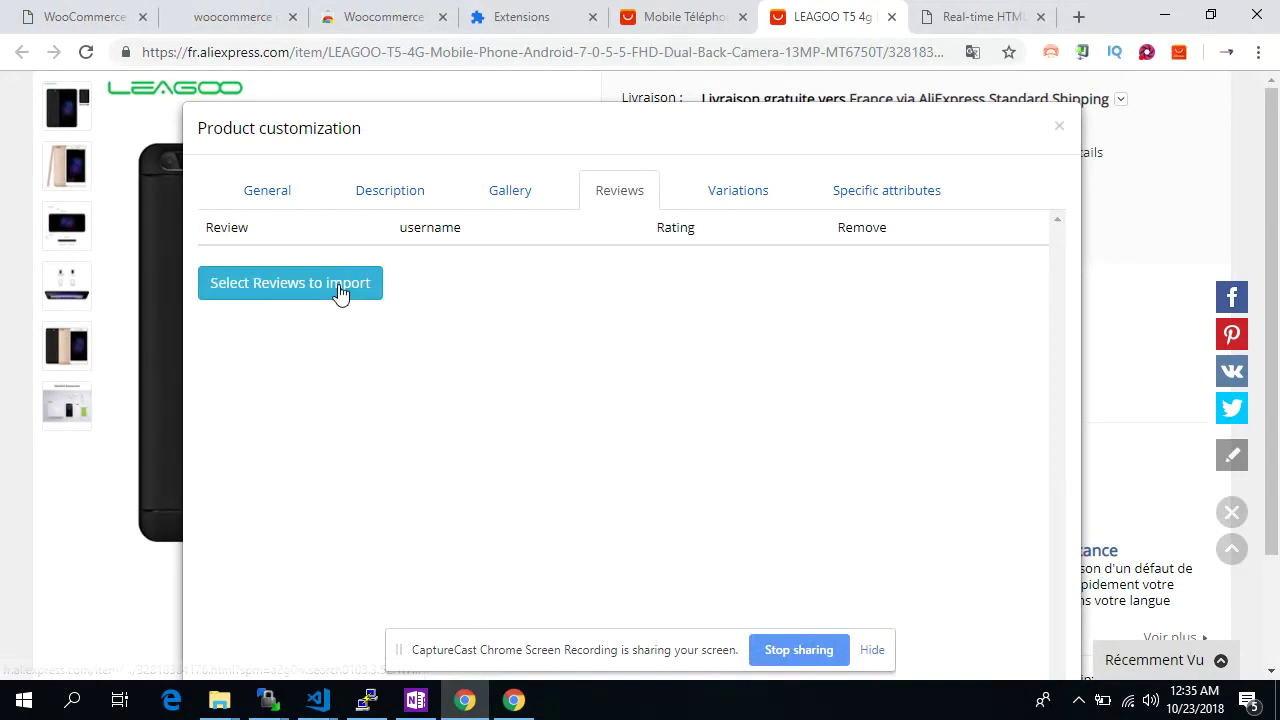
Import five 5-star LEAGOO T5 AliExpress reviews, including the long one with photos
{"action": "left_click", "coordinate": [337, 291]}
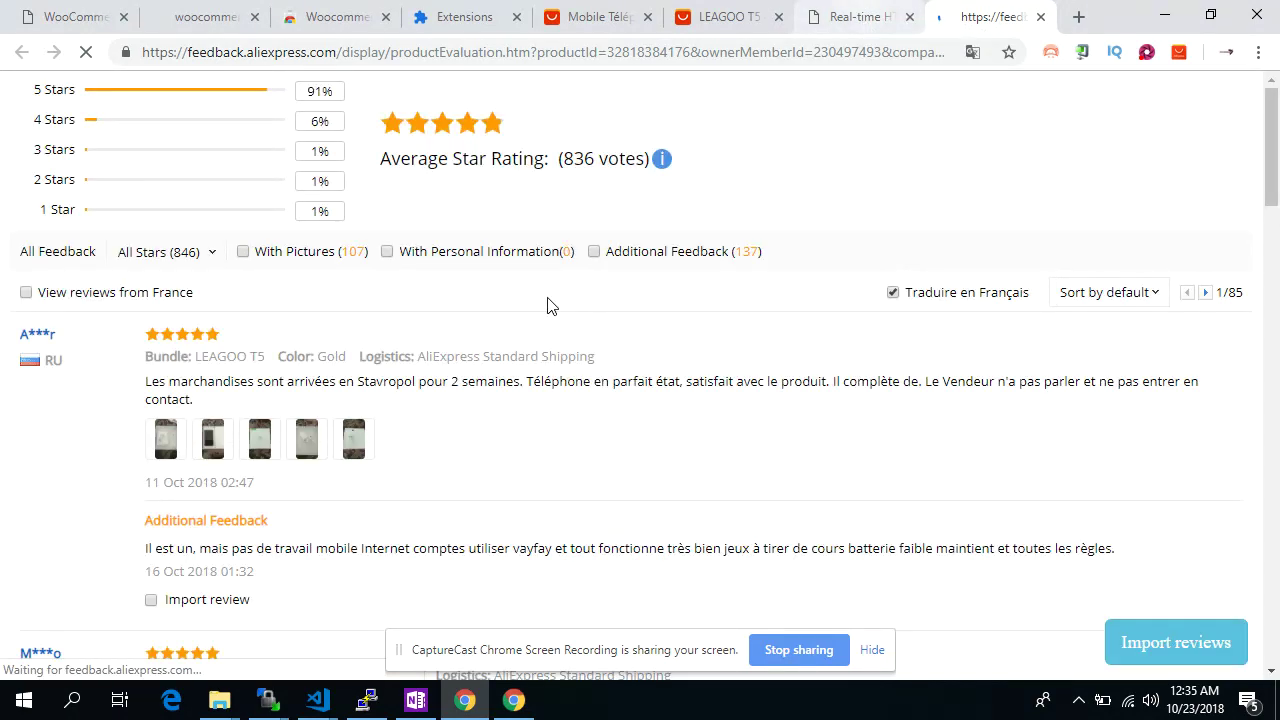
{"action": "scroll", "coordinate": [548, 305], "scroll_direction": "down", "scroll_amount": 1}
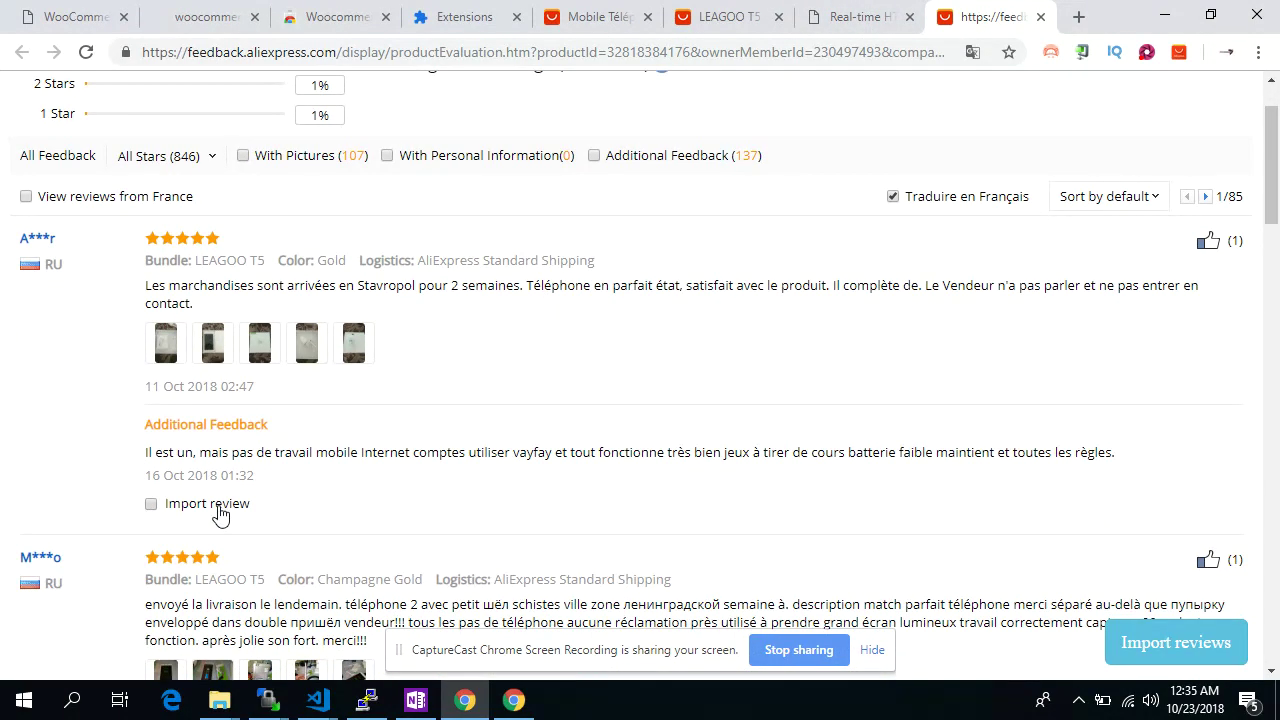
{"action": "scroll", "coordinate": [242, 486], "scroll_direction": "down", "scroll_amount": 3}
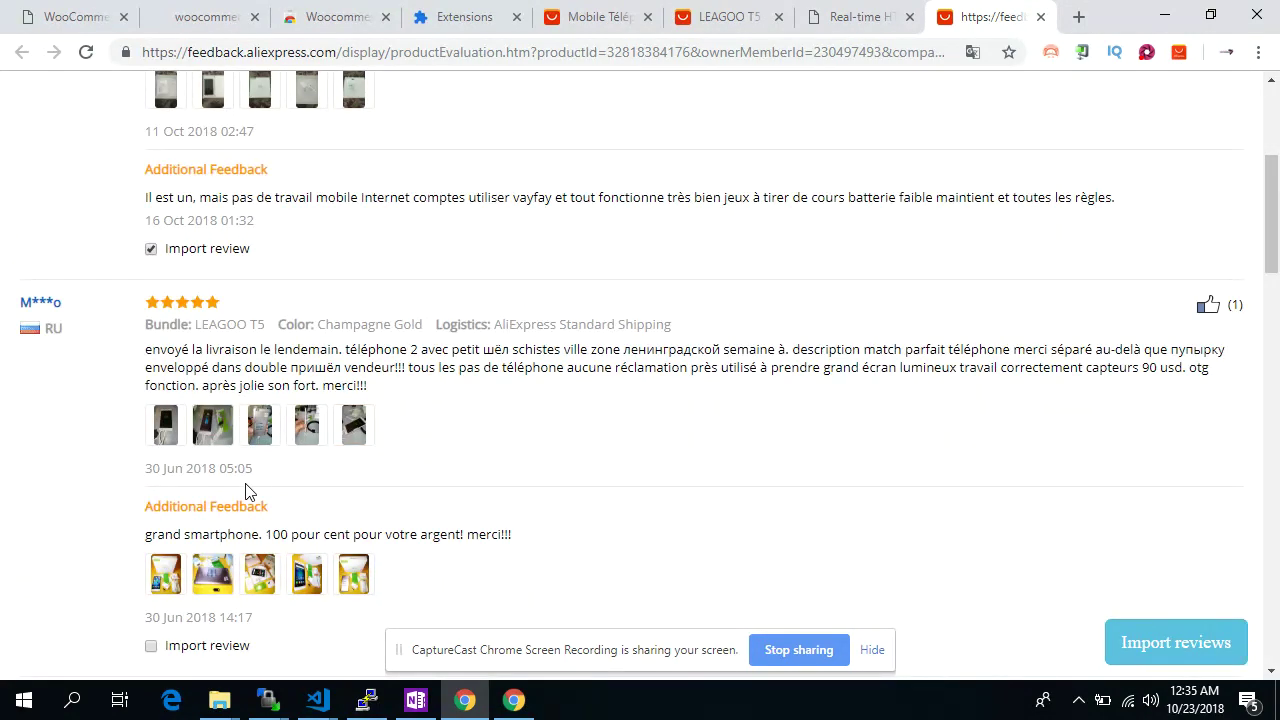
{"action": "scroll", "coordinate": [370, 484], "scroll_direction": "down", "scroll_amount": 1}
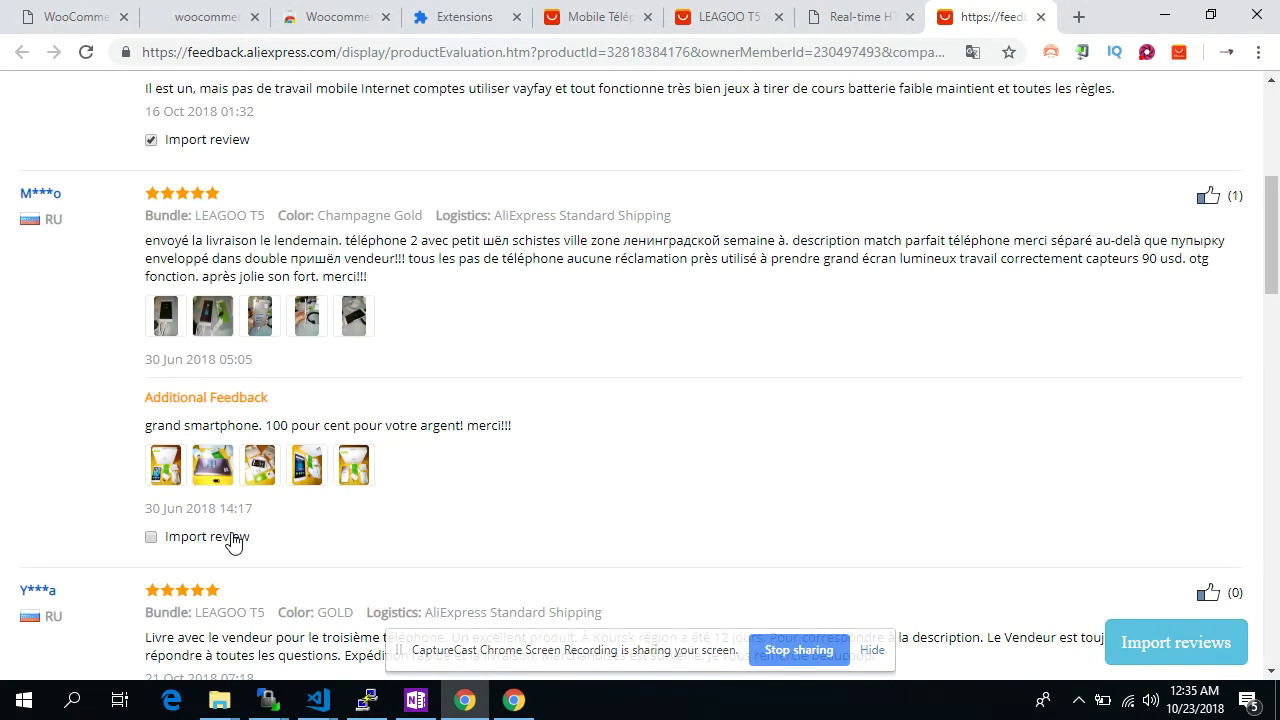
{"action": "scroll", "coordinate": [457, 418], "scroll_direction": "down", "scroll_amount": 3}
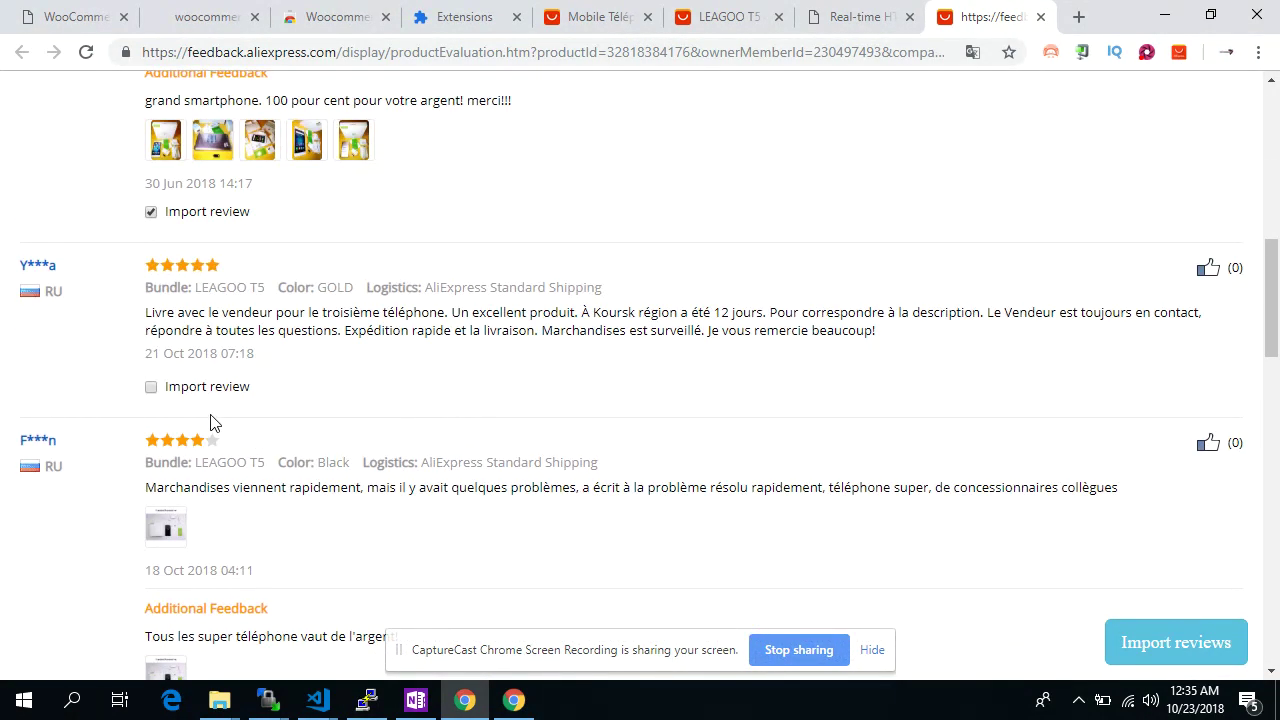
{"action": "scroll", "coordinate": [497, 363], "scroll_direction": "down", "scroll_amount": 3}
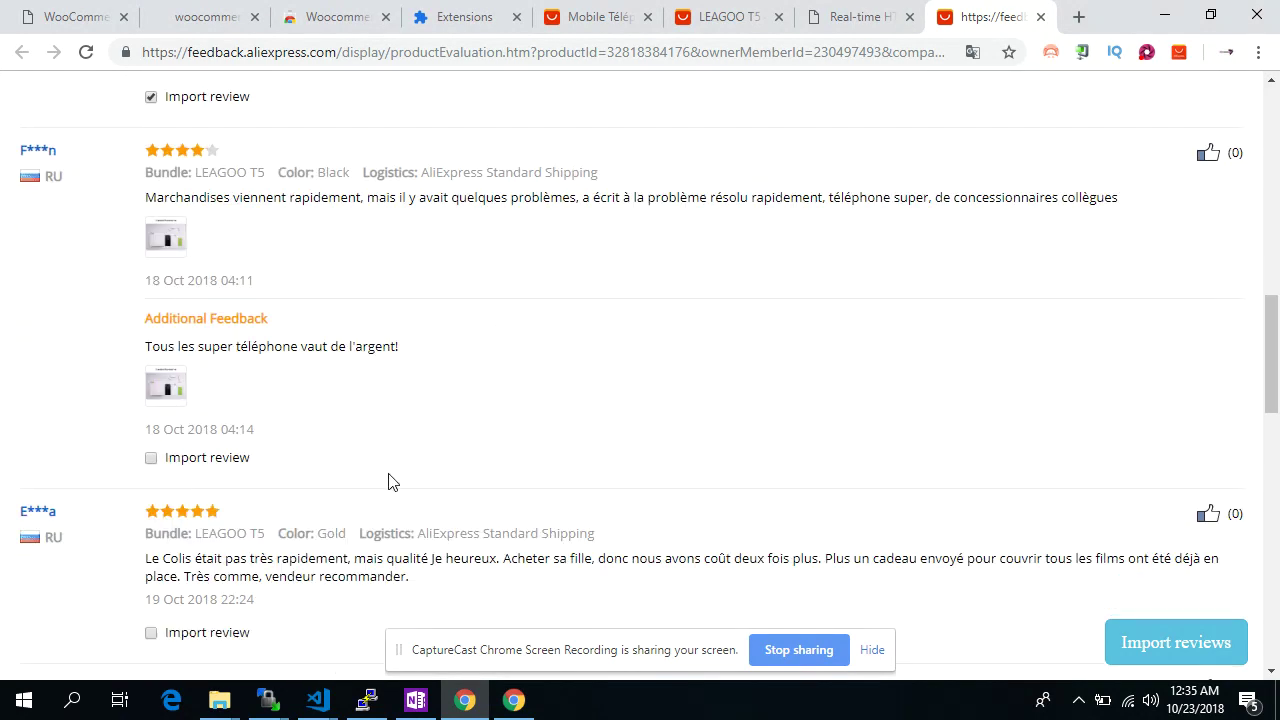
{"action": "scroll", "coordinate": [390, 481], "scroll_direction": "down", "scroll_amount": 1}
{"action": "scroll", "coordinate": [418, 465], "scroll_direction": "down", "scroll_amount": 1}
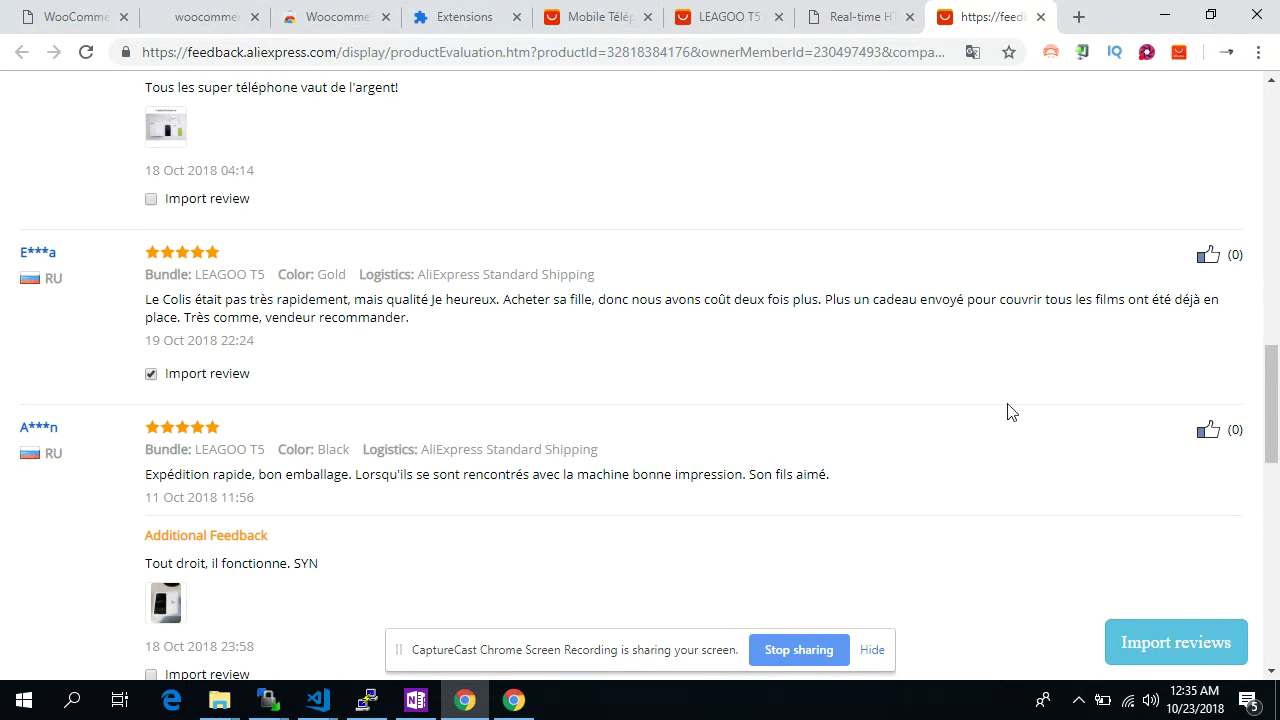
{"action": "scroll", "coordinate": [929, 520], "scroll_direction": "down", "scroll_amount": 2}
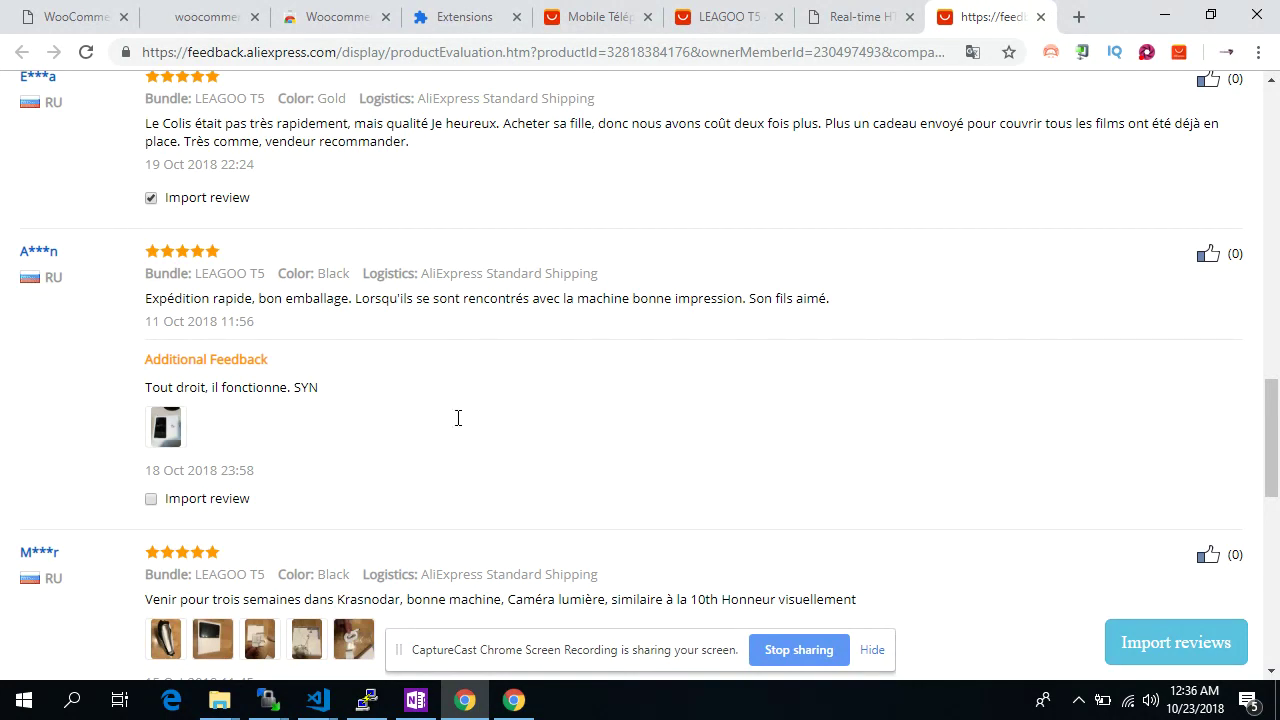
{"action": "scroll", "coordinate": [458, 418], "scroll_direction": "down", "scroll_amount": 6}
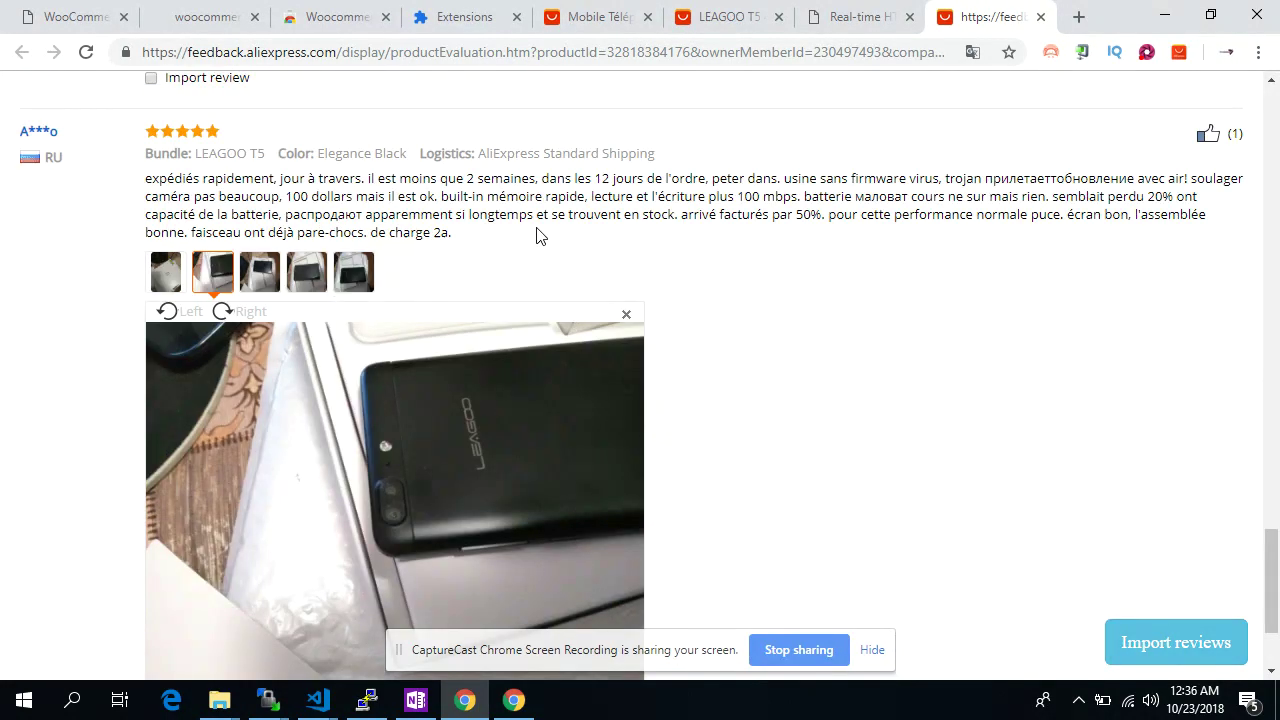
{"action": "scroll", "coordinate": [540, 235], "scroll_direction": "down", "scroll_amount": 2}
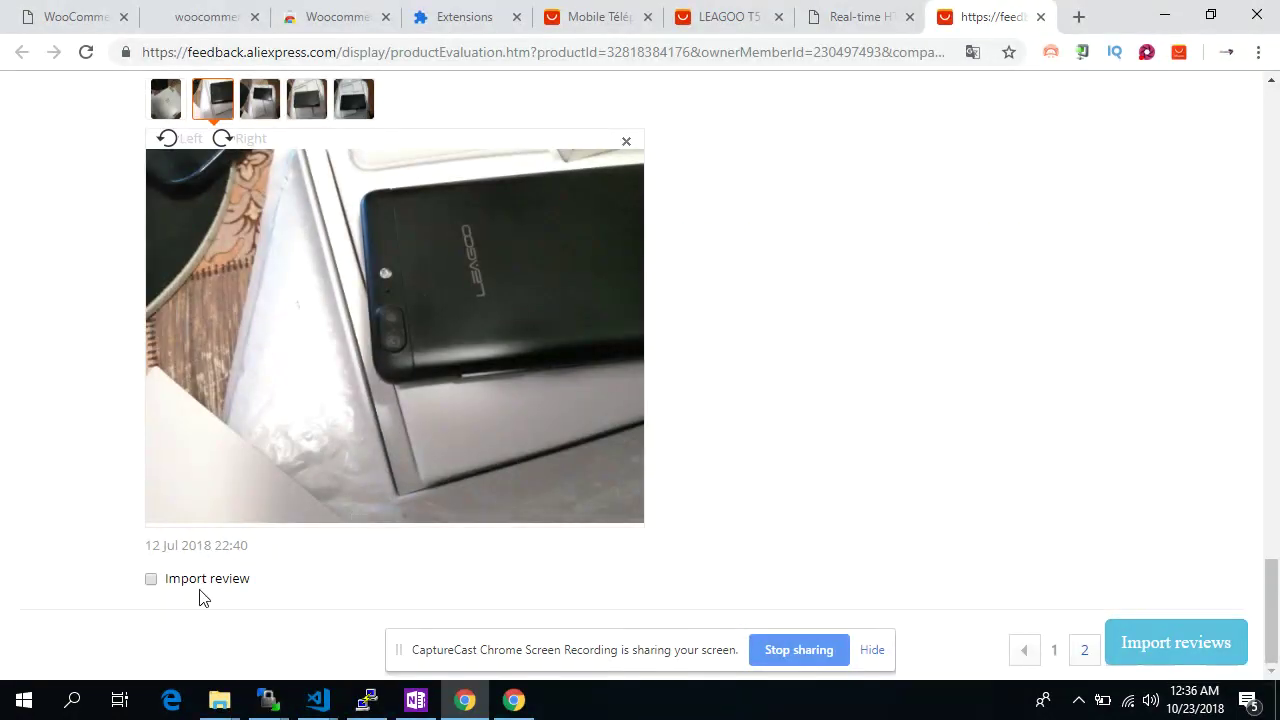
{"action": "left_click", "coordinate": [1175, 645]}
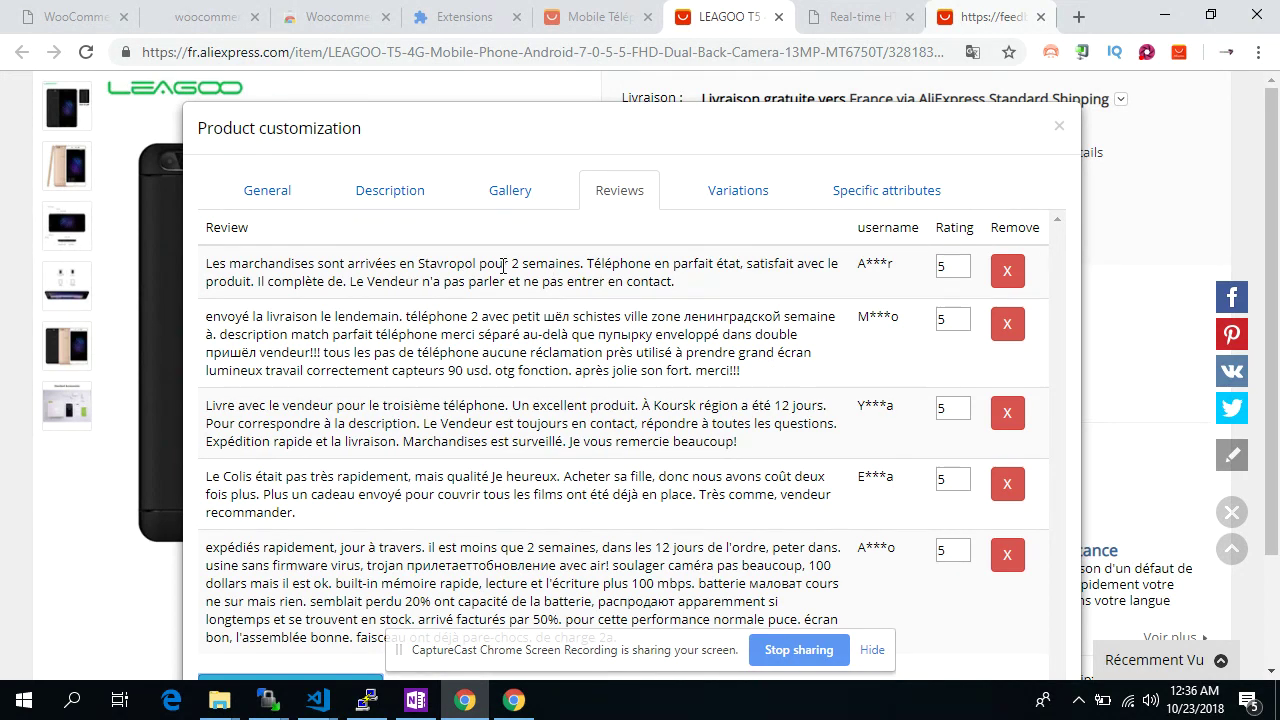
Shorten the first two reviews by deleting the end of each text
{"action": "left_click_drag", "start_coordinate": [490, 268], "coordinate": [676, 282]}
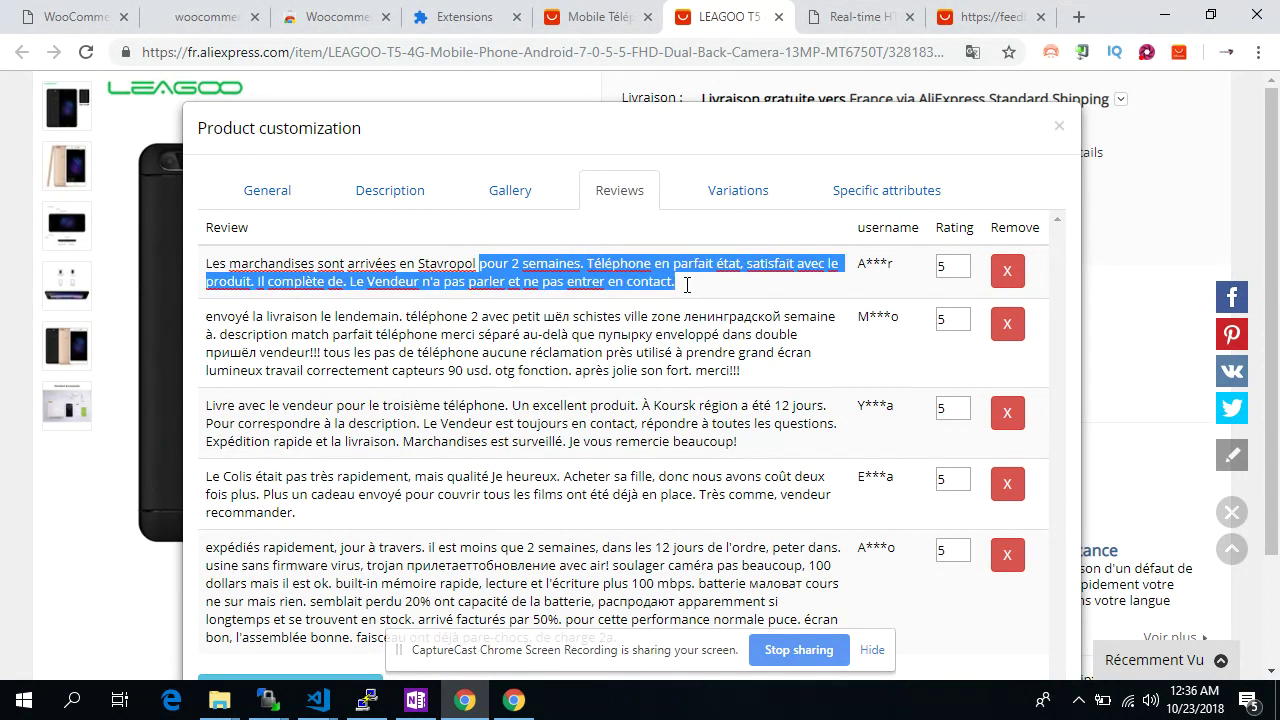
{"action": "key", "text": "BackSpace"}
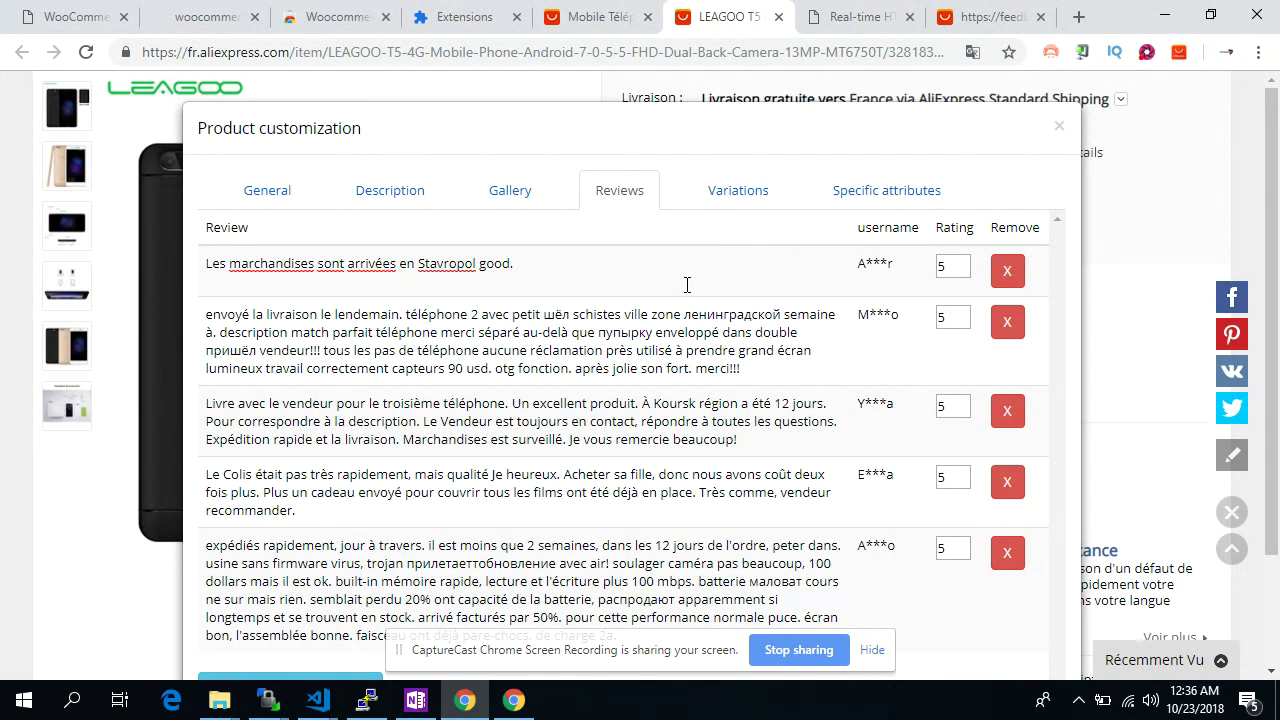
{"action": "left_click_drag", "start_coordinate": [571, 333], "coordinate": [743, 368]}
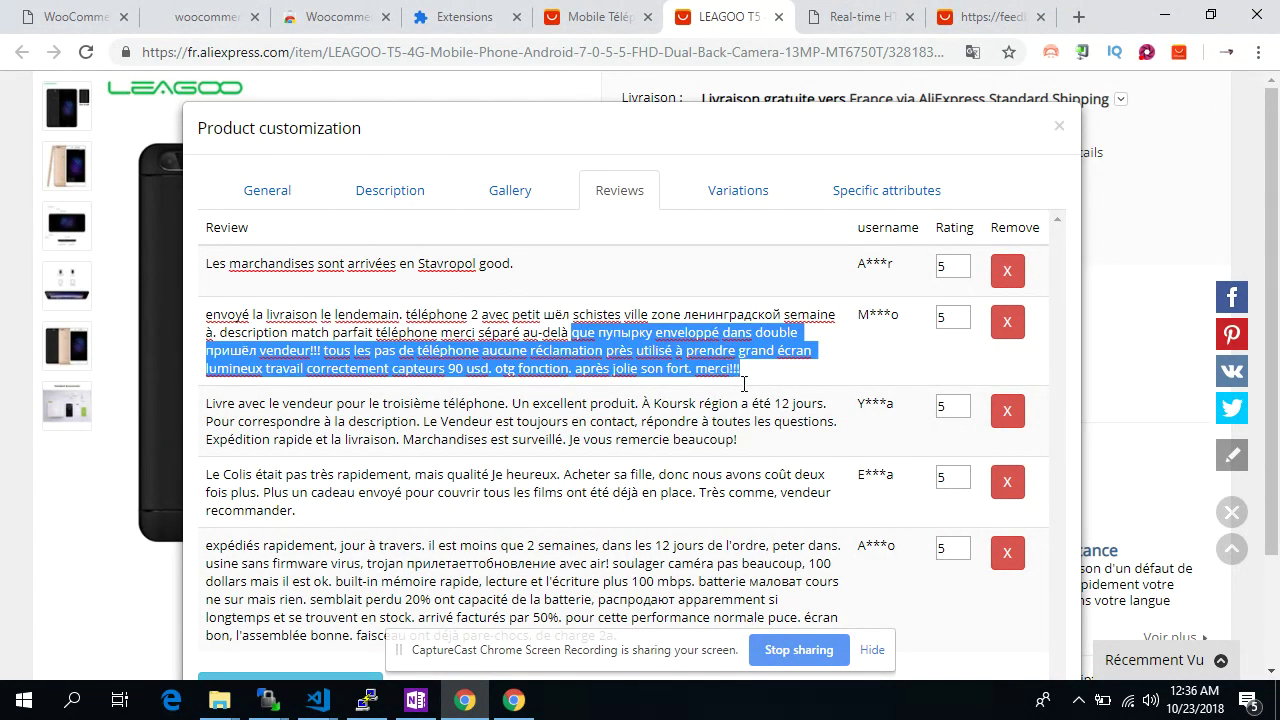
{"action": "key", "text": "BackSpace"}
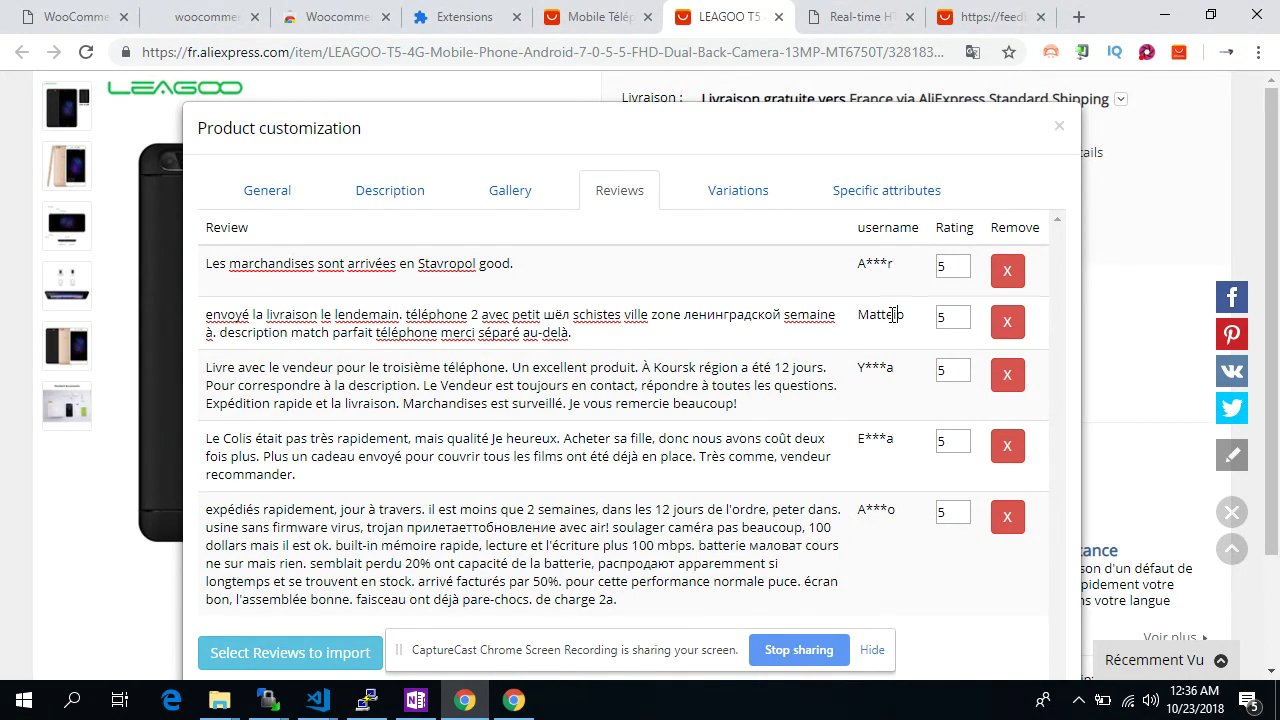
Rename the first reviewer to 'Akon' and lower the first and last reviews' ratings to 4
{"action": "left_click", "coordinate": [878, 276]}
{"action": "key", "text": "BackSpace"}
{"action": "type", "text": "Akon"}
{"action": "left_click", "coordinate": [961, 271]}
{"action": "scroll", "coordinate": [951, 397], "scroll_direction": "down", "scroll_amount": 2}
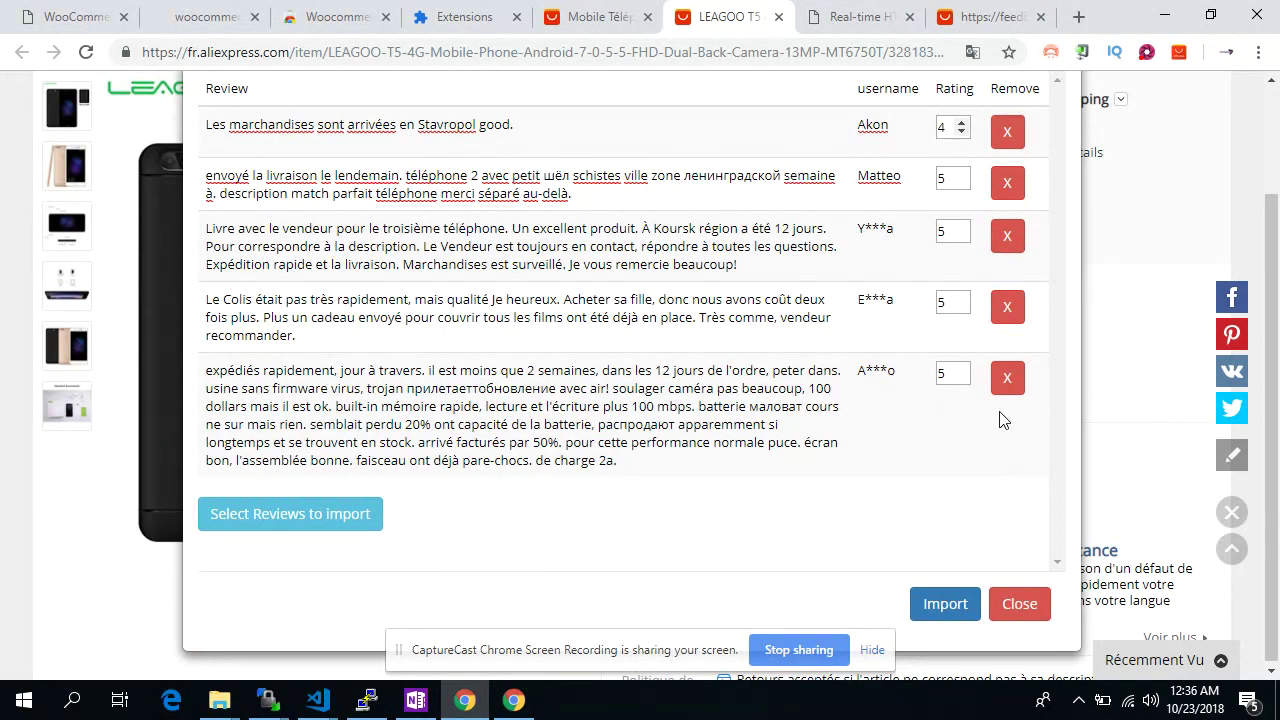
{"action": "left_click_drag", "start_coordinate": [886, 376], "coordinate": [881, 376]}
{"action": "left_click", "coordinate": [961, 377]}
Remove the slow-delivery review and trim the end of the last review's text
{"action": "left_click", "coordinate": [1008, 316]}
{"action": "scroll", "coordinate": [862, 340], "scroll_direction": "up", "scroll_amount": 2}
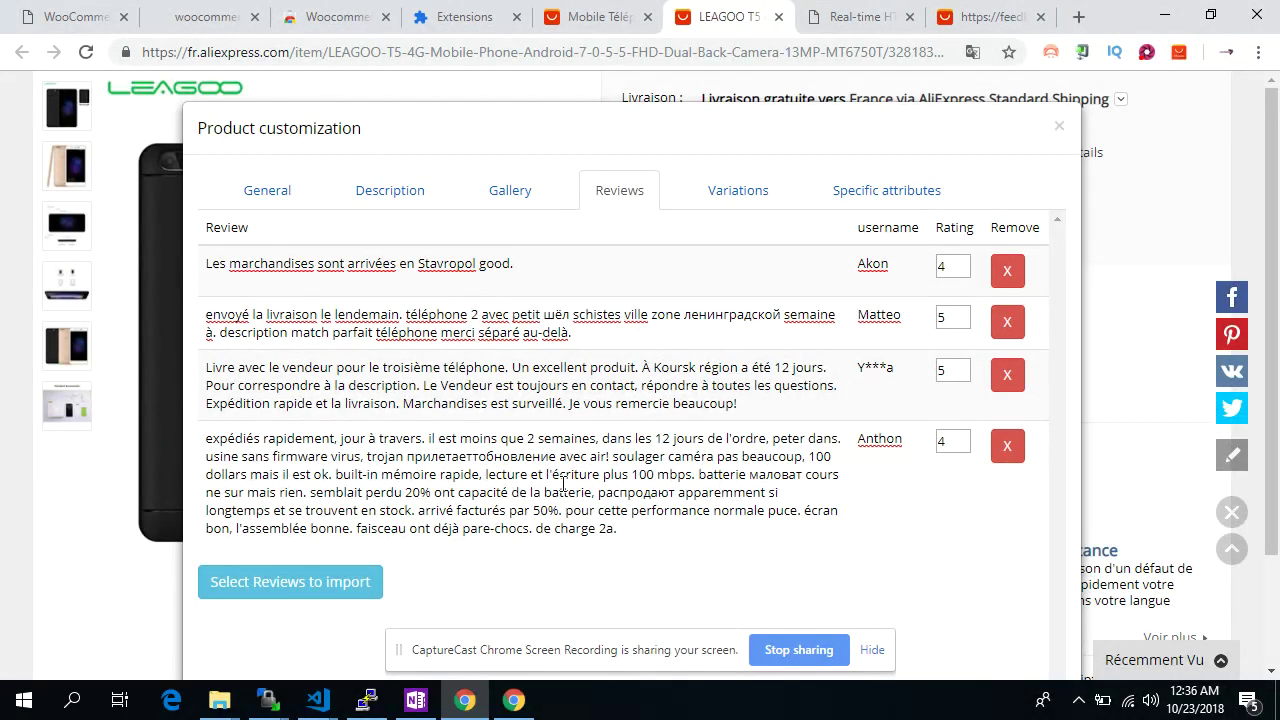
{"action": "left_click_drag", "start_coordinate": [616, 530], "coordinate": [552, 474]}
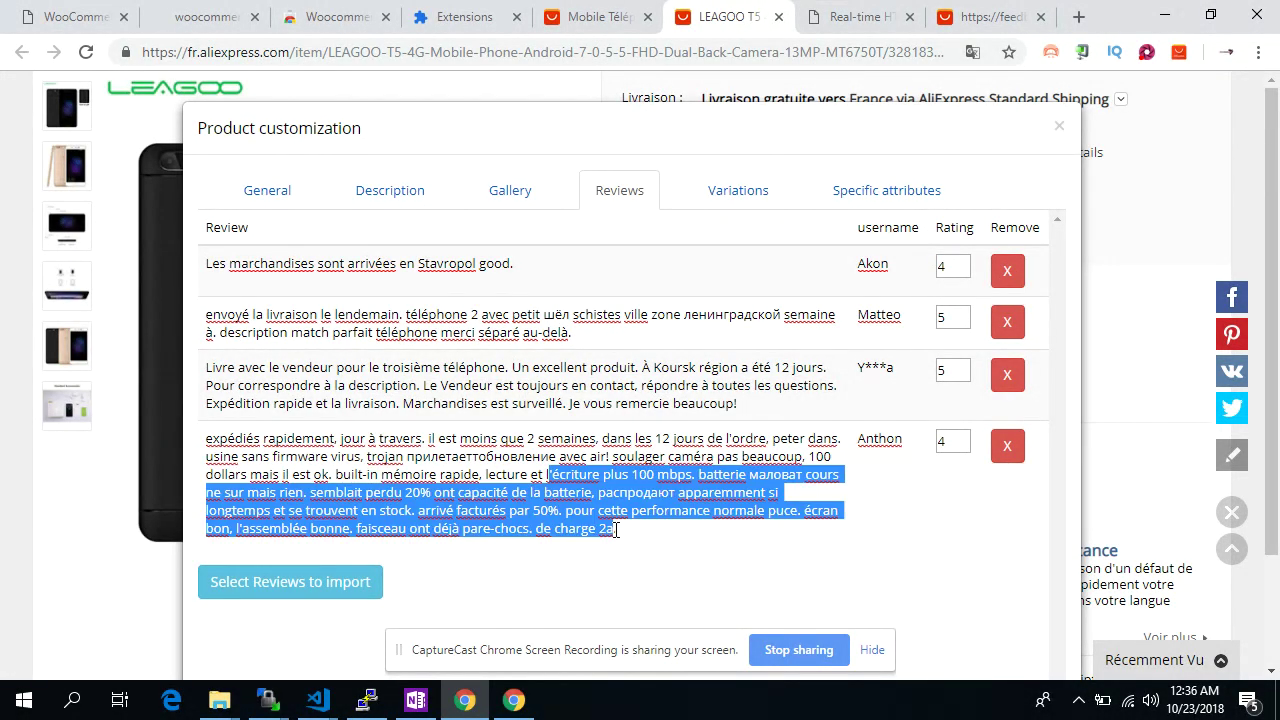
{"action": "key", "text": "BackSpace"}
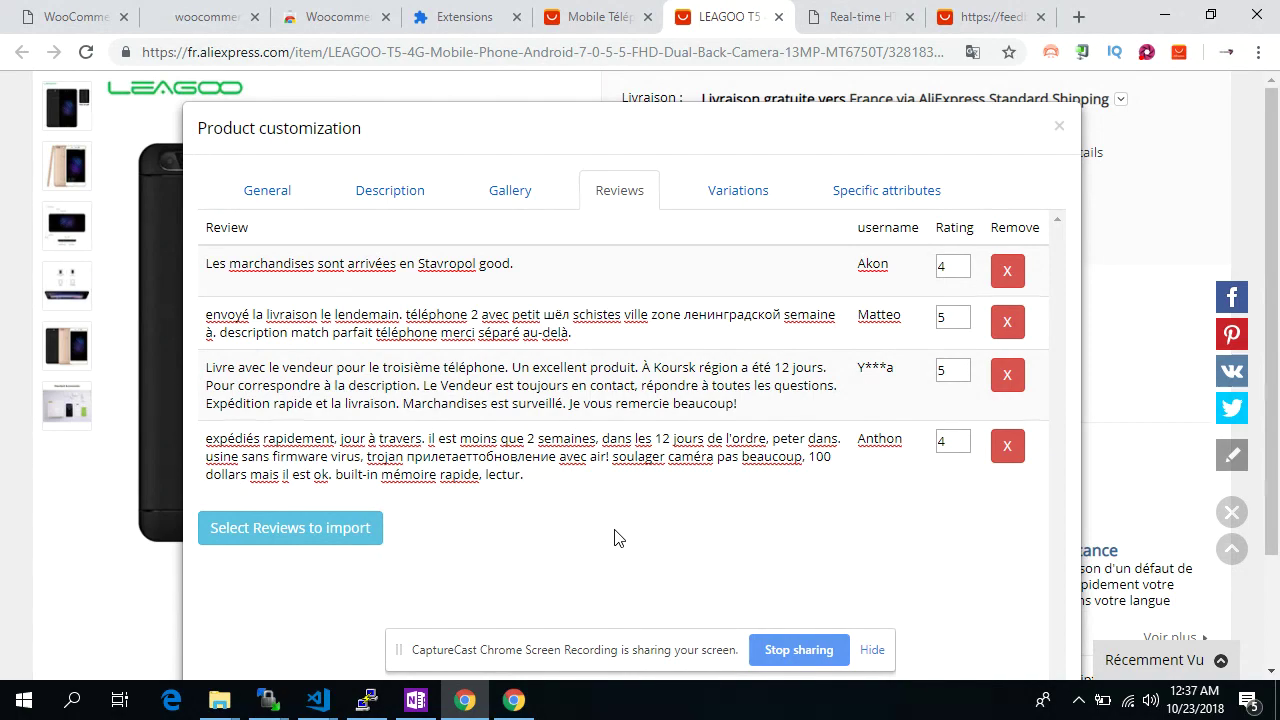
{"action": "key", "text": "BackSpace"}
{"action": "key", "text": "BackSpace"}
{"action": "key", "text": "BackSpace"}
Change the brand to 'wooshark Leegoo' and the unlocked-phone value to Non
{"action": "left_click", "coordinate": [886, 190]}
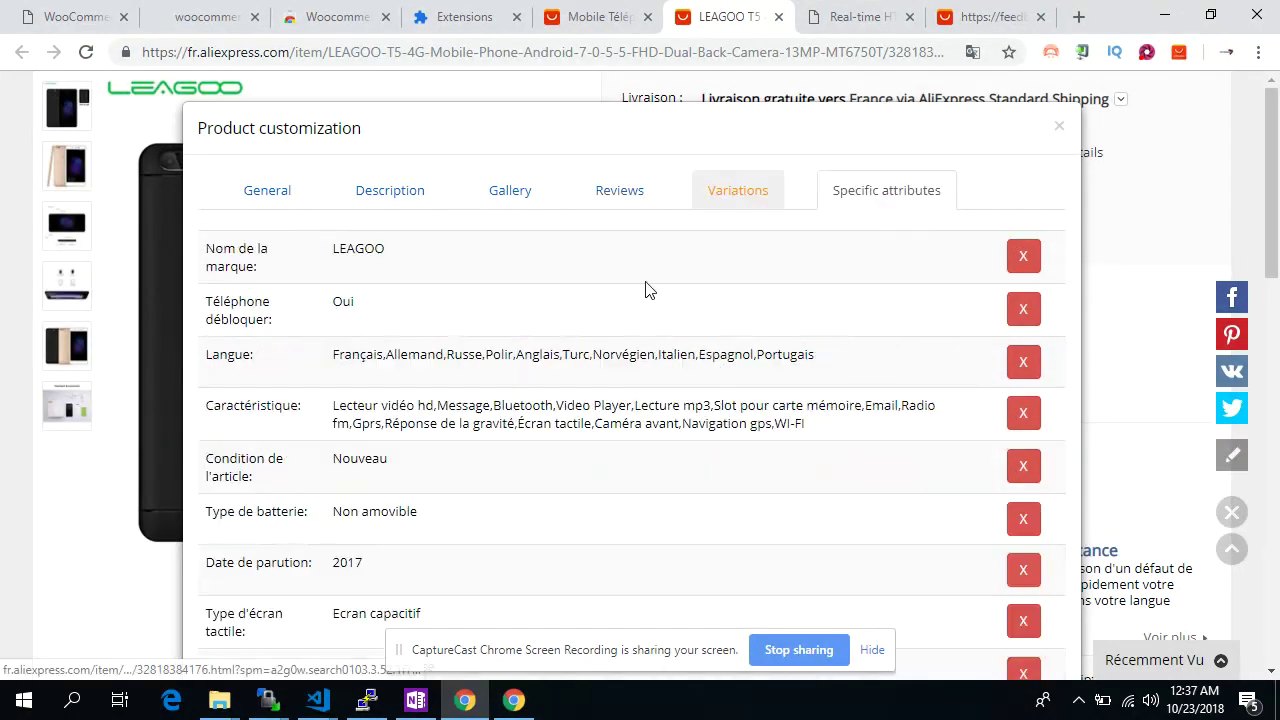
{"action": "double_click", "coordinate": [366, 254]}
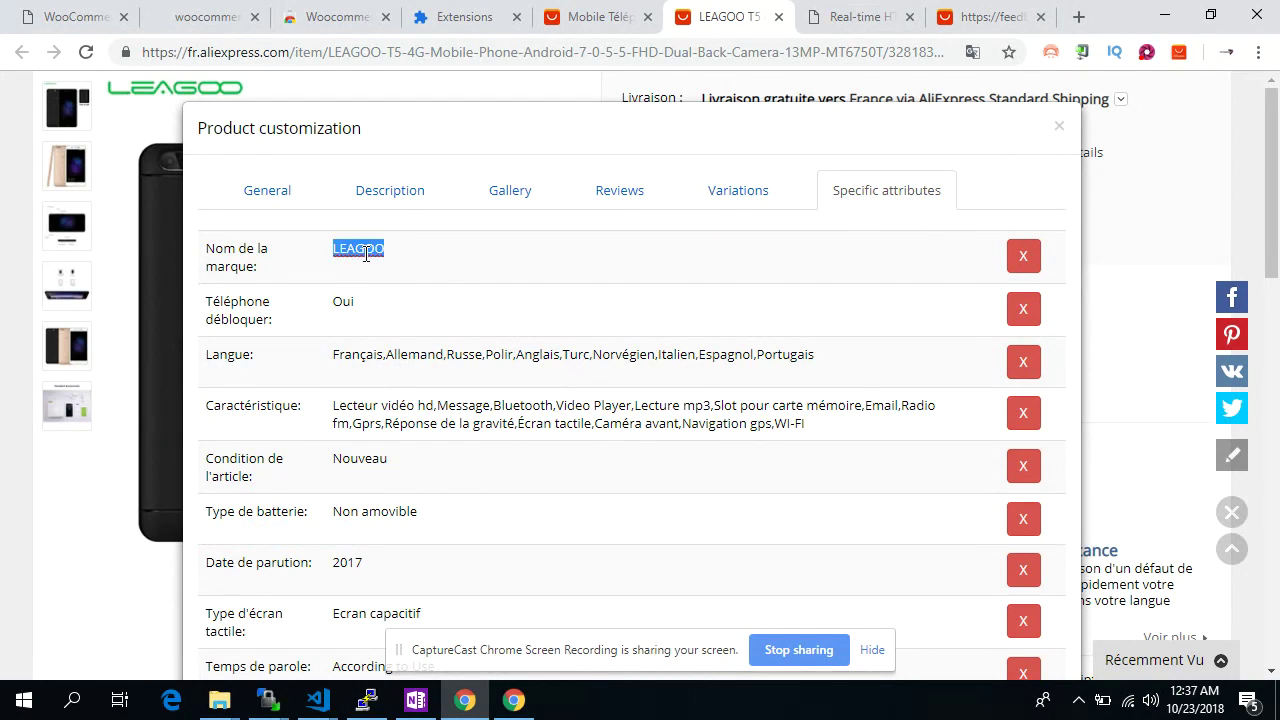
{"action": "type", "text": "wooshark Leegoo"}
{"action": "double_click", "coordinate": [343, 301]}
{"action": "type", "text": "Non"}
Delete unwanted attribute rows, including condition, battery type, battery capacity and design
{"action": "scroll", "coordinate": [345, 301], "scroll_direction": "down", "scroll_amount": 1}
{"action": "left_click", "coordinate": [1021, 400]}
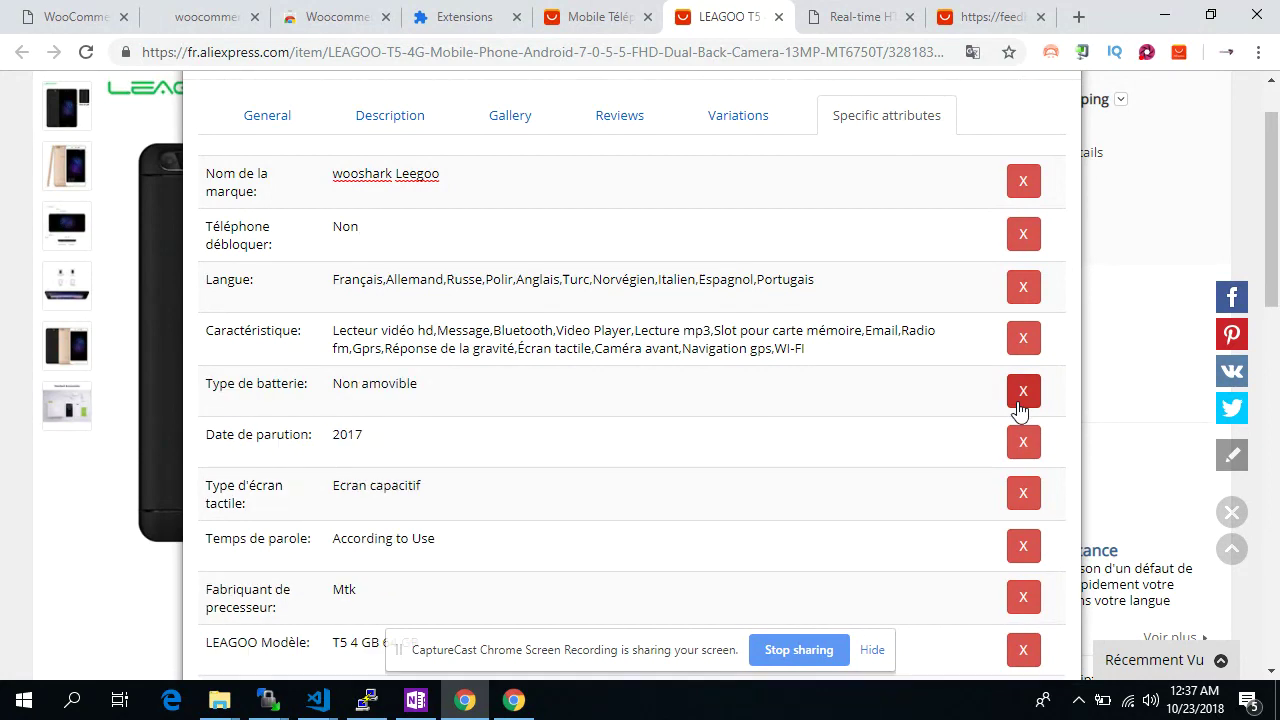
{"action": "left_click", "coordinate": [1021, 392]}
{"action": "left_click", "coordinate": [1021, 392]}
{"action": "left_click", "coordinate": [1021, 392]}
{"action": "left_click", "coordinate": [1021, 392]}
{"action": "left_click", "coordinate": [1021, 392]}
{"action": "left_click", "coordinate": [1021, 392]}
{"action": "left_click", "coordinate": [1021, 392]}
{"action": "left_click", "coordinate": [1021, 392]}
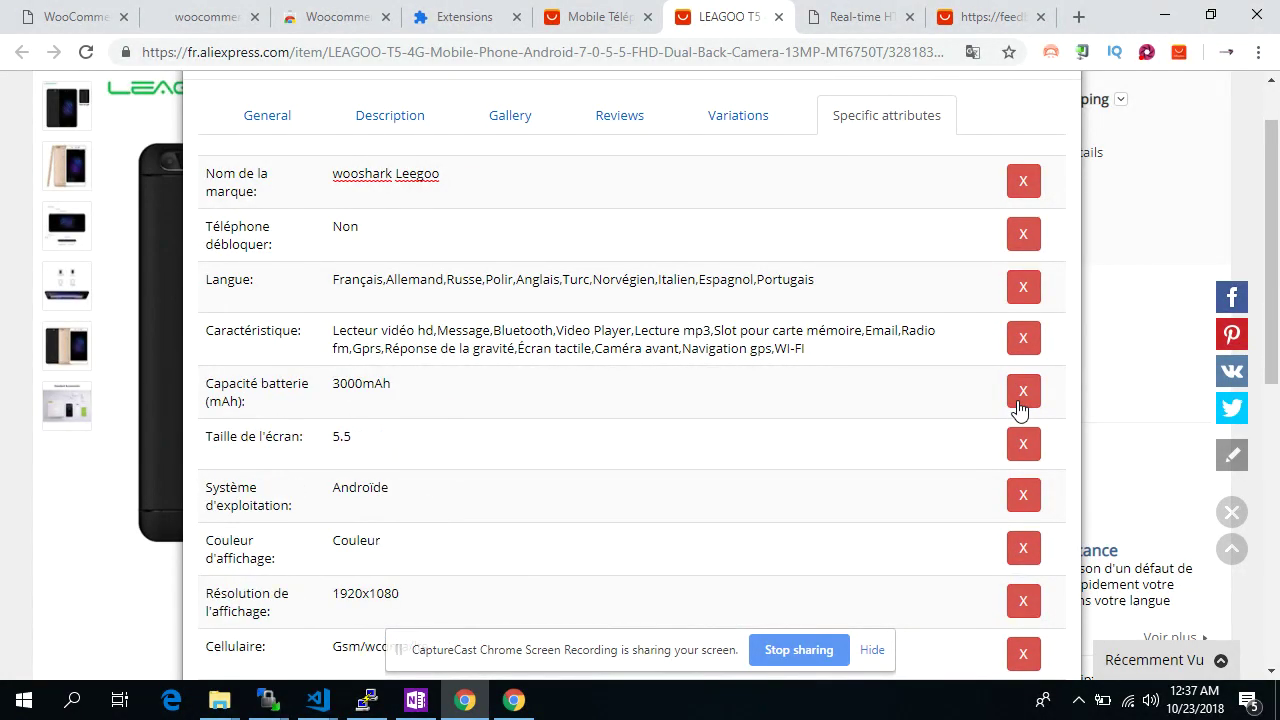
{"action": "left_click", "coordinate": [1019, 400]}
{"action": "left_click", "coordinate": [1019, 400]}
{"action": "left_click", "coordinate": [1019, 400]}
{"action": "left_click", "coordinate": [1019, 400]}
{"action": "left_click", "coordinate": [1019, 400]}
{"action": "left_click", "coordinate": [1019, 400]}
{"action": "left_click", "coordinate": [1019, 400]}
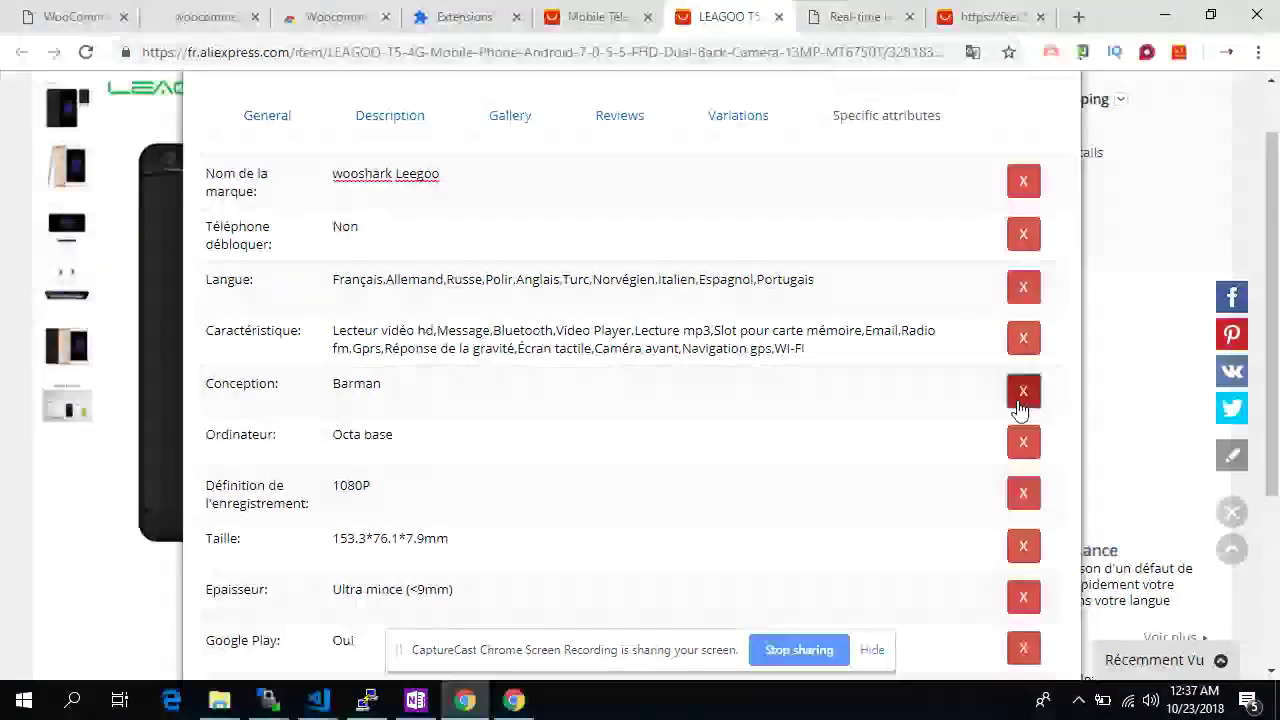
{"action": "left_click", "coordinate": [1021, 395]}
{"action": "left_click", "coordinate": [1021, 395]}
{"action": "left_click", "coordinate": [1021, 395]}
{"action": "left_click", "coordinate": [1021, 395]}
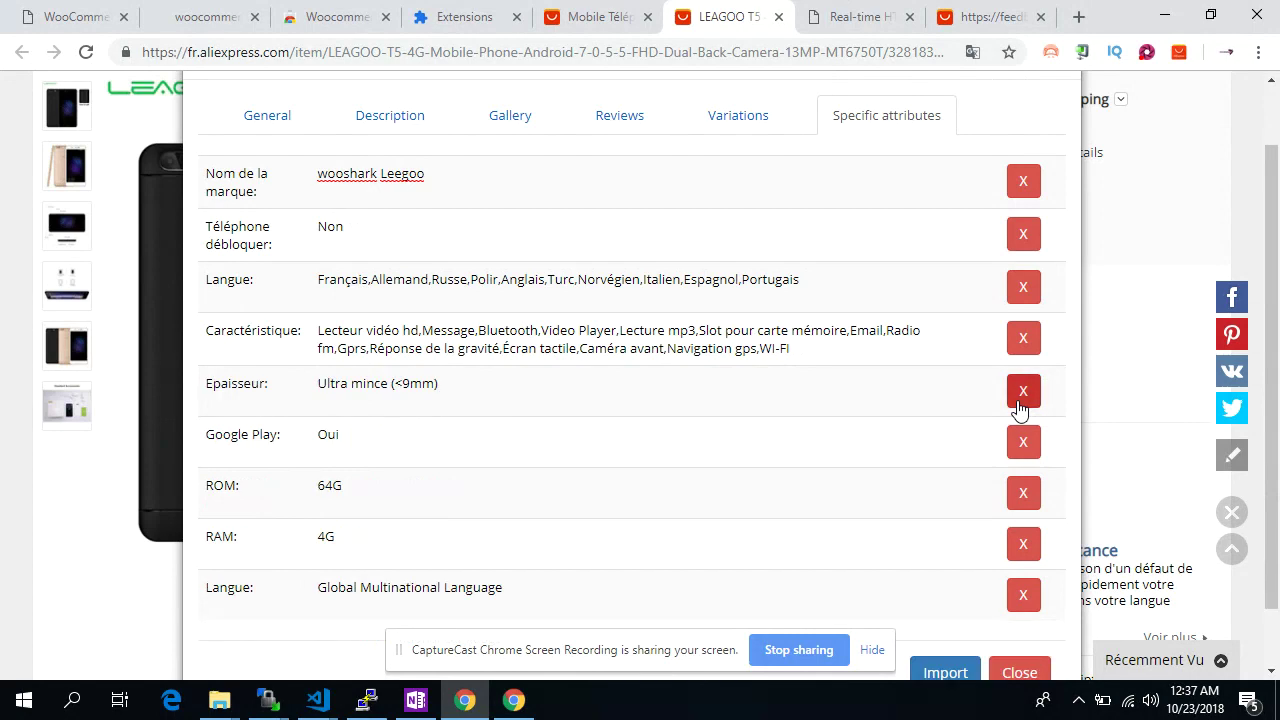
Rename the Epaisseur attribute to weight with the value 20g
{"action": "triple_click", "coordinate": [238, 396]}
{"action": "type", "text": "weight:"}
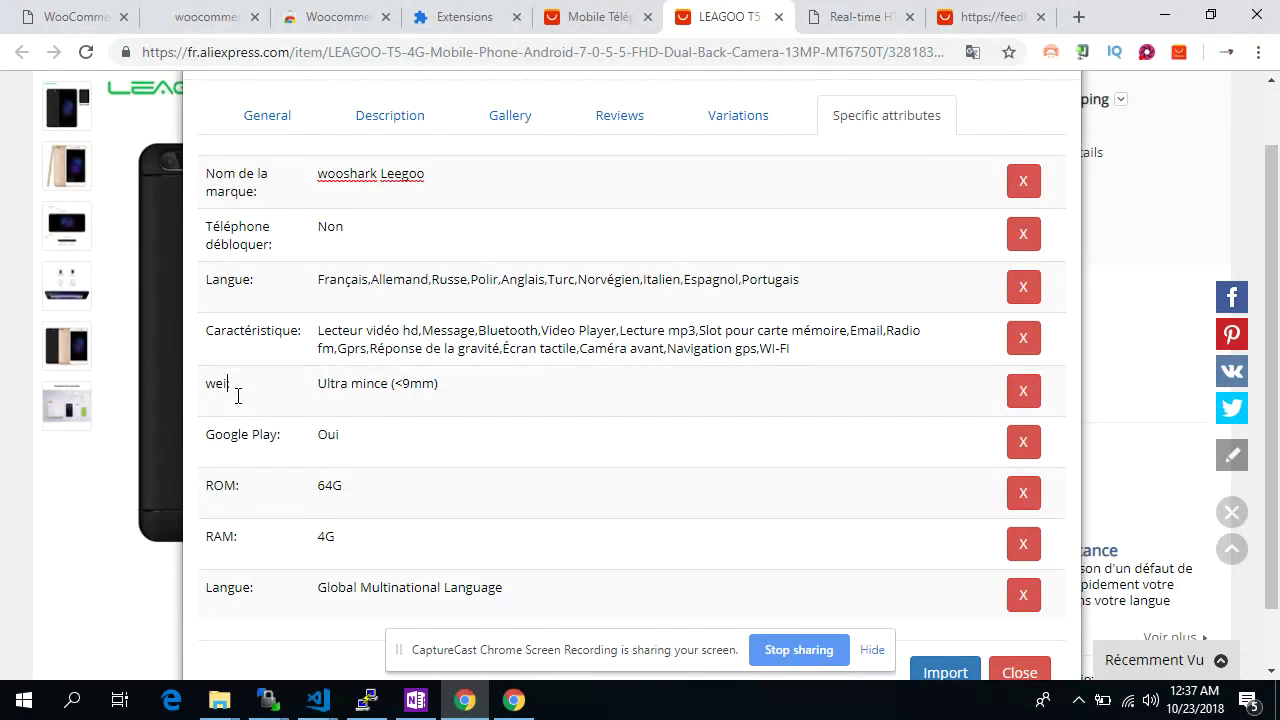
{"action": "left_click_drag", "start_coordinate": [318, 380], "coordinate": [448, 385]}
{"action": "type", "text": "20"}
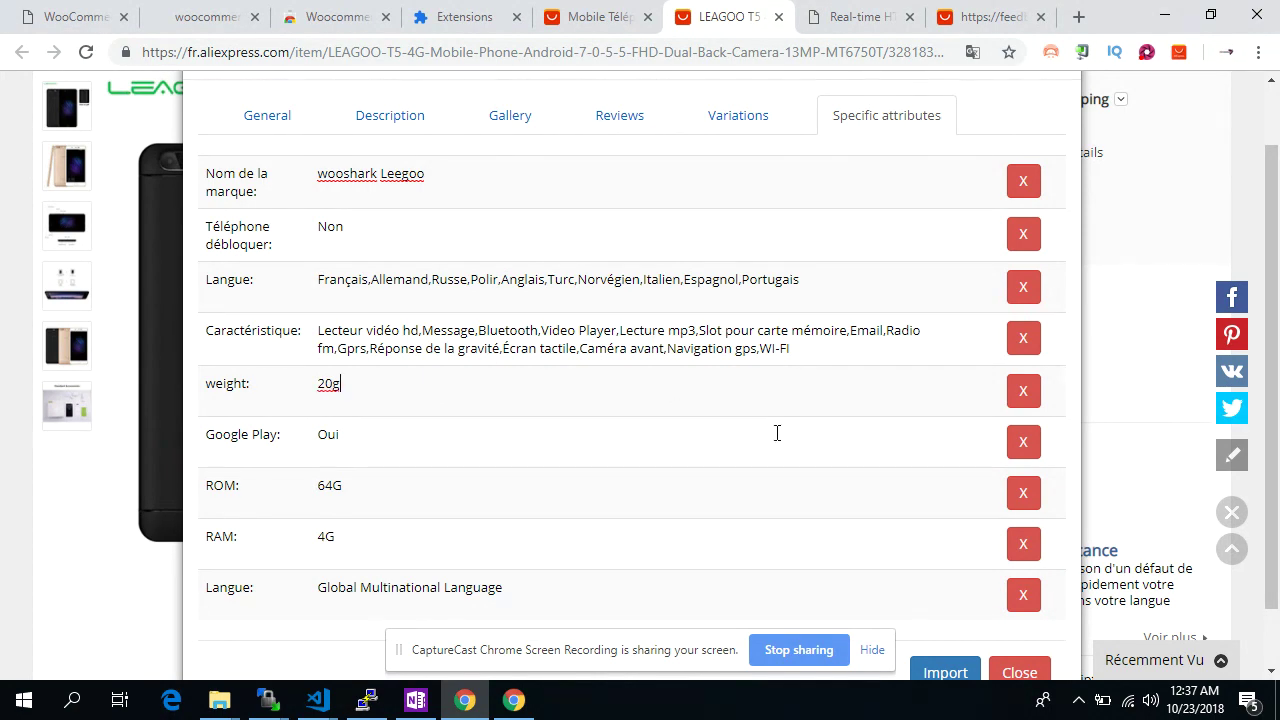
{"action": "type", "text": "g"}
{"action": "scroll", "coordinate": [757, 271], "scroll_direction": "up", "scroll_amount": 2}
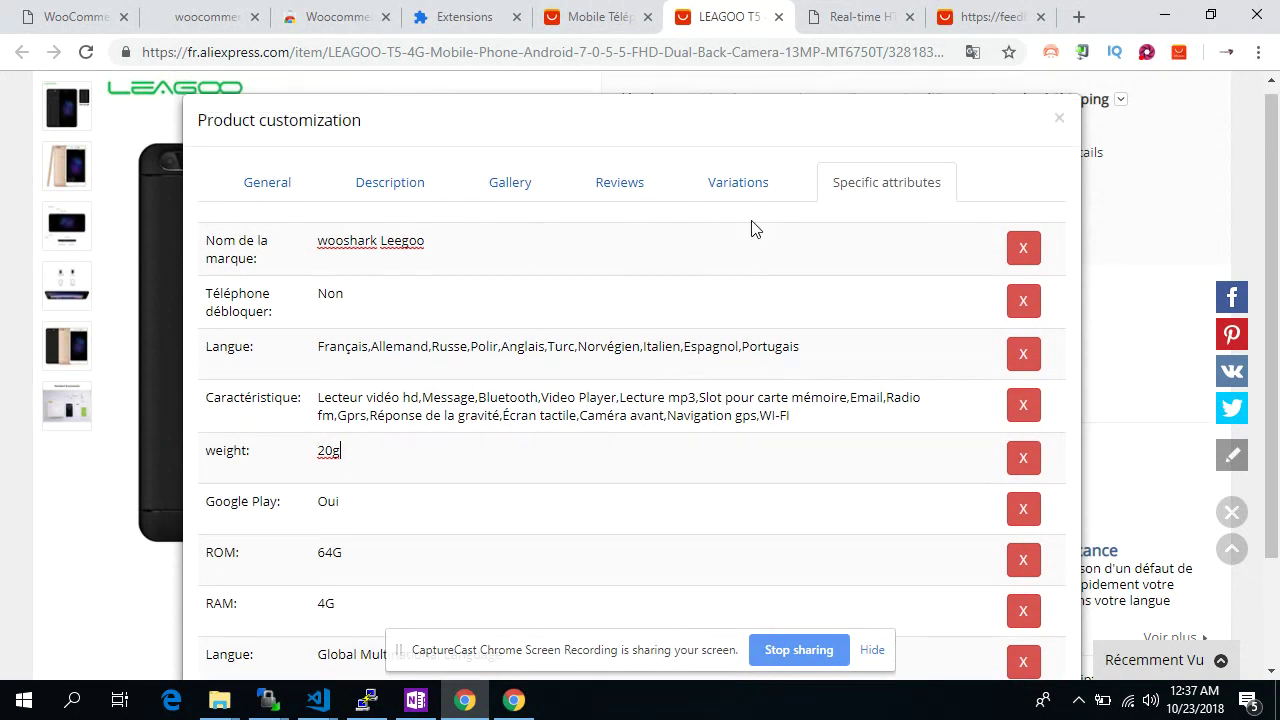
{"action": "left_click", "coordinate": [742, 198]}
{"action": "scroll", "coordinate": [684, 366], "scroll_direction": "down", "scroll_amount": 2}
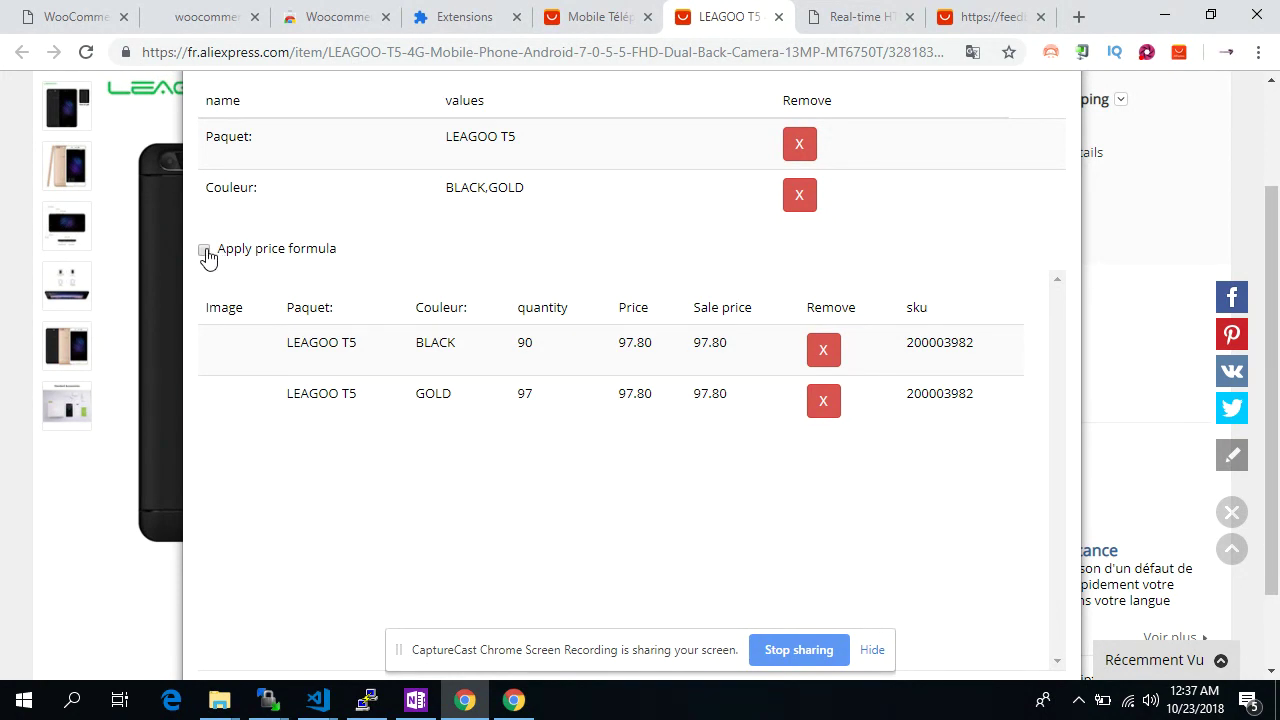
Apply the price formula and set the BLACK and GOLD variation prices to 350
{"action": "left_click", "coordinate": [204, 250]}
{"action": "left_click_drag", "start_coordinate": [620, 343], "coordinate": [661, 342]}
{"action": "type", "text": "350"}
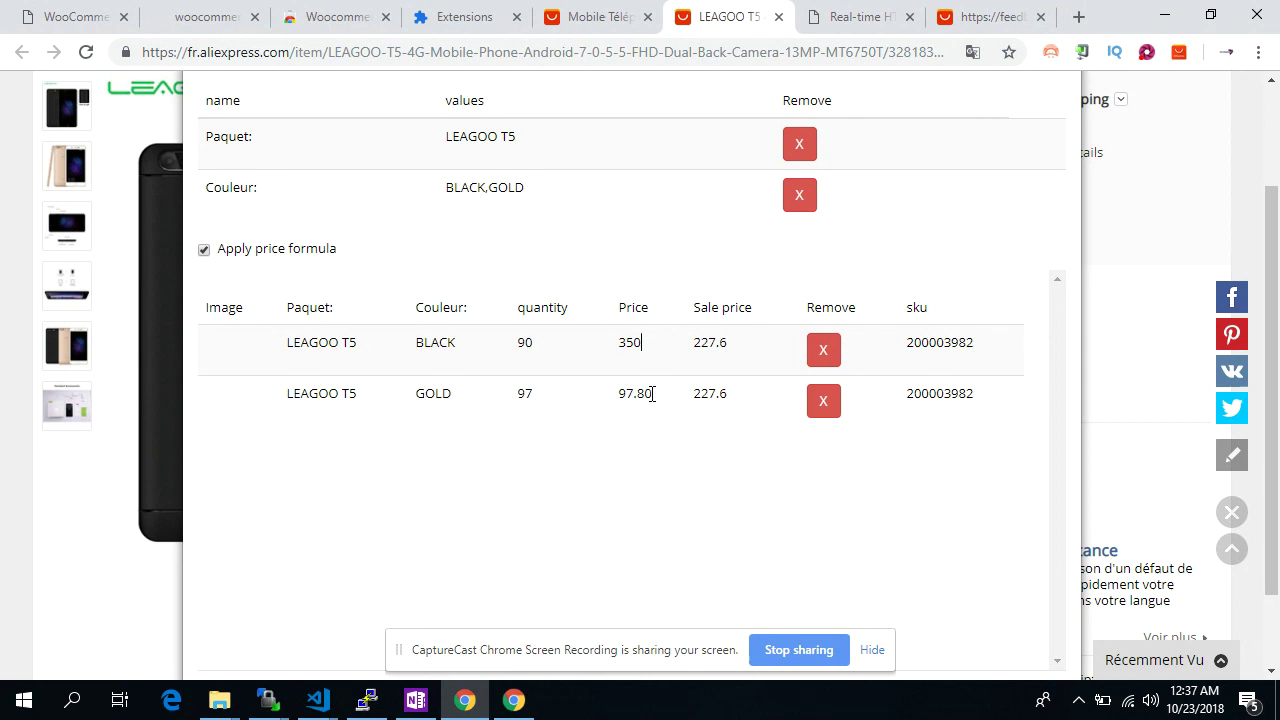
{"action": "left_click_drag", "start_coordinate": [651, 394], "coordinate": [615, 394]}
{"action": "type", "text": "350"}
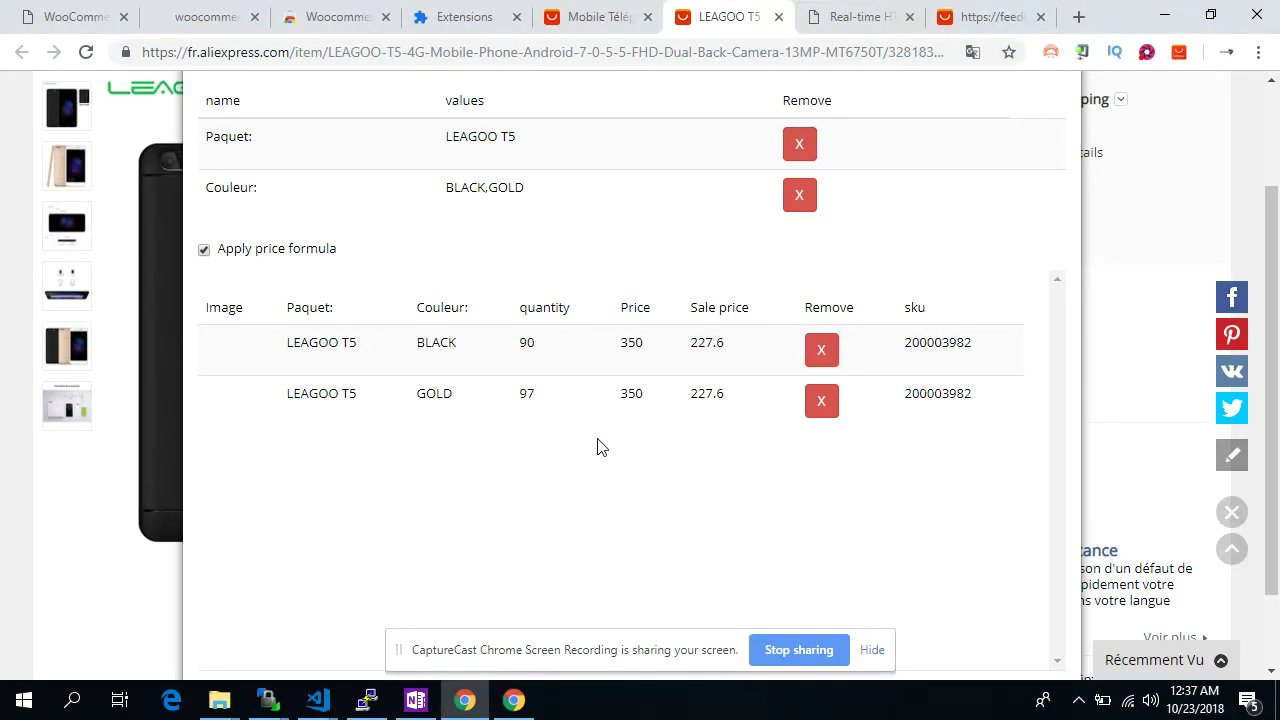
{"action": "scroll", "coordinate": [600, 229], "scroll_direction": "up", "scroll_amount": 1}
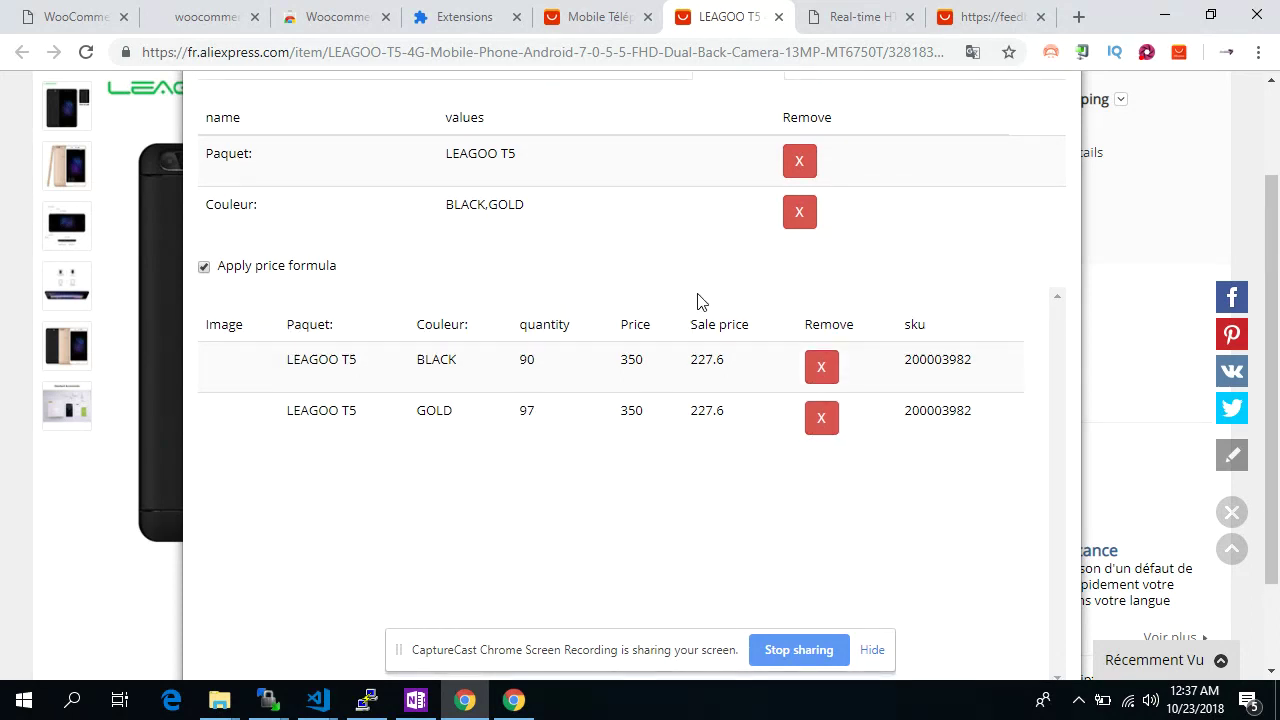
{"action": "scroll", "coordinate": [700, 300], "scroll_direction": "up", "scroll_amount": 2}
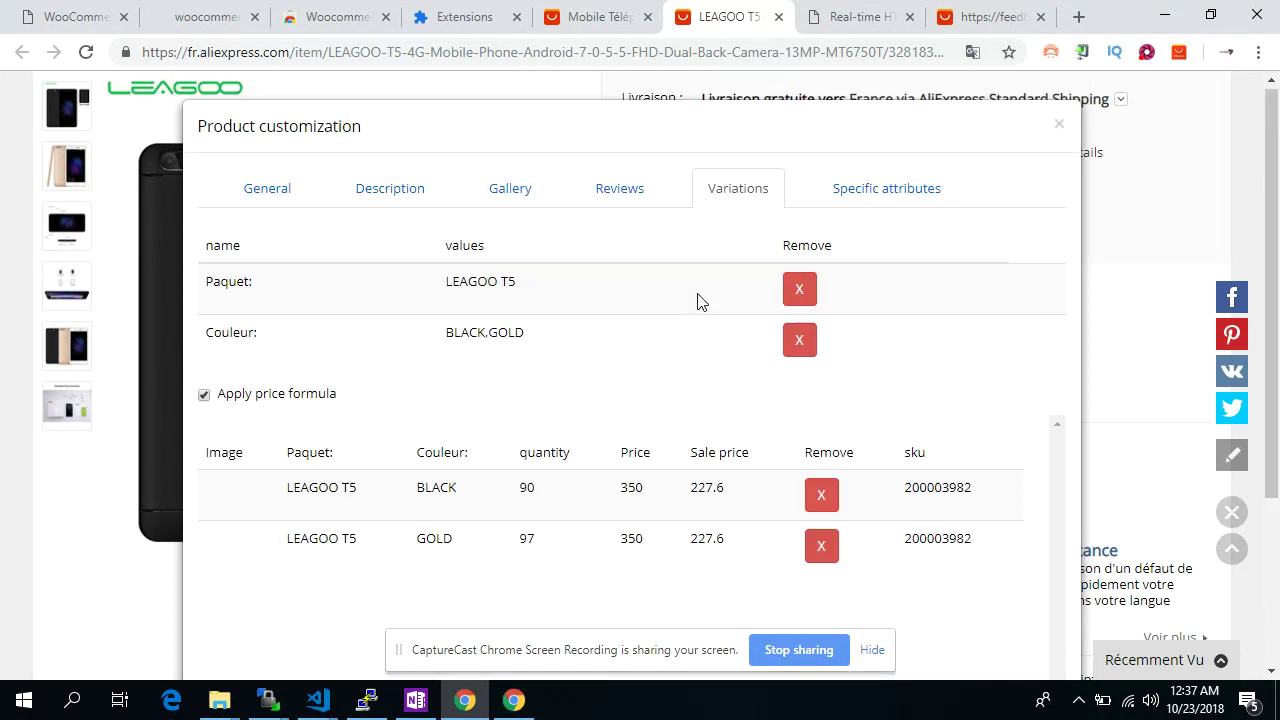
Mark the LEAGOO T5 to be published and import it into the shop
{"action": "left_click", "coordinate": [300, 190]}
{"action": "left_click", "coordinate": [300, 349]}
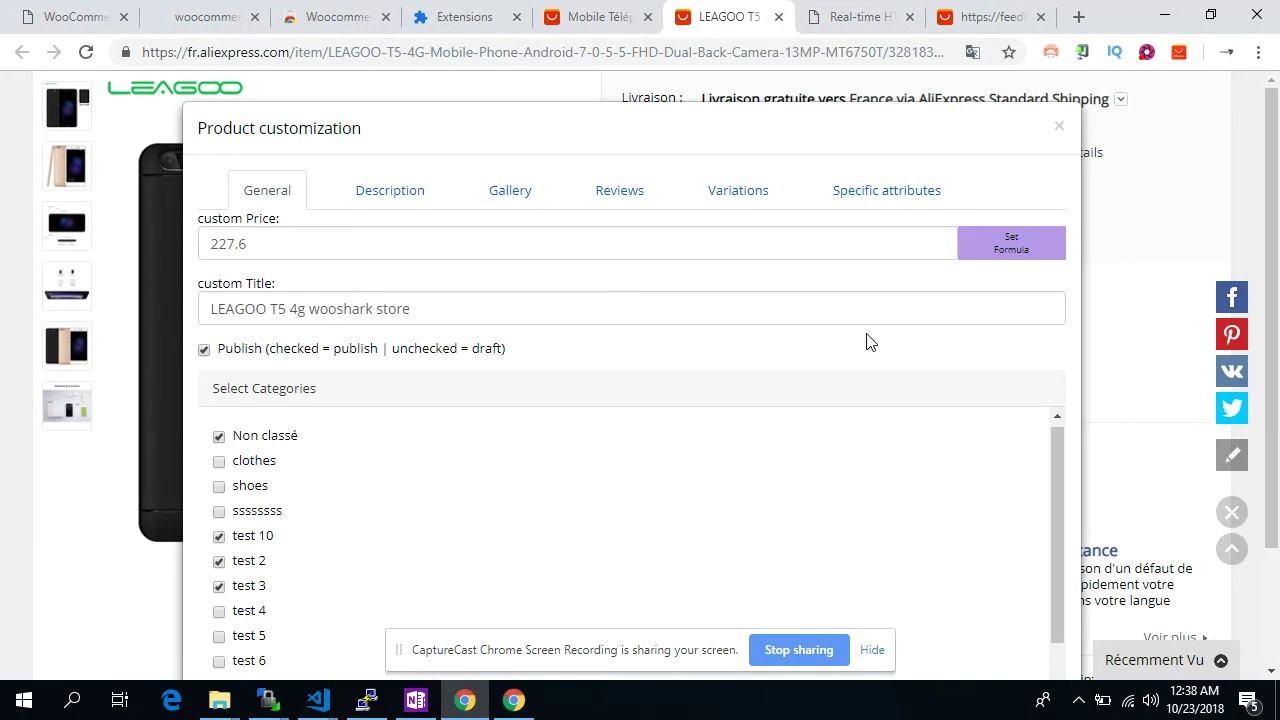
{"action": "scroll", "coordinate": [868, 342], "scroll_direction": "down", "scroll_amount": 1}
{"action": "scroll", "coordinate": [868, 342], "scroll_direction": "down", "scroll_amount": 1}
{"action": "left_click", "coordinate": [955, 603]}
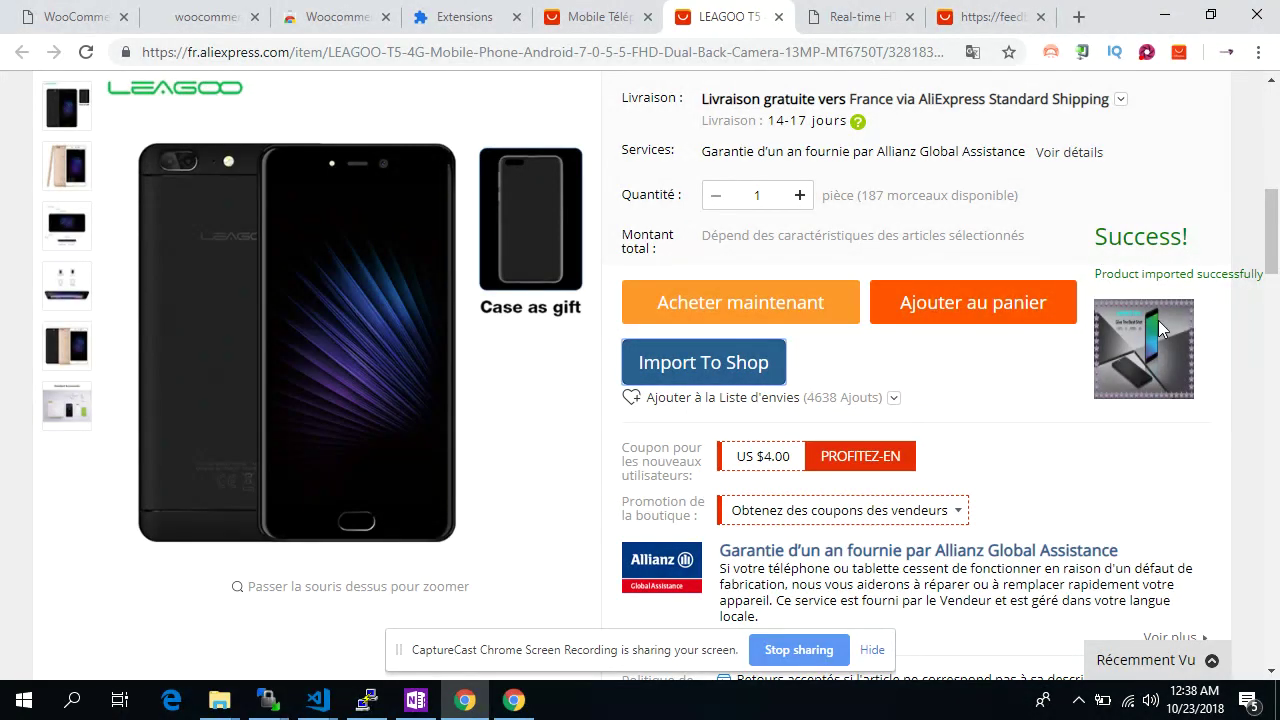
{"action": "left_click", "coordinate": [92, 10]}
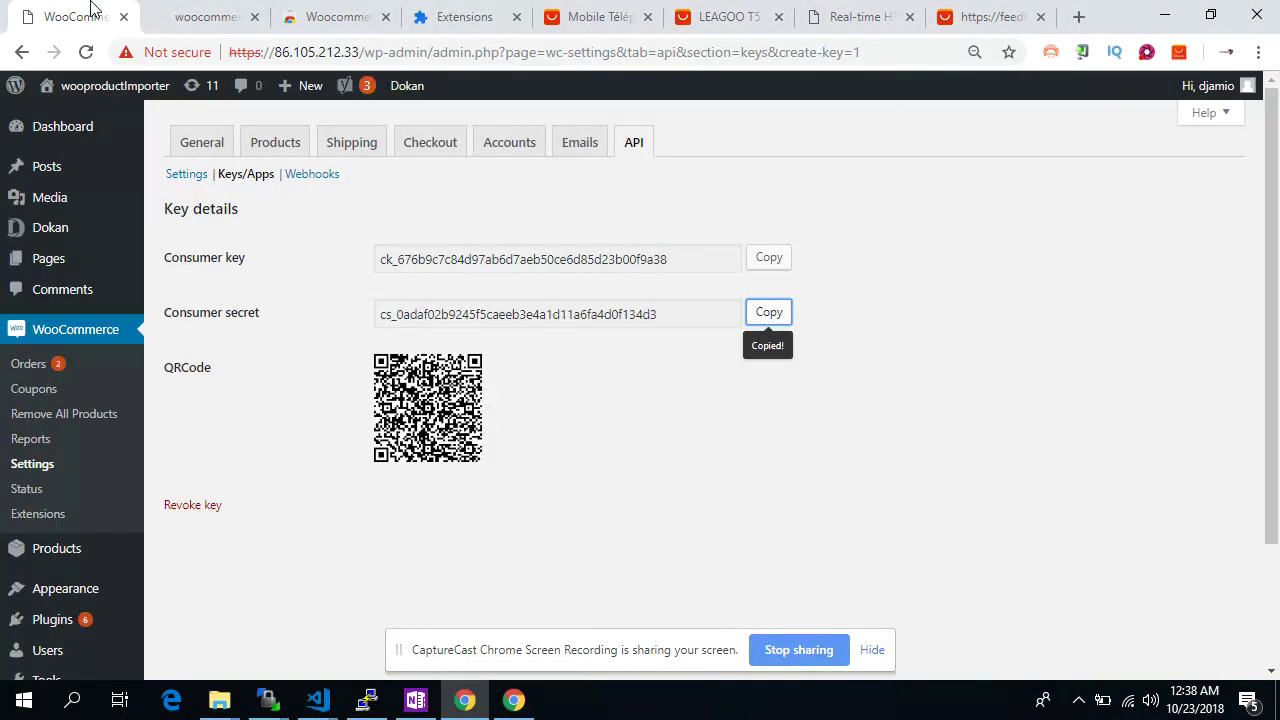
Edit 'LEAGOO T5 4g wooshark store' from the products list, check its AliExpress page, then preview it
{"action": "left_click", "coordinate": [57, 547]}
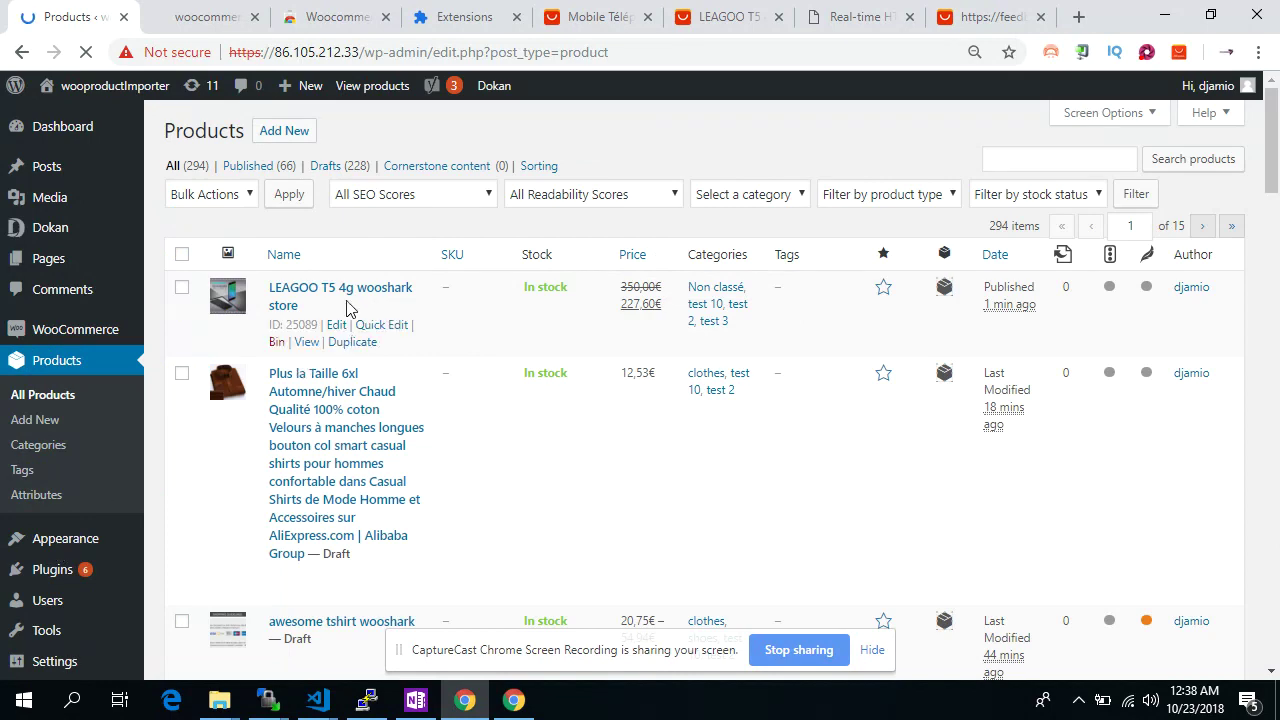
{"action": "left_click", "coordinate": [343, 290]}
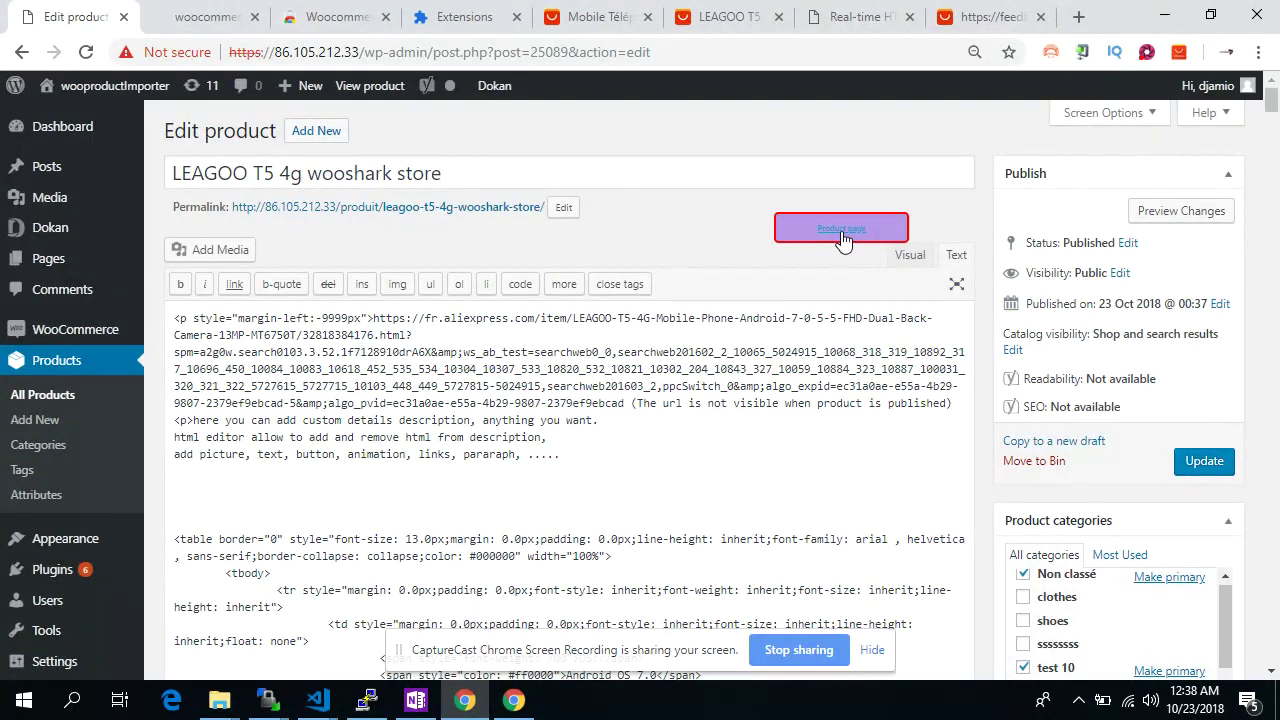
{"action": "left_click", "coordinate": [841, 231]}
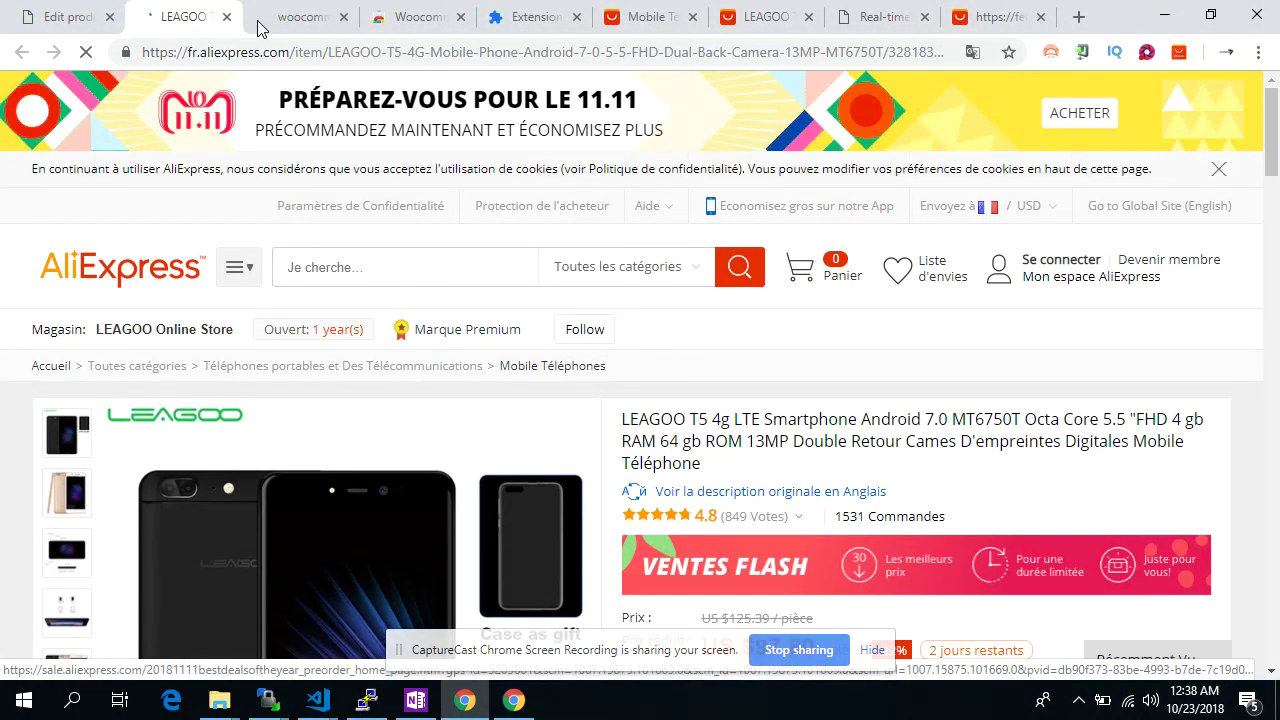
{"action": "left_click", "coordinate": [227, 17]}
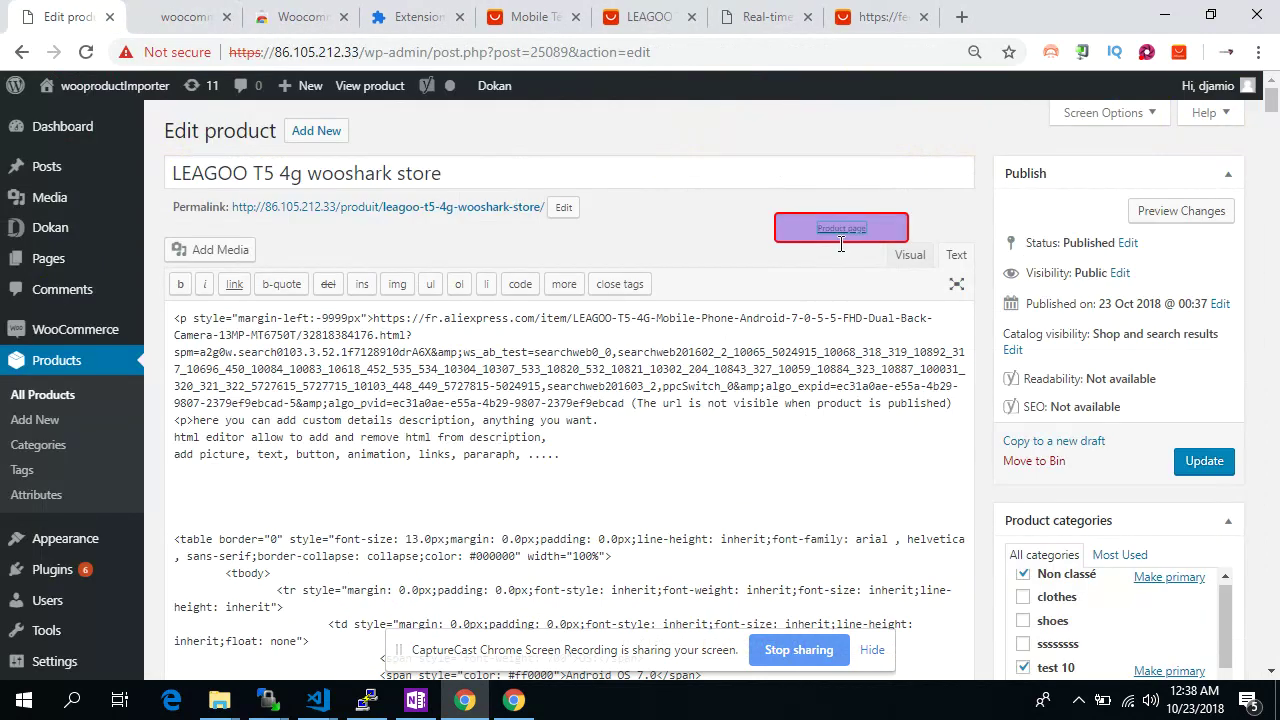
{"action": "left_click", "coordinate": [1140, 214]}
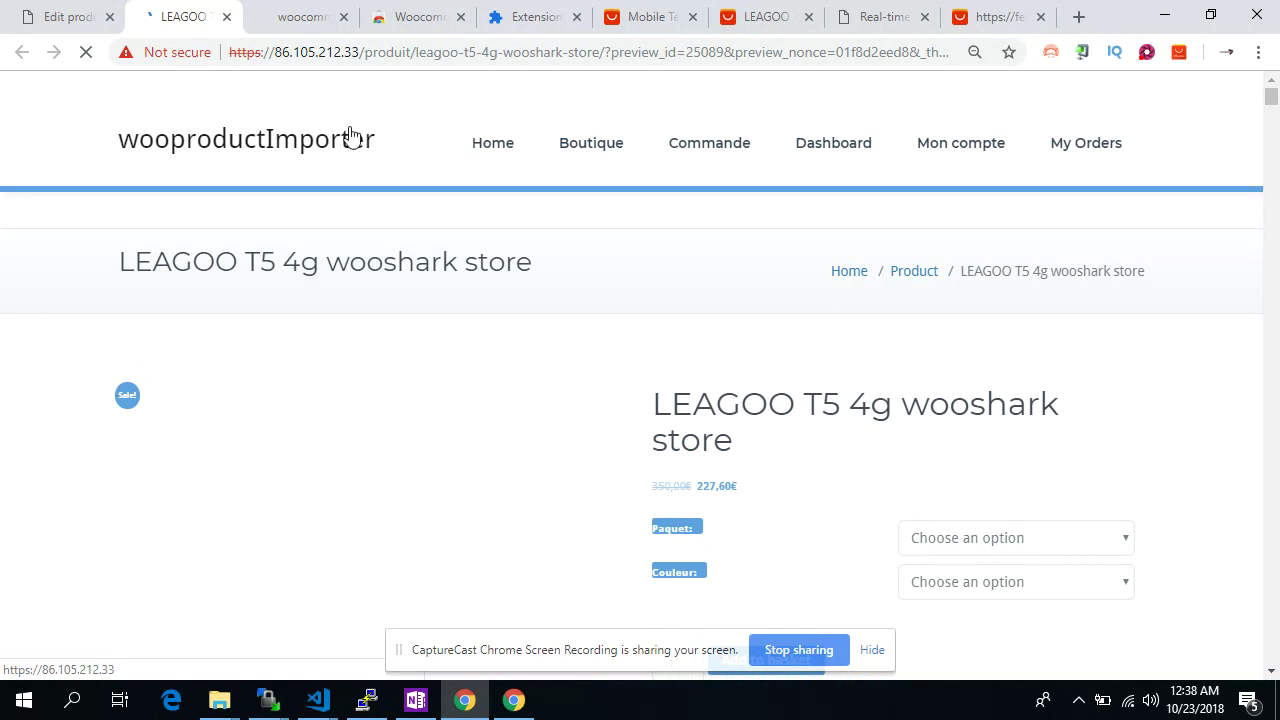
Choose package LEAGOO T5 and colour BLACK, then switch the colour to GOLD
{"action": "scroll", "coordinate": [643, 425], "scroll_direction": "down", "scroll_amount": 2}
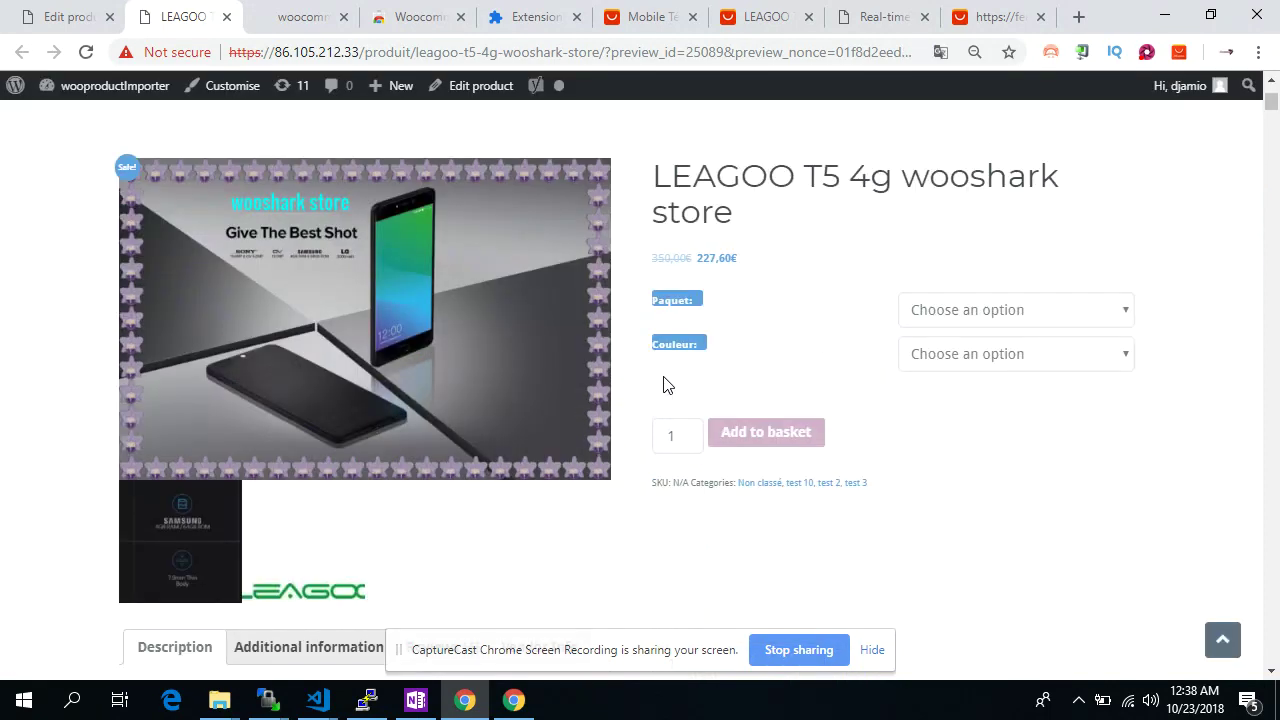
{"action": "left_click", "coordinate": [997, 312]}
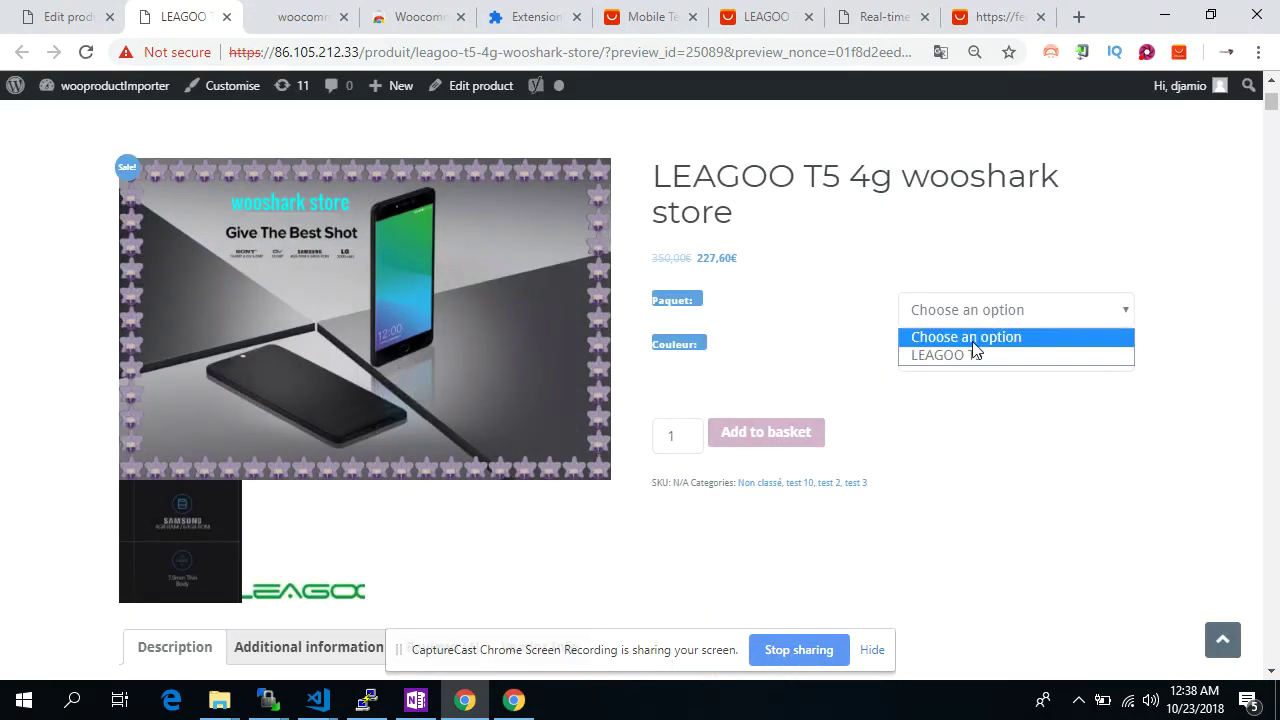
{"action": "left_click", "coordinate": [977, 357]}
{"action": "left_click", "coordinate": [986, 355]}
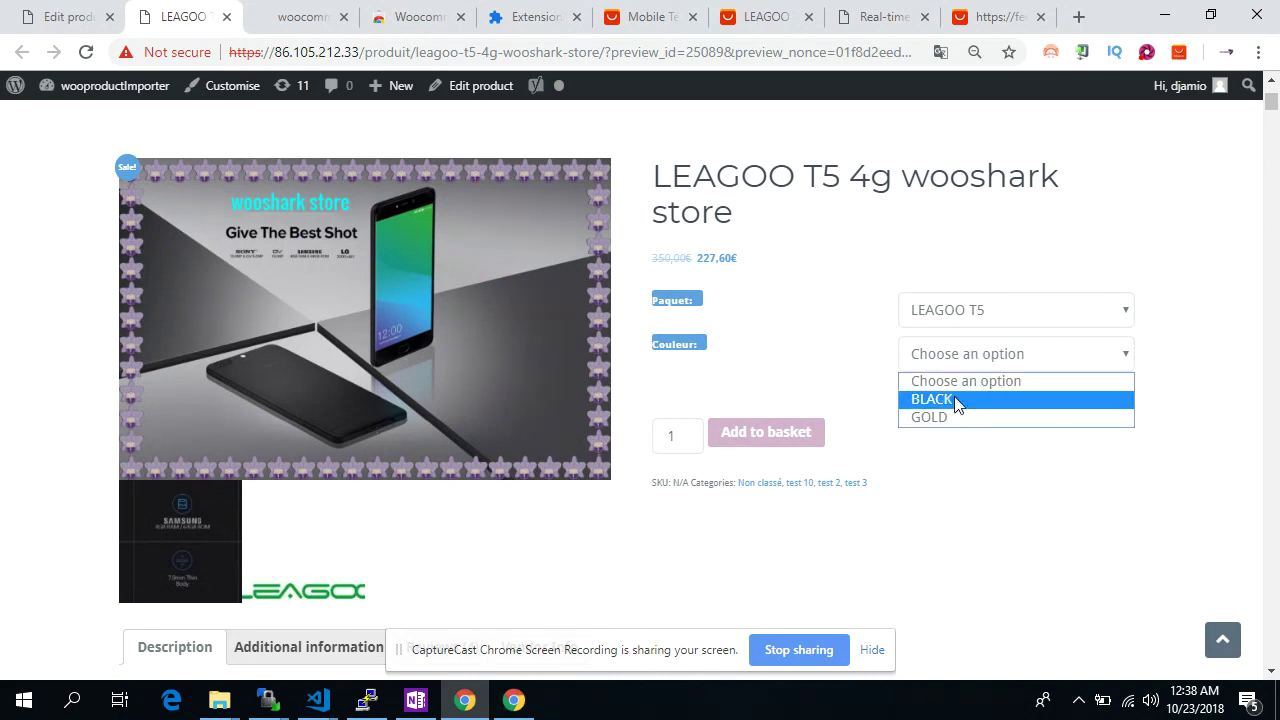
{"action": "left_click", "coordinate": [953, 401]}
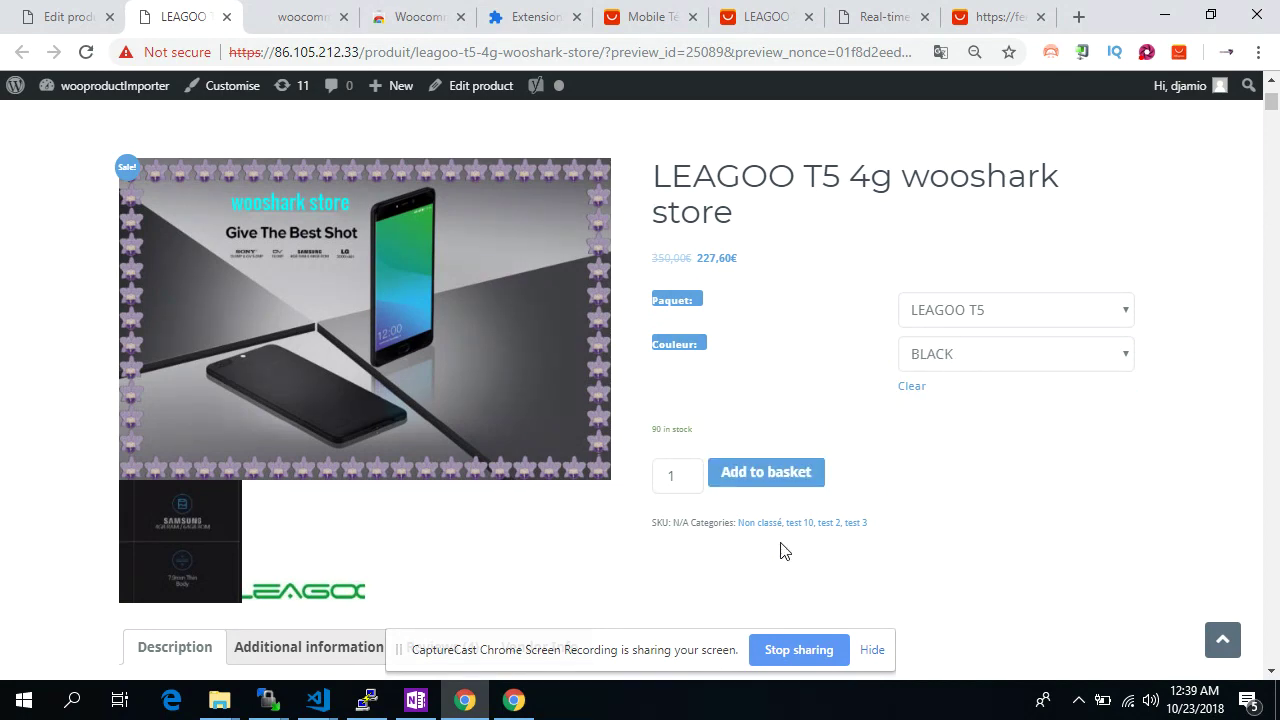
{"action": "left_click_drag", "start_coordinate": [654, 256], "coordinate": [750, 258]}
{"action": "left_click", "coordinate": [963, 364]}
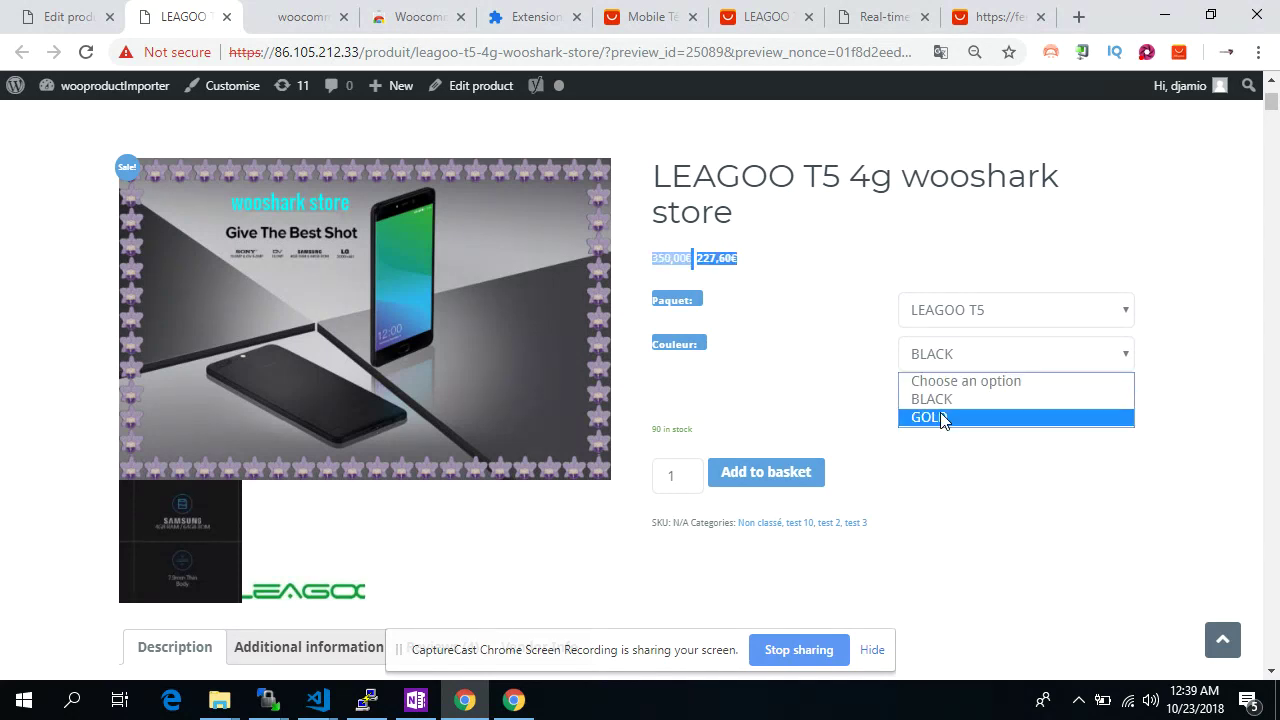
{"action": "left_click", "coordinate": [938, 416]}
{"action": "left_click", "coordinate": [806, 314]}
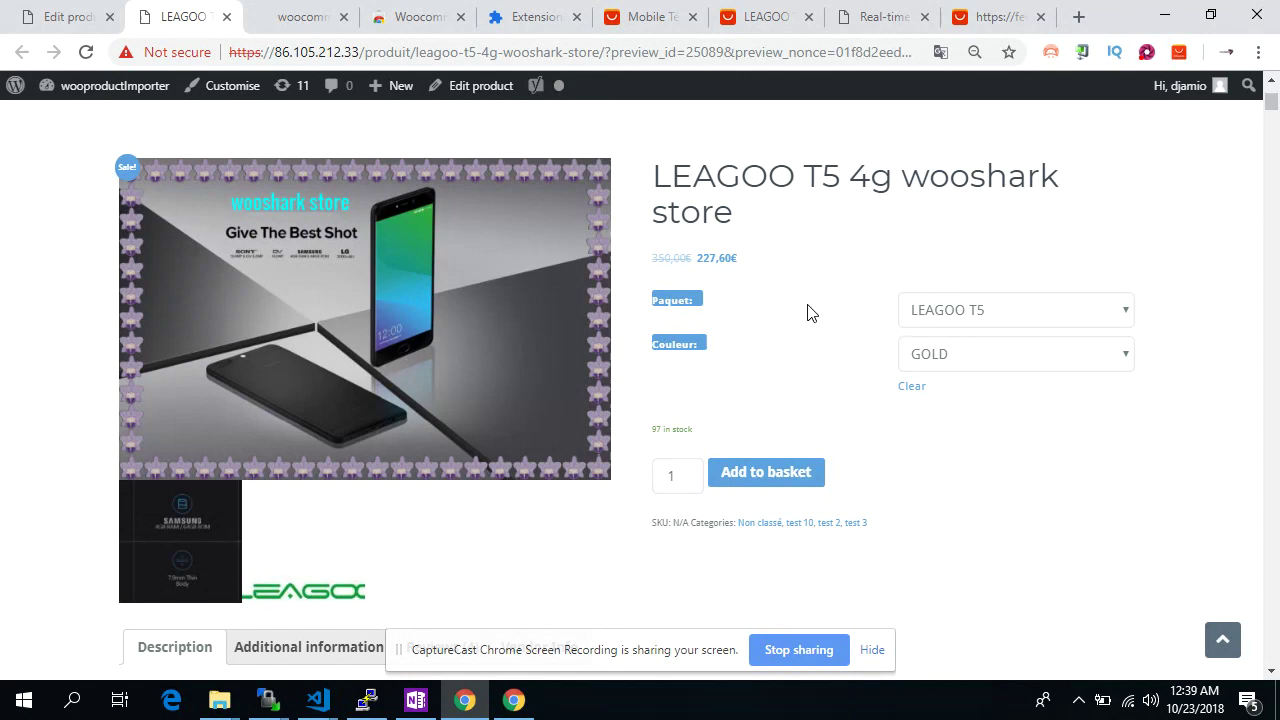
{"action": "left_click", "coordinate": [955, 318]}
{"action": "left_click", "coordinate": [1008, 488]}
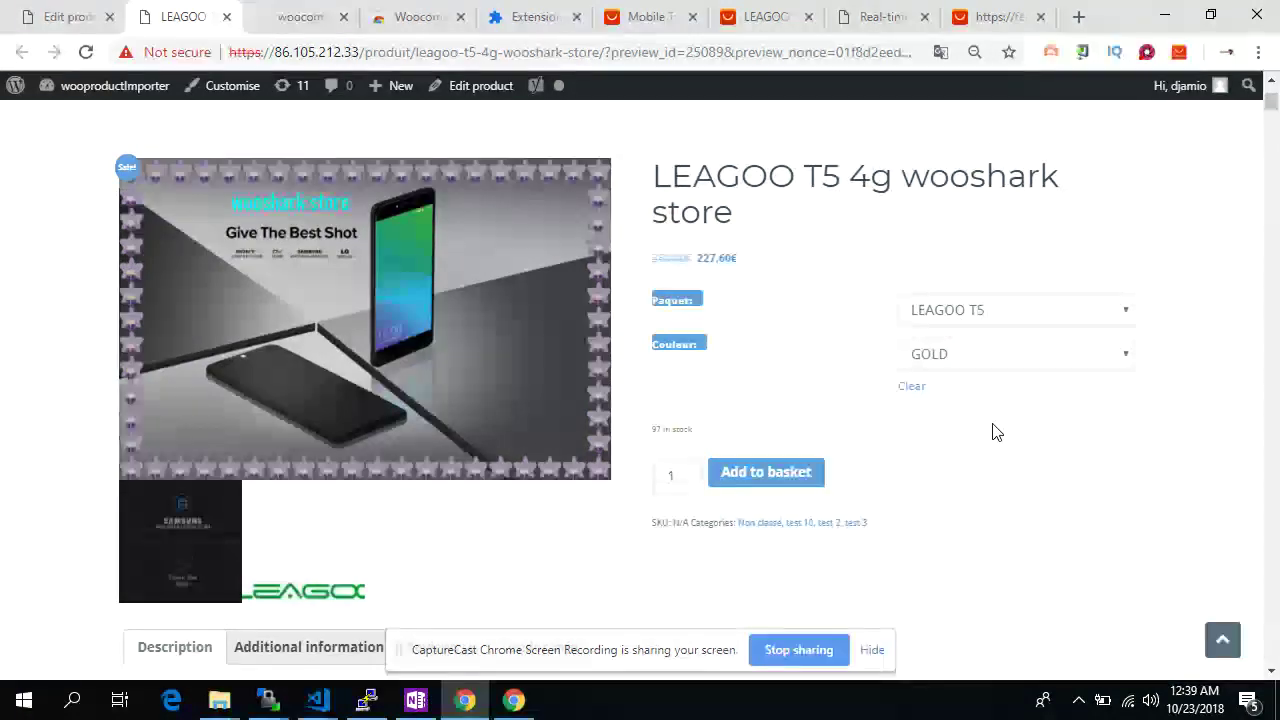
{"action": "left_click", "coordinate": [971, 367]}
{"action": "left_click", "coordinate": [971, 365]}
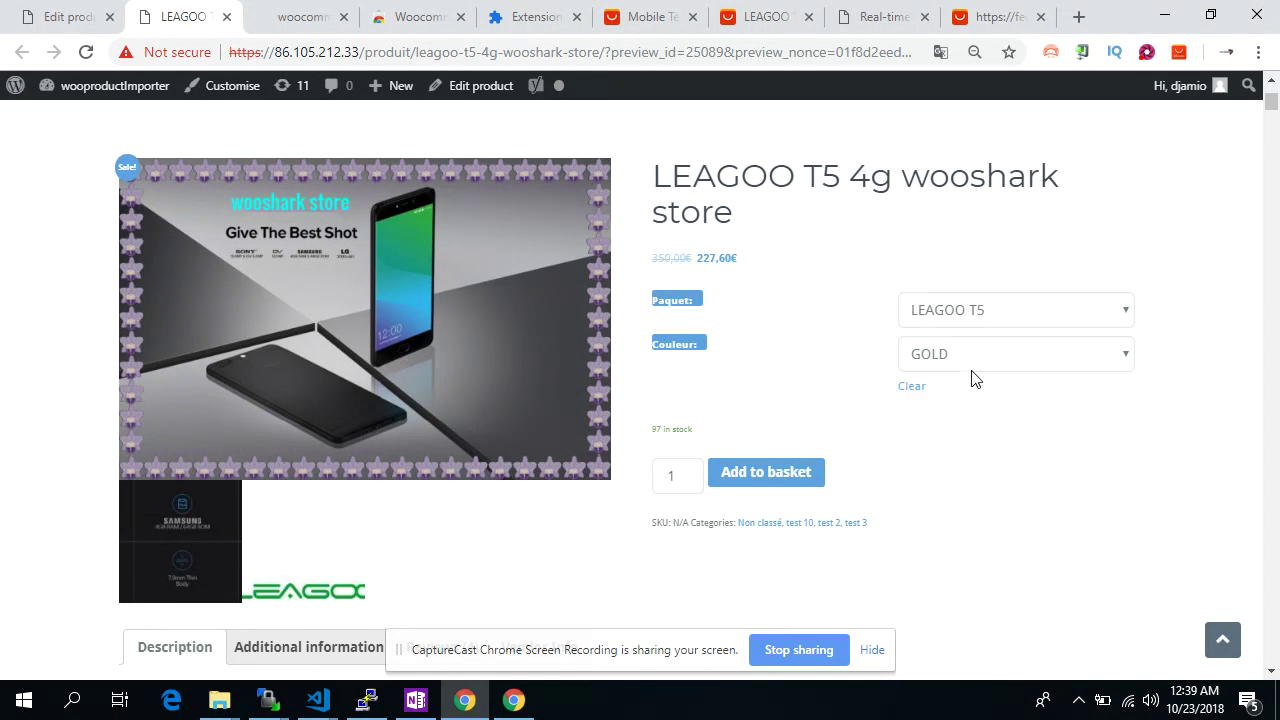
Read through the product's 4 reviews on the storefront
{"action": "scroll", "coordinate": [962, 491], "scroll_direction": "down", "scroll_amount": 2}
{"action": "scroll", "coordinate": [963, 491], "scroll_direction": "down", "scroll_amount": 2}
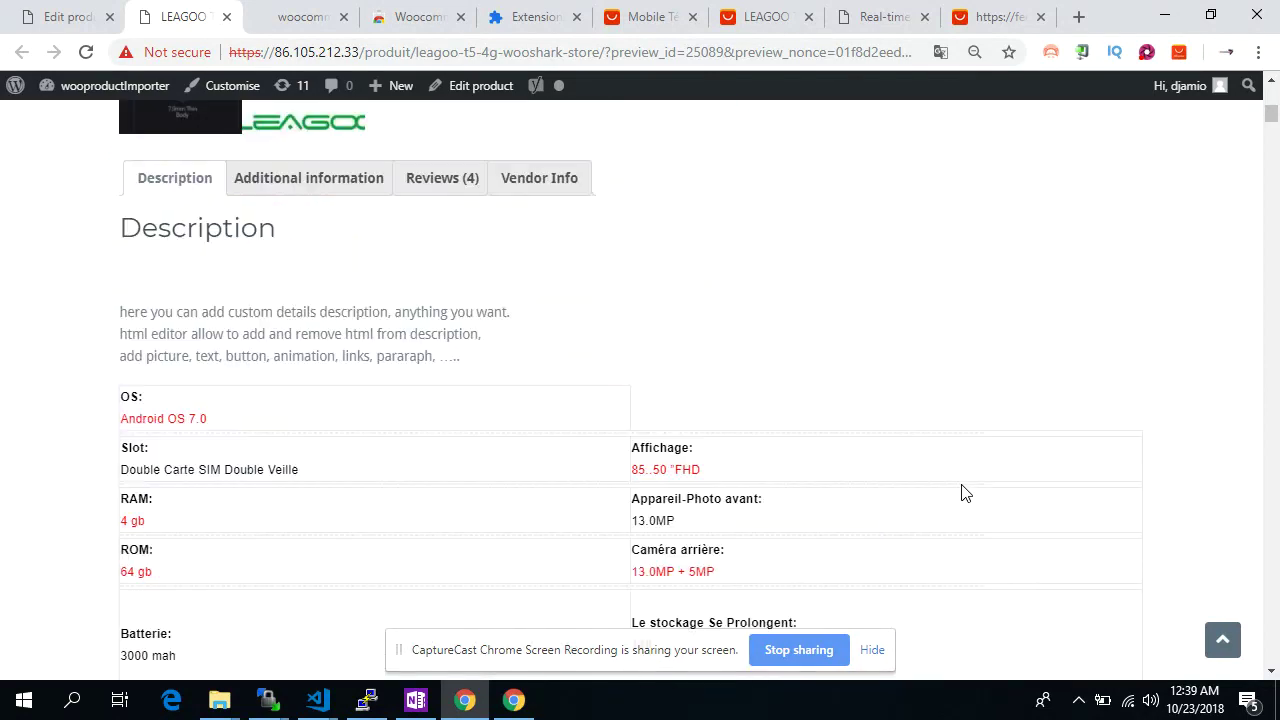
{"action": "scroll", "coordinate": [963, 491], "scroll_direction": "up", "scroll_amount": 1}
{"action": "left_click", "coordinate": [421, 258]}
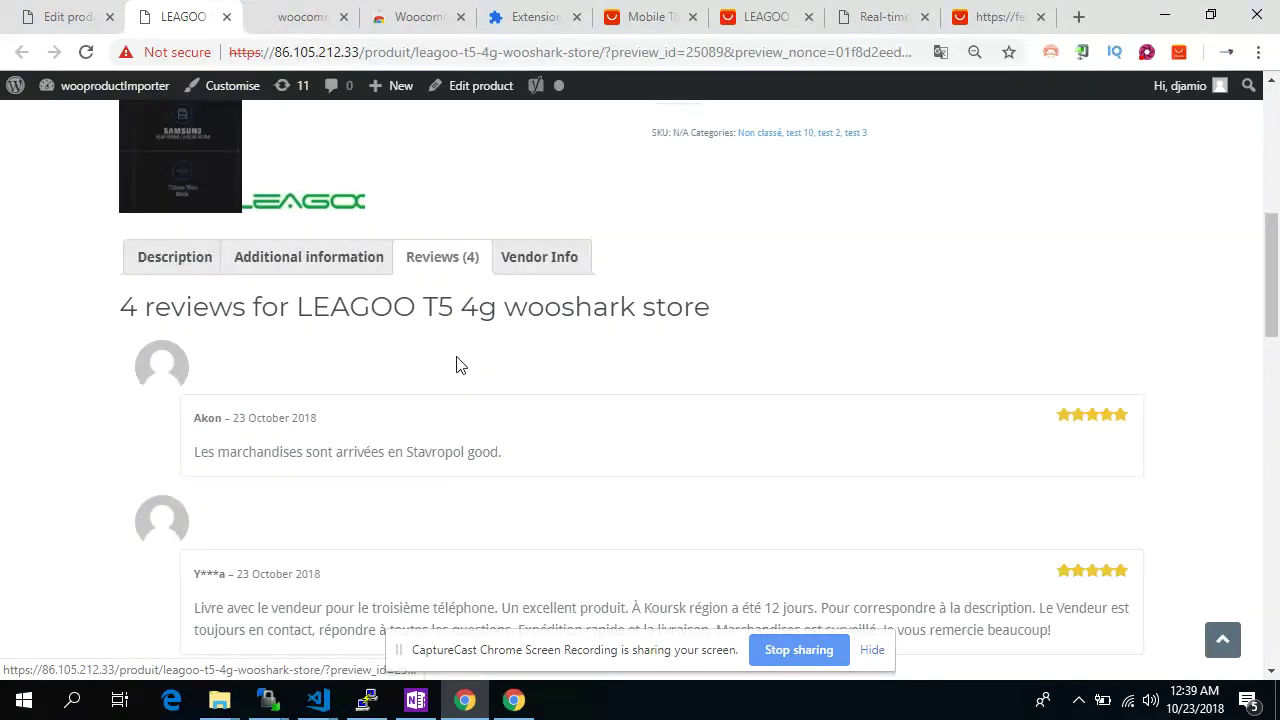
{"action": "scroll", "coordinate": [400, 395], "scroll_direction": "down", "scroll_amount": 1}
{"action": "scroll", "coordinate": [305, 434], "scroll_direction": "down", "scroll_amount": 2}
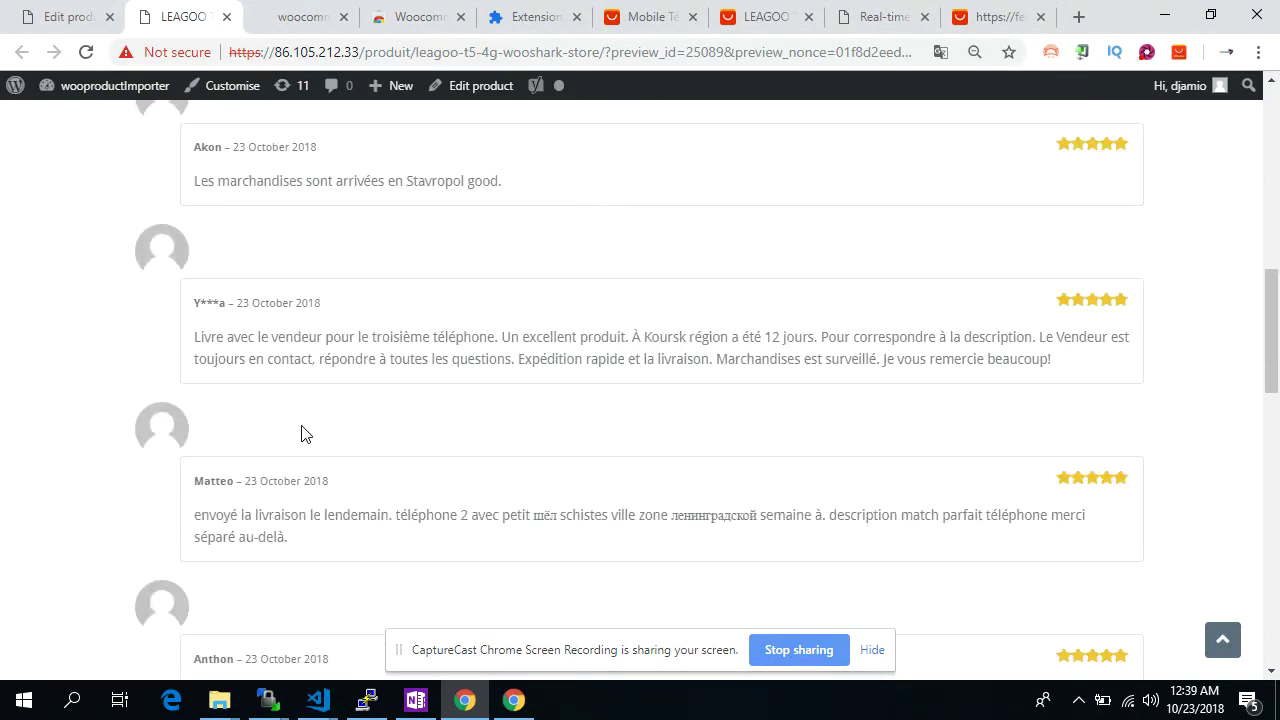
{"action": "left_click_drag", "start_coordinate": [203, 490], "coordinate": [306, 535]}
{"action": "left_click", "coordinate": [305, 535]}
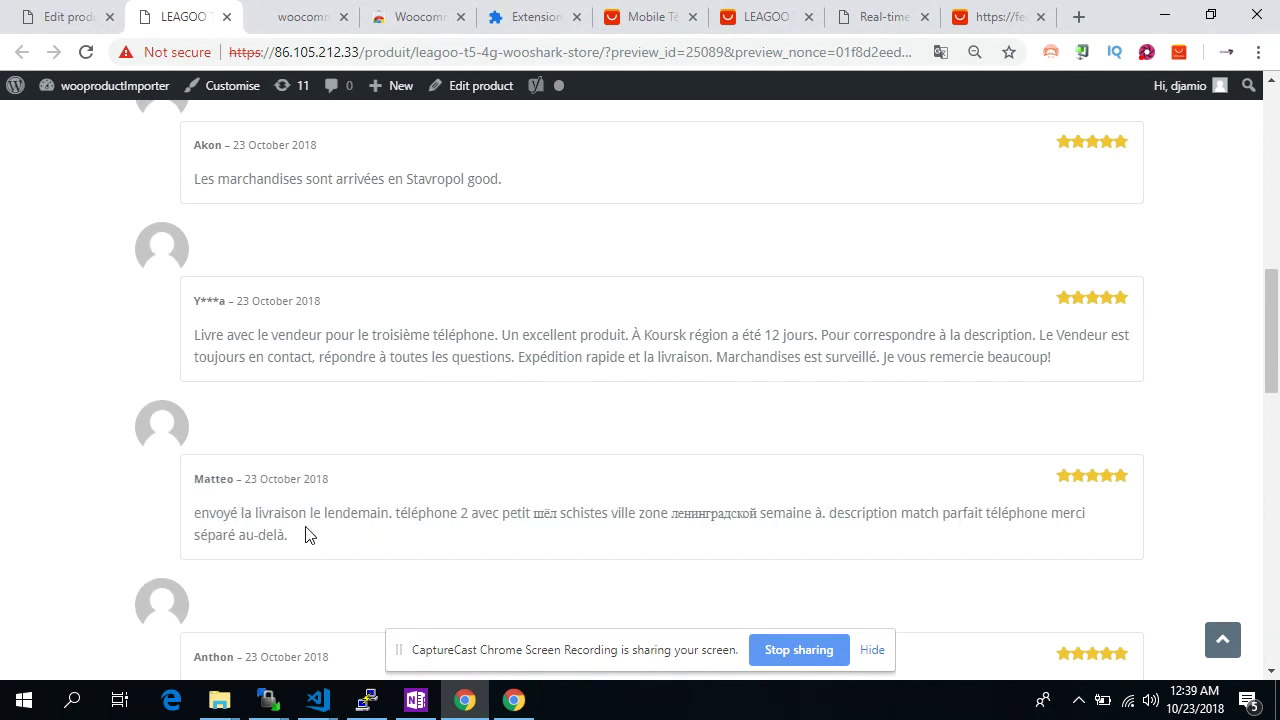
{"action": "scroll", "coordinate": [306, 530], "scroll_direction": "down", "scroll_amount": 2}
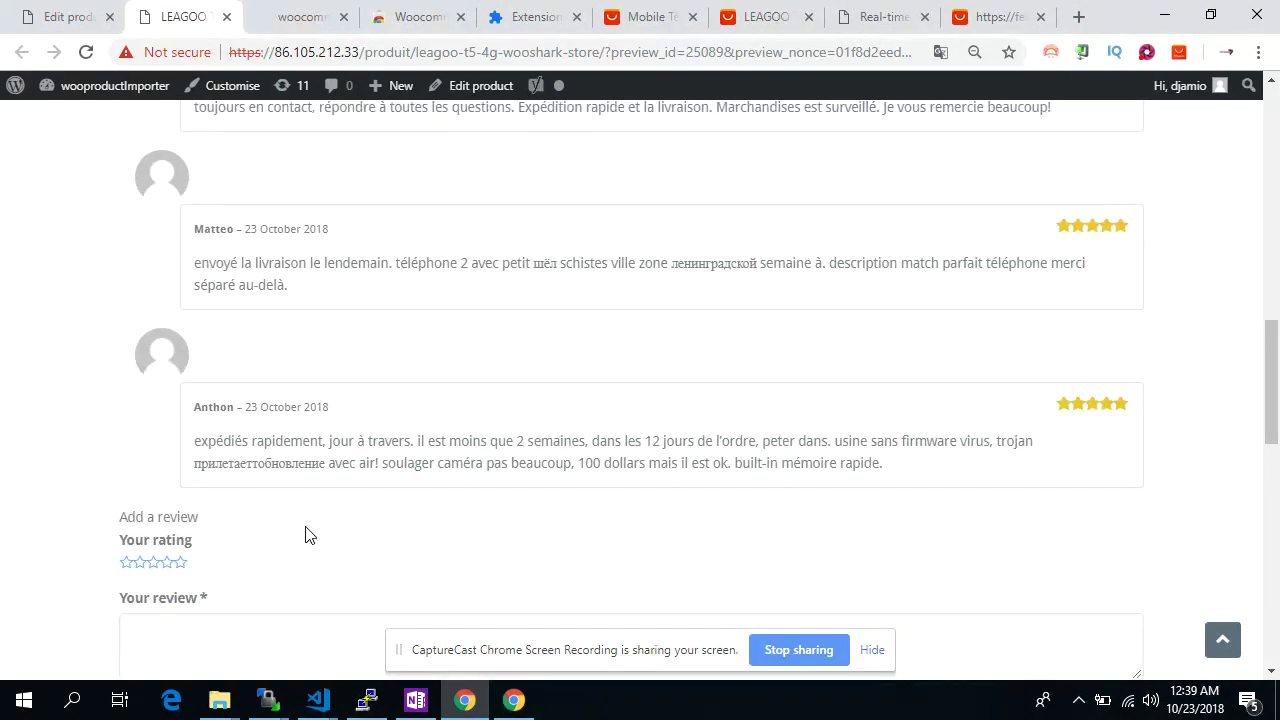
{"action": "scroll", "coordinate": [306, 534], "scroll_direction": "up", "scroll_amount": 5}
Show the product's Additional information specifications
{"action": "left_click", "coordinate": [291, 236]}
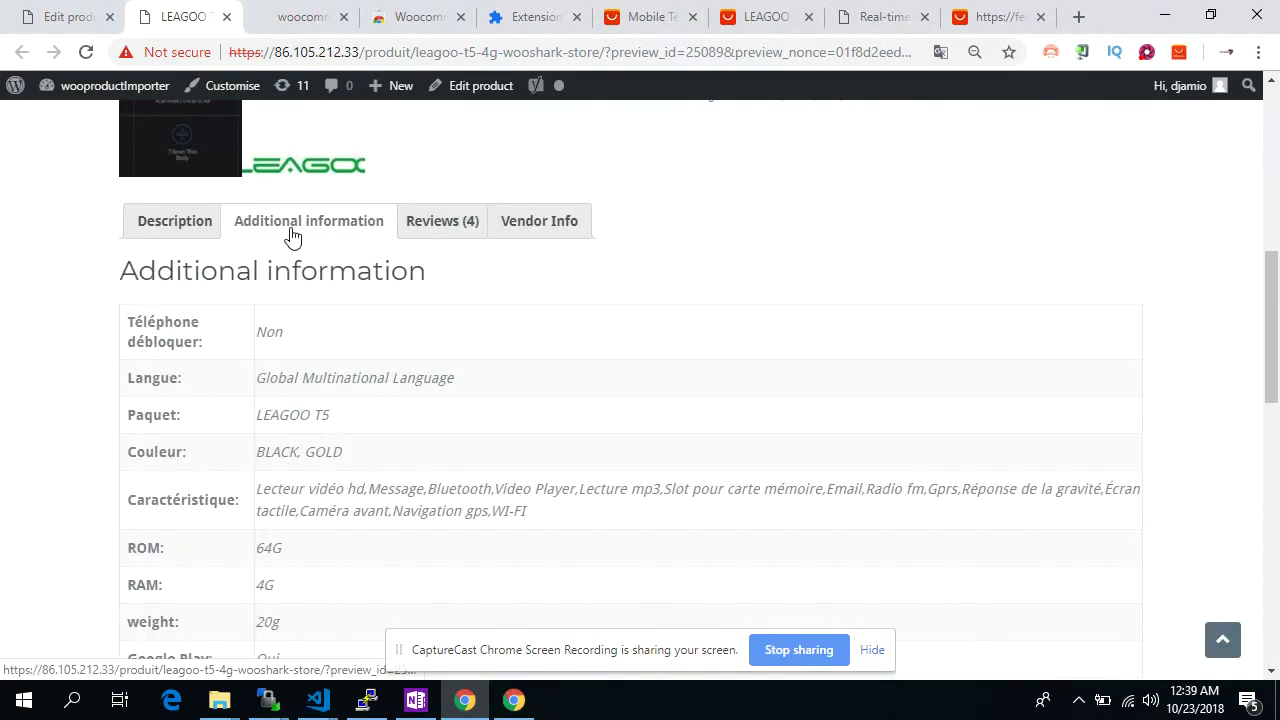
{"action": "scroll", "coordinate": [331, 374], "scroll_direction": "down", "scroll_amount": 1}
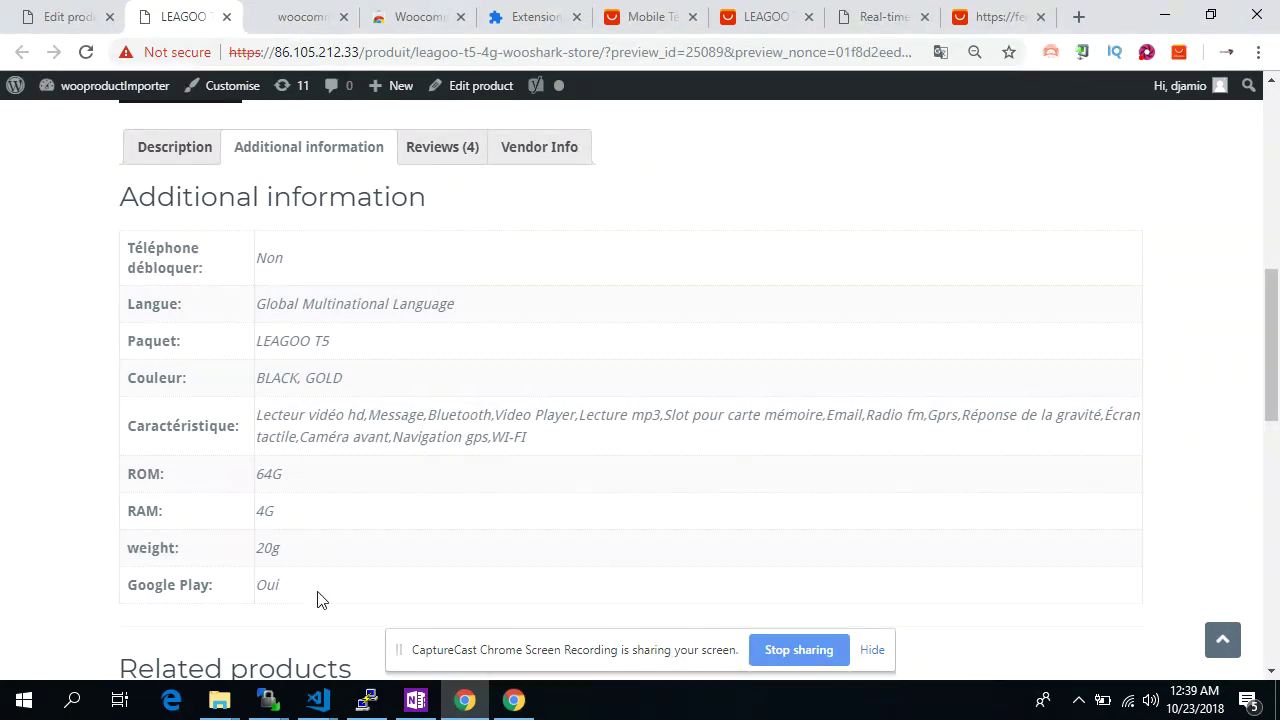
{"action": "scroll", "coordinate": [300, 438], "scroll_direction": "up", "scroll_amount": 1}
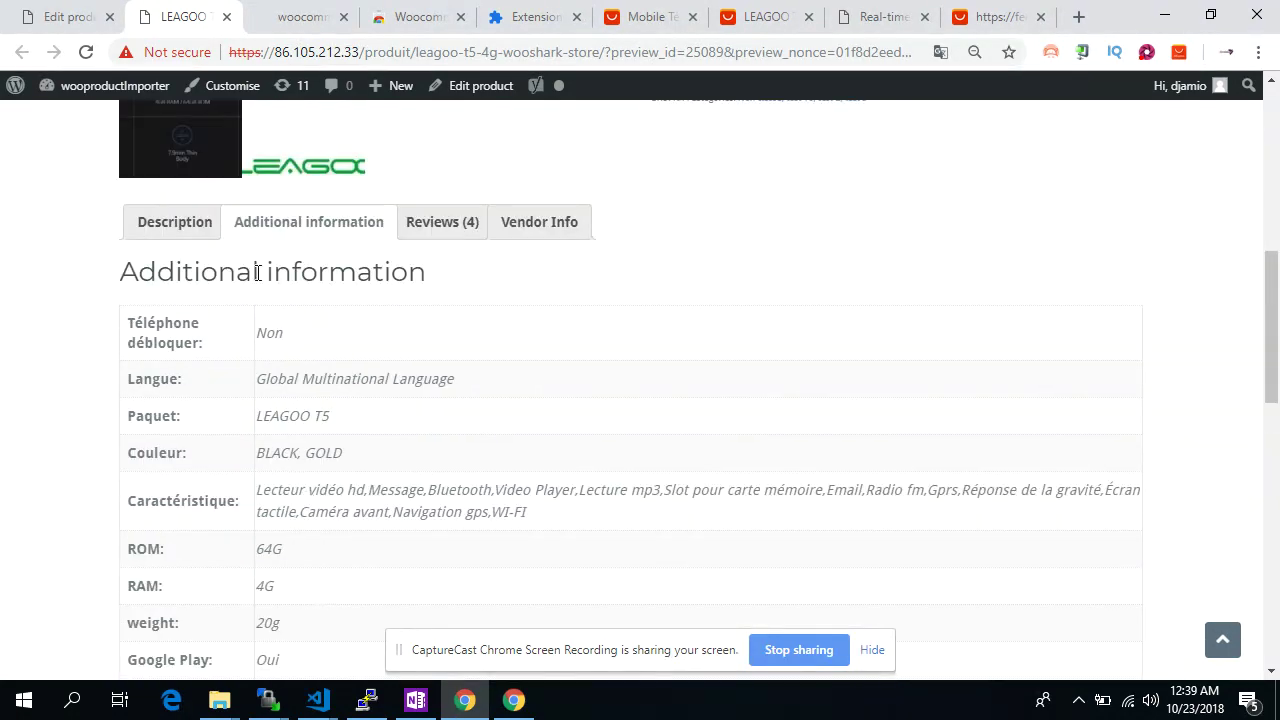
Scroll through the description's spec table and feature banners
{"action": "left_click", "coordinate": [172, 230]}
{"action": "scroll", "coordinate": [96, 396], "scroll_direction": "down", "scroll_amount": 6}
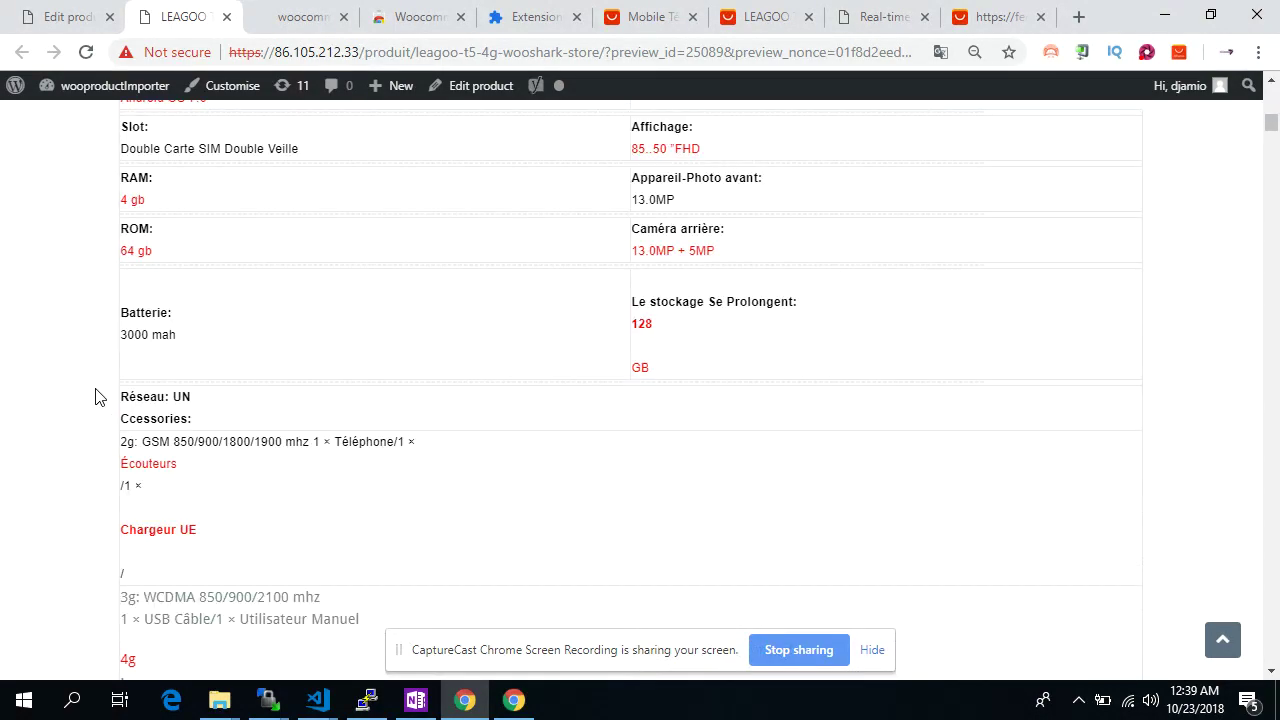
{"action": "scroll", "coordinate": [96, 396], "scroll_direction": "down", "scroll_amount": 4}
{"action": "scroll", "coordinate": [95, 397], "scroll_direction": "down", "scroll_amount": 20}
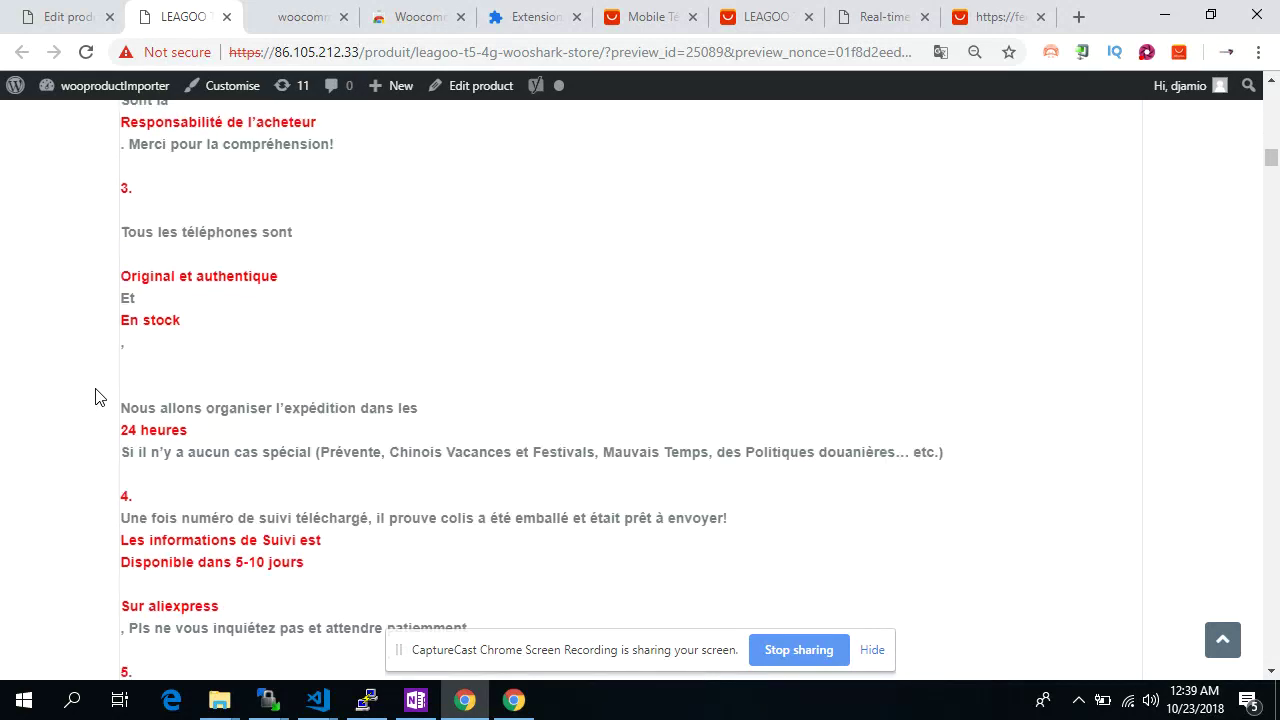
{"action": "scroll", "coordinate": [95, 397], "scroll_direction": "down", "scroll_amount": 10}
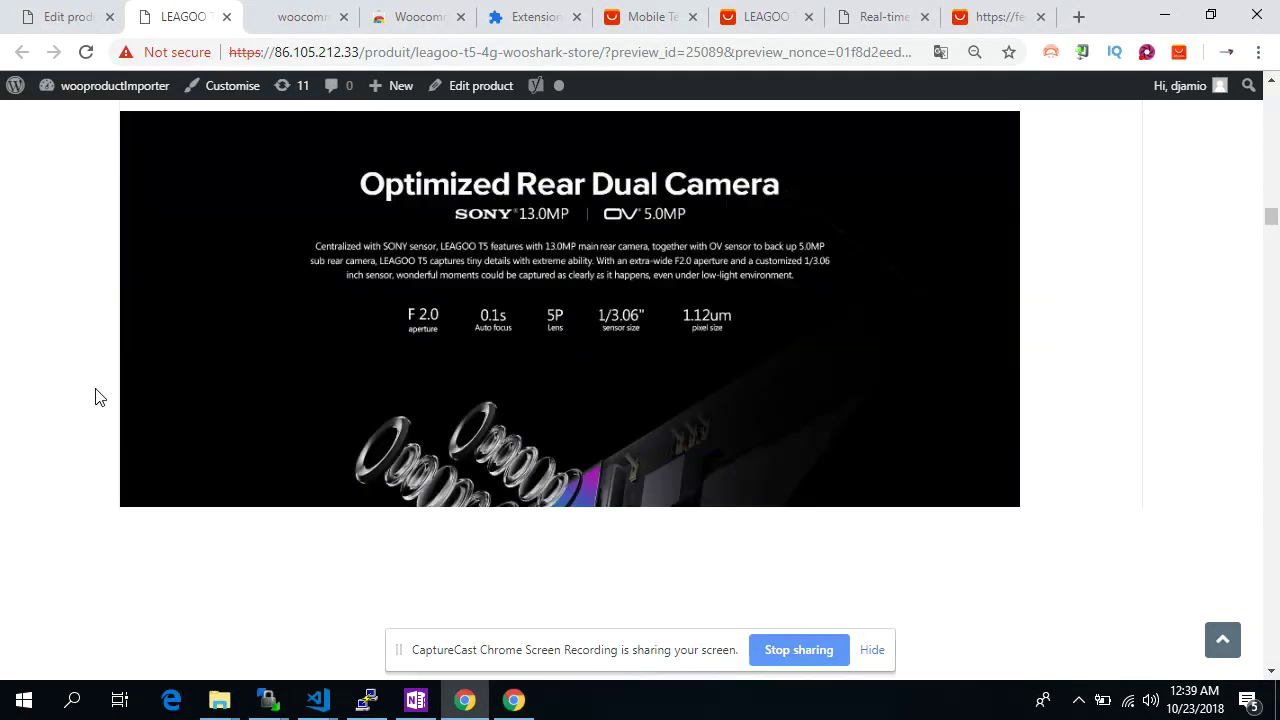
{"action": "scroll", "coordinate": [95, 397], "scroll_direction": "down", "scroll_amount": 15}
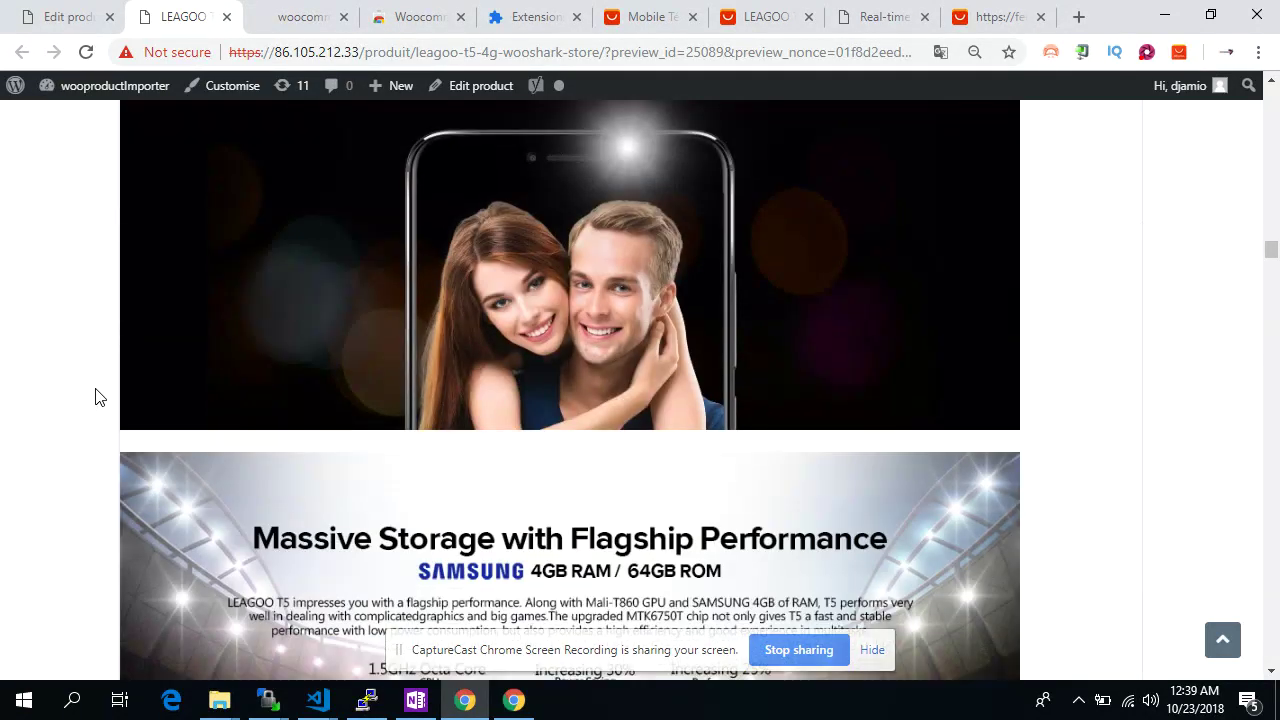
{"action": "scroll", "coordinate": [95, 397], "scroll_direction": "down", "scroll_amount": 15}
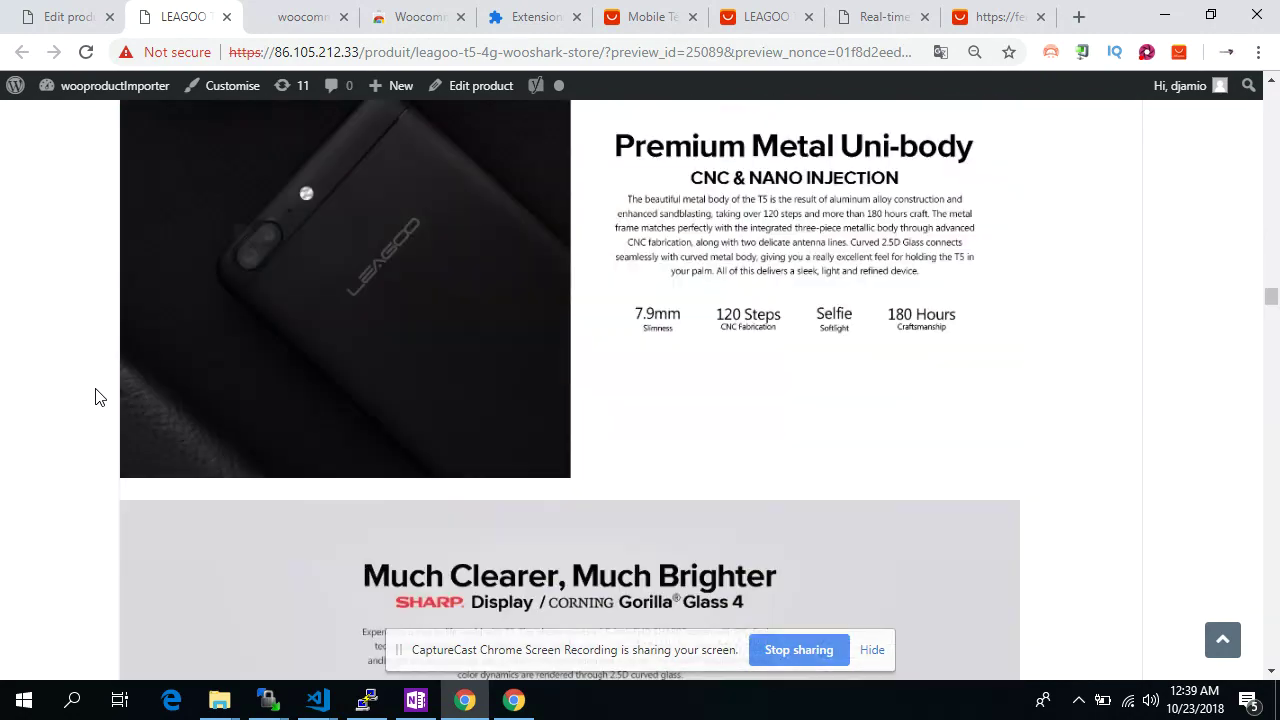
{"action": "scroll", "coordinate": [95, 397], "scroll_direction": "down", "scroll_amount": 11}
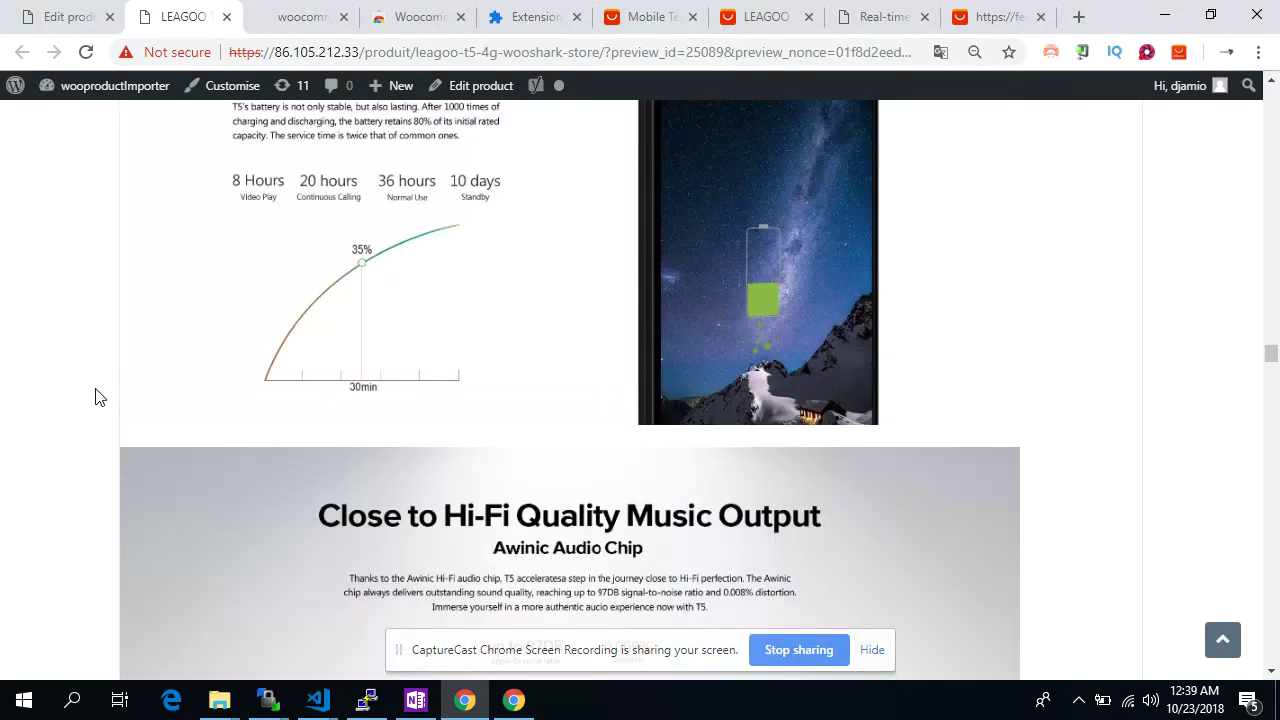
{"action": "scroll", "coordinate": [396, 532], "scroll_direction": "down", "scroll_amount": 8}
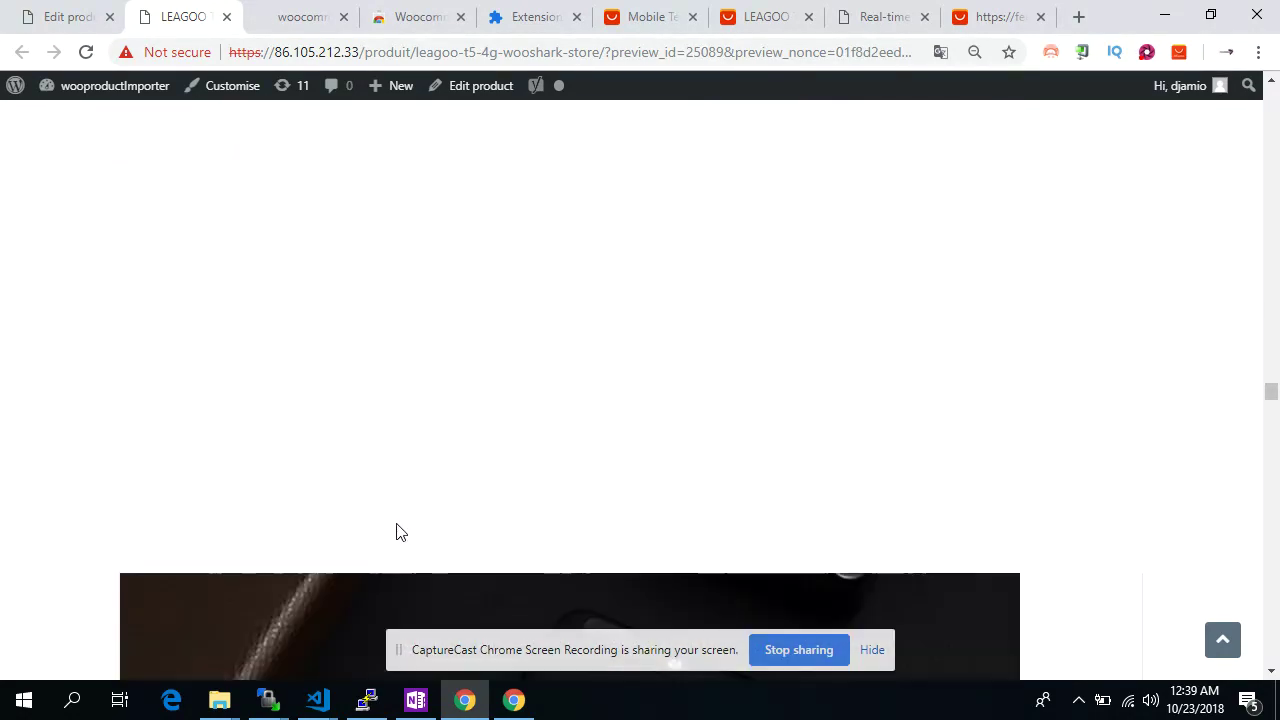
Load the aliexpress.com home page and close the extra LEAGOO, HTML editor and feedback tabs
{"action": "left_click", "coordinate": [660, 17]}
{"action": "left_click", "coordinate": [308, 55]}
{"action": "type", "text": "aliexpress.com"}
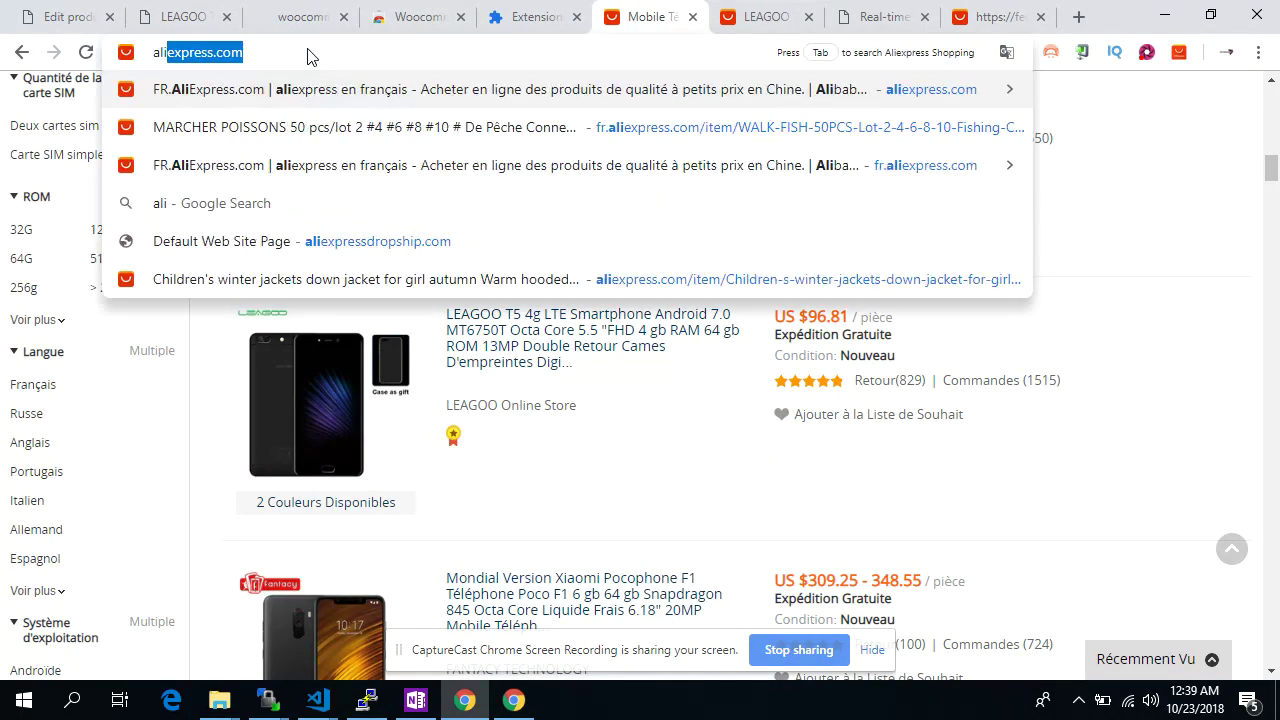
{"action": "key", "text": "Return"}
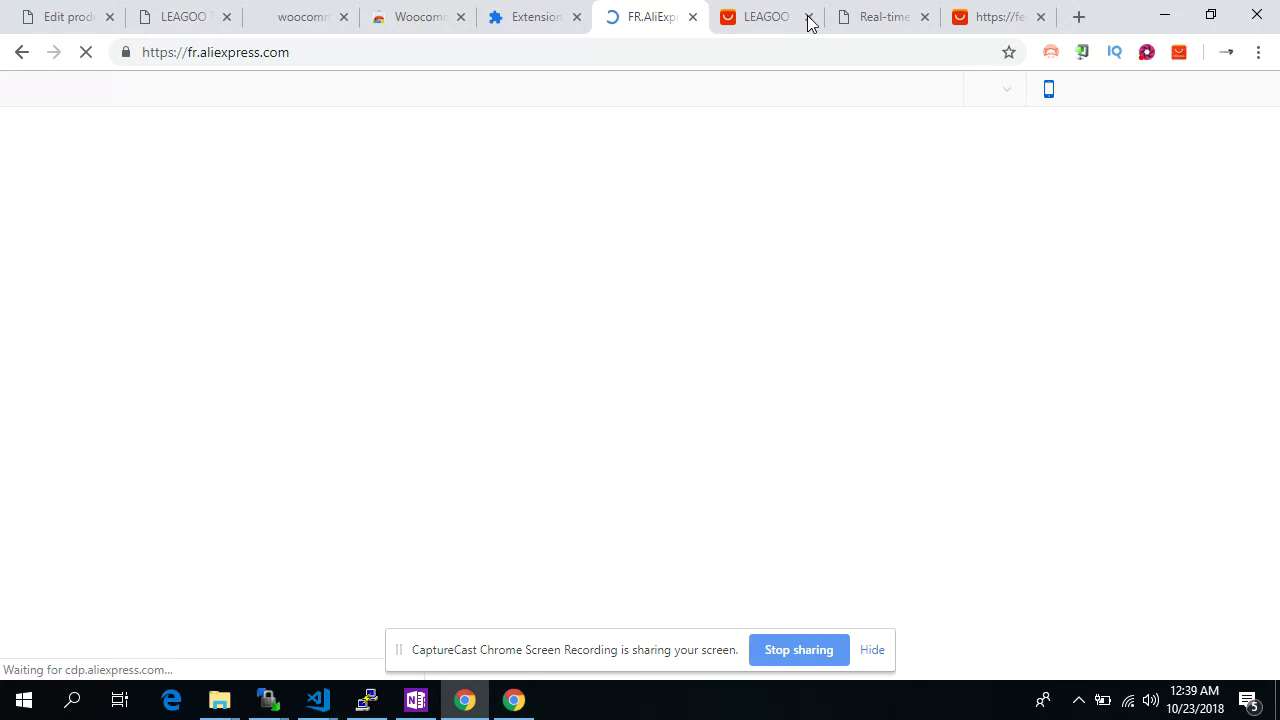
{"action": "left_click", "coordinate": [810, 17]}
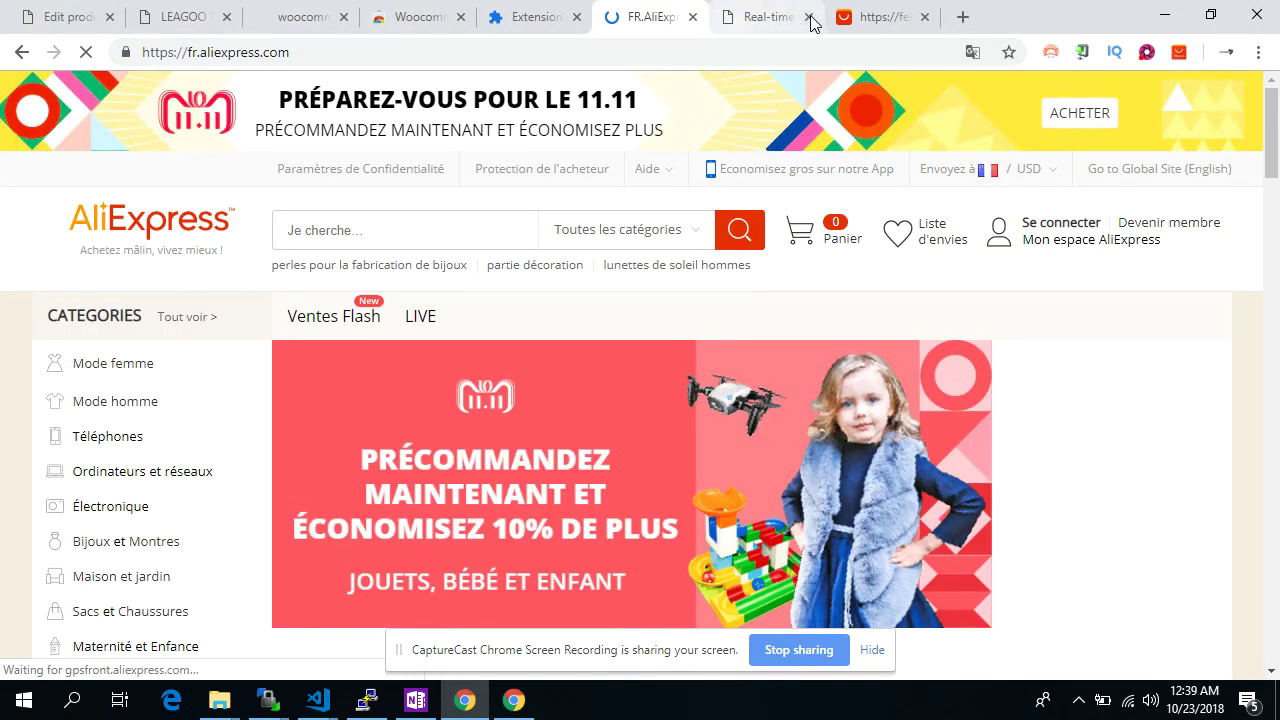
{"action": "left_click", "coordinate": [810, 17]}
{"action": "left_click", "coordinate": [810, 17]}
From Mode femme > Robes, open the floral embroidered dress's page and close the category tab
{"action": "mouse_move", "coordinate": [157, 371]}
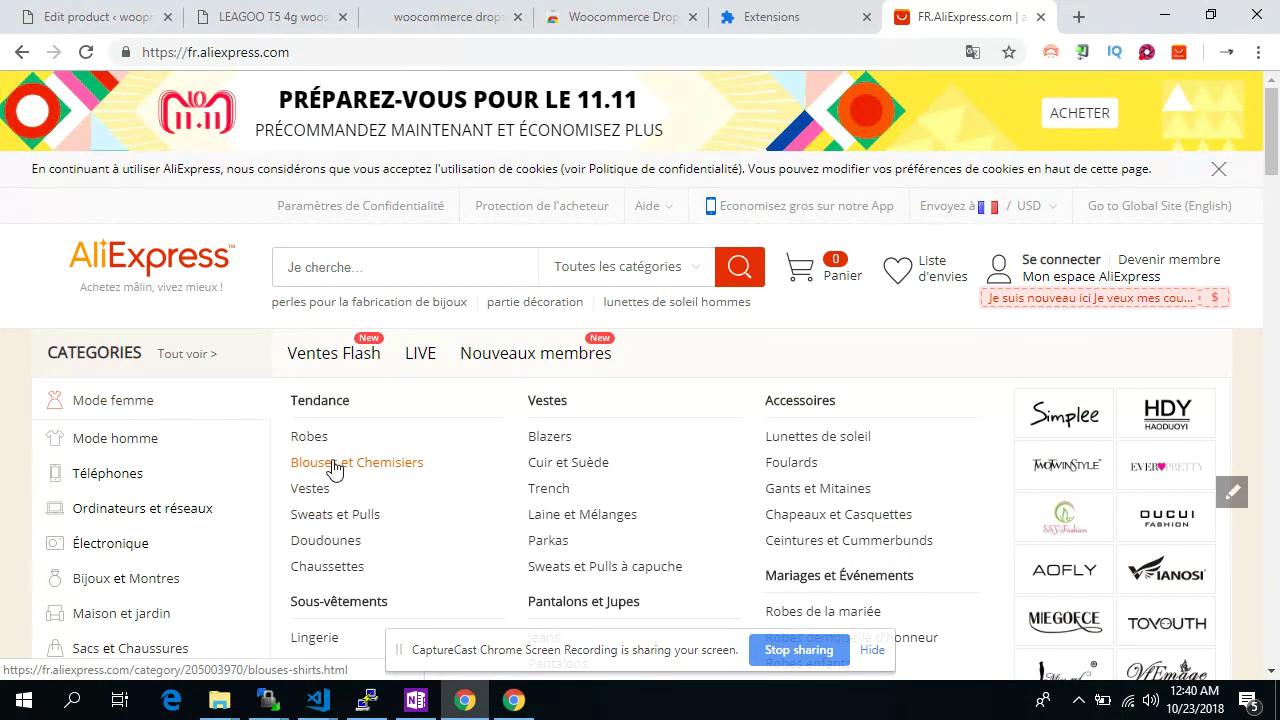
{"action": "left_click", "coordinate": [312, 438]}
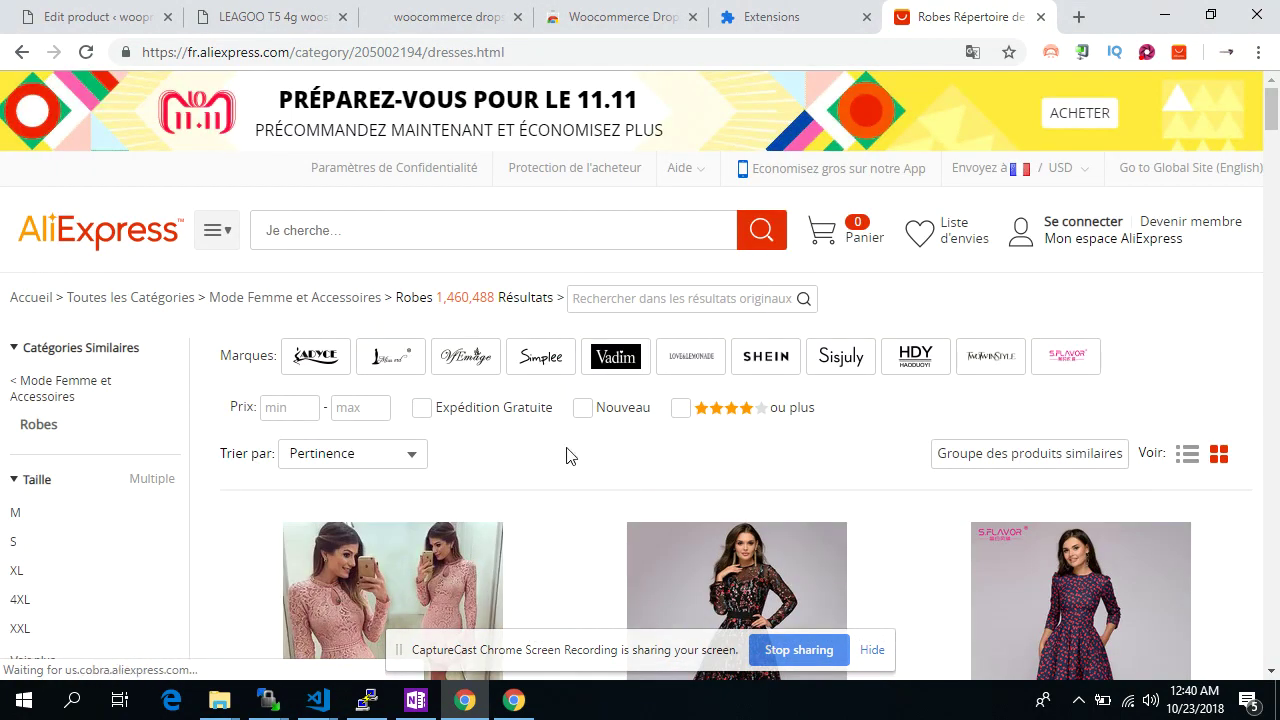
{"action": "scroll", "coordinate": [566, 457], "scroll_direction": "down", "scroll_amount": 4}
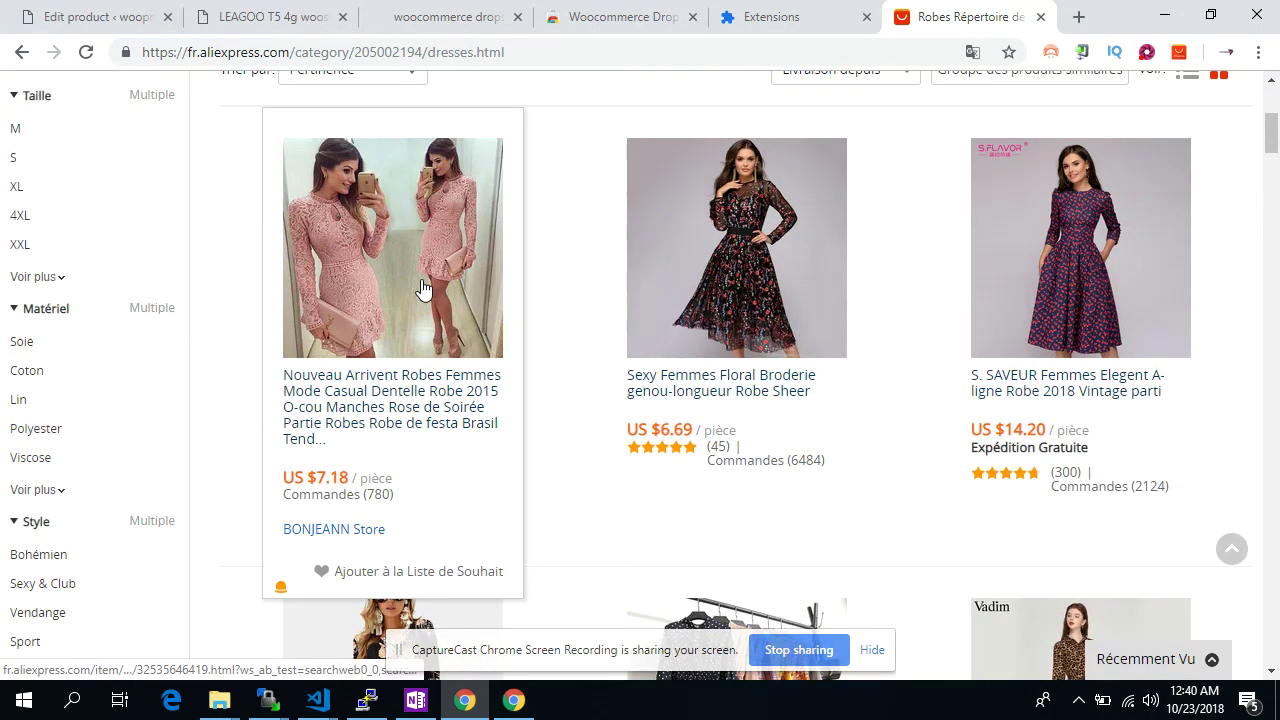
{"action": "left_click", "coordinate": [693, 266]}
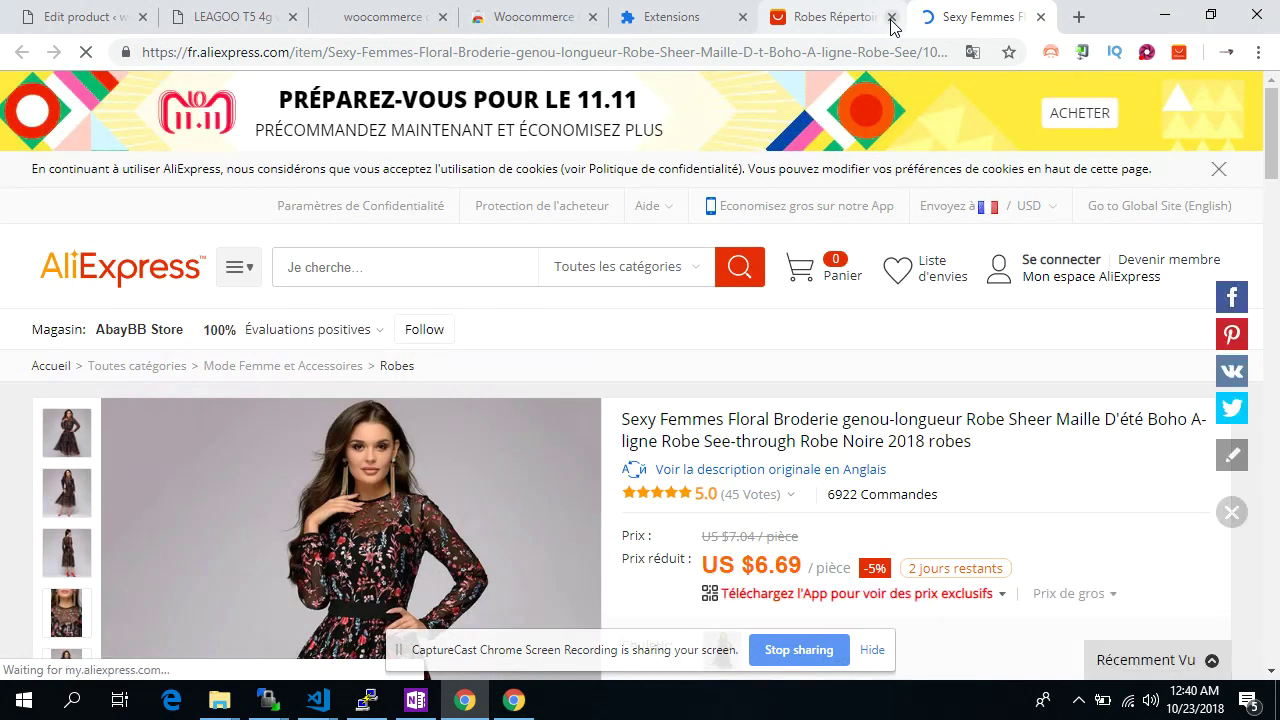
{"action": "left_click", "coordinate": [893, 17]}
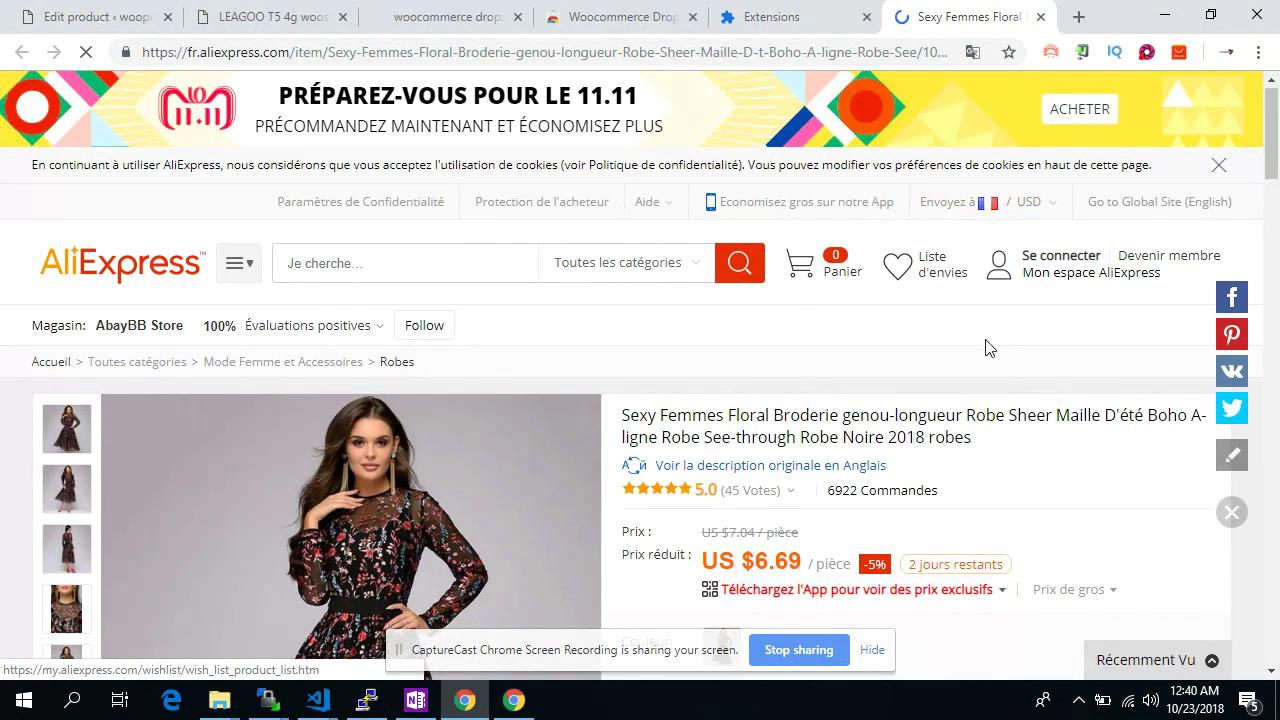
{"action": "scroll", "coordinate": [985, 347], "scroll_direction": "down", "scroll_amount": 3}
{"action": "scroll", "coordinate": [985, 347], "scroll_direction": "down", "scroll_amount": 1}
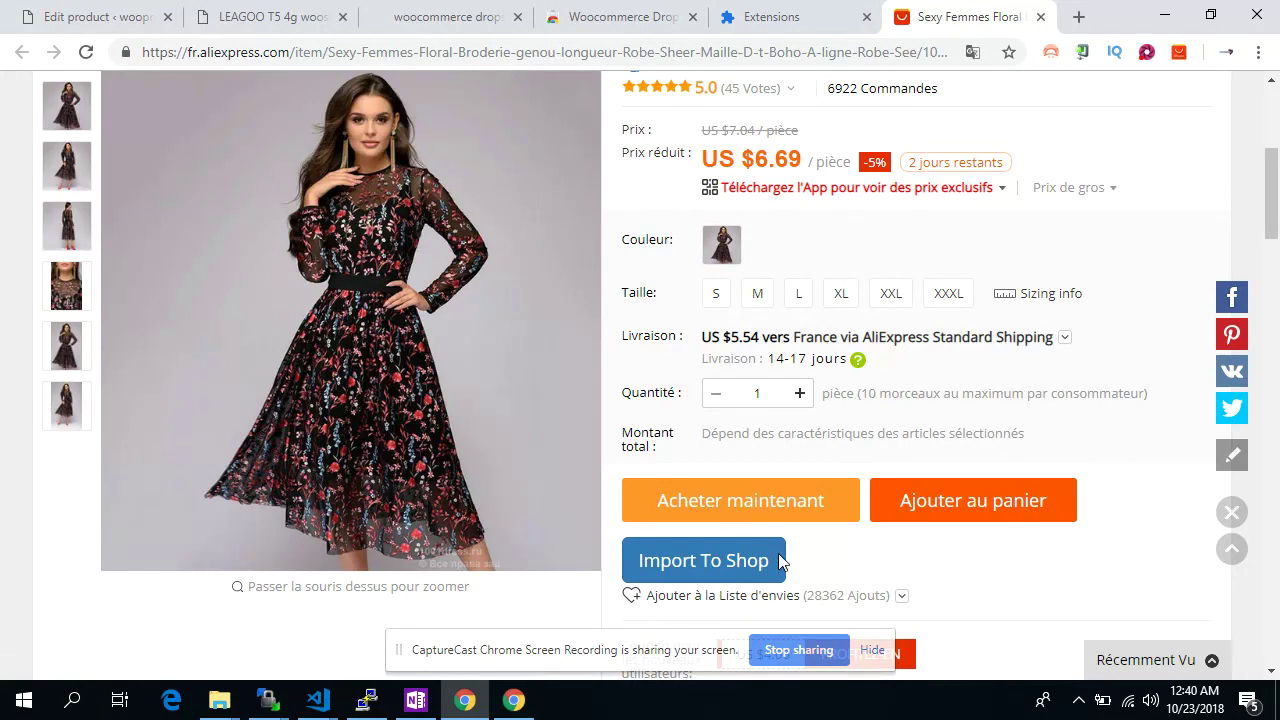
{"action": "scroll", "coordinate": [720, 570], "scroll_direction": "down", "scroll_amount": 1}
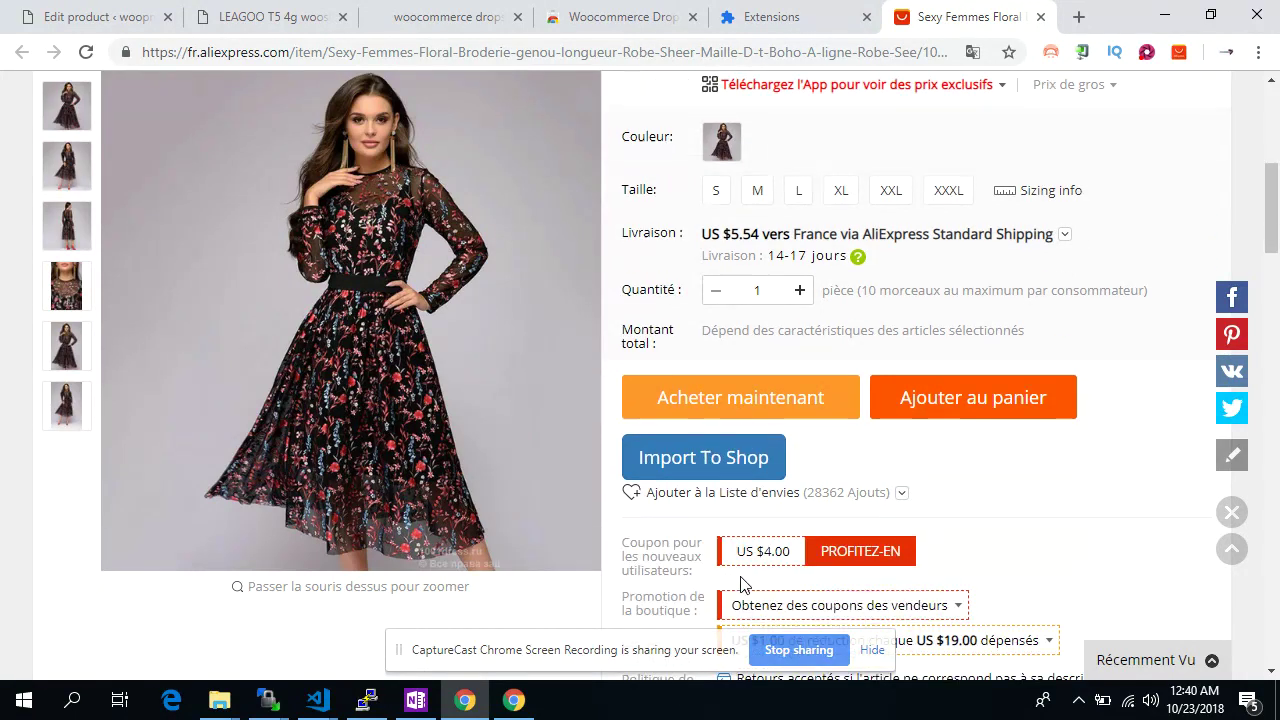
Start importing the dress, check its description options, and remove four gallery photos
{"action": "left_click", "coordinate": [706, 470]}
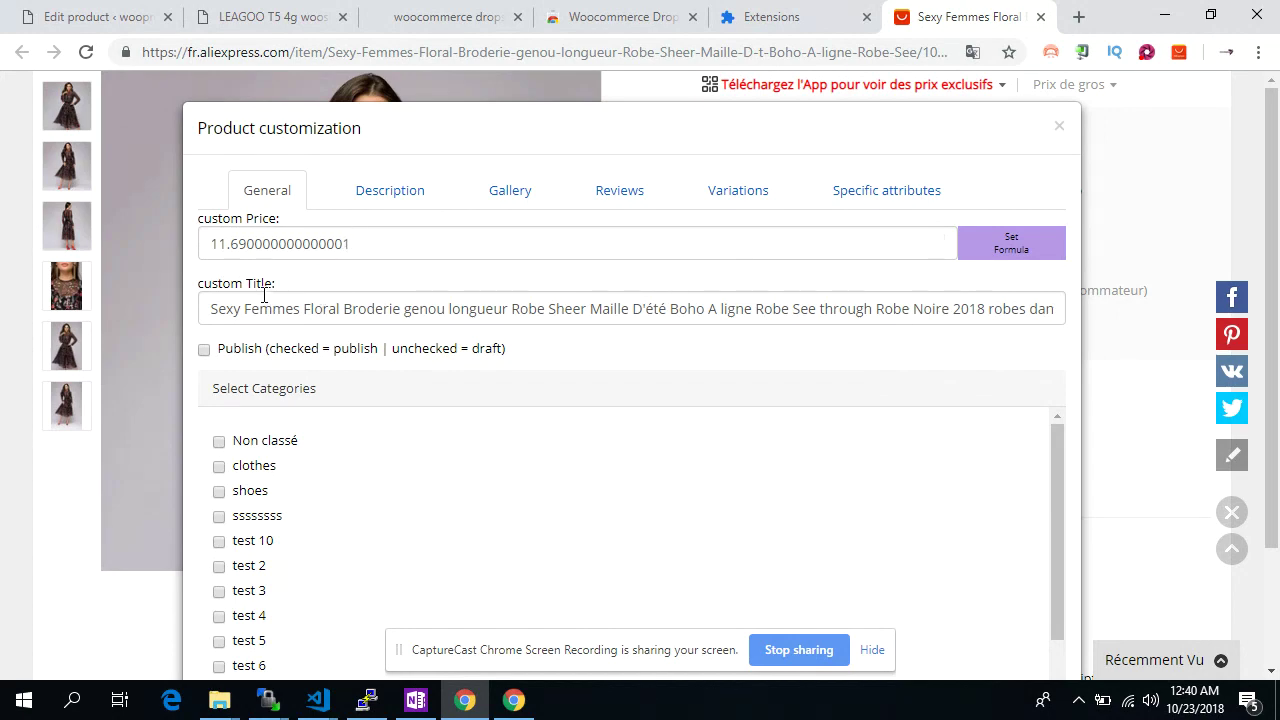
{"action": "left_click", "coordinate": [372, 197]}
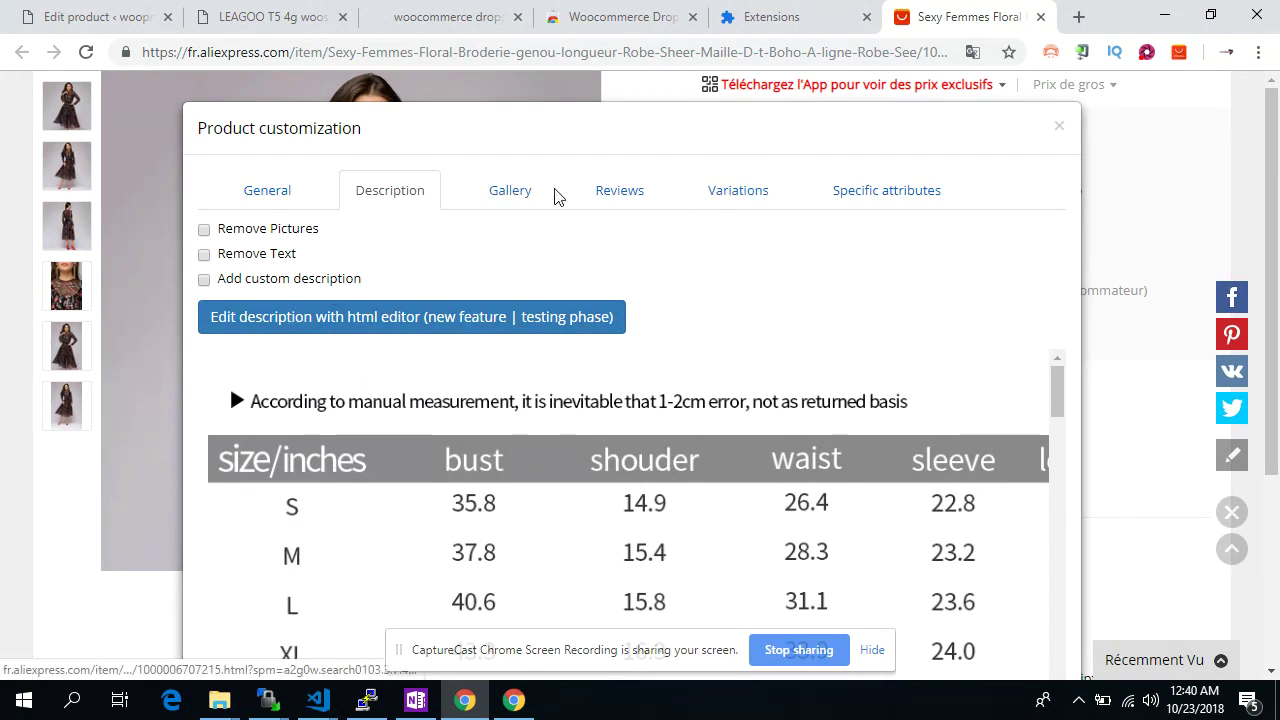
{"action": "left_click", "coordinate": [510, 186]}
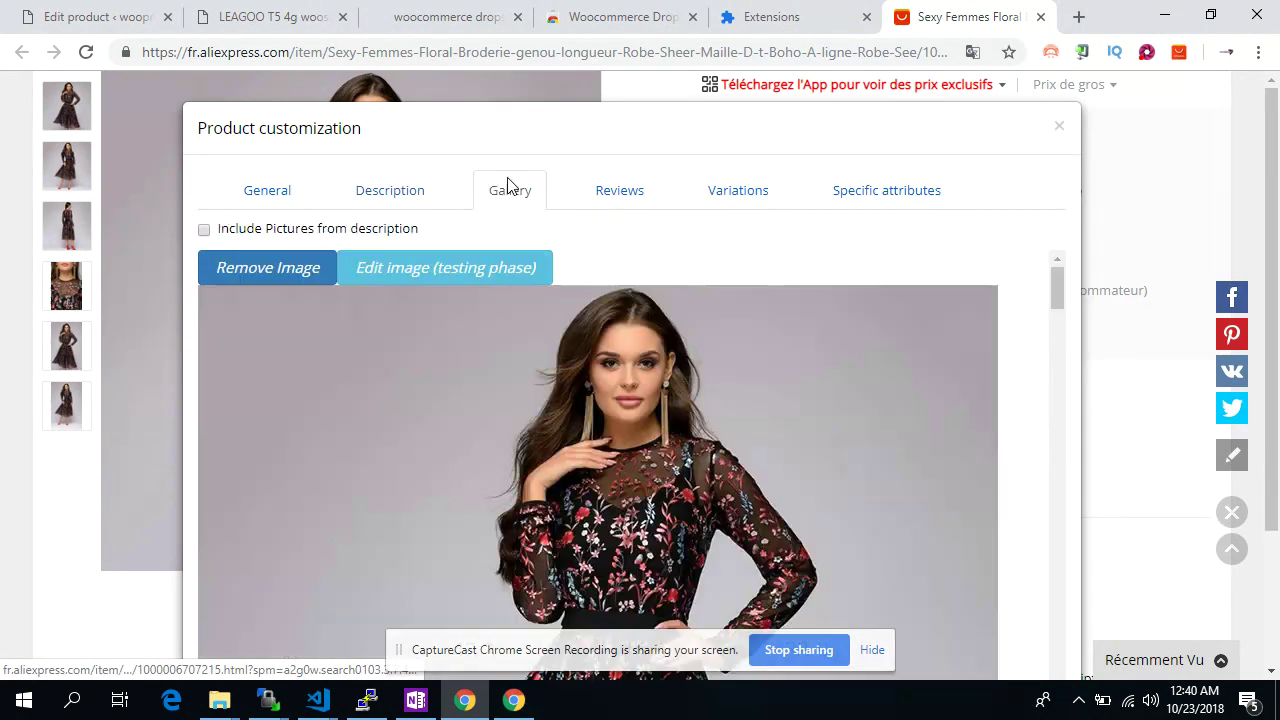
{"action": "left_click", "coordinate": [290, 268]}
{"action": "left_click", "coordinate": [290, 268]}
{"action": "left_click", "coordinate": [290, 268]}
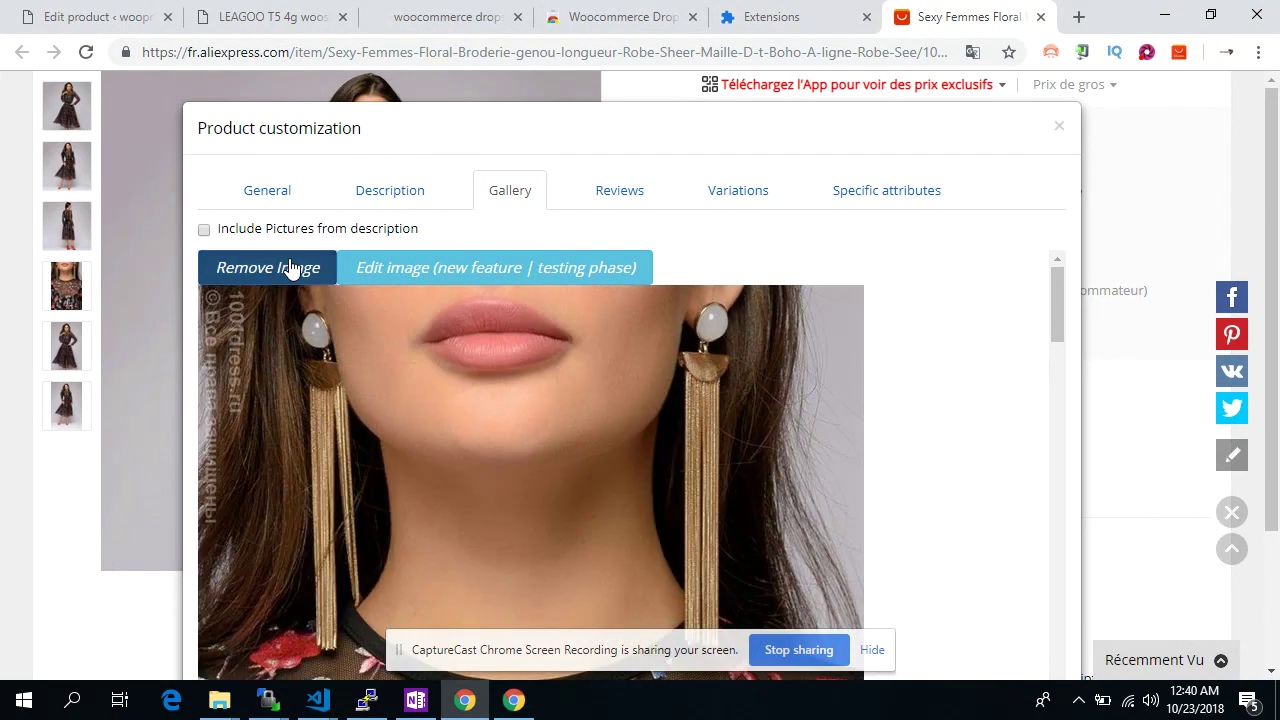
{"action": "left_click", "coordinate": [290, 268]}
Import two five-star reviews chosen from the product's feedback page
{"action": "left_click", "coordinate": [640, 190]}
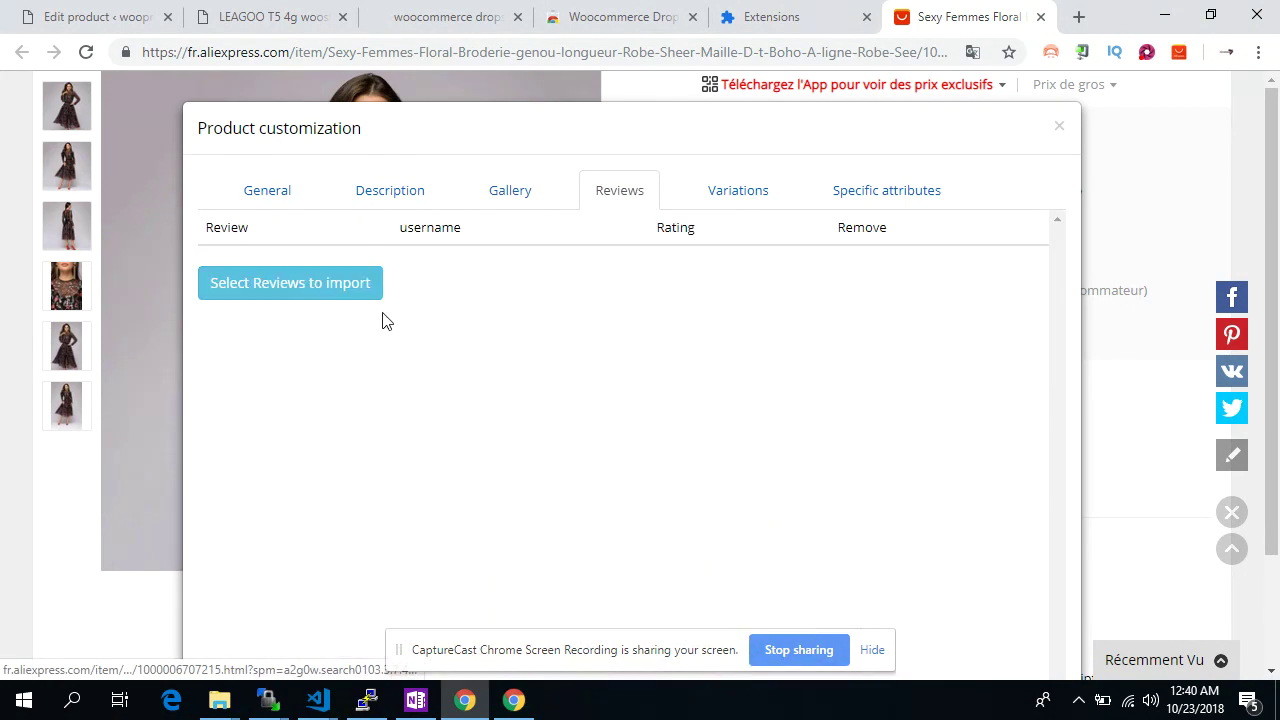
{"action": "left_click", "coordinate": [337, 300]}
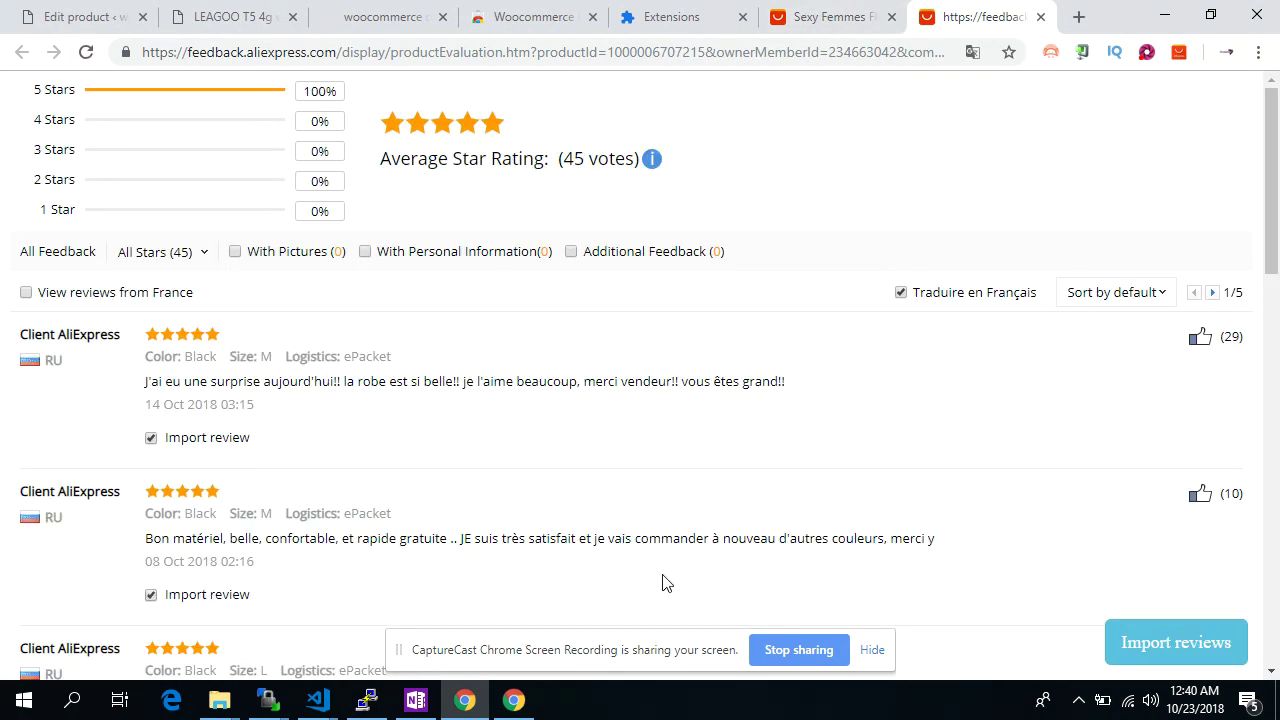
{"action": "left_click", "coordinate": [1123, 641]}
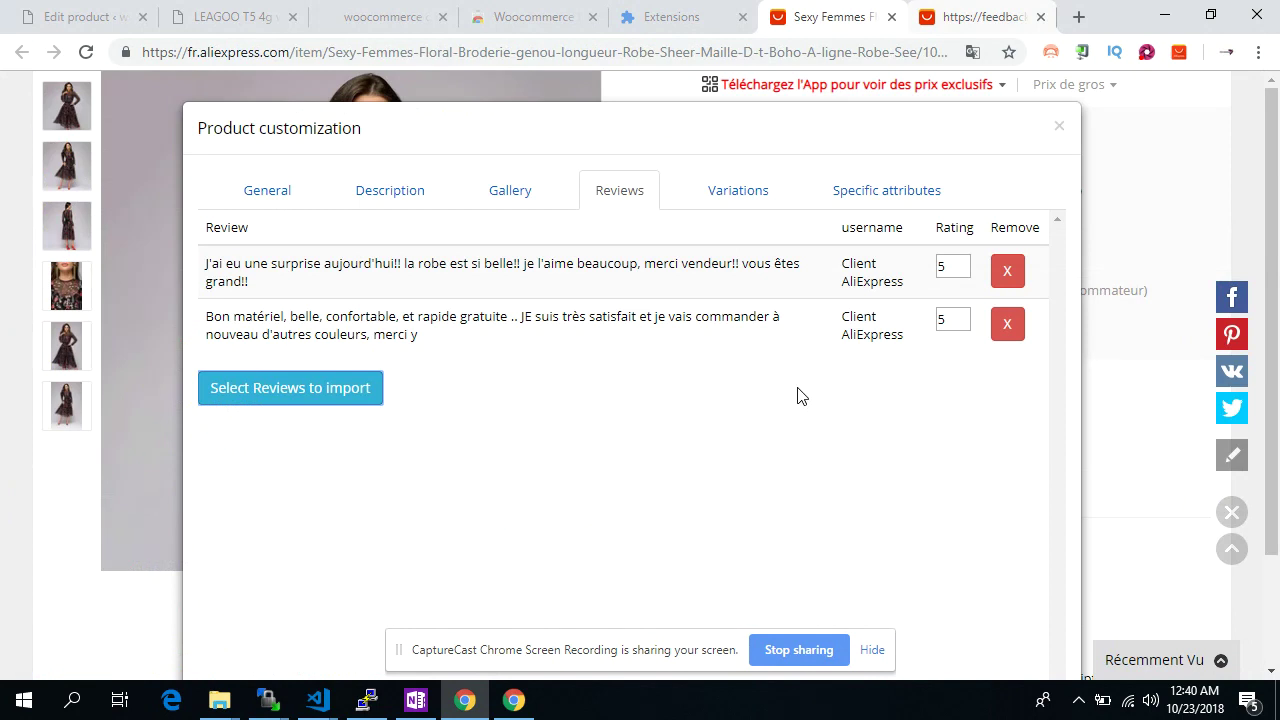
{"action": "left_click", "coordinate": [737, 195]}
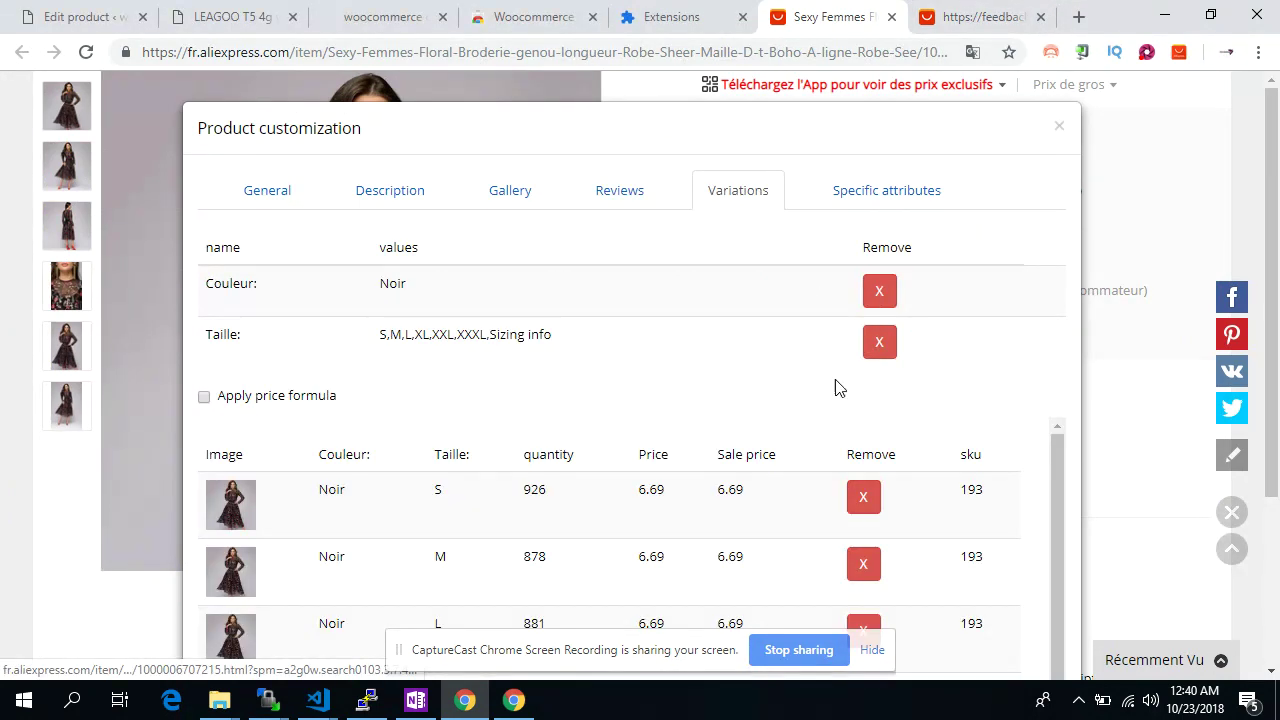
Delete the extra size variations and price the S variation at 20.00 with a 15.00 sale price
{"action": "scroll", "coordinate": [837, 420], "scroll_direction": "down", "scroll_amount": 3}
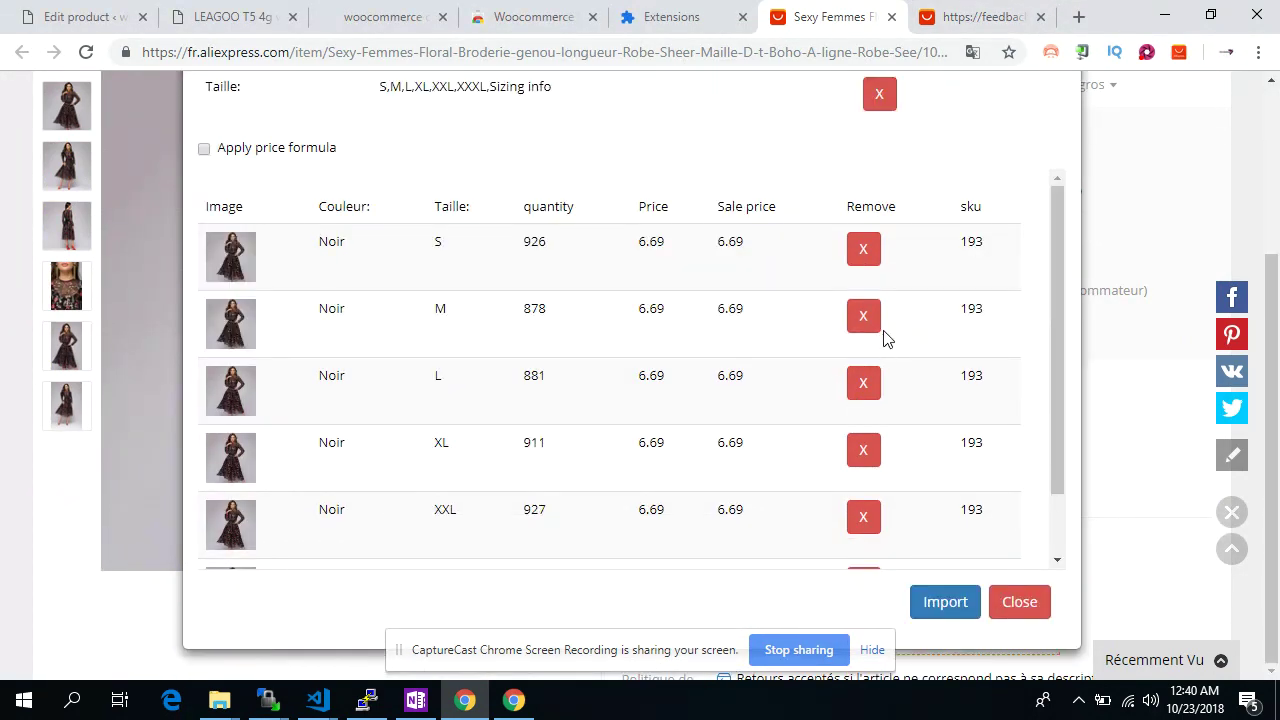
{"action": "left_click", "coordinate": [863, 448]}
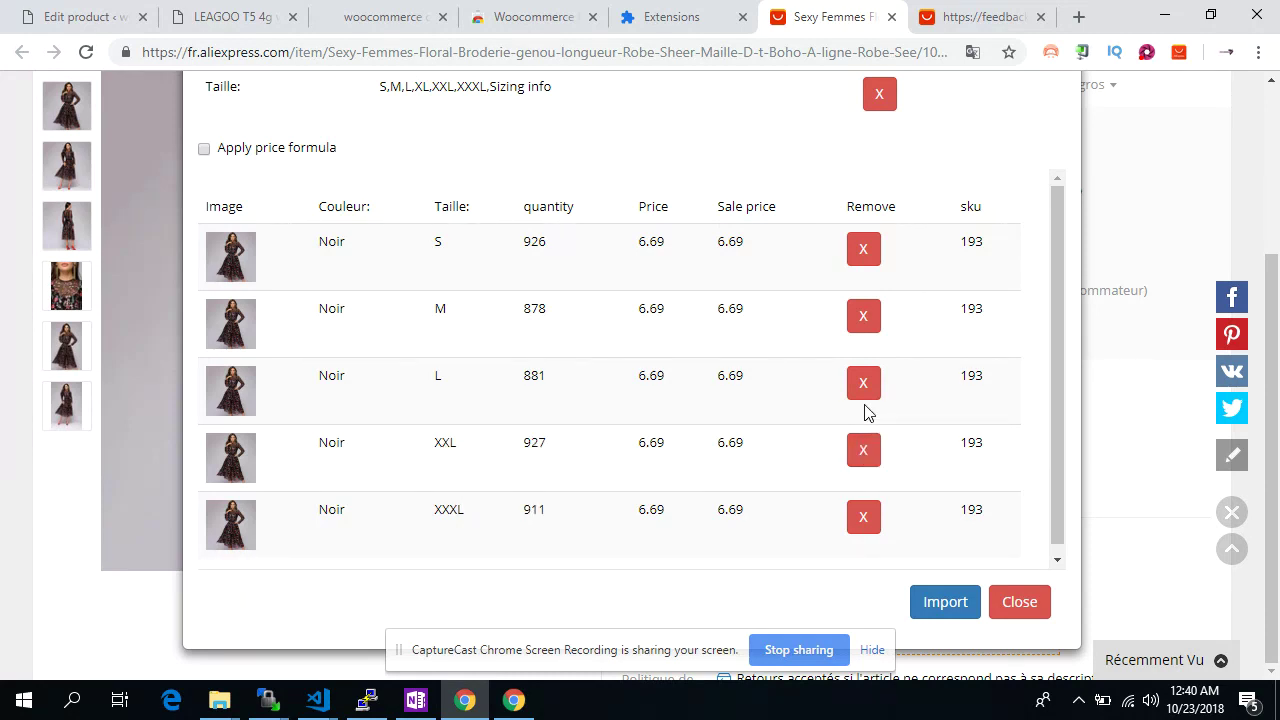
{"action": "left_click", "coordinate": [863, 398]}
{"action": "left_click", "coordinate": [863, 398]}
{"action": "left_click", "coordinate": [863, 398]}
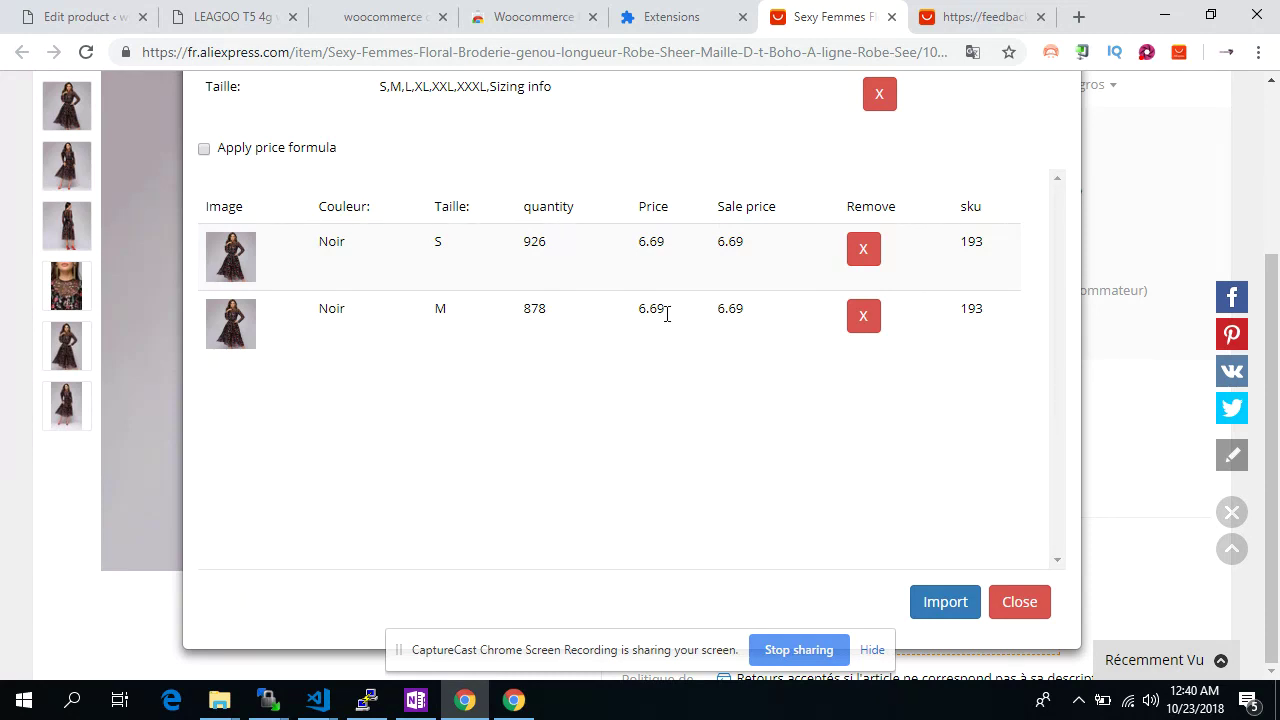
{"action": "double_click", "coordinate": [656, 249]}
{"action": "type", "text": "20.00"}
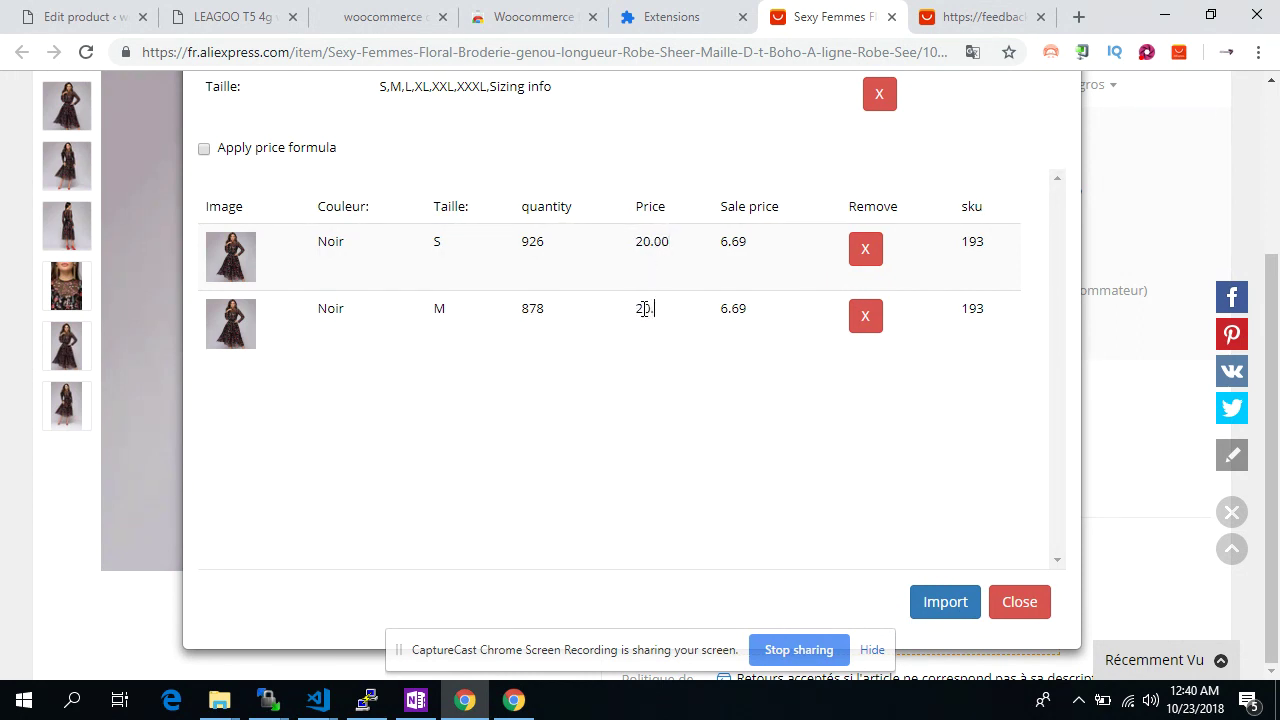
{"action": "left_click", "coordinate": [736, 245]}
{"action": "type", "text": "150"}
{"action": "scroll", "coordinate": [663, 286], "scroll_direction": "up", "scroll_amount": 3}
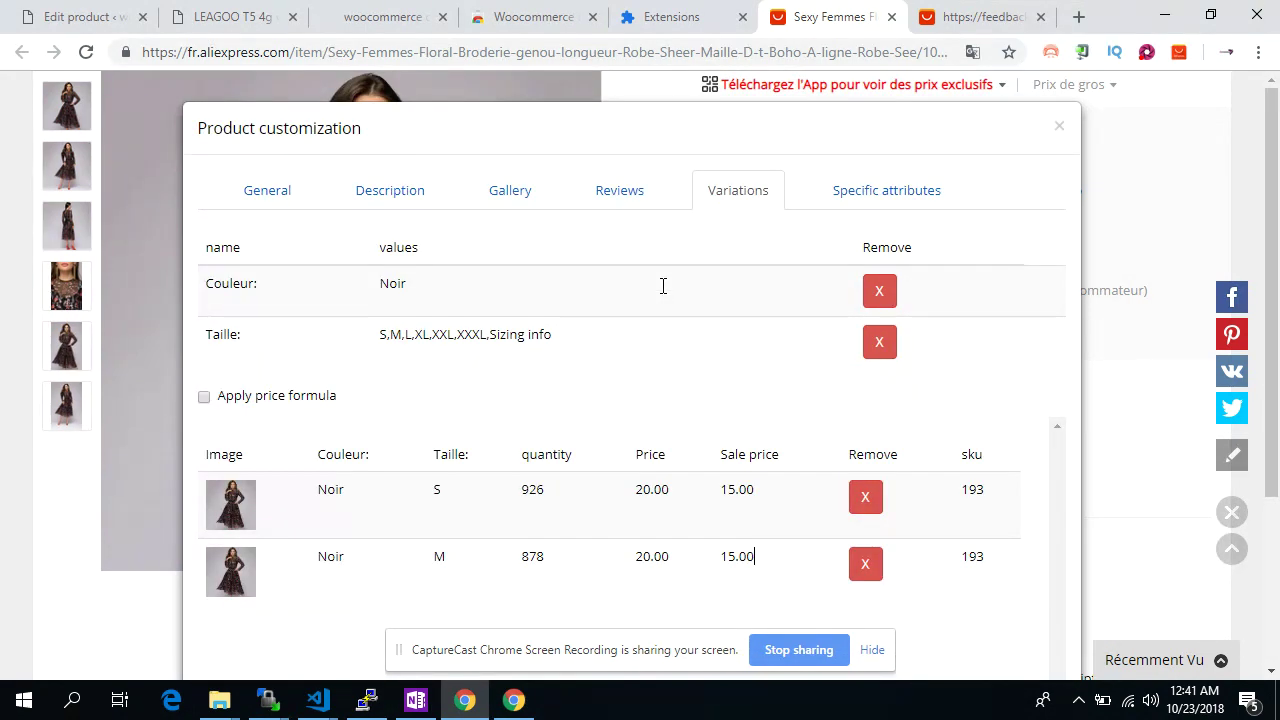
{"action": "scroll", "coordinate": [757, 421], "scroll_direction": "down", "scroll_amount": 1}
{"action": "scroll", "coordinate": [760, 410], "scroll_direction": "up", "scroll_amount": 1}
Import the floral dress after reviewing its attributes, then open All Products in WordPress
{"action": "left_click", "coordinate": [840, 208]}
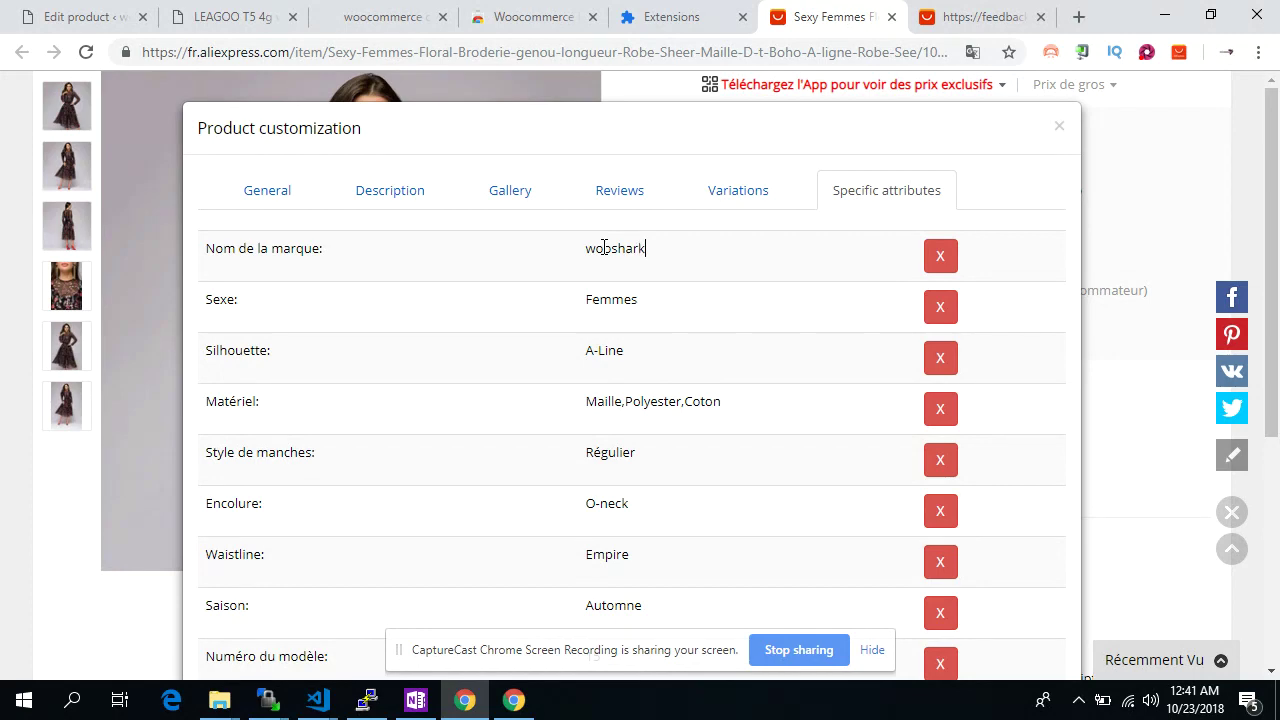
{"action": "scroll", "coordinate": [903, 409], "scroll_direction": "down", "scroll_amount": 3}
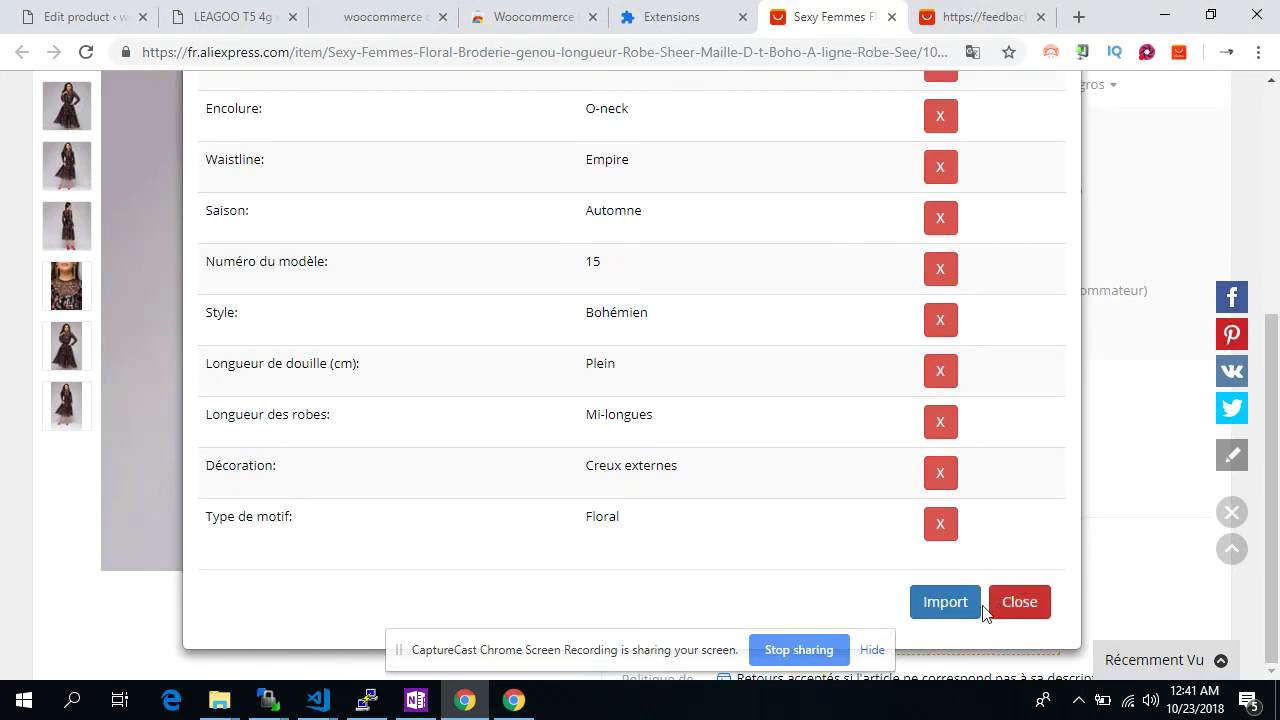
{"action": "left_click", "coordinate": [960, 604]}
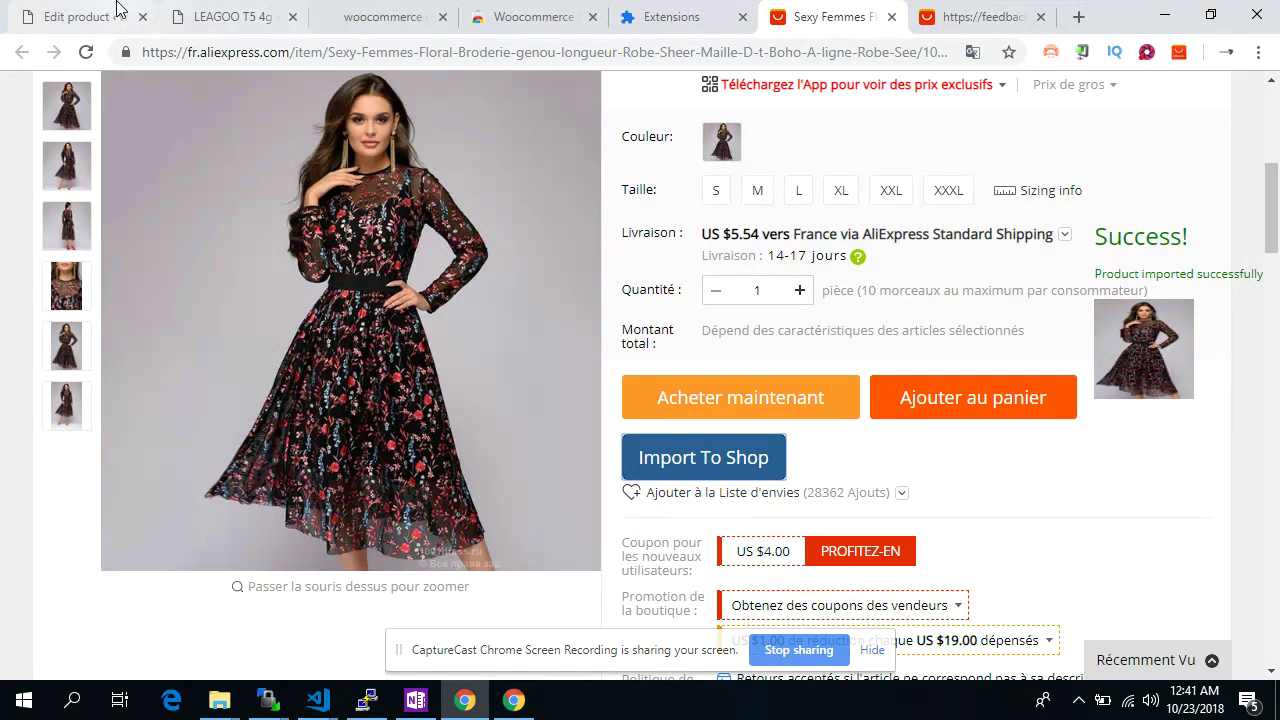
{"action": "left_click", "coordinate": [78, 17]}
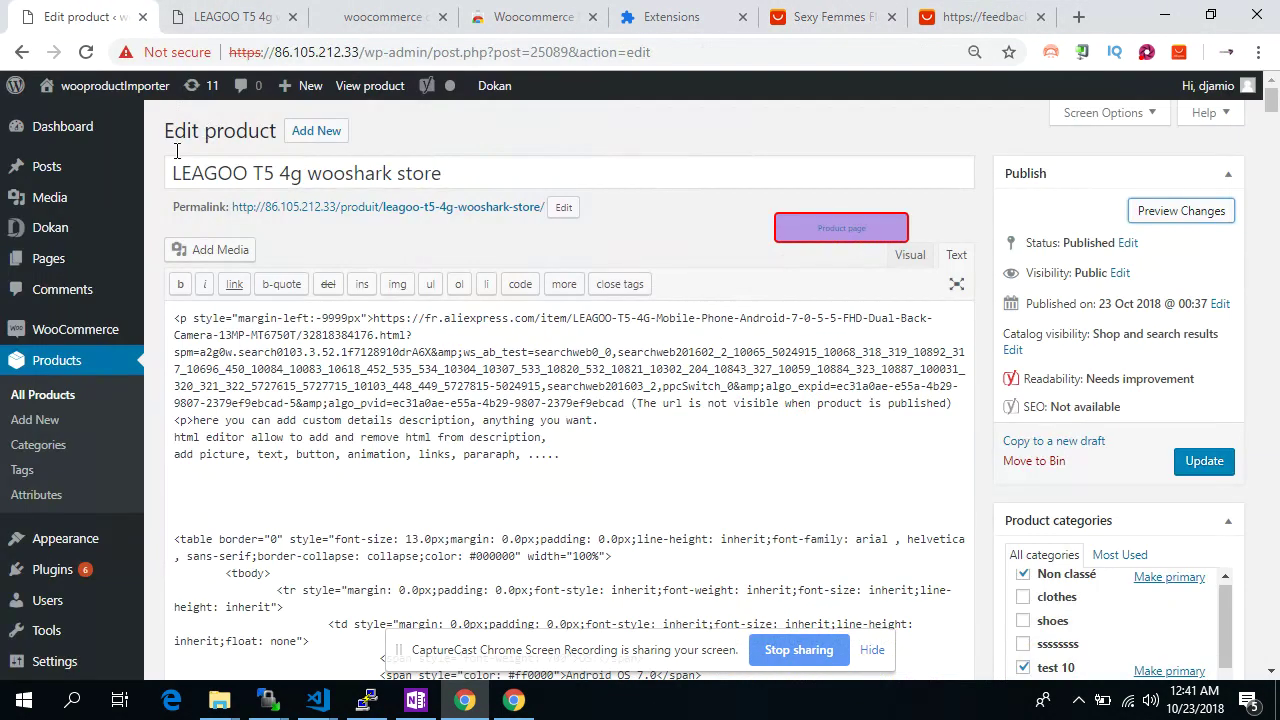
{"action": "left_click", "coordinate": [100, 362]}
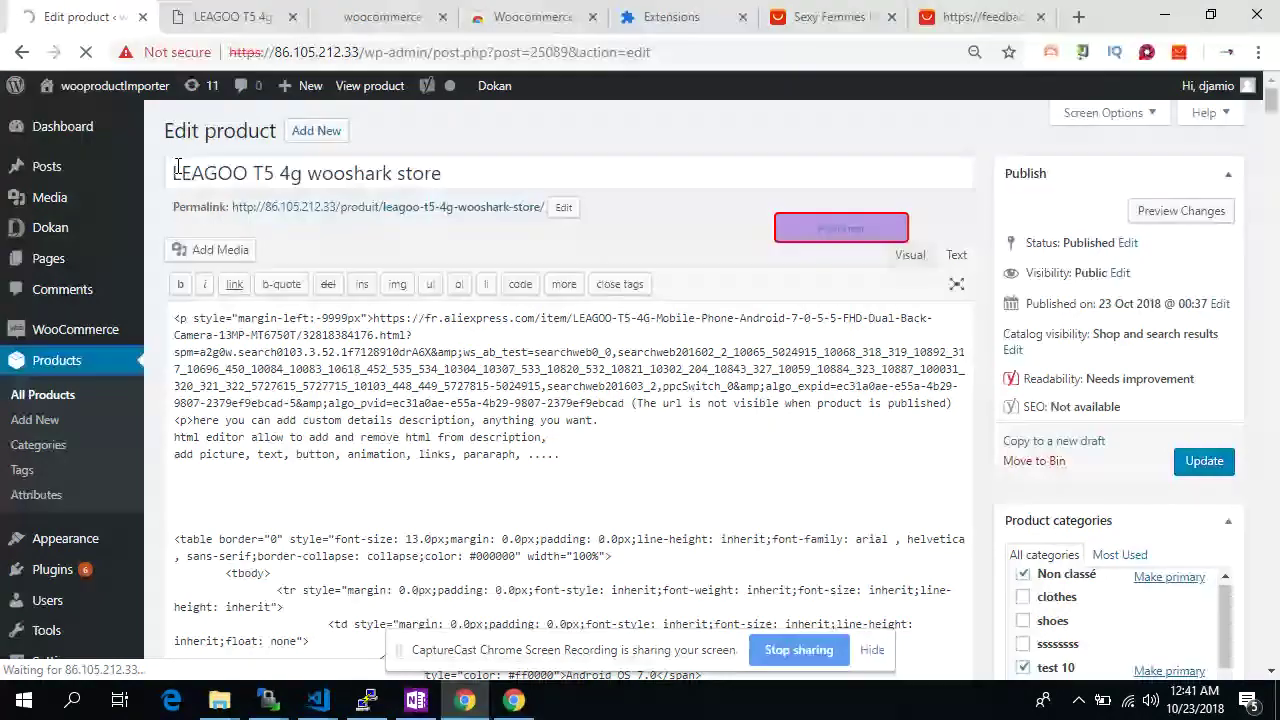
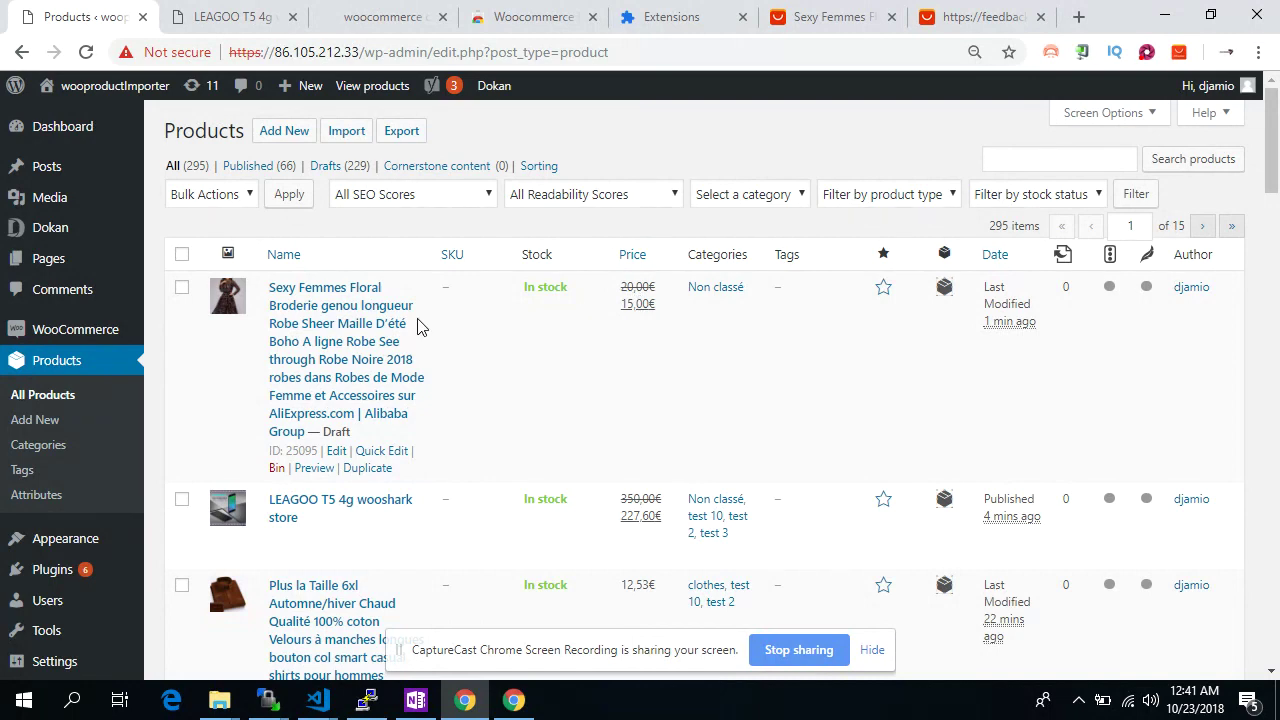
Reopen the floral dress product for editing, then view and close its AliExpress source page
{"action": "left_click", "coordinate": [364, 308]}
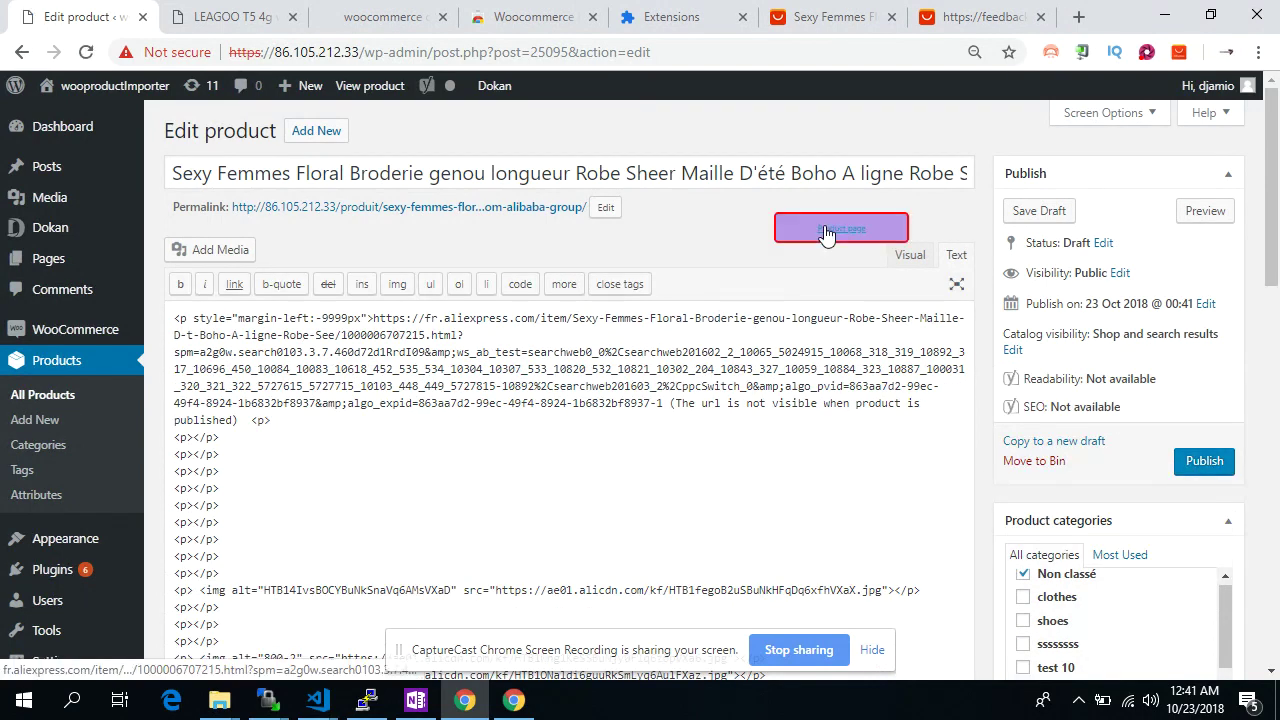
{"action": "left_click", "coordinate": [841, 229]}
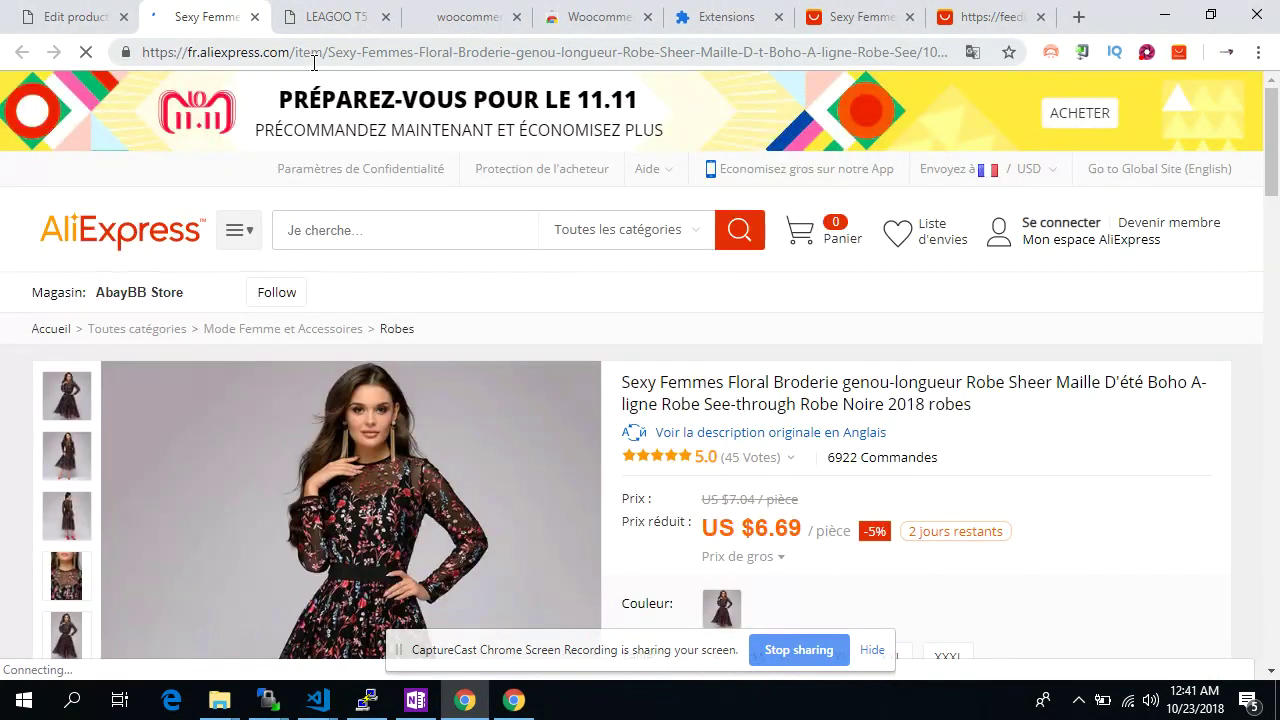
{"action": "left_click", "coordinate": [255, 17]}
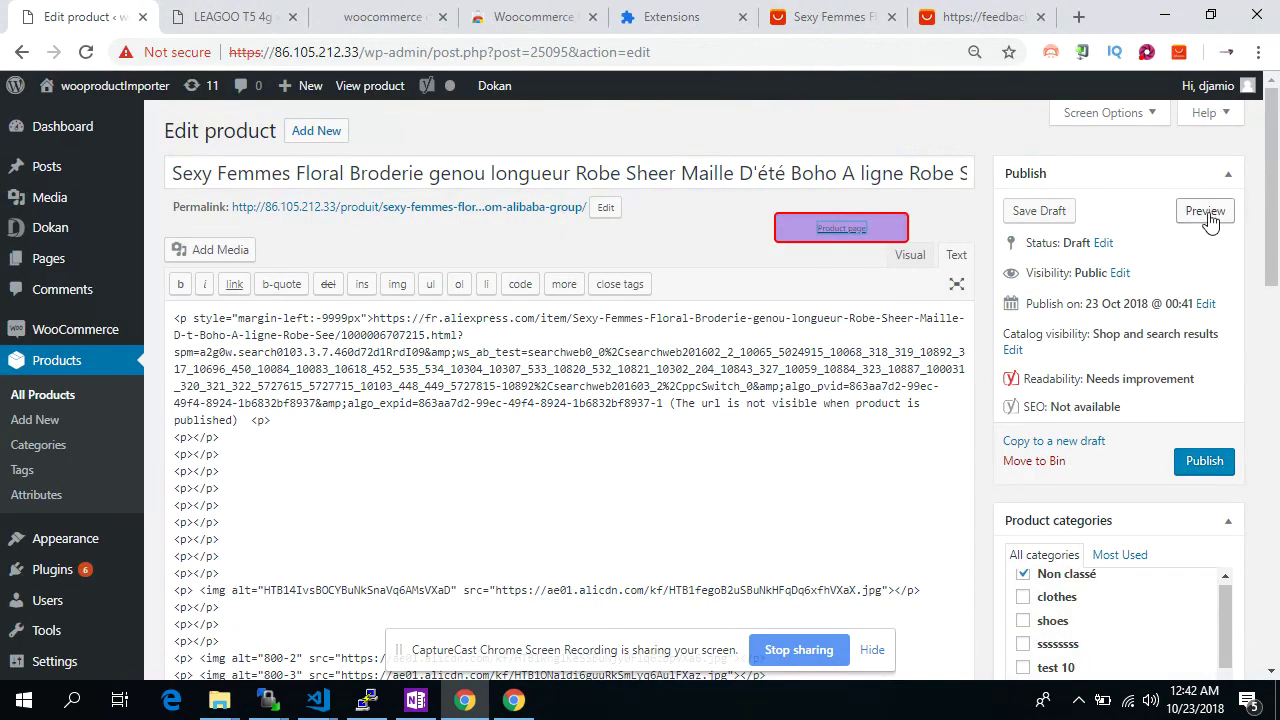
Preview the draft dress on the storefront and scroll to its variation options
{"action": "left_click", "coordinate": [1207, 213]}
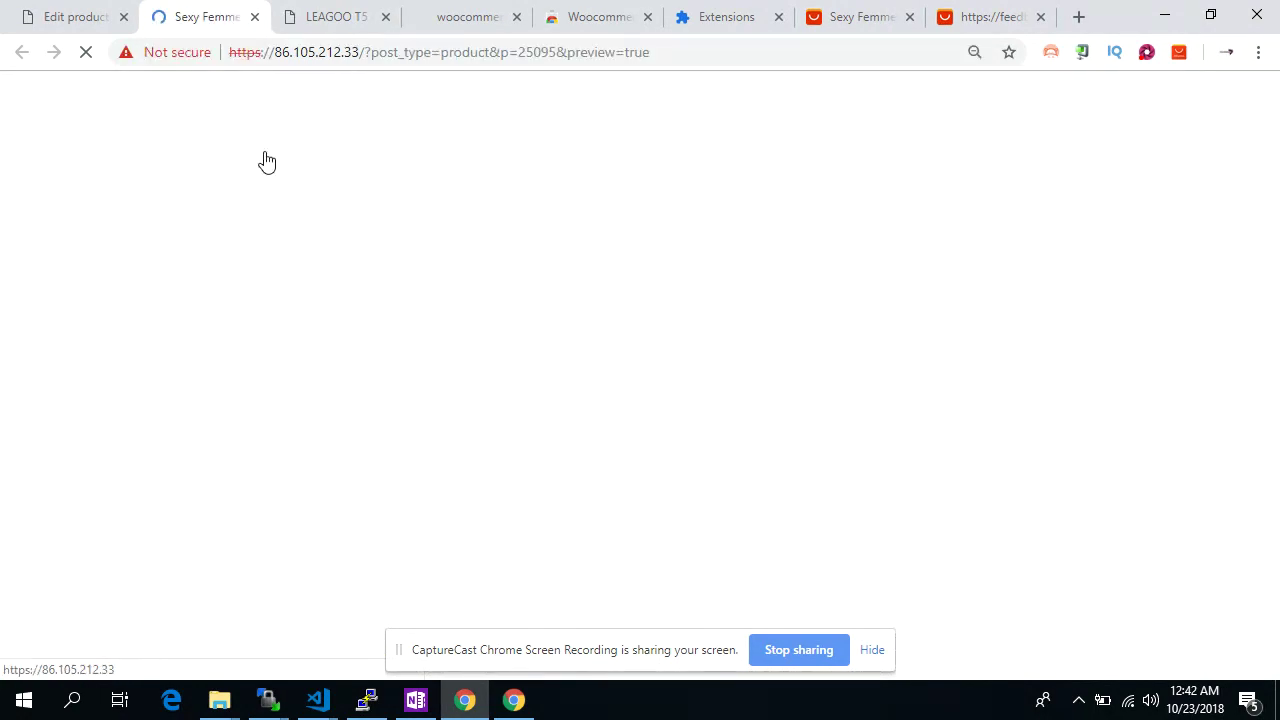
{"action": "scroll", "coordinate": [660, 404], "scroll_direction": "down", "scroll_amount": 3}
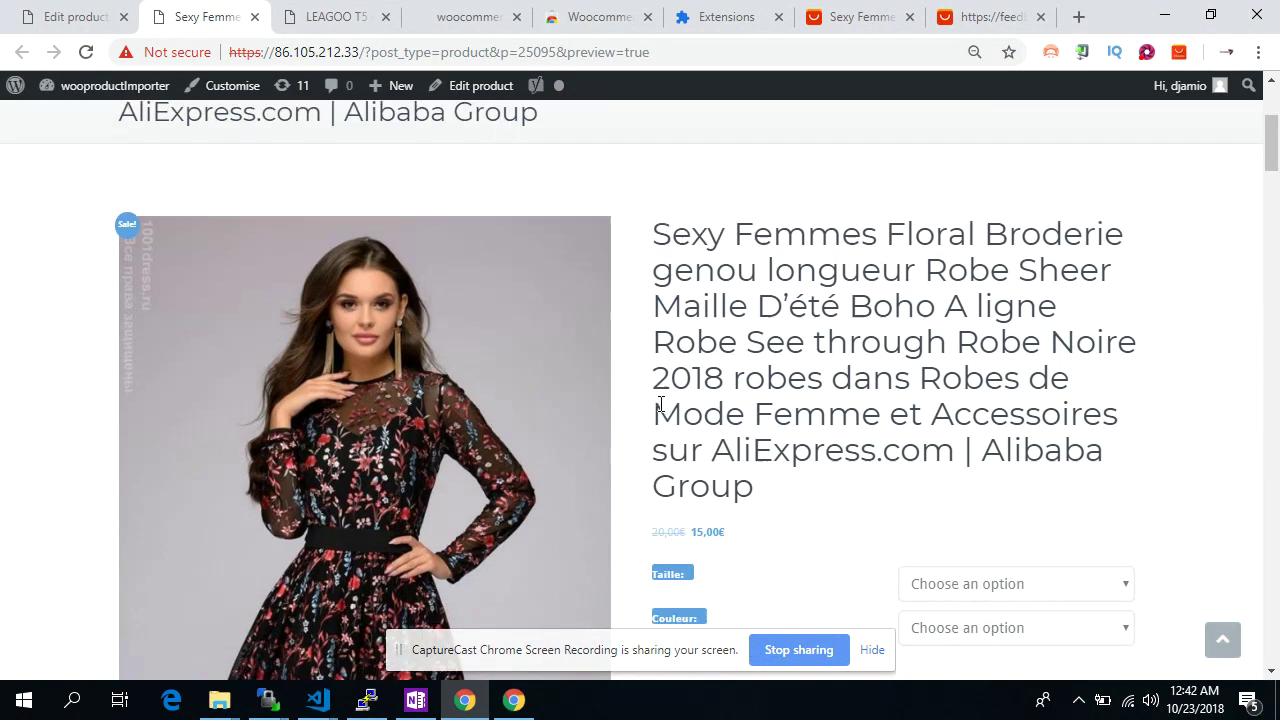
{"action": "scroll", "coordinate": [660, 404], "scroll_direction": "down", "scroll_amount": 3}
Select Taille S and Couleur Noir for the dress
{"action": "left_click", "coordinate": [978, 301]}
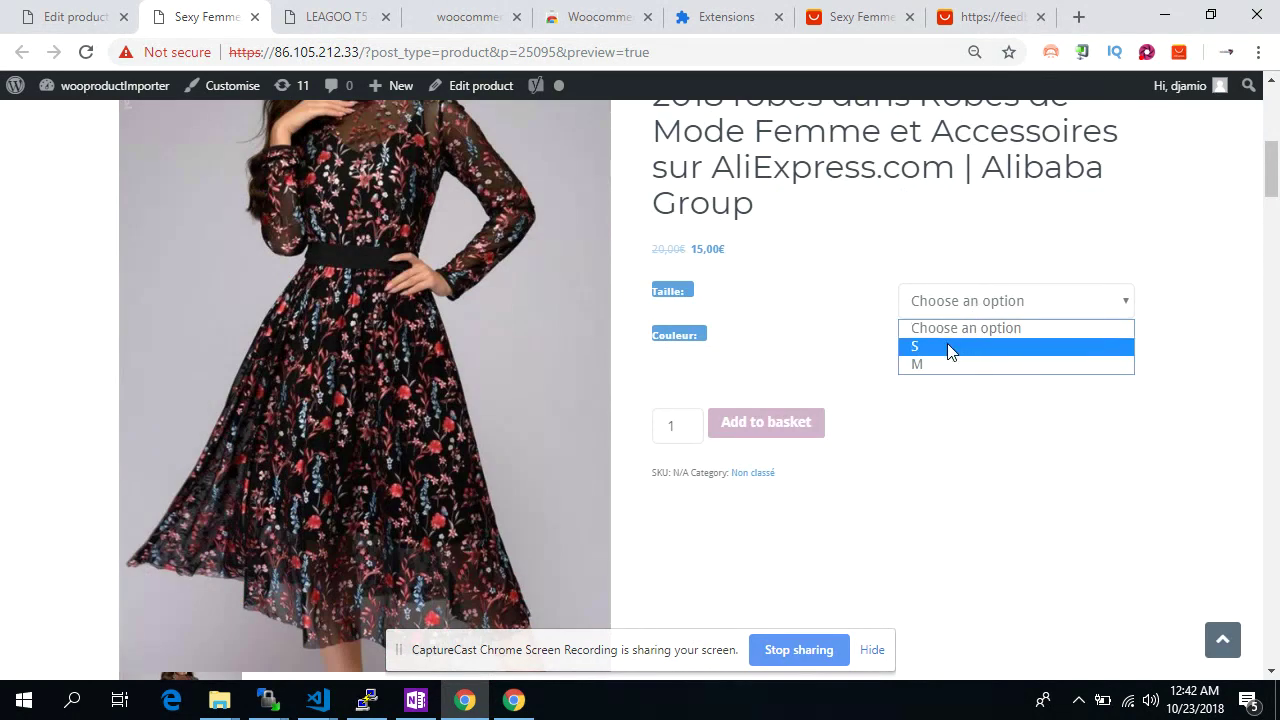
{"action": "left_click", "coordinate": [950, 350]}
{"action": "left_click", "coordinate": [980, 348]}
{"action": "left_click", "coordinate": [937, 389]}
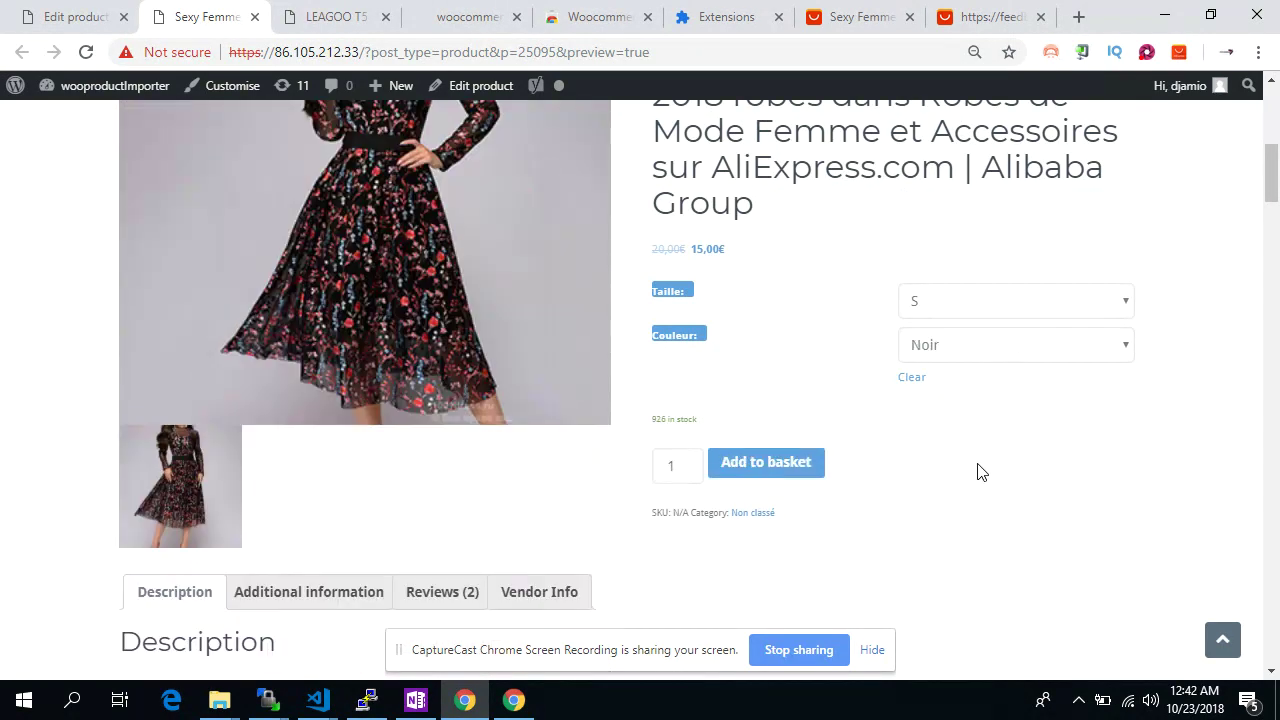
{"action": "scroll", "coordinate": [978, 472], "scroll_direction": "down", "scroll_amount": 3}
Show the dress's two customer reviews on the Reviews (2) tab
{"action": "left_click", "coordinate": [462, 328]}
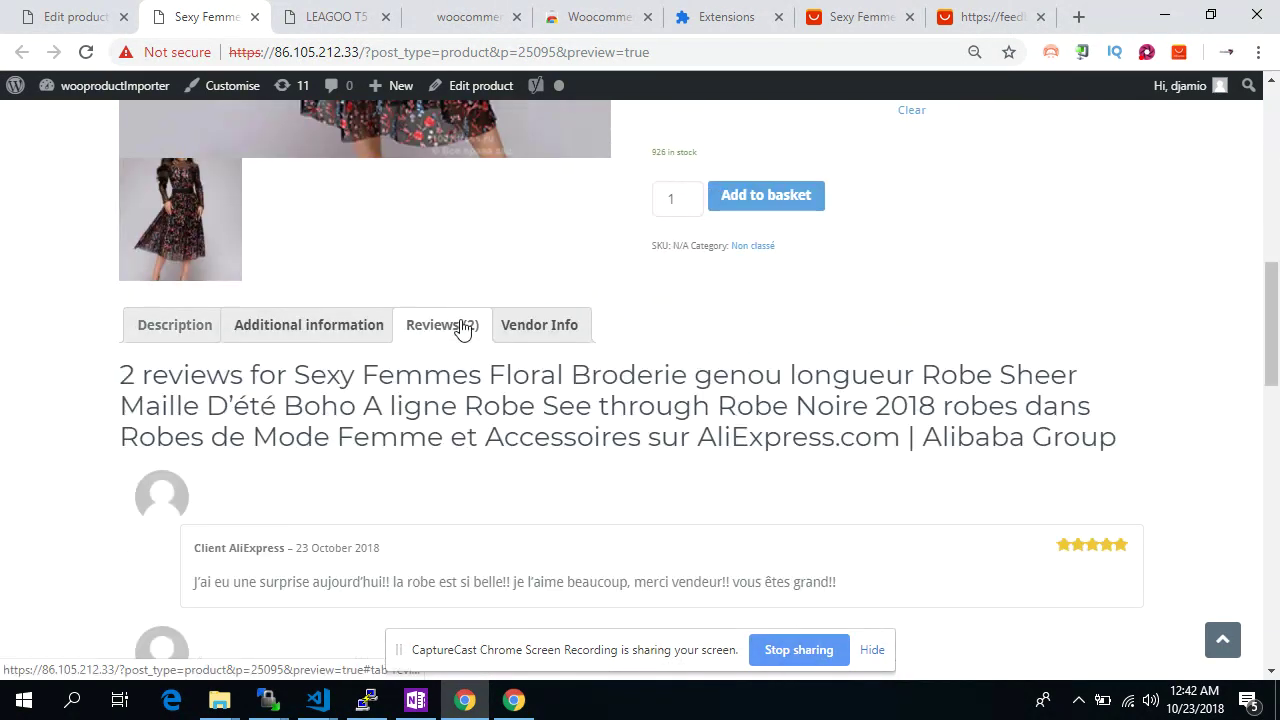
{"action": "scroll", "coordinate": [462, 328], "scroll_direction": "down", "scroll_amount": 2}
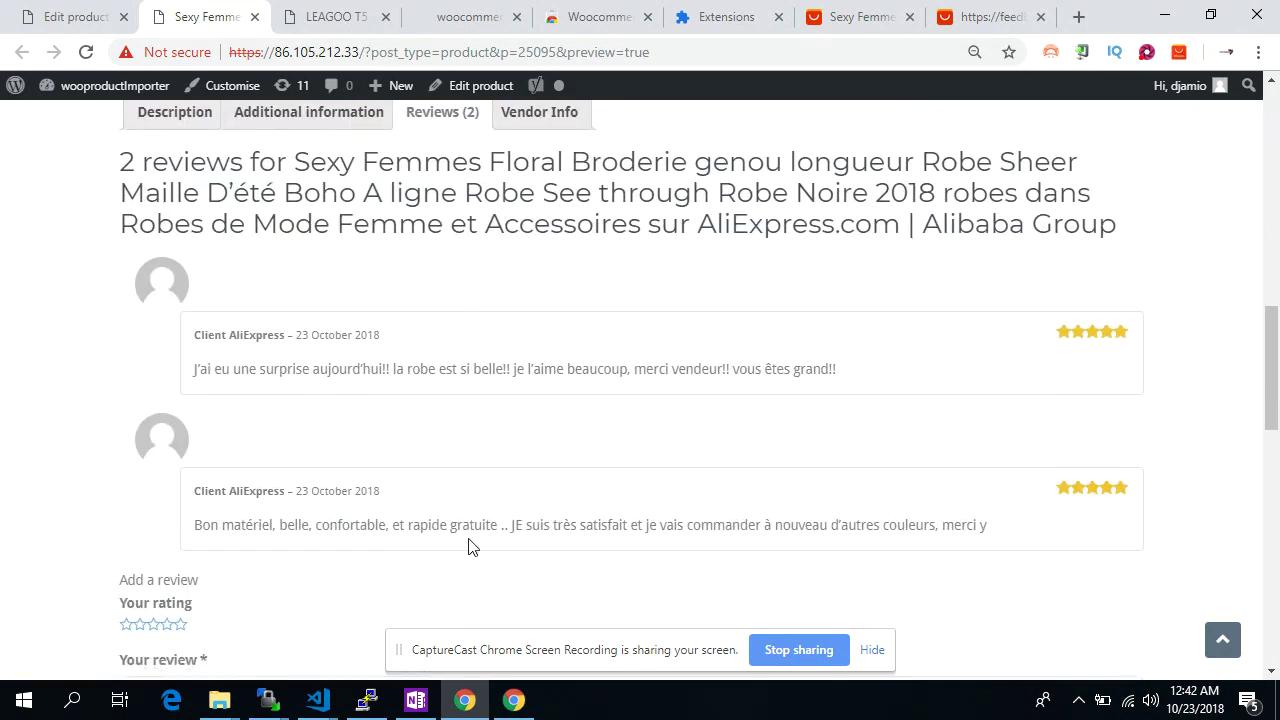
{"action": "scroll", "coordinate": [491, 466], "scroll_direction": "up", "scroll_amount": 2}
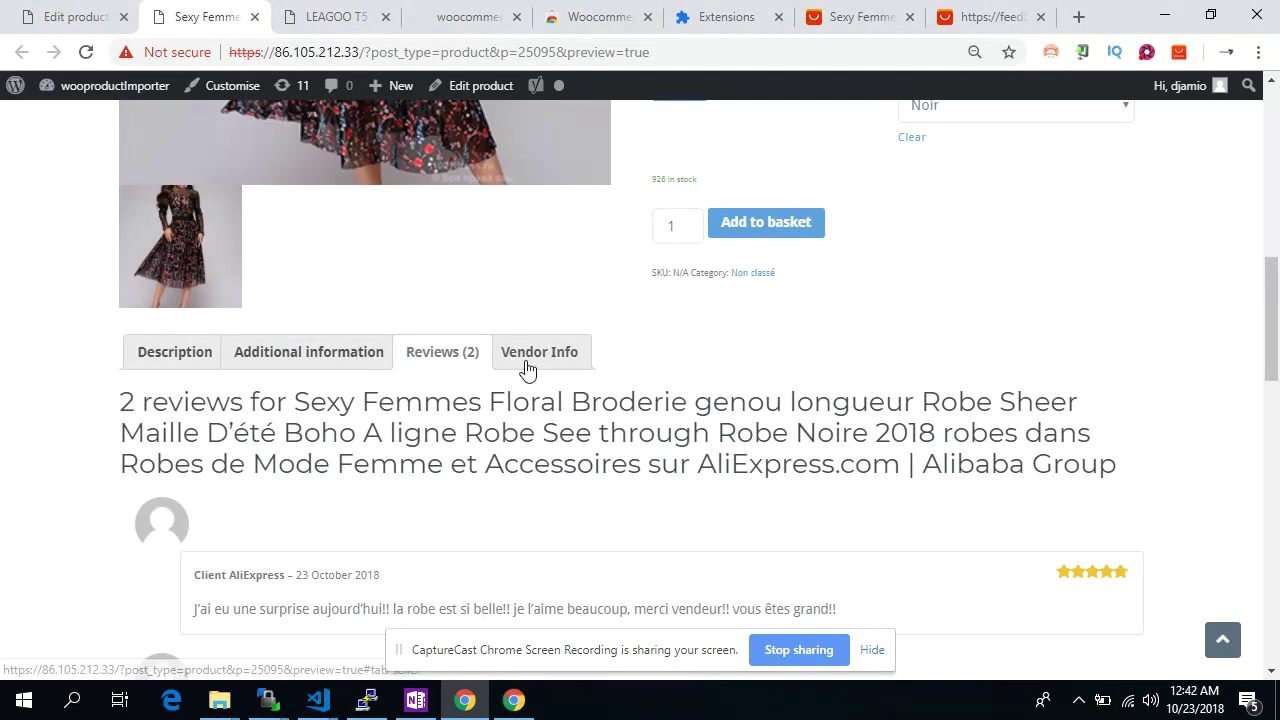
View the Vendor Info and the Additional information attribute table
{"action": "left_click", "coordinate": [523, 364]}
{"action": "left_click", "coordinate": [323, 355]}
{"action": "scroll", "coordinate": [394, 396], "scroll_direction": "down", "scroll_amount": 3}
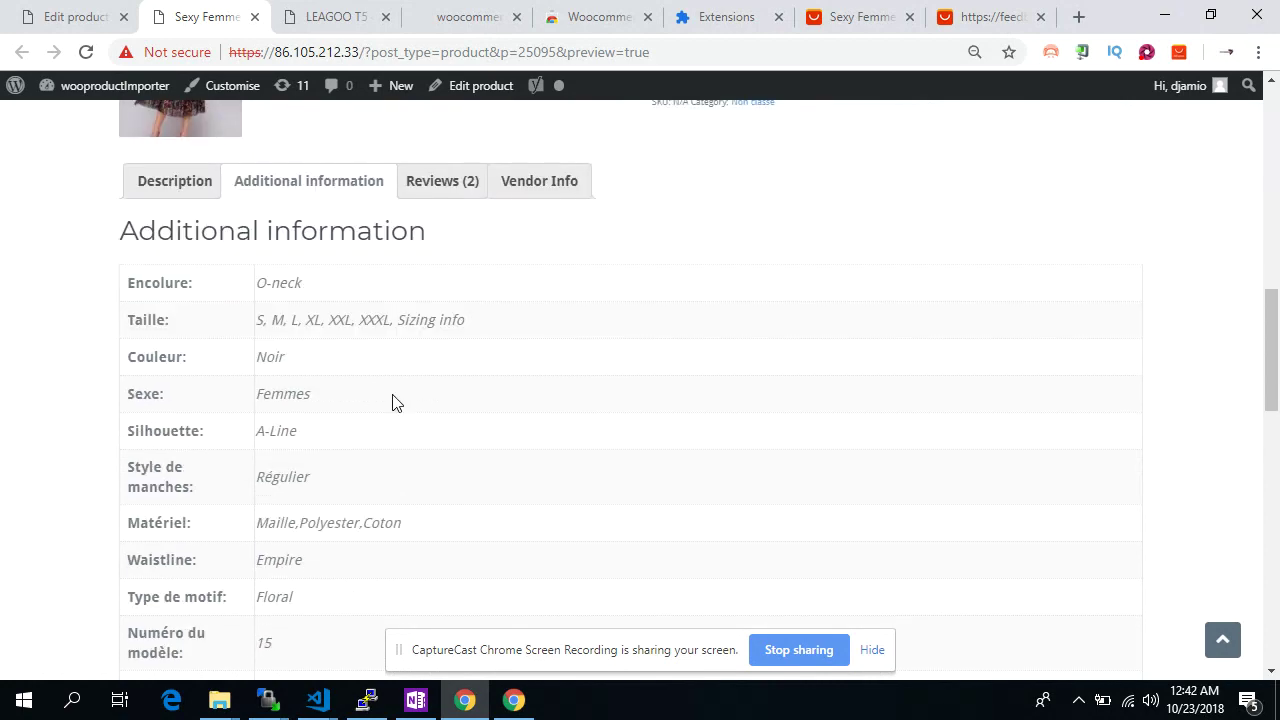
{"action": "scroll", "coordinate": [392, 400], "scroll_direction": "down", "scroll_amount": 4}
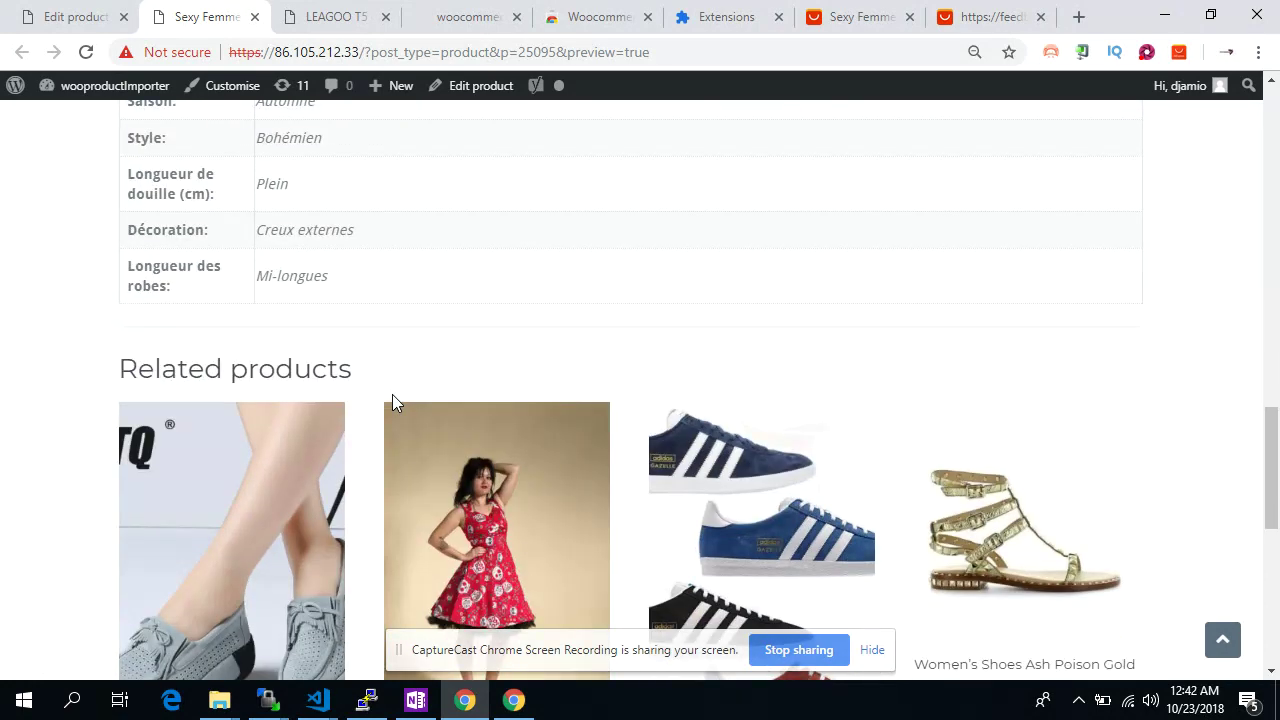
{"action": "scroll", "coordinate": [392, 400], "scroll_direction": "up", "scroll_amount": 4}
{"action": "scroll", "coordinate": [190, 300], "scroll_direction": "up", "scroll_amount": 3}
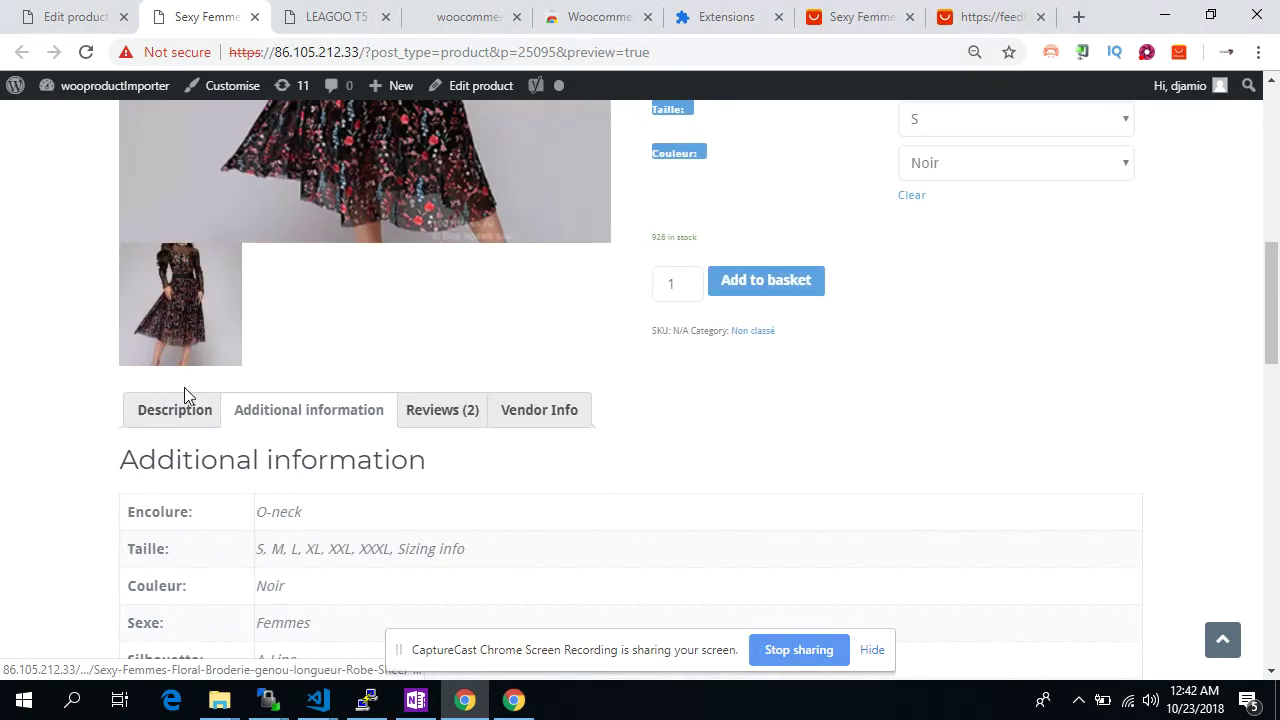
Show the Description with size tables and scroll down to the related products footer
{"action": "left_click", "coordinate": [183, 412]}
{"action": "scroll", "coordinate": [374, 436], "scroll_direction": "down", "scroll_amount": 9}
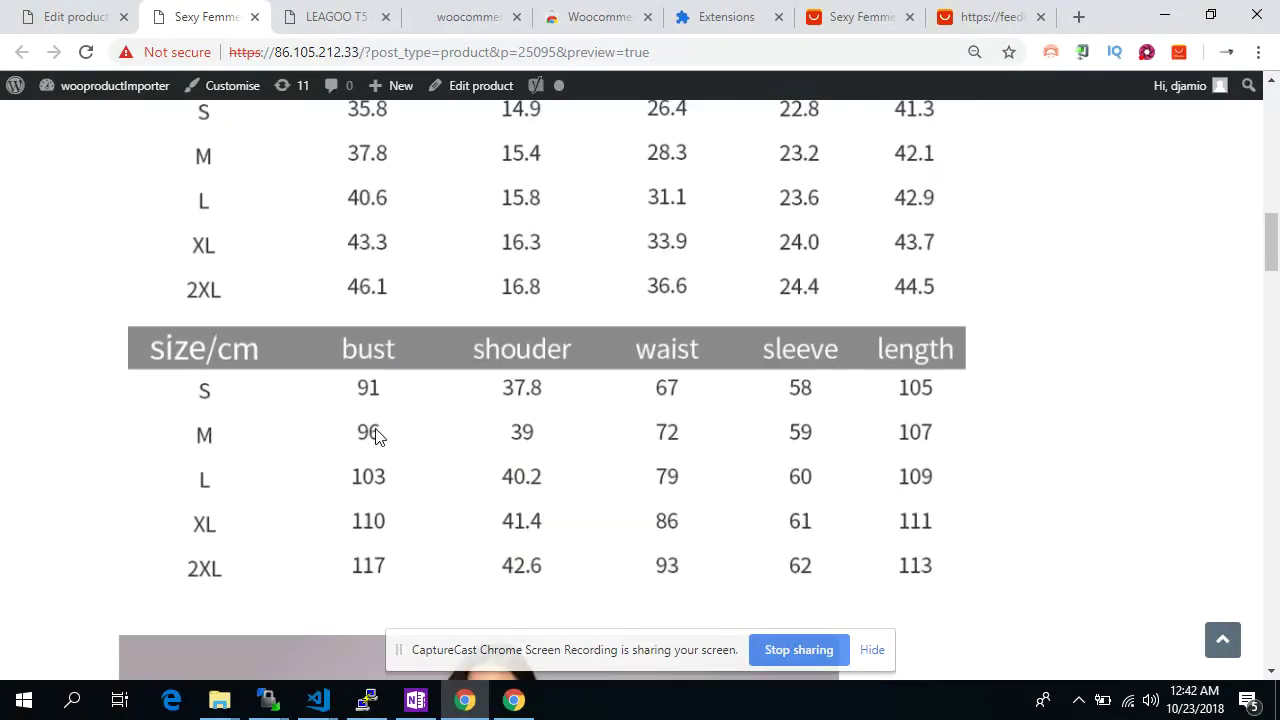
{"action": "scroll", "coordinate": [375, 436], "scroll_direction": "down", "scroll_amount": 20}
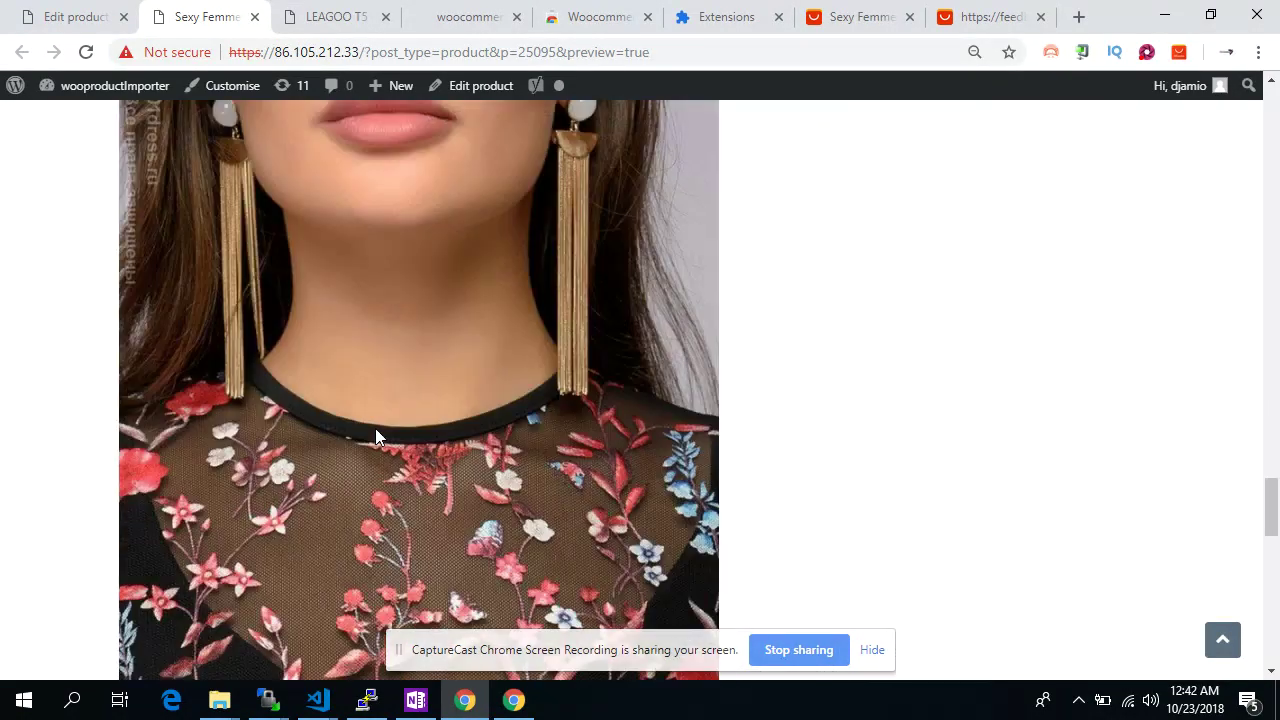
{"action": "scroll", "coordinate": [375, 436], "scroll_direction": "down", "scroll_amount": 10}
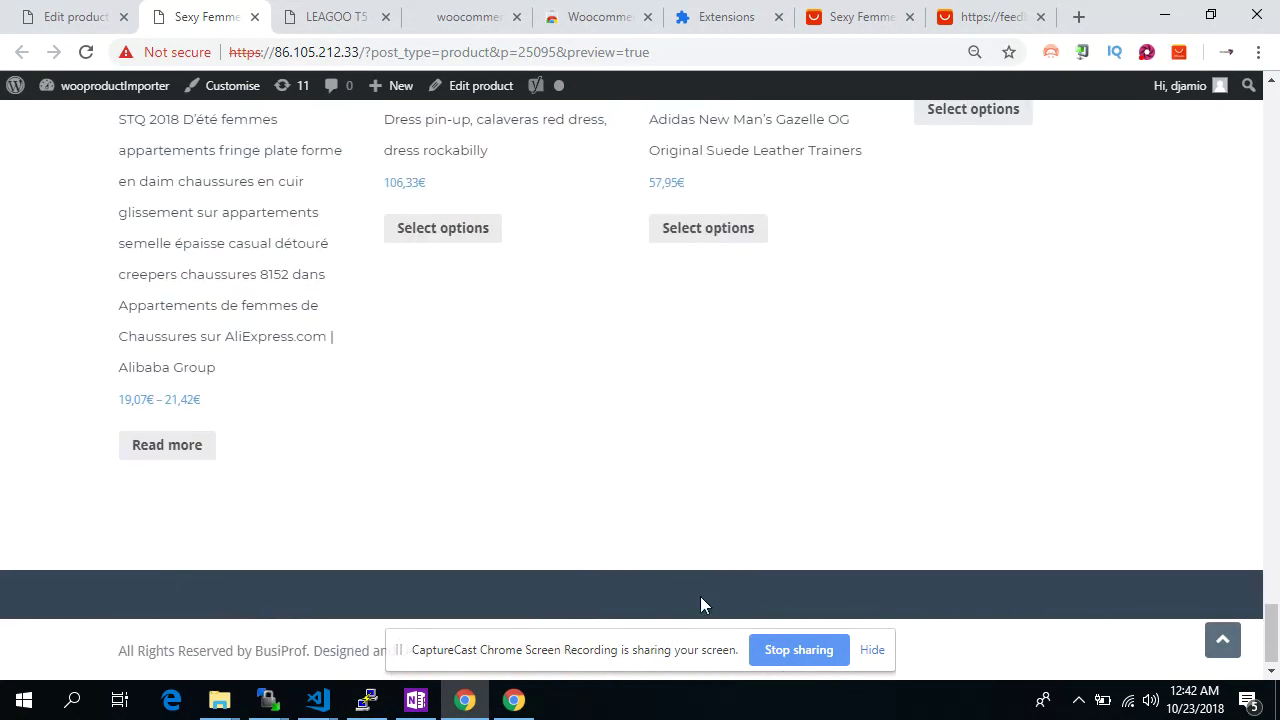